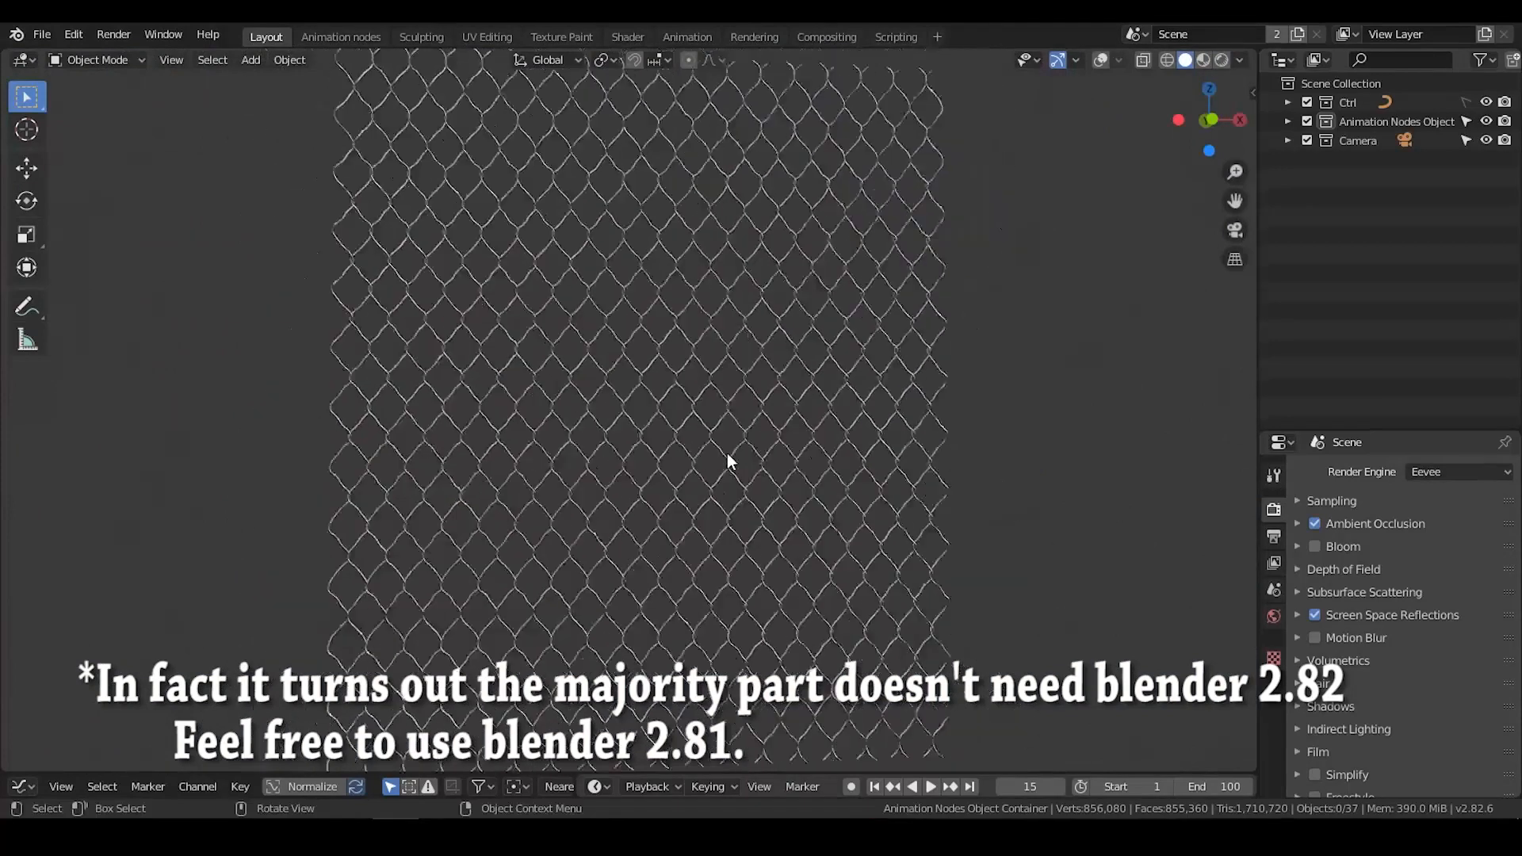
# Set the wire fence's Bevel Depth to 2.35 in its viewport inputs
pyautogui.press('n')
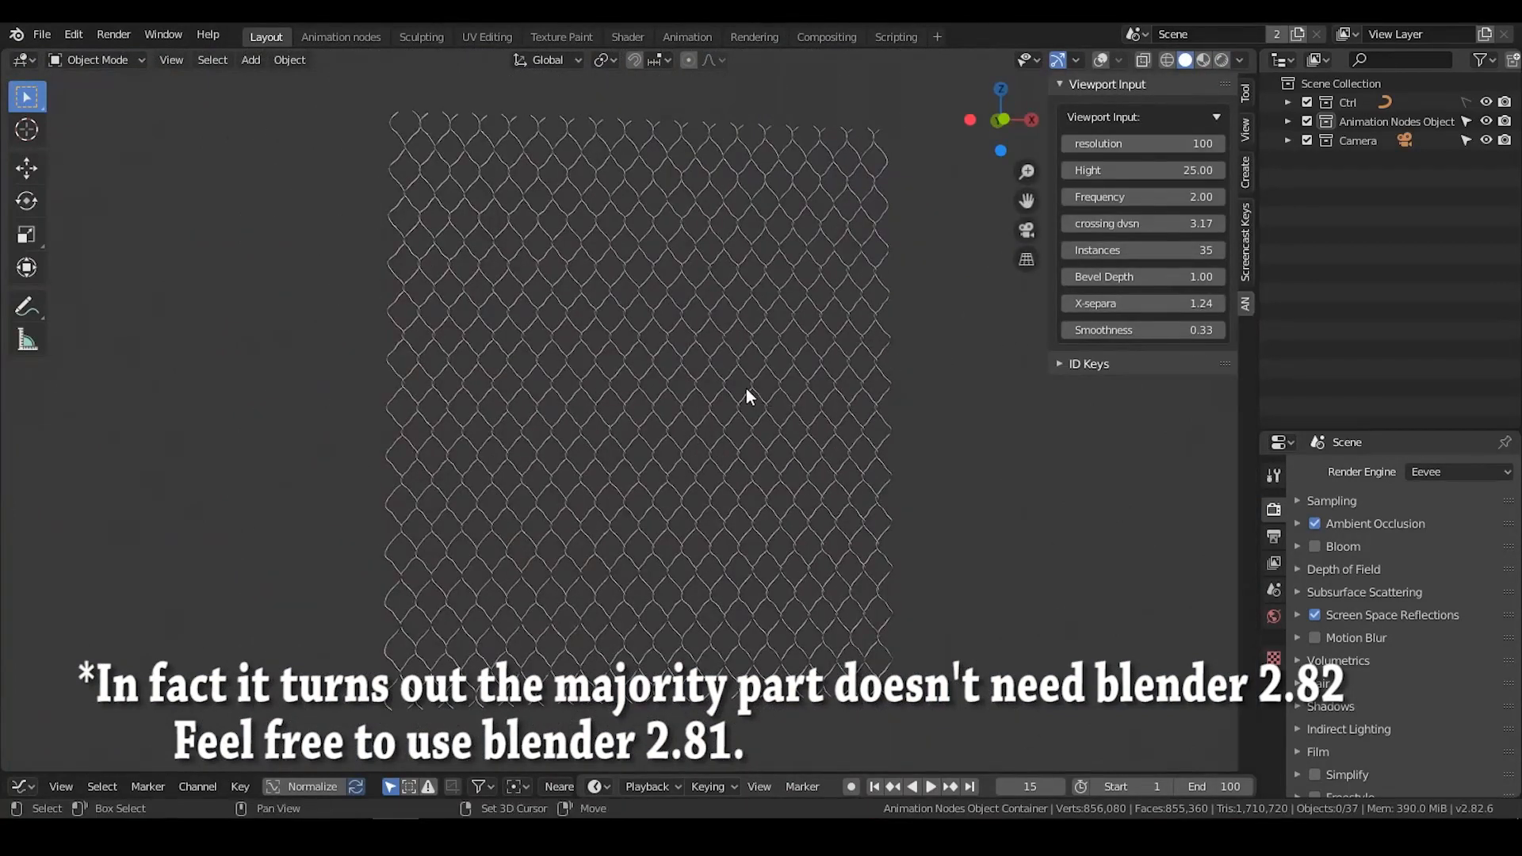
pyautogui.scroll(-2, 796, 397)
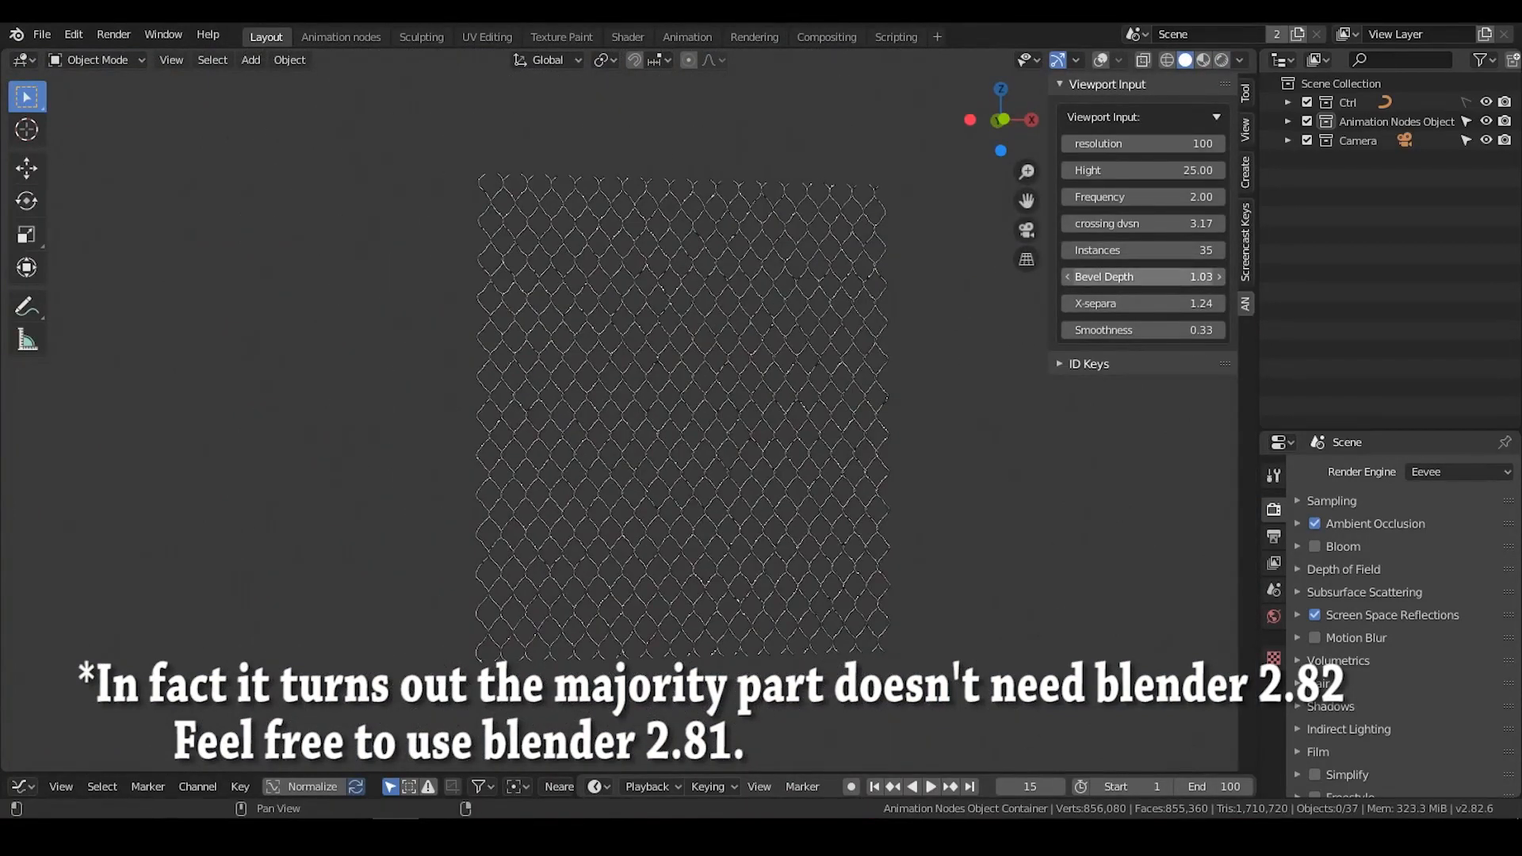
pyautogui.moveTo(1142, 276); pyautogui.dragTo(1222, 277)
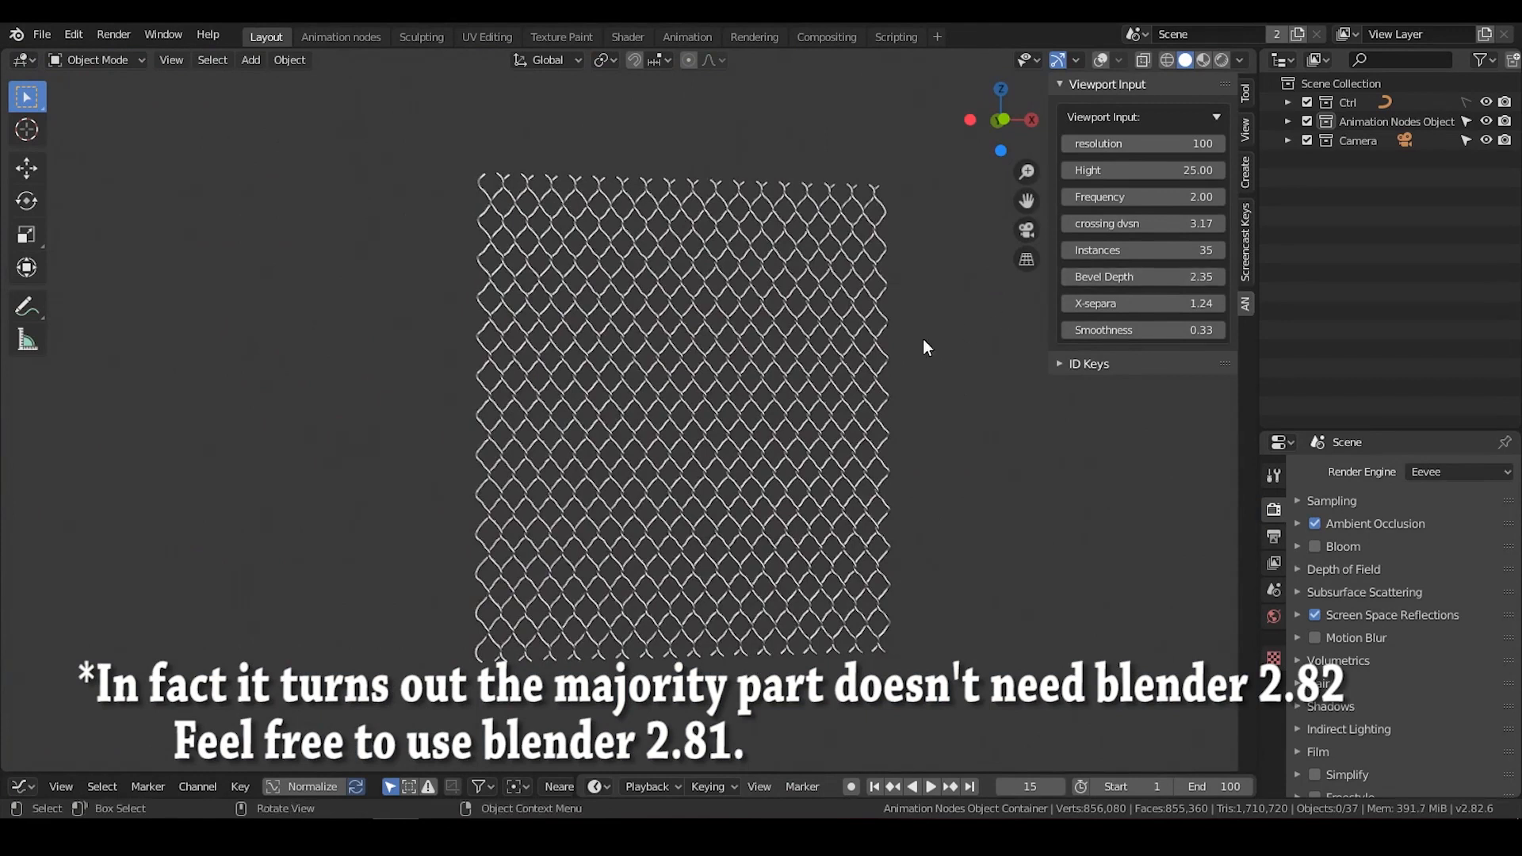
# Try a Hight of 34.75 for the fence, and restore it to 25
pyautogui.moveTo(1141, 170); pyautogui.dragTo(1192, 176)
pyautogui.scroll(-2, 776, 362)
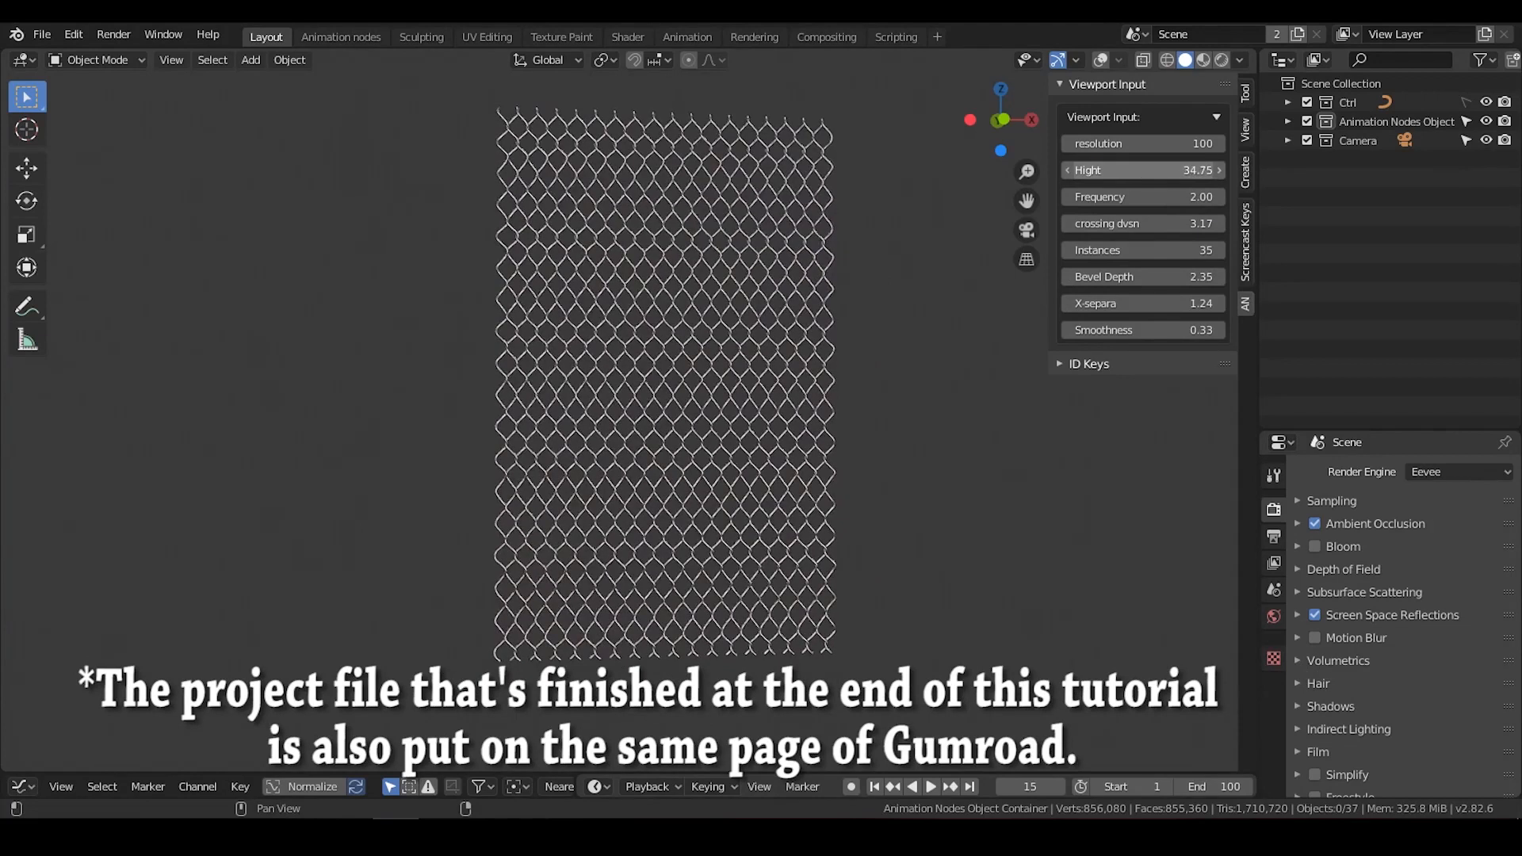
pyautogui.click(1080, 172)
pyautogui.write('25')
pyautogui.press('Return')
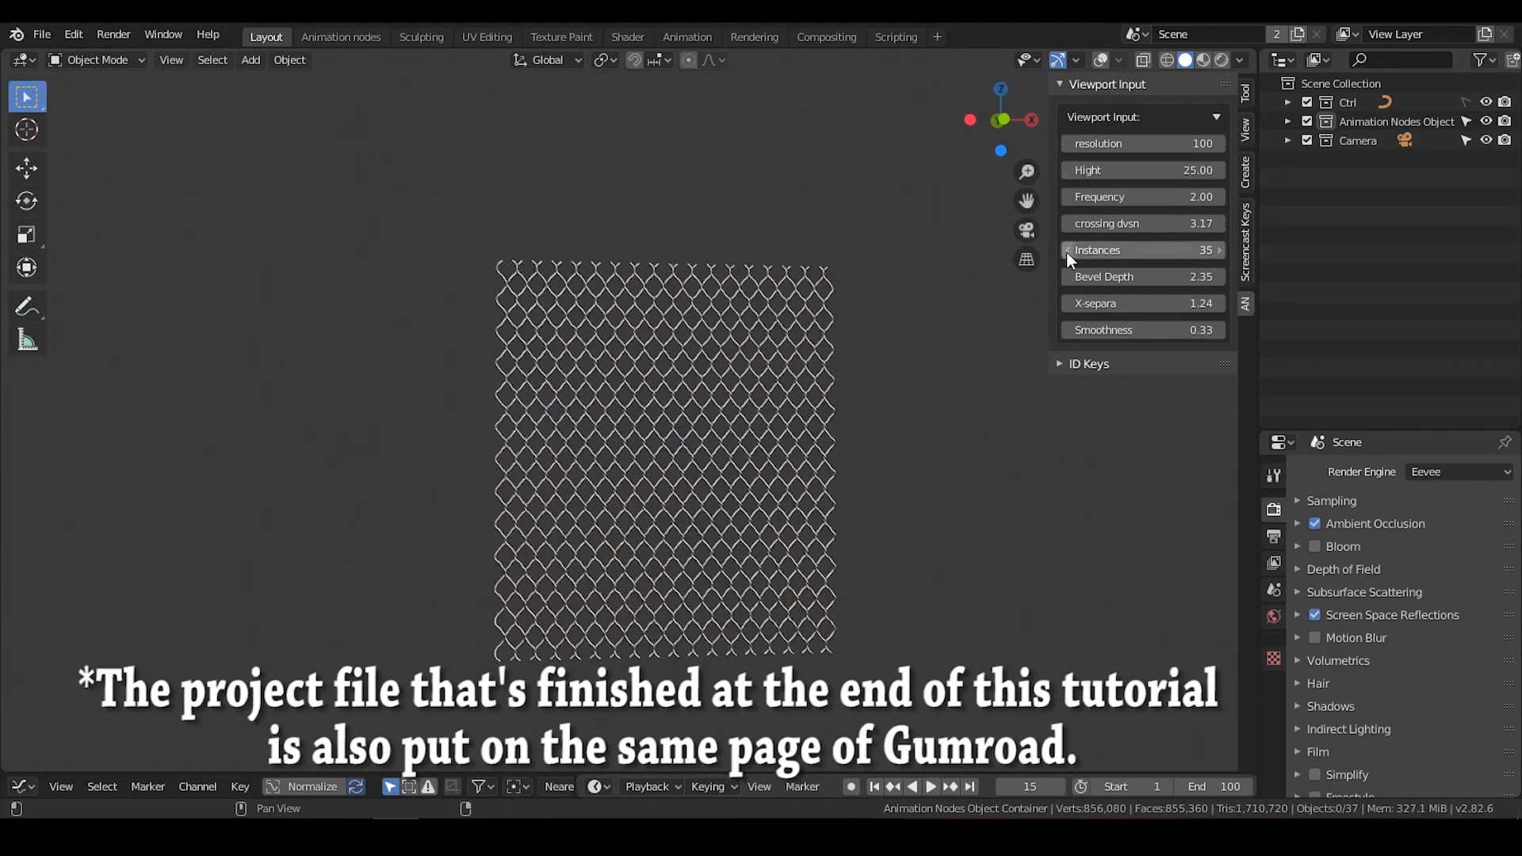
# Try 60 Instances for the fence, and settle on 45
pyautogui.doubleClick(1118, 252)
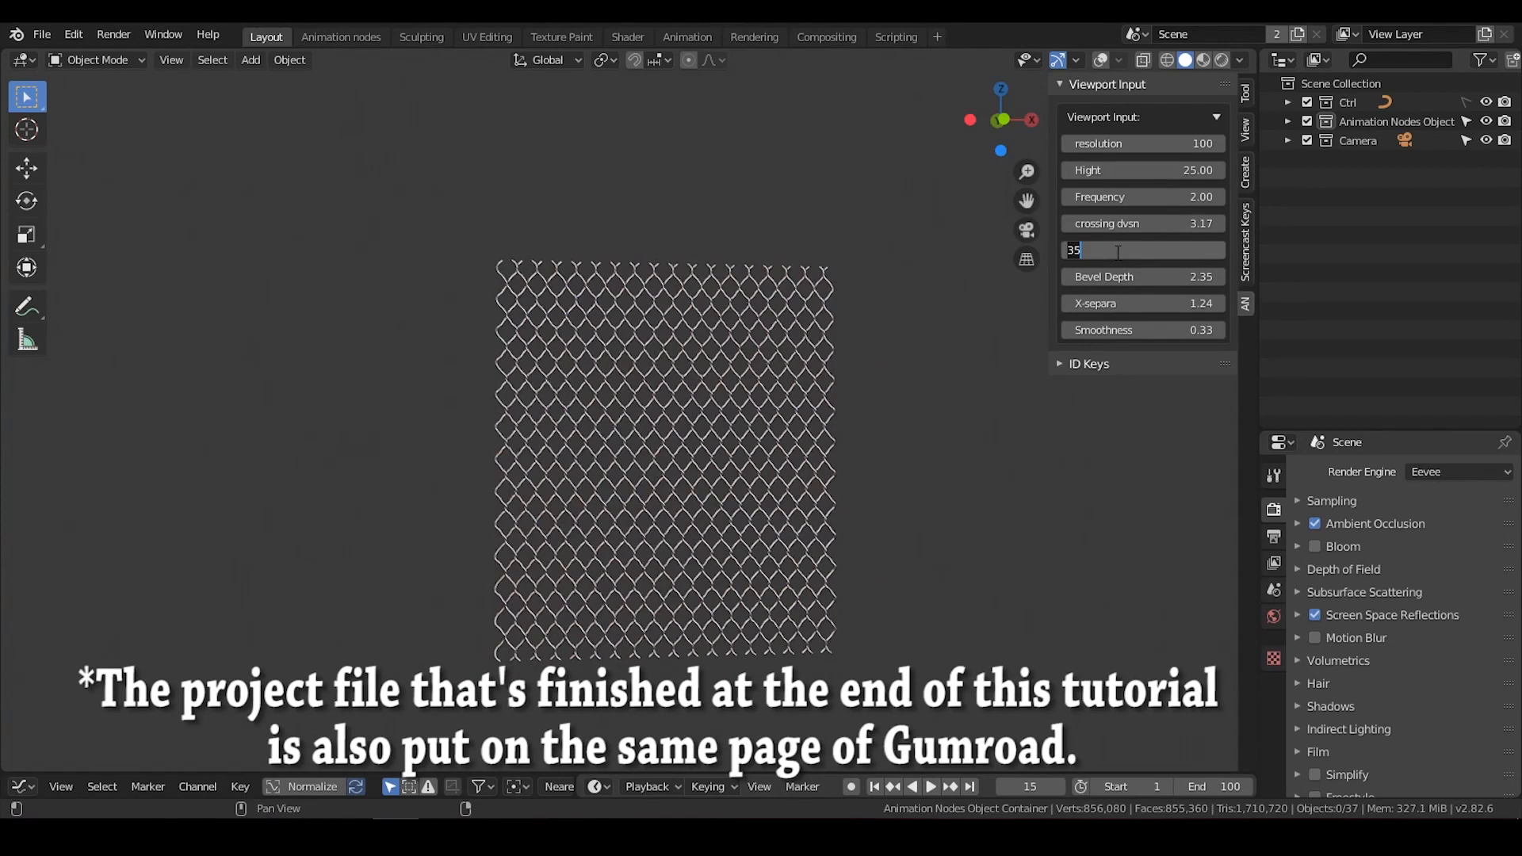
pyautogui.press('Return')
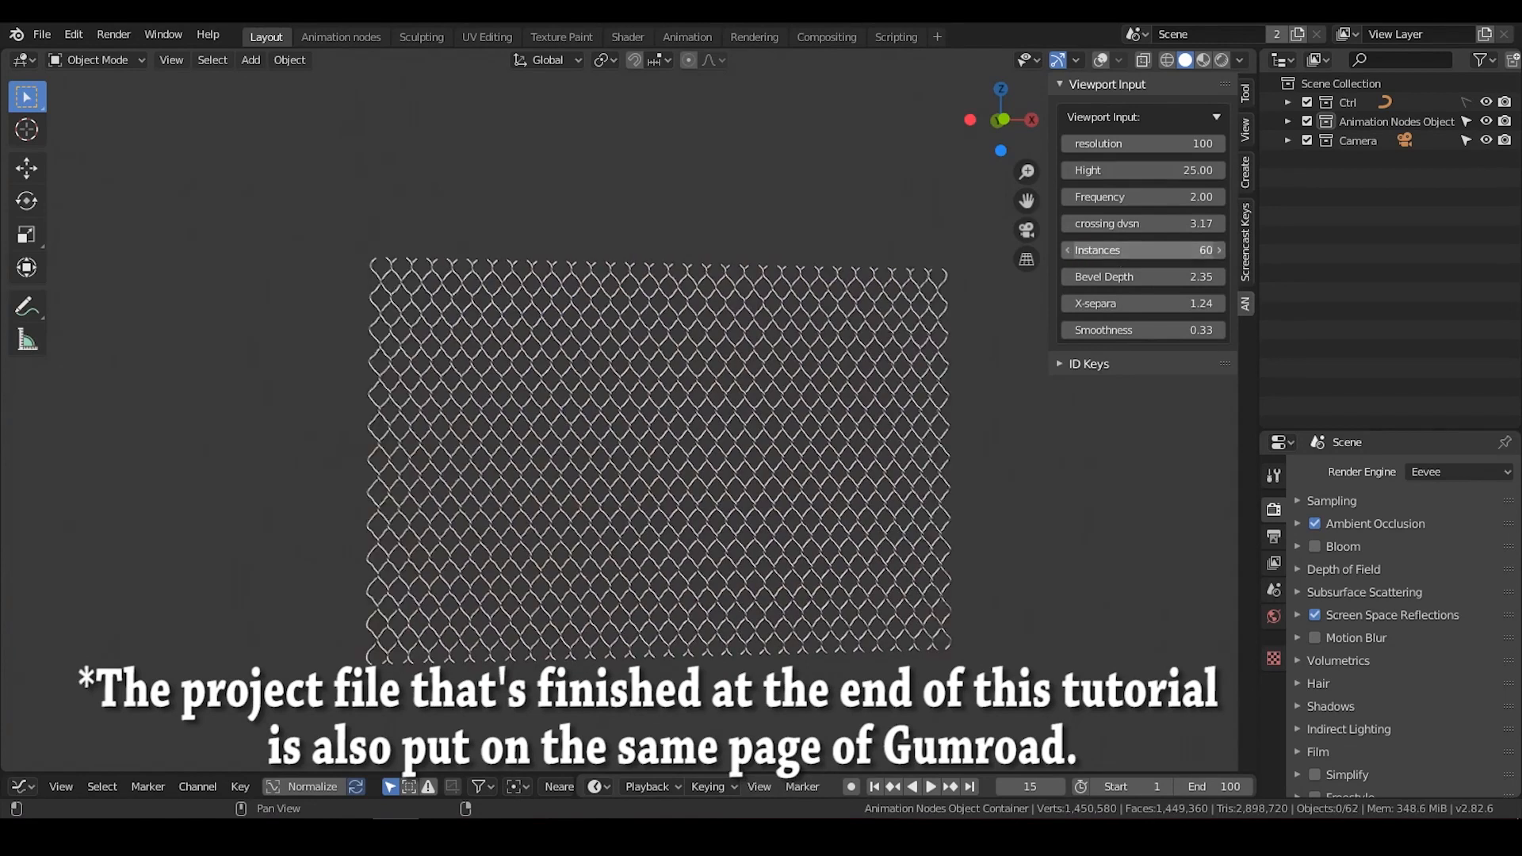
pyautogui.moveTo(1142, 250)
pyautogui.mouseDown()
pyautogui.moveTo(1181, 251)
pyautogui.moveTo(1122, 251)
pyautogui.mouseUp()
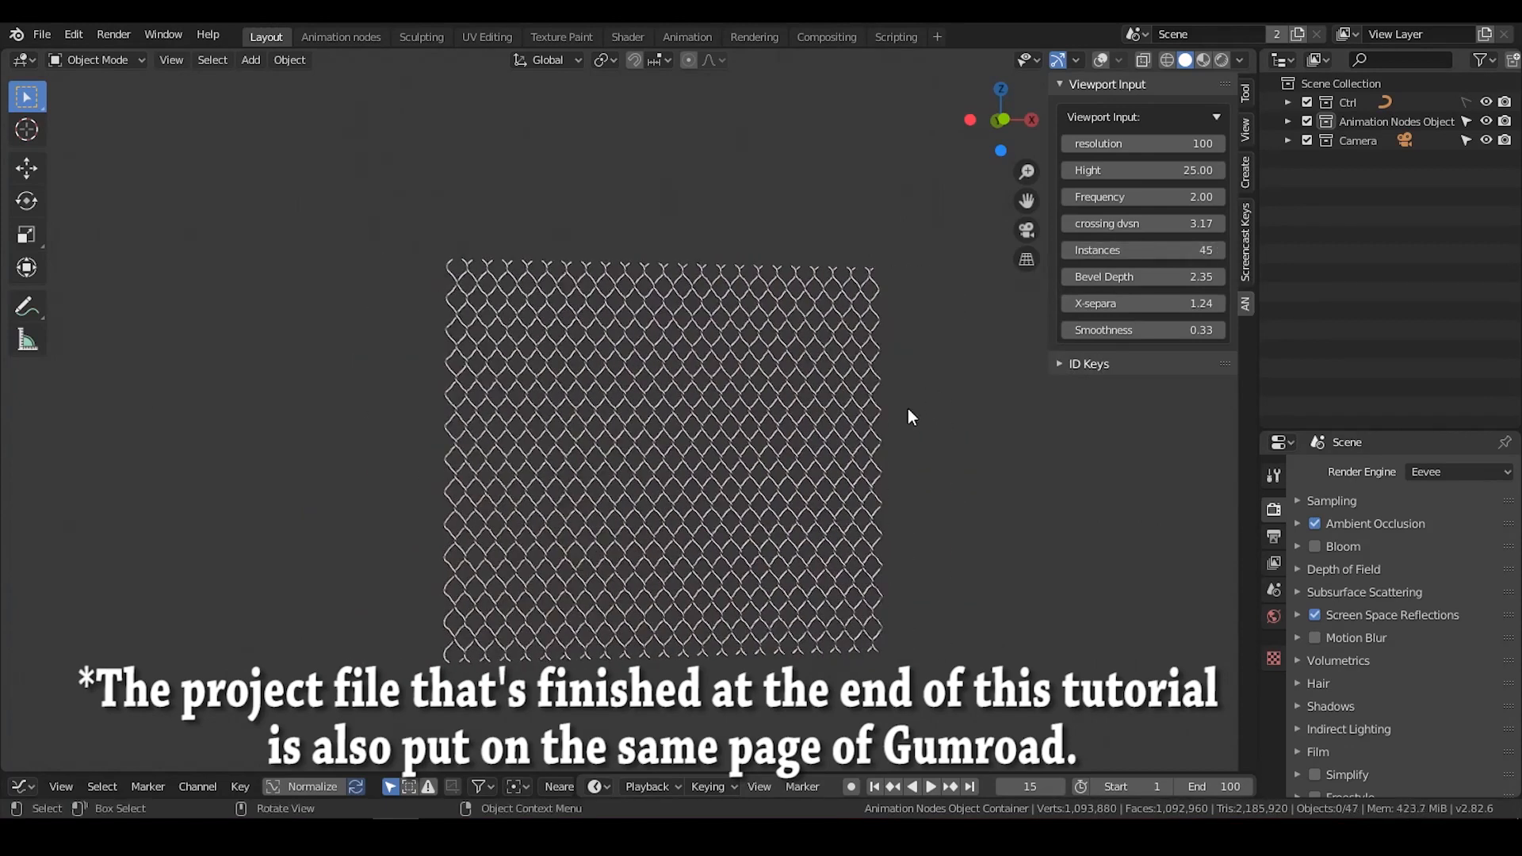
pyautogui.scroll(8, 907, 408)
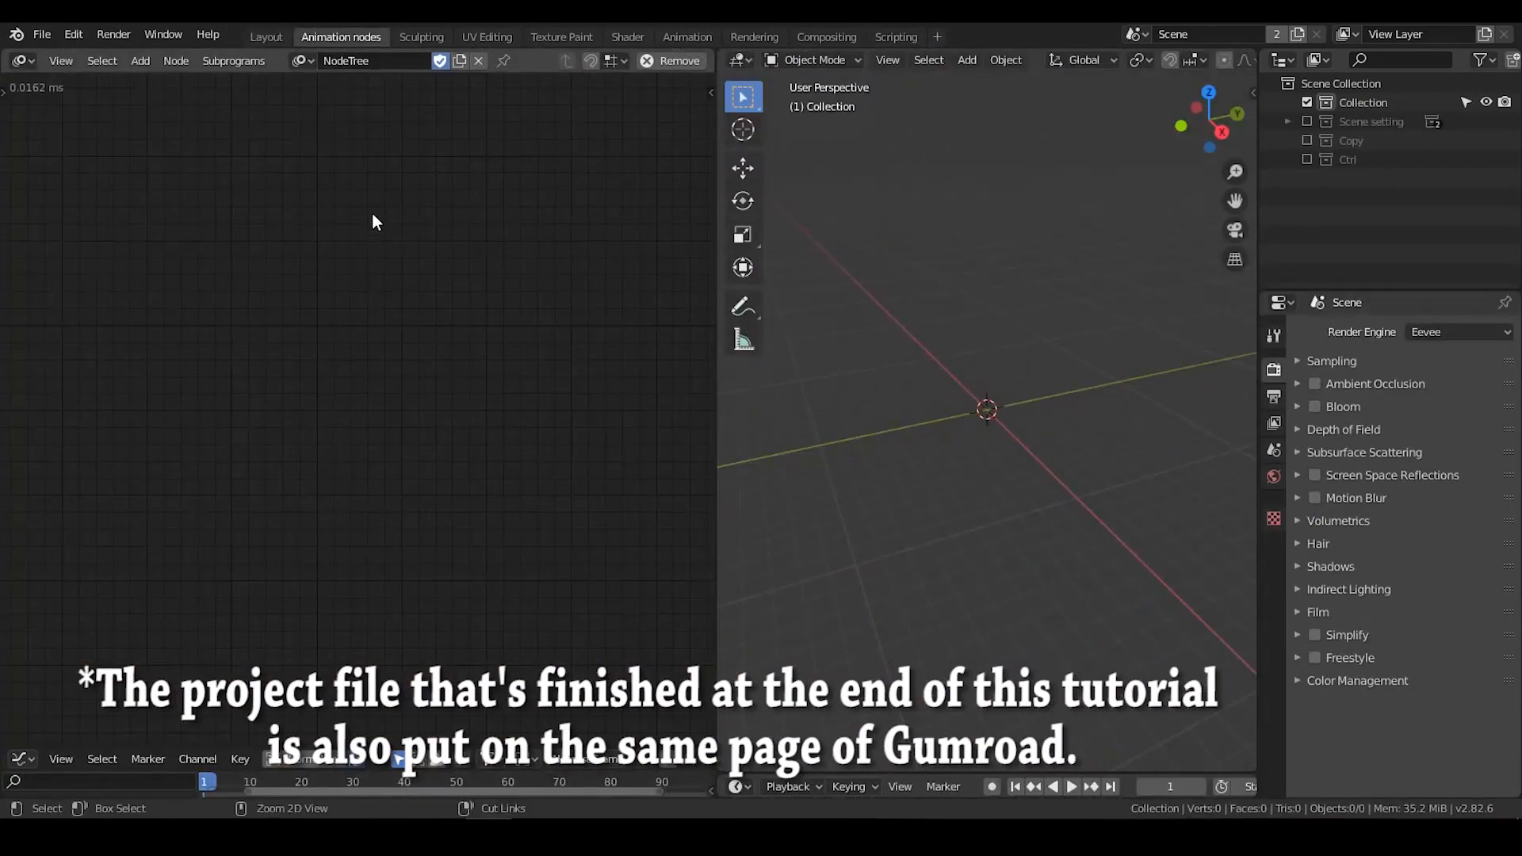
# Add a float Math node and a Float Range node to the empty node tree
pyautogui.hotkey('ctrl', 'a')
pyautogui.write('float math')
pyautogui.press('Return')
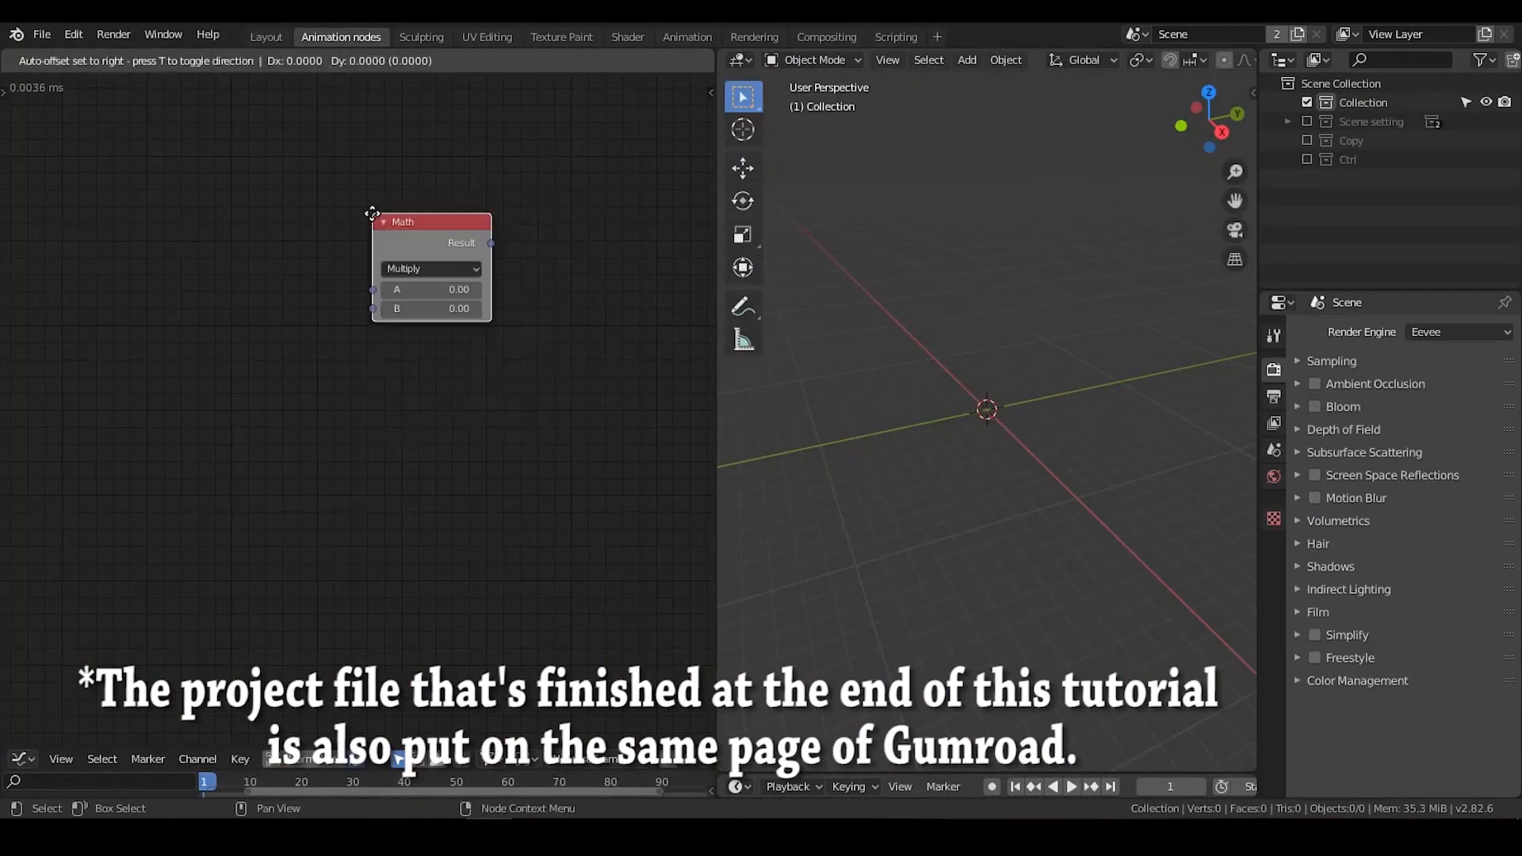
pyautogui.click(373, 214)
pyautogui.hotkey('ctrl', 'a')
pyautogui.write('float range')
pyautogui.press('Return')
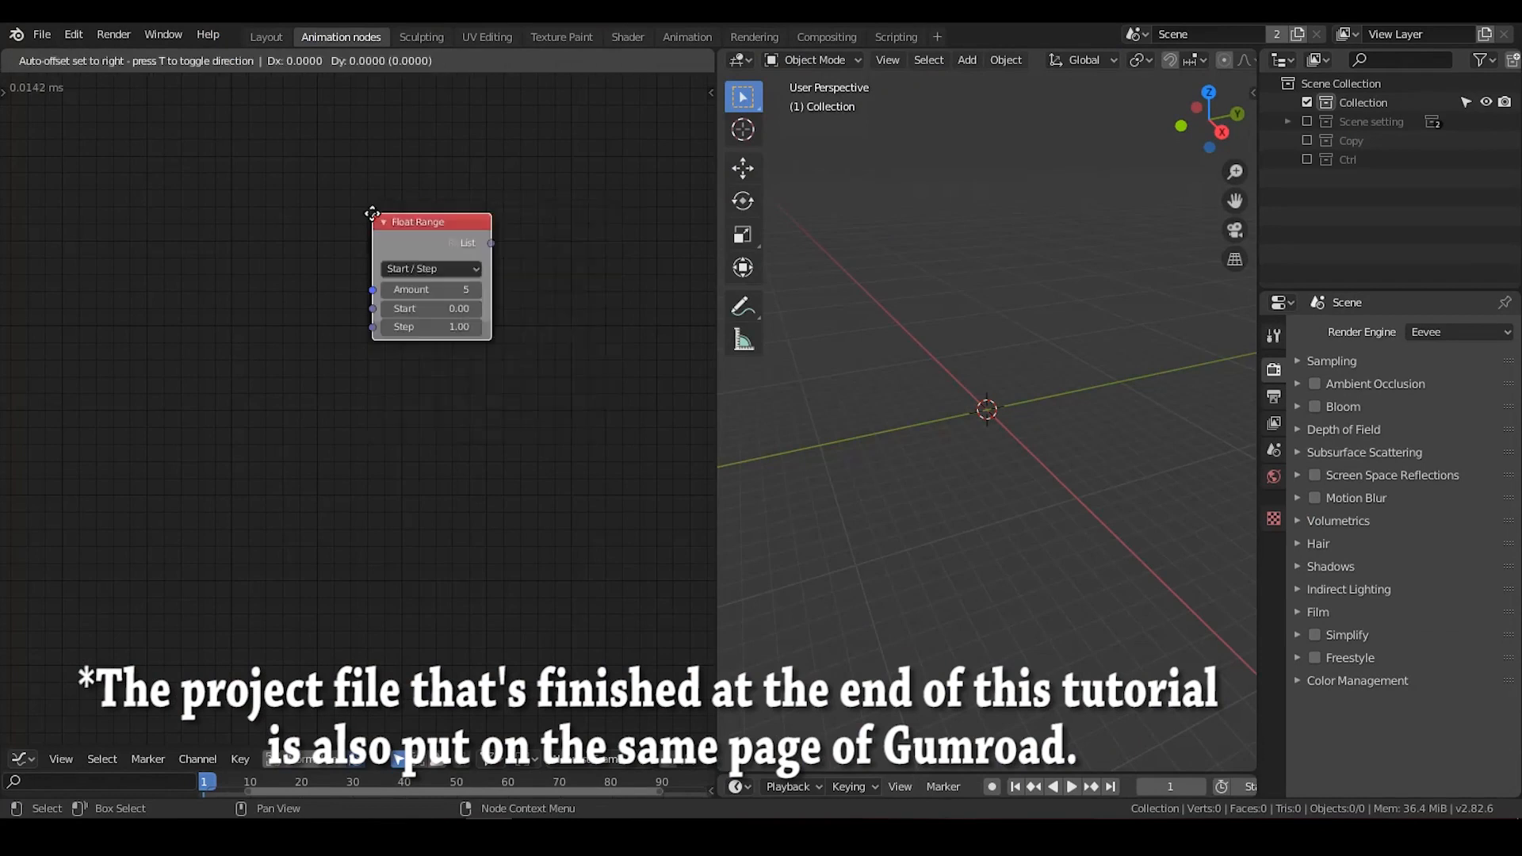
pyautogui.click(373, 215)
# Add a Combine Vector node and arrange the nodes in order as Float Range, Math, Combine Vector
pyautogui.hotkey('ctrl', 'a')
pyautogui.write('combine vec')
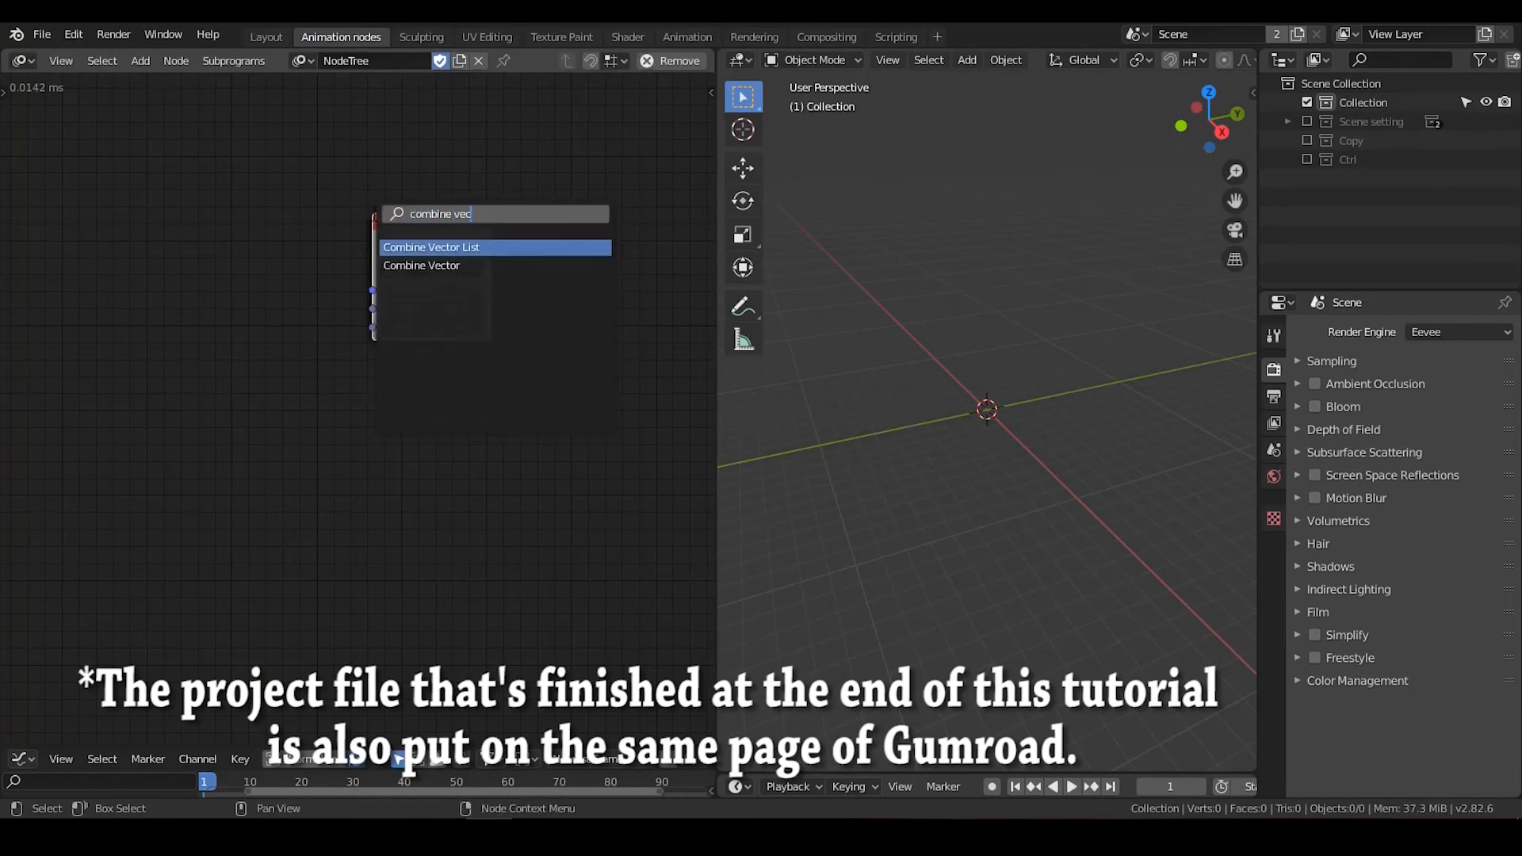
pyautogui.press('Down')
pyautogui.press('Return')
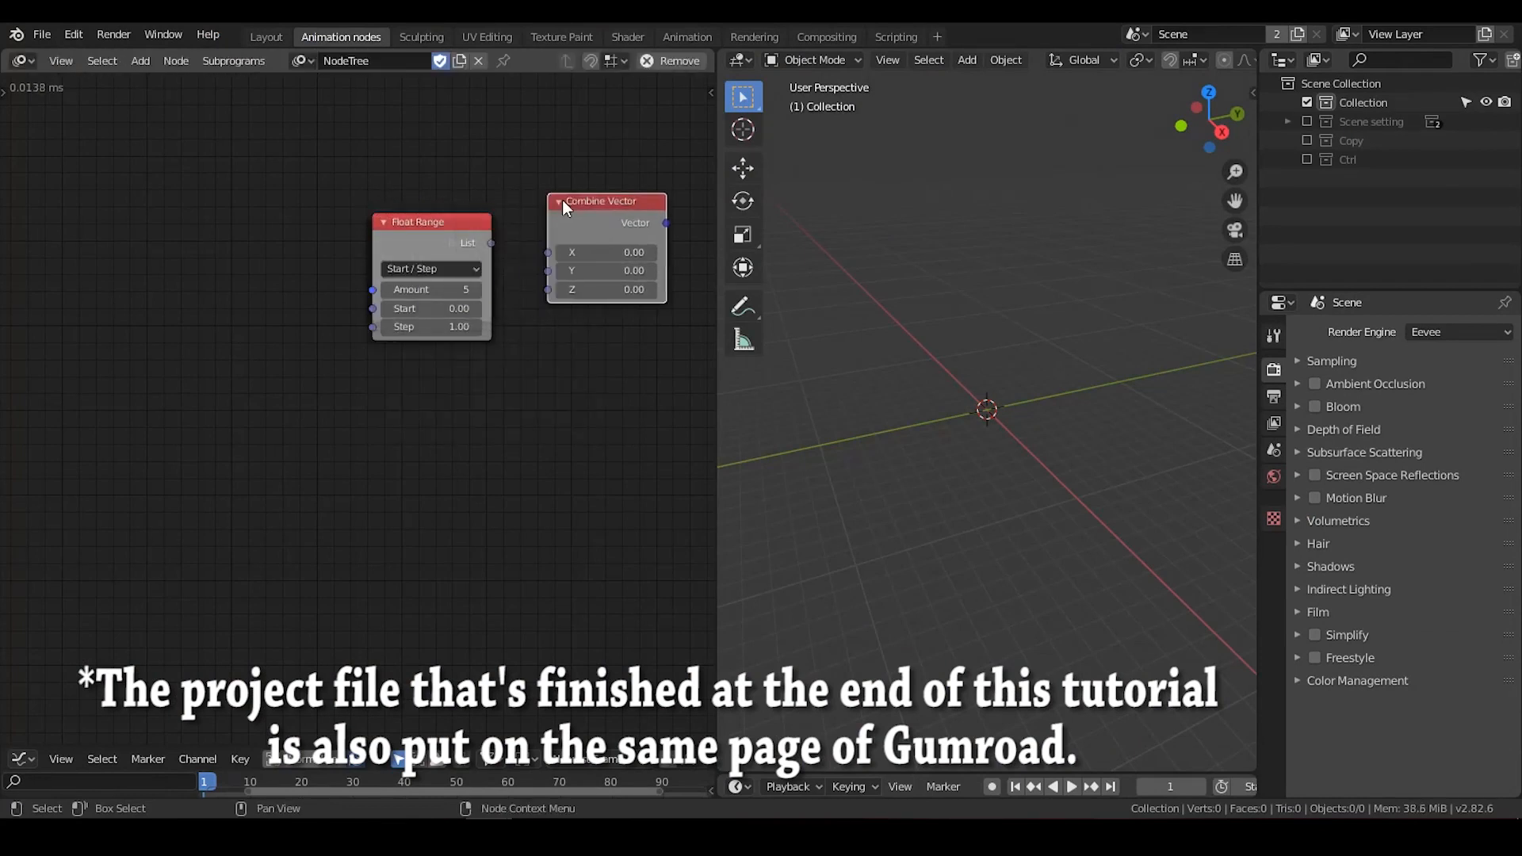
pyautogui.moveTo(424, 240); pyautogui.dragTo(252, 279)
pyautogui.moveTo(351, 273); pyautogui.dragTo(378, 244, button='middle')
pyautogui.scroll(3, 377, 244)
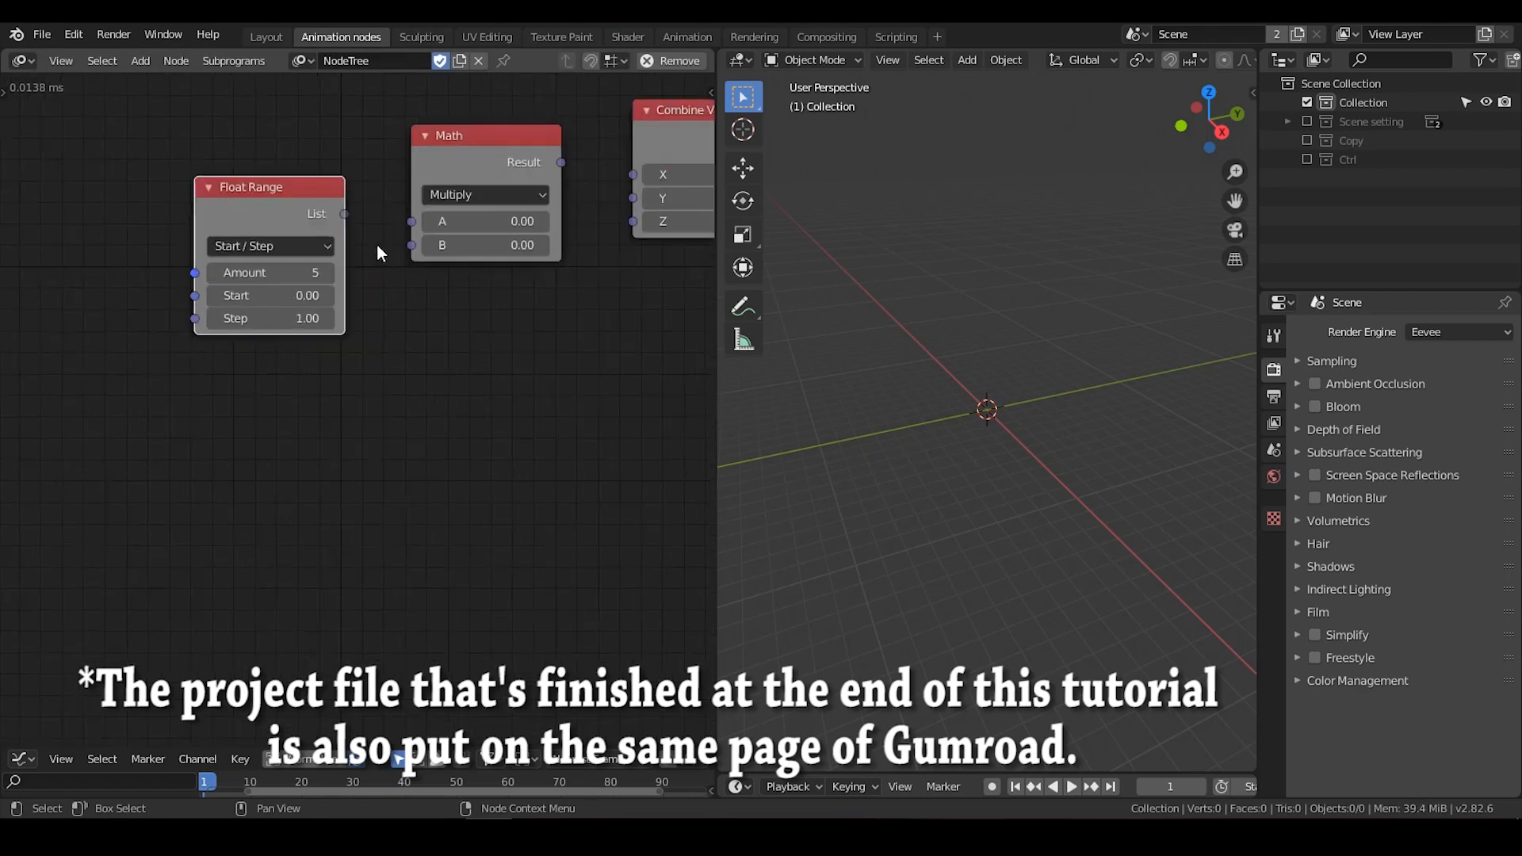
# Connect the Float Range list to the Math node's A input and set the operation to Sin
pyautogui.moveTo(349, 214); pyautogui.dragTo(411, 221)
pyautogui.click(458, 198)
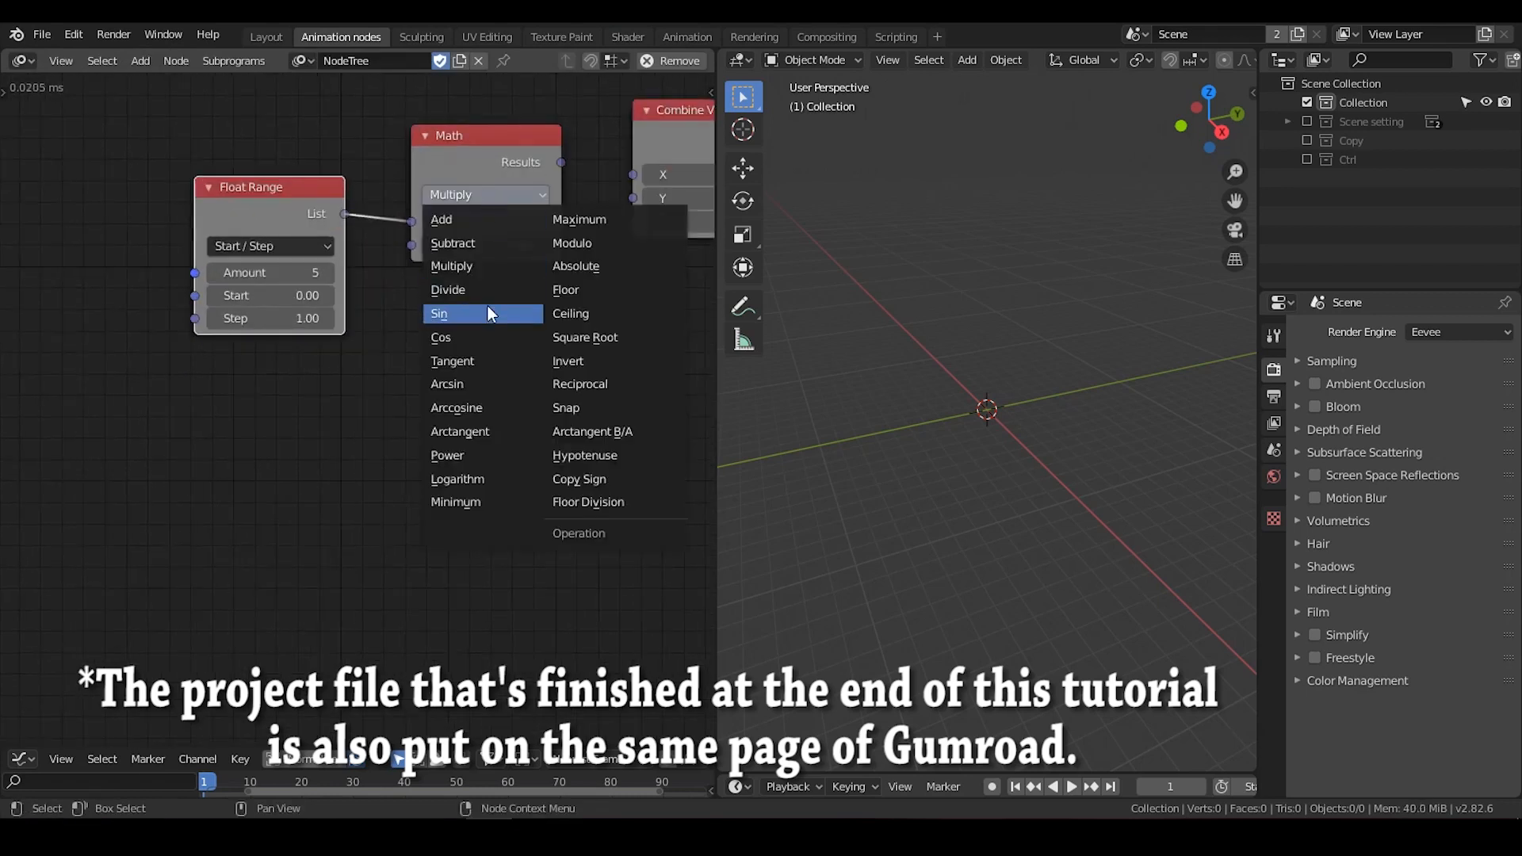
pyautogui.click(487, 308)
# Connect the Math results to the Combine Vector's Y and the Float Range list to its Z
pyautogui.moveTo(456, 306); pyautogui.dragTo(307, 348, button='middle')
pyautogui.moveTo(410, 208); pyautogui.dragTo(484, 240)
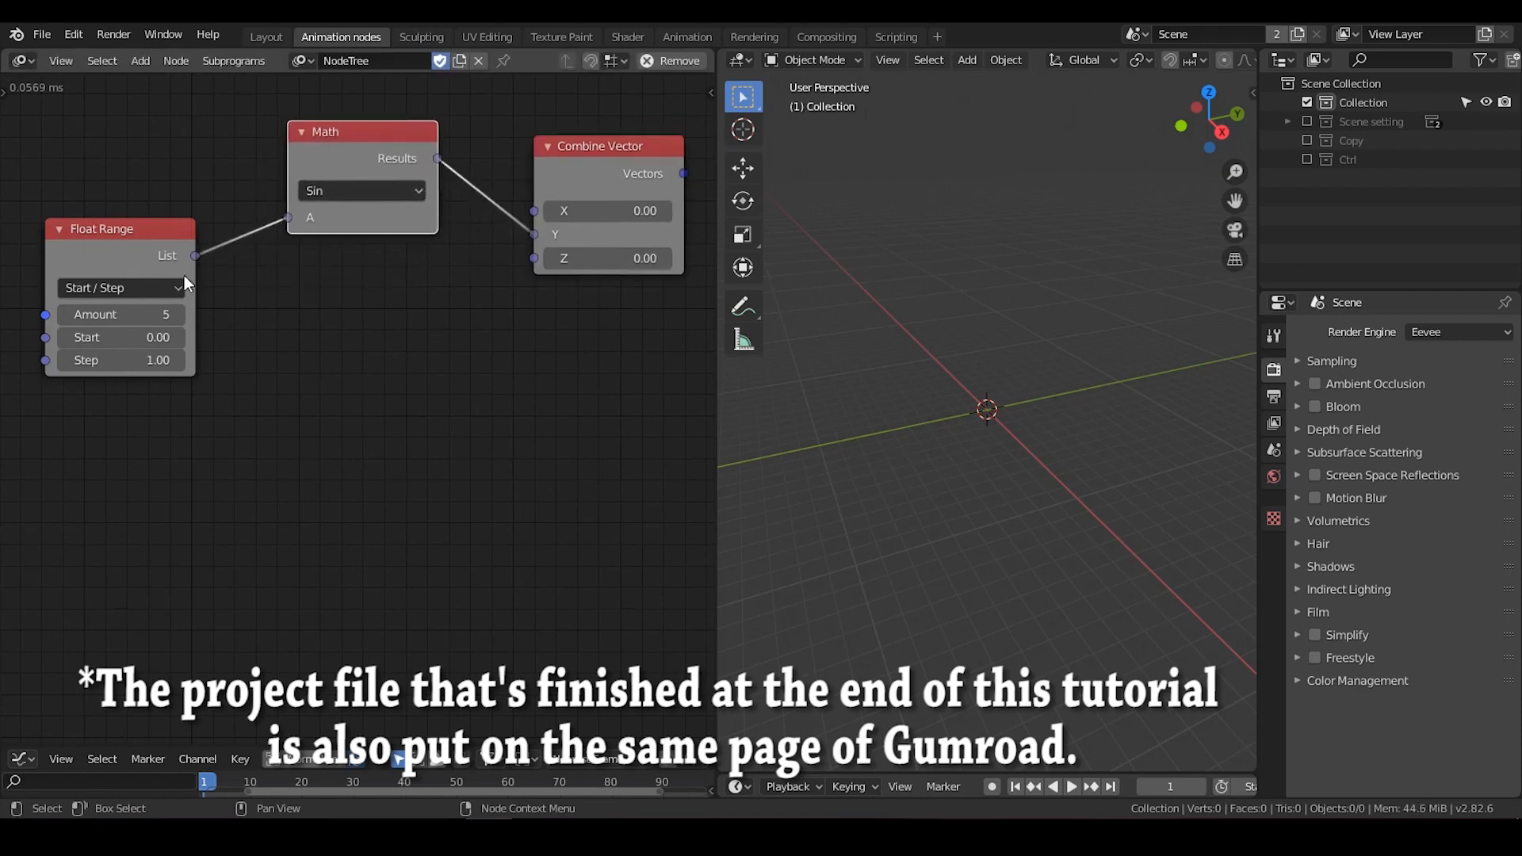
pyautogui.moveTo(195, 255); pyautogui.dragTo(523, 257)
# Add a 3D Viewer node with width 10 that displays the Combine Vector's vectors
pyautogui.moveTo(571, 302); pyautogui.dragTo(379, 323, button='middle')
pyautogui.scroll(-3, 379, 323)
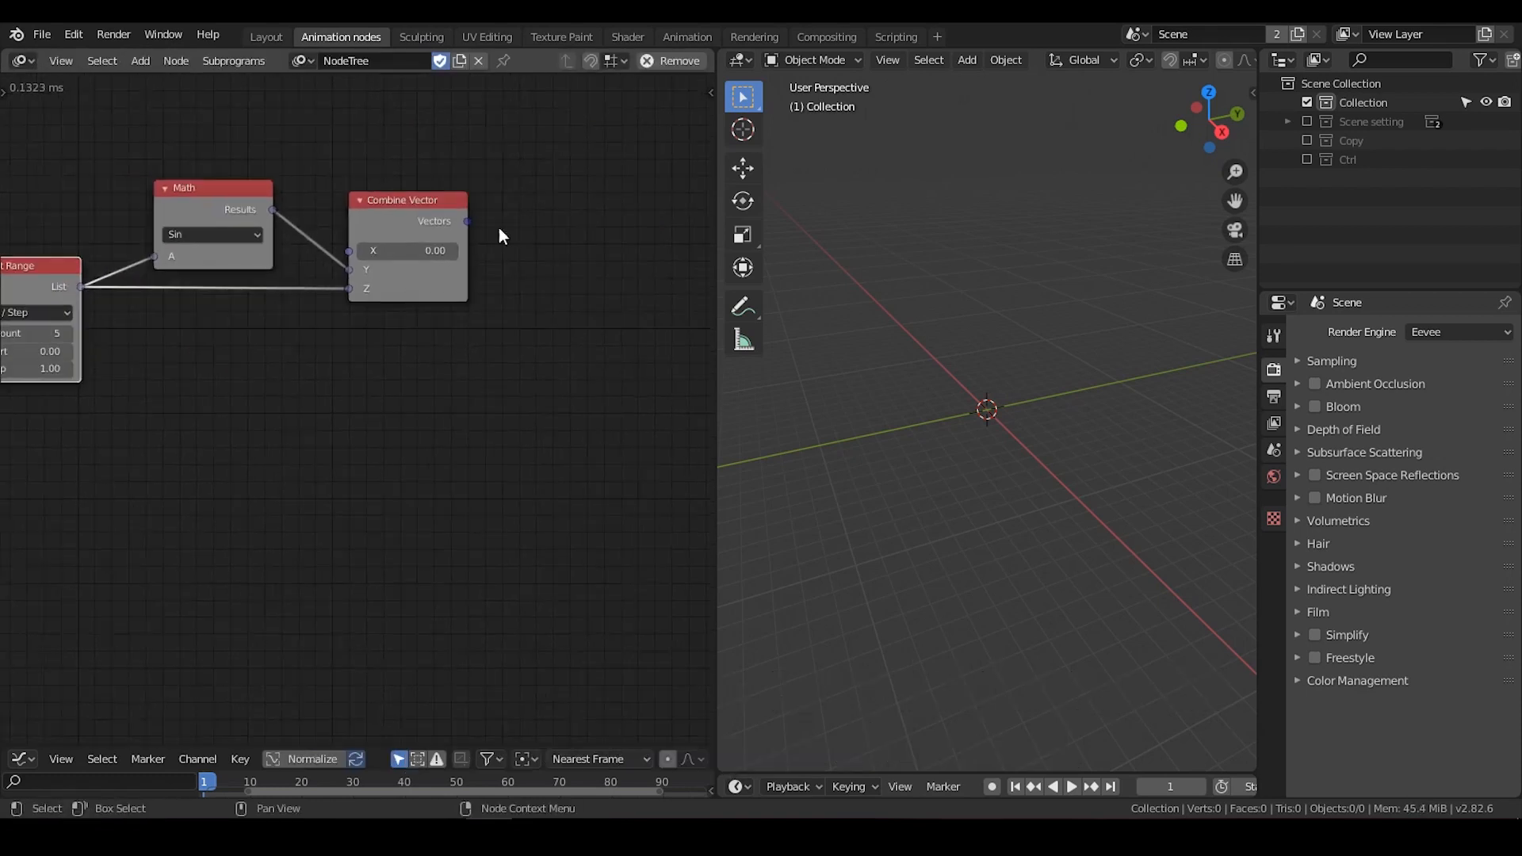
pyautogui.hotkey('ctrl', 'a')
pyautogui.write('3D')
pyautogui.press('Return')
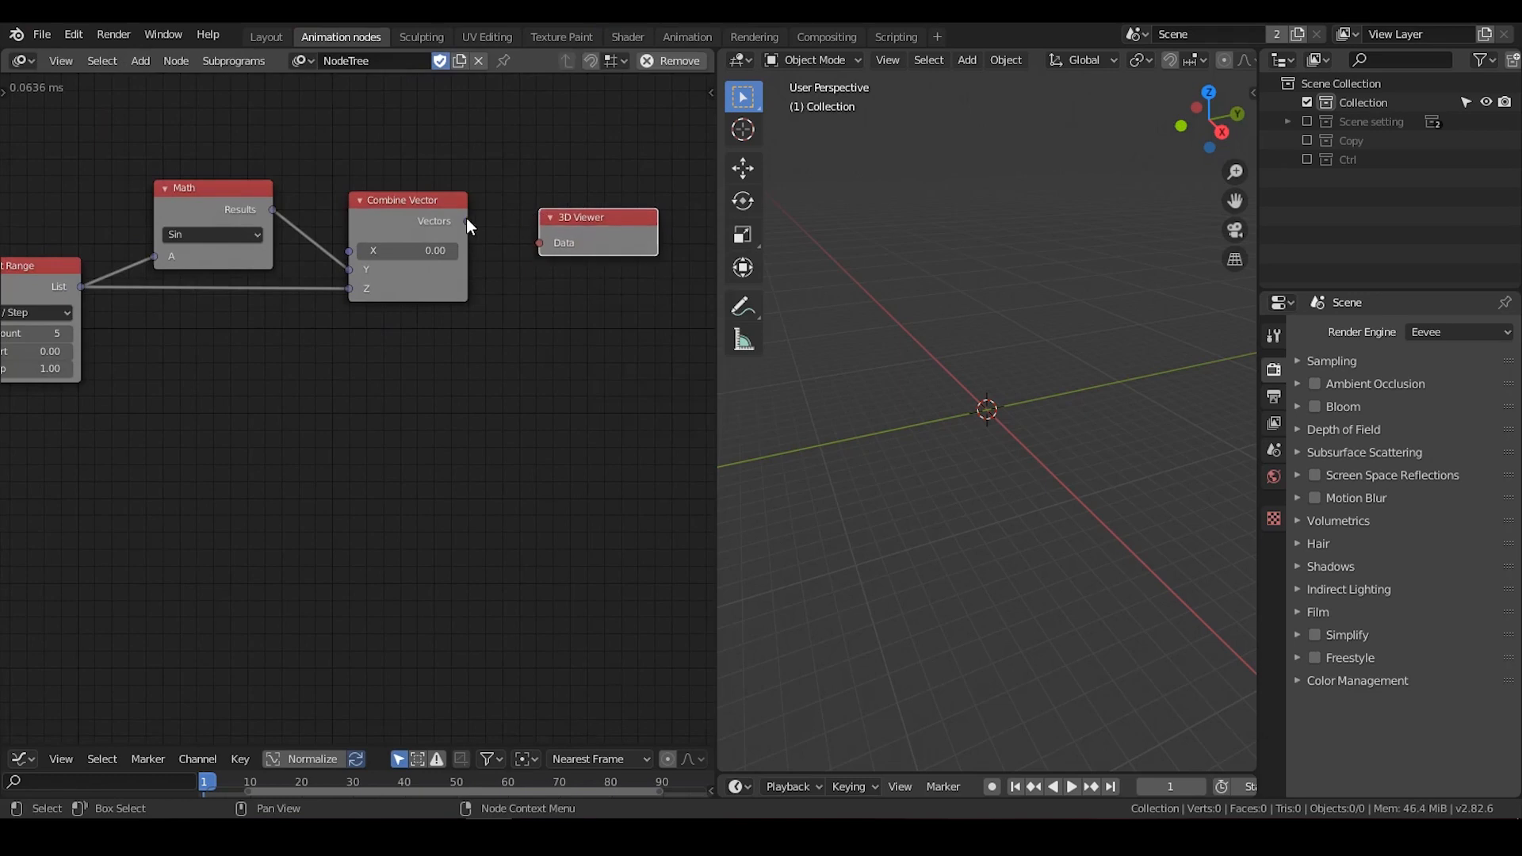
pyautogui.click(547, 244)
pyautogui.moveTo(567, 212); pyautogui.dragTo(560, 207)
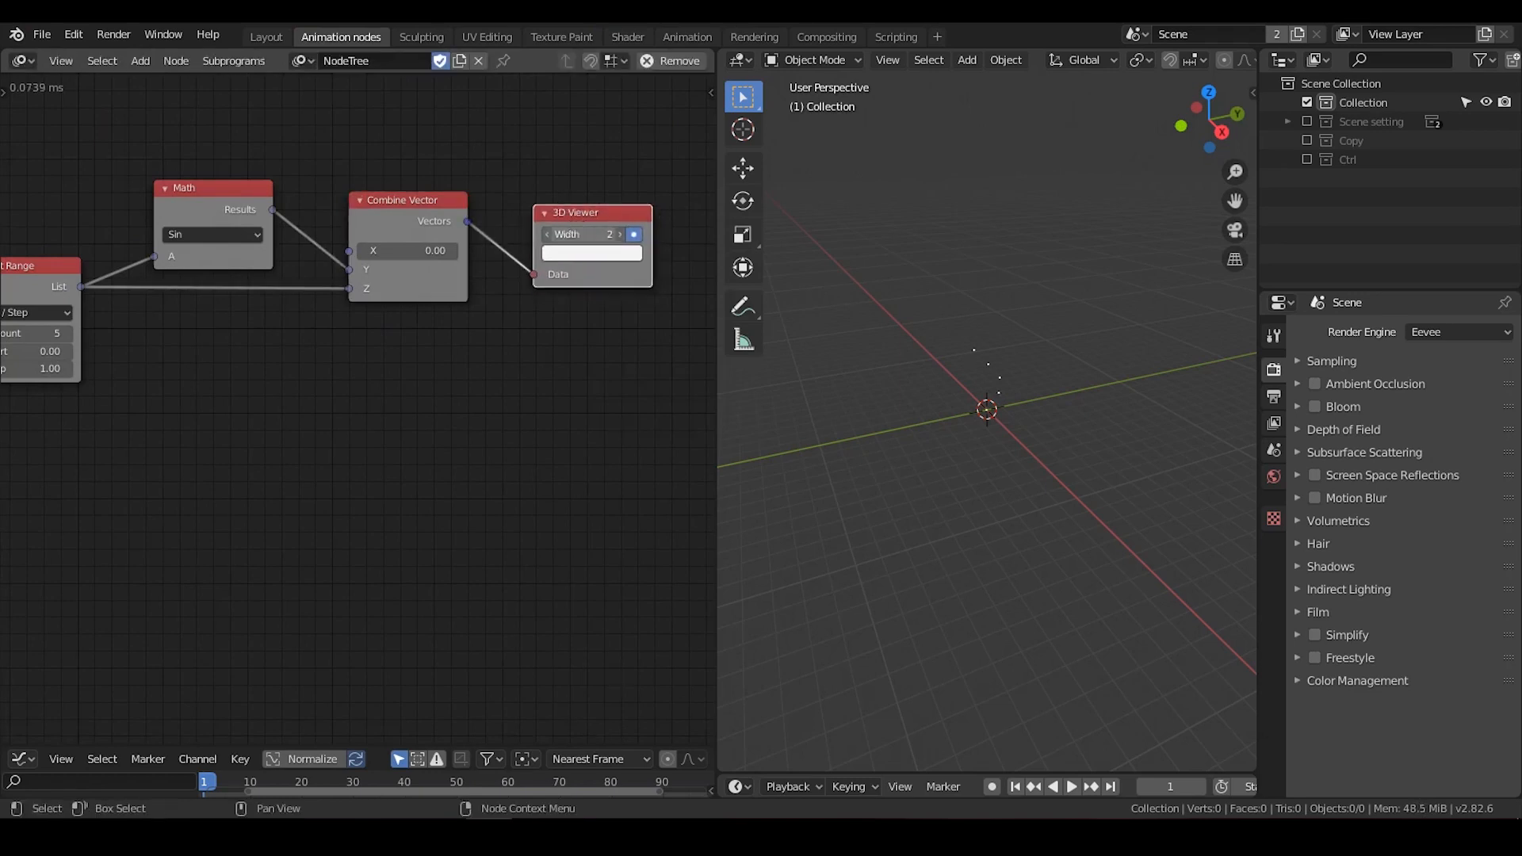
# Set the Float Range's Amount to 50
pyautogui.moveTo(293, 376); pyautogui.dragTo(377, 339, button='middle')
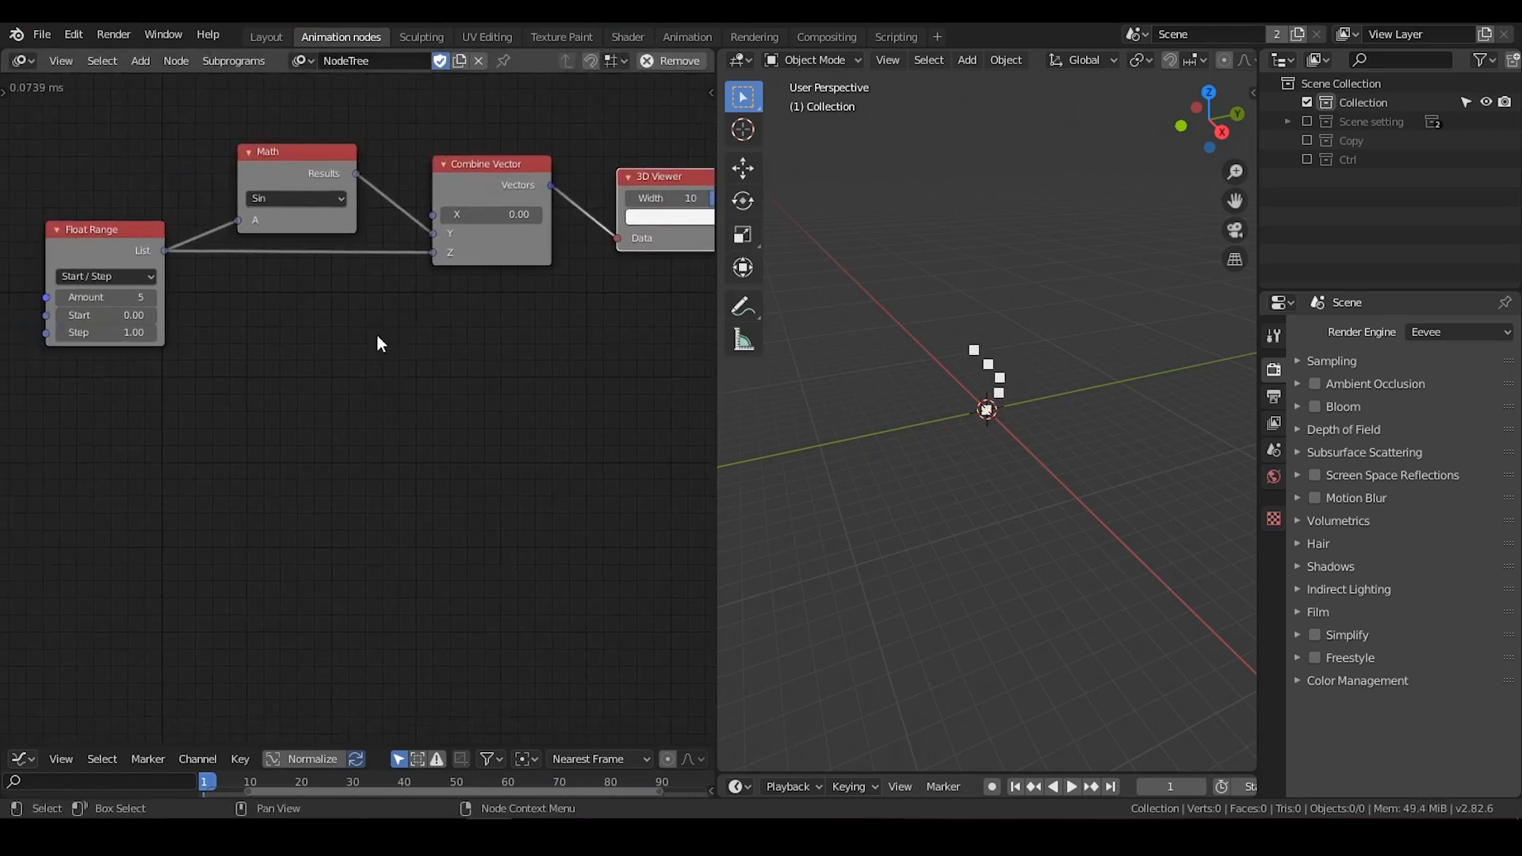
pyautogui.click(93, 296)
pyautogui.write('50')
pyautogui.press('Return')
pyautogui.moveTo(892, 331); pyautogui.dragTo(896, 507, button='middle')
# Switch the Float Range to Start / Stop and set its Stop value to 27.40
pyautogui.click(122, 275)
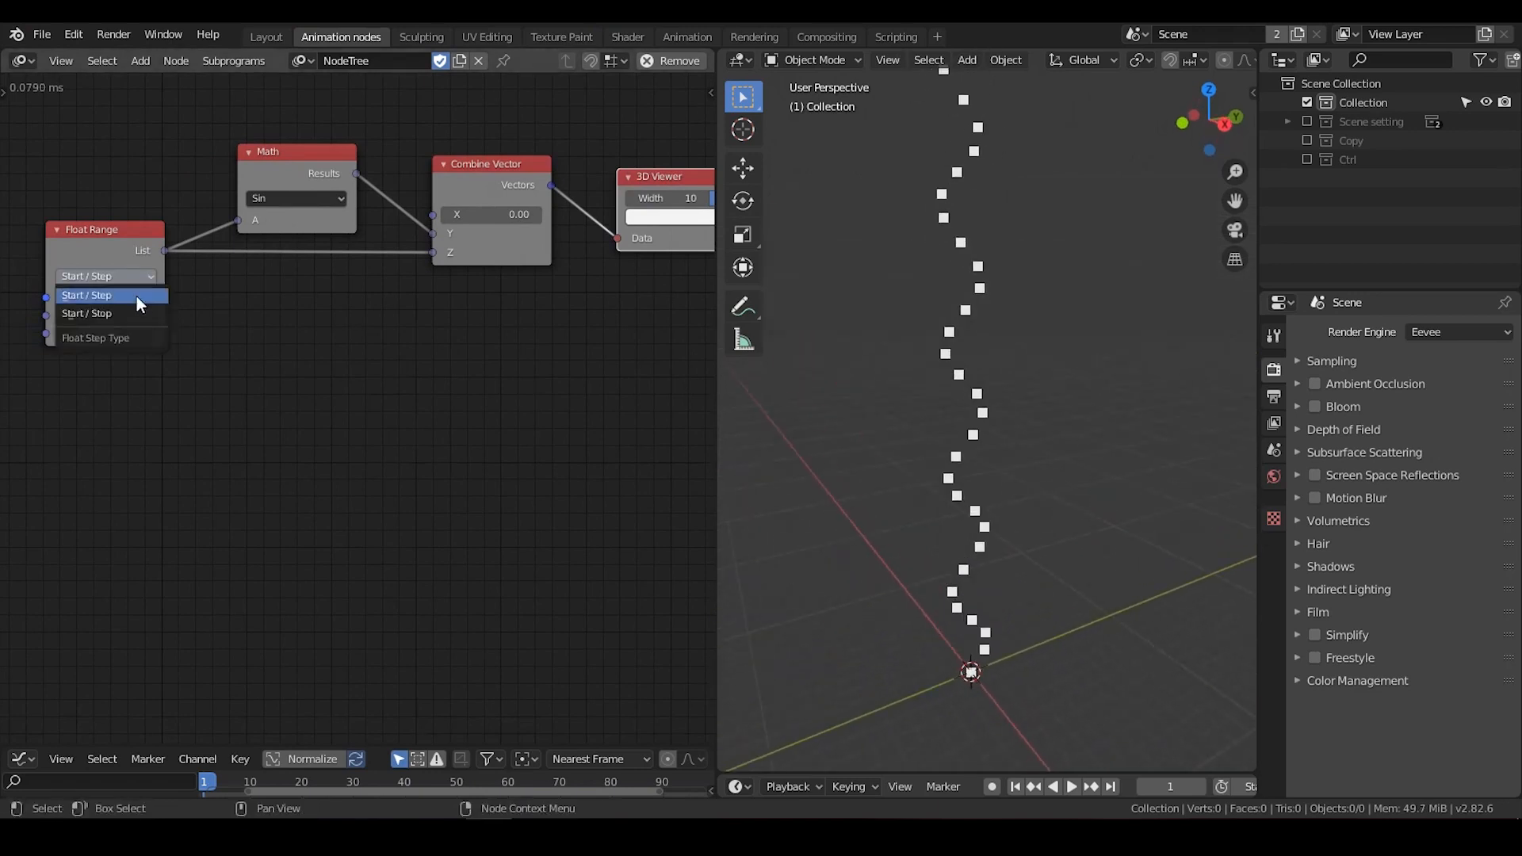
pyautogui.click(127, 312)
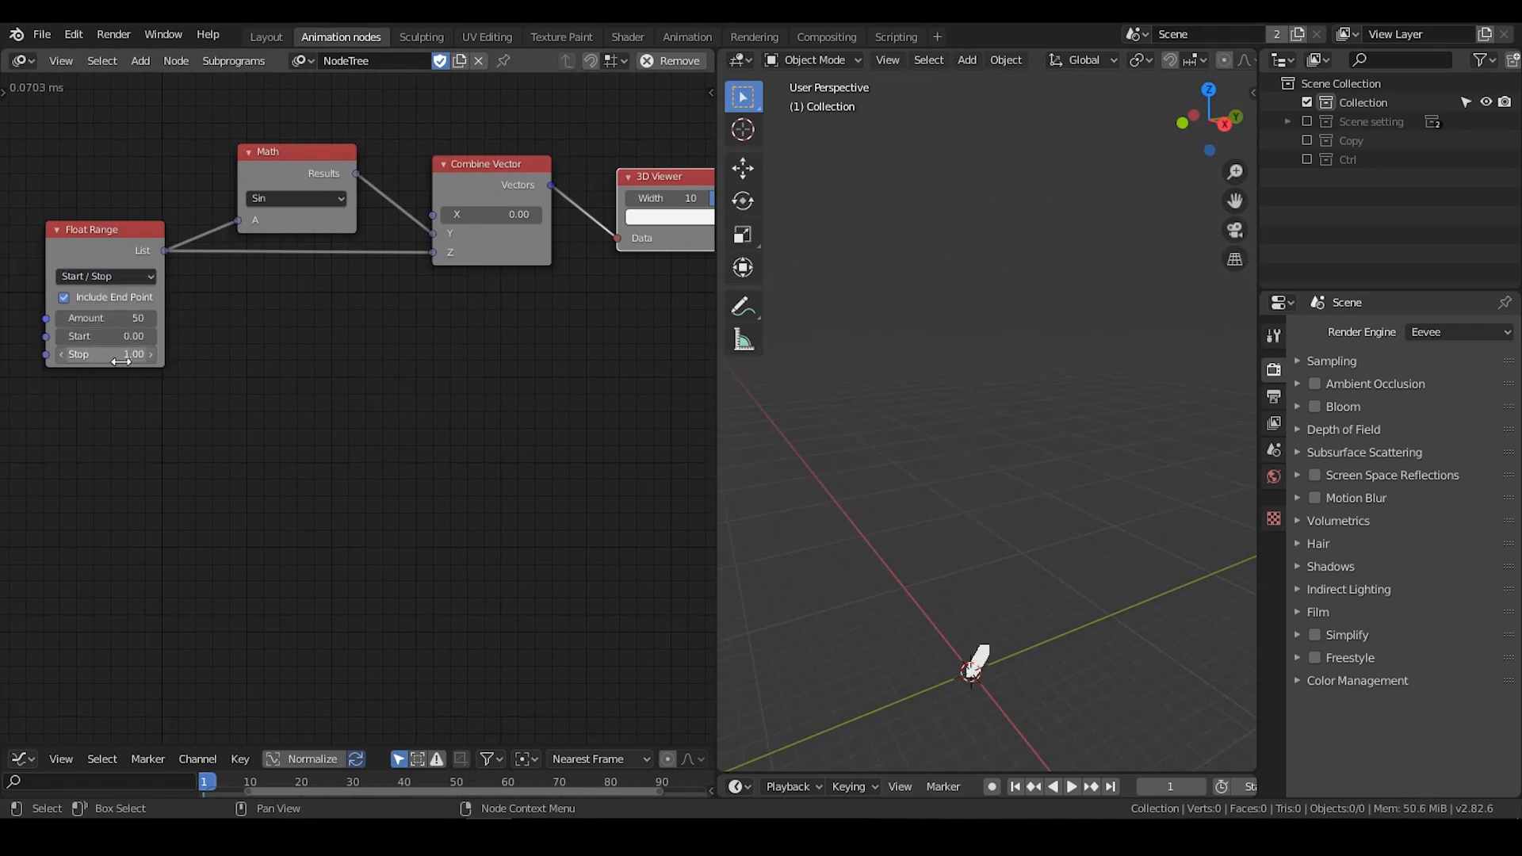
pyautogui.moveTo(103, 354)
pyautogui.mouseDown()
pyautogui.moveTo(187, 355)
pyautogui.moveTo(114, 359)
pyautogui.mouseUp()
# Move the 3D Viewer node out of the way and add a Spline from Points node
pyautogui.moveTo(305, 393); pyautogui.dragTo(266, 382, button='middle')
pyautogui.scroll(-2, 276, 356)
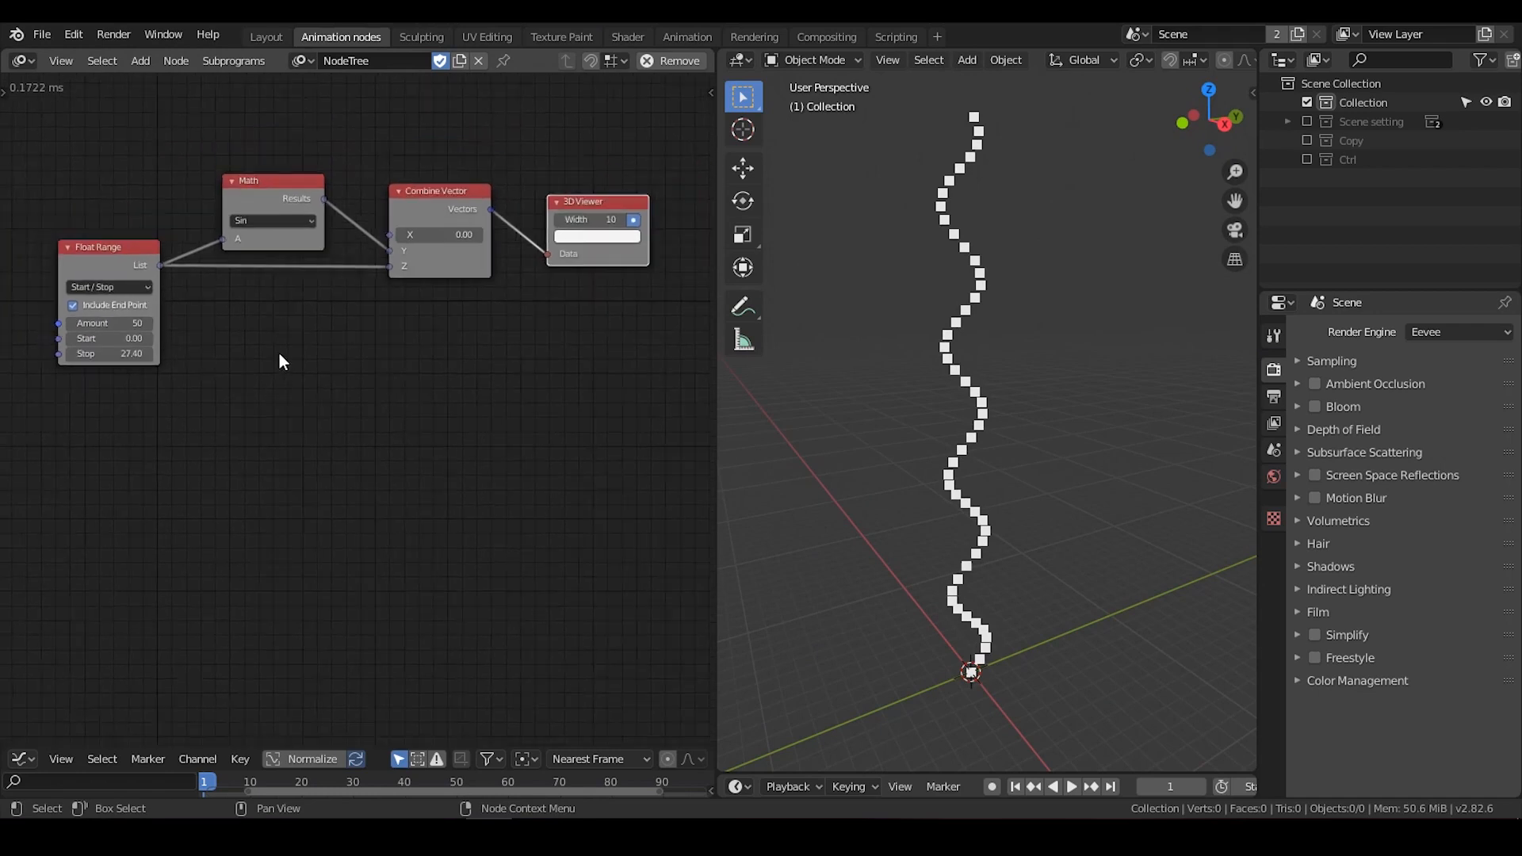
pyautogui.moveTo(420, 333); pyautogui.dragTo(291, 294, button='middle')
pyautogui.moveTo(466, 161); pyautogui.dragTo(494, 97)
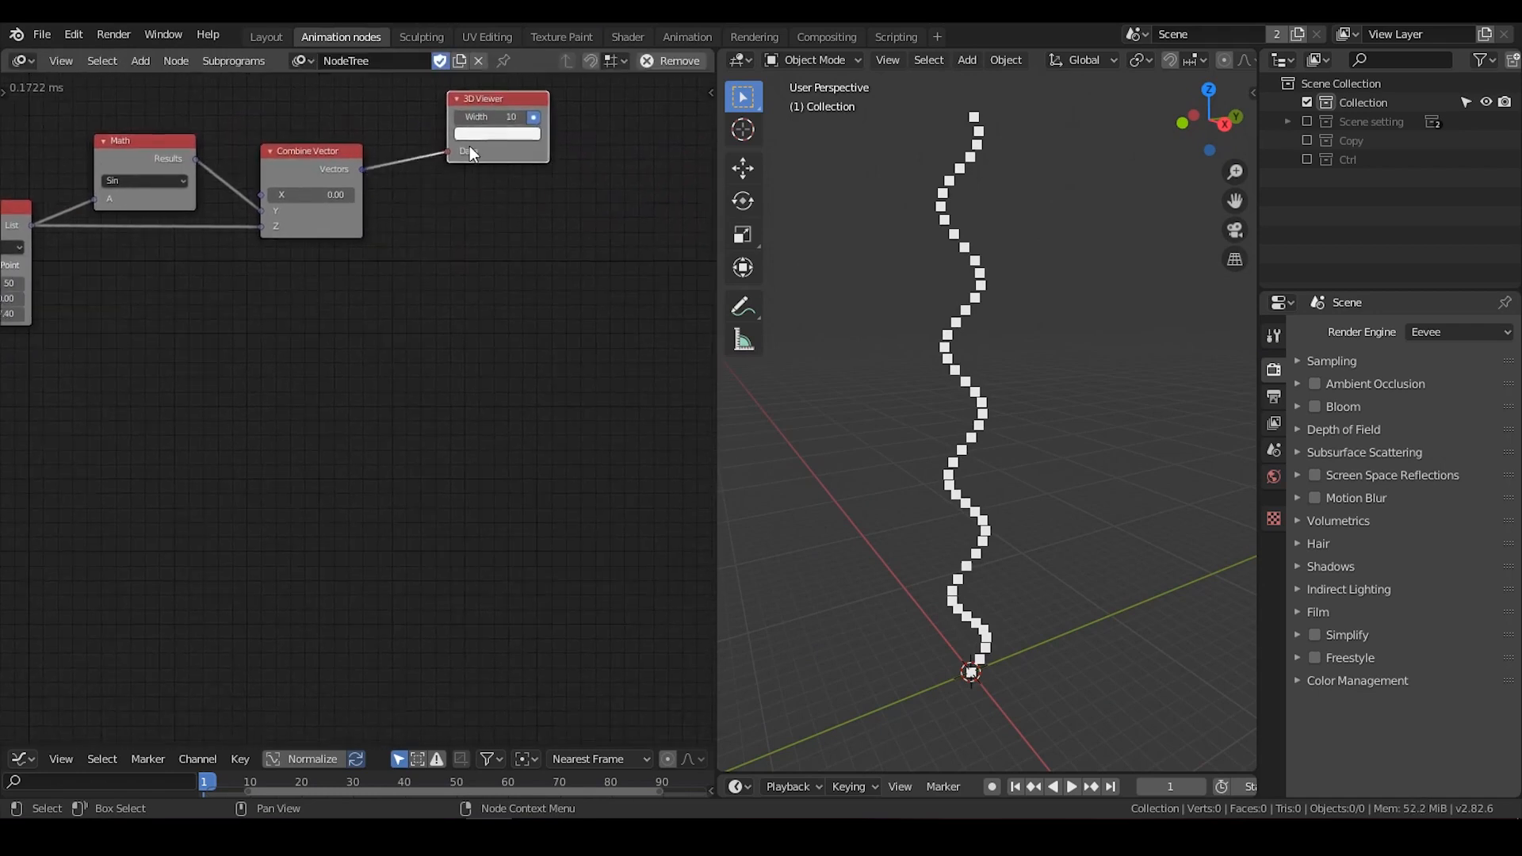
pyautogui.hotkey('ctrl', 'a')
pyautogui.write('sp')
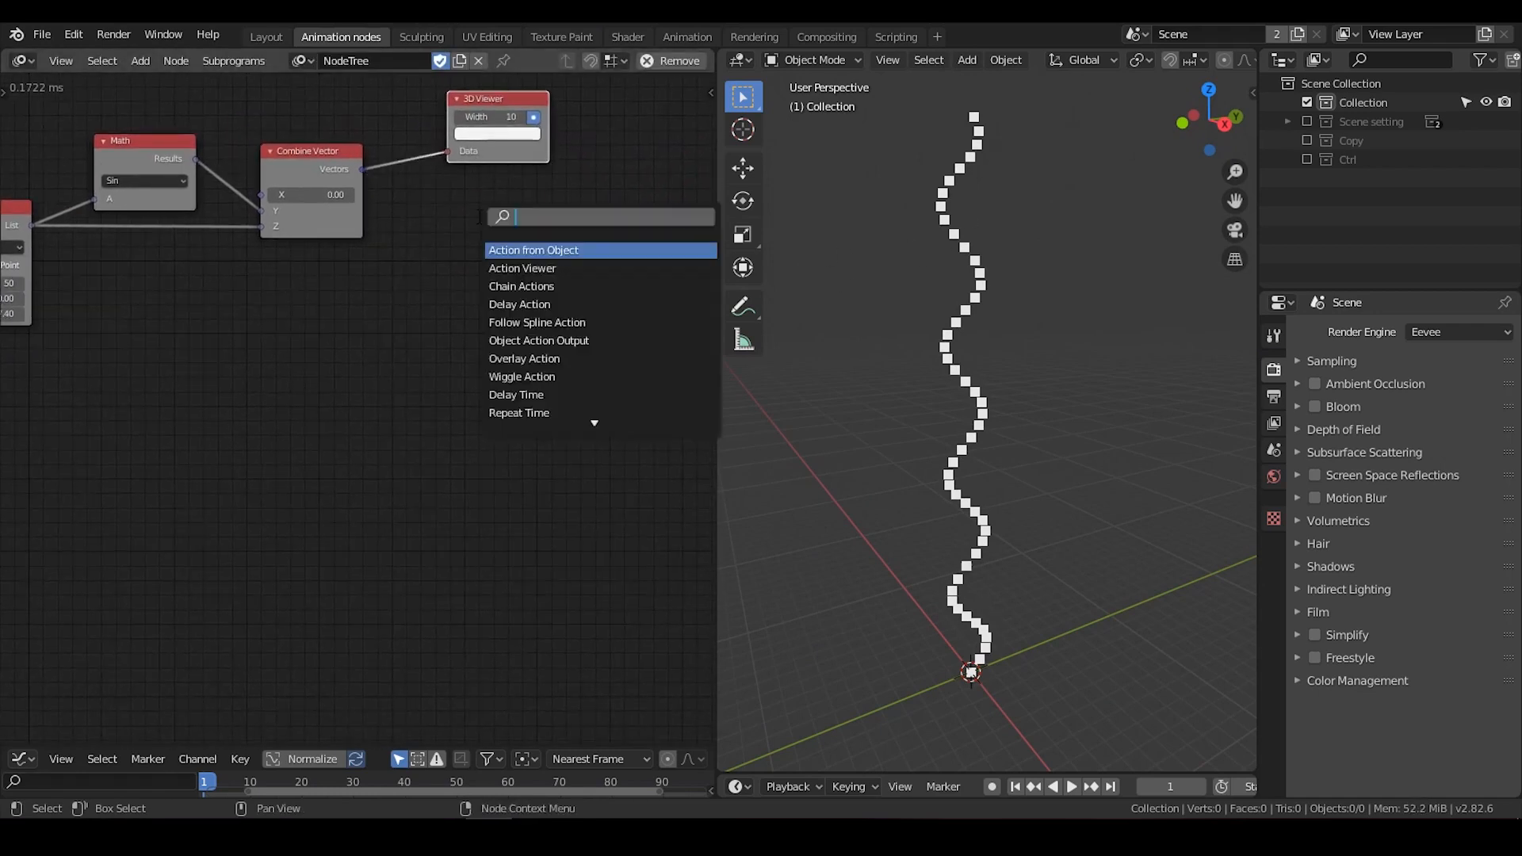
pyautogui.write('line fr')
pyautogui.press('Return')
pyautogui.click(480, 217)
# Add a Smooth Bezier Spline node
pyautogui.hotkey('ctrl', 'a')
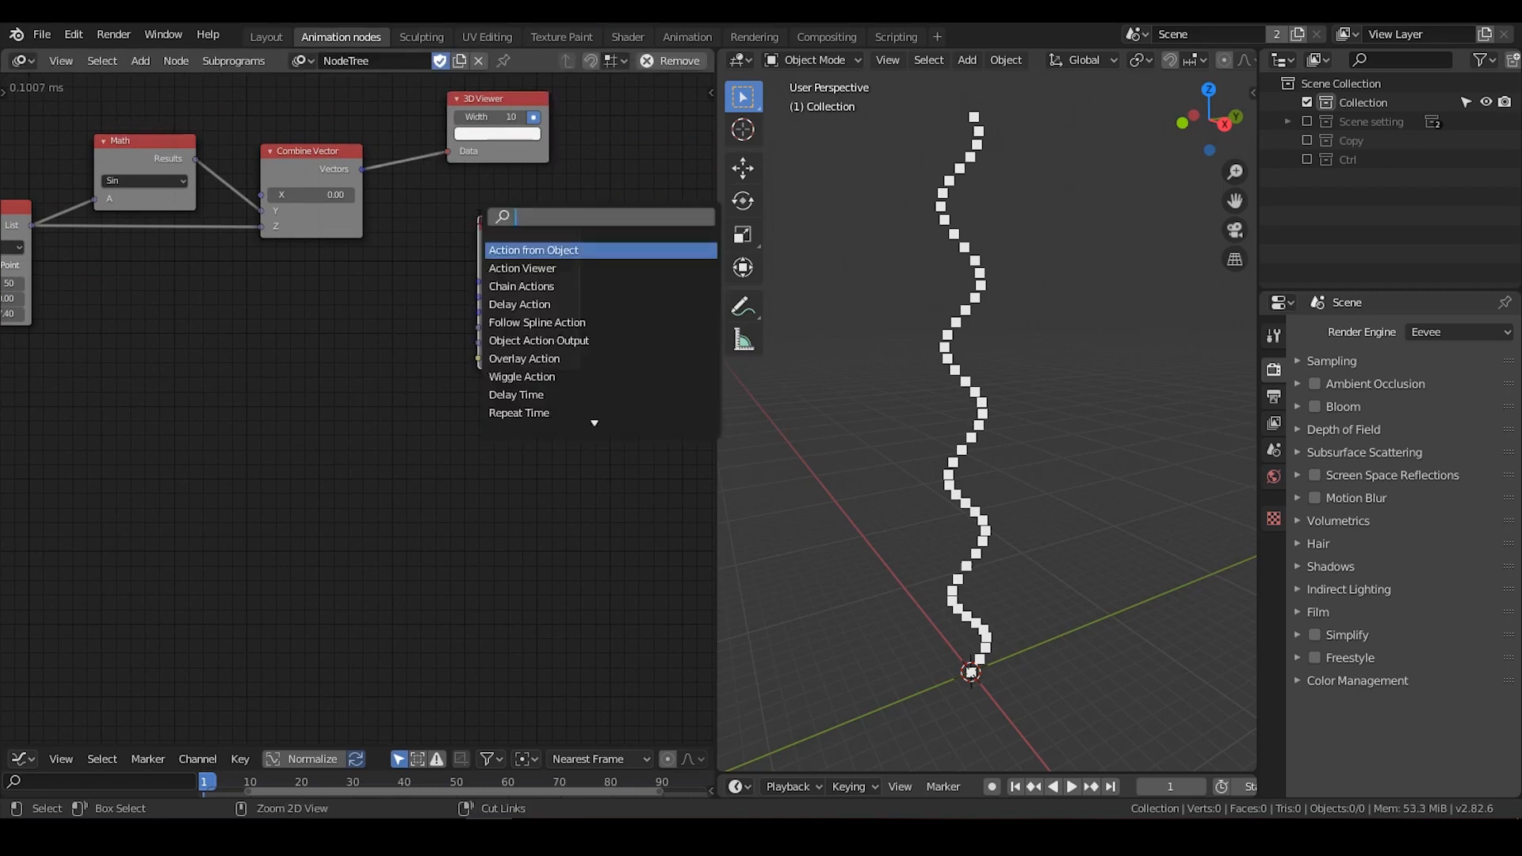
pyautogui.write('smoot')
pyautogui.press('Return')
pyautogui.click(479, 217)
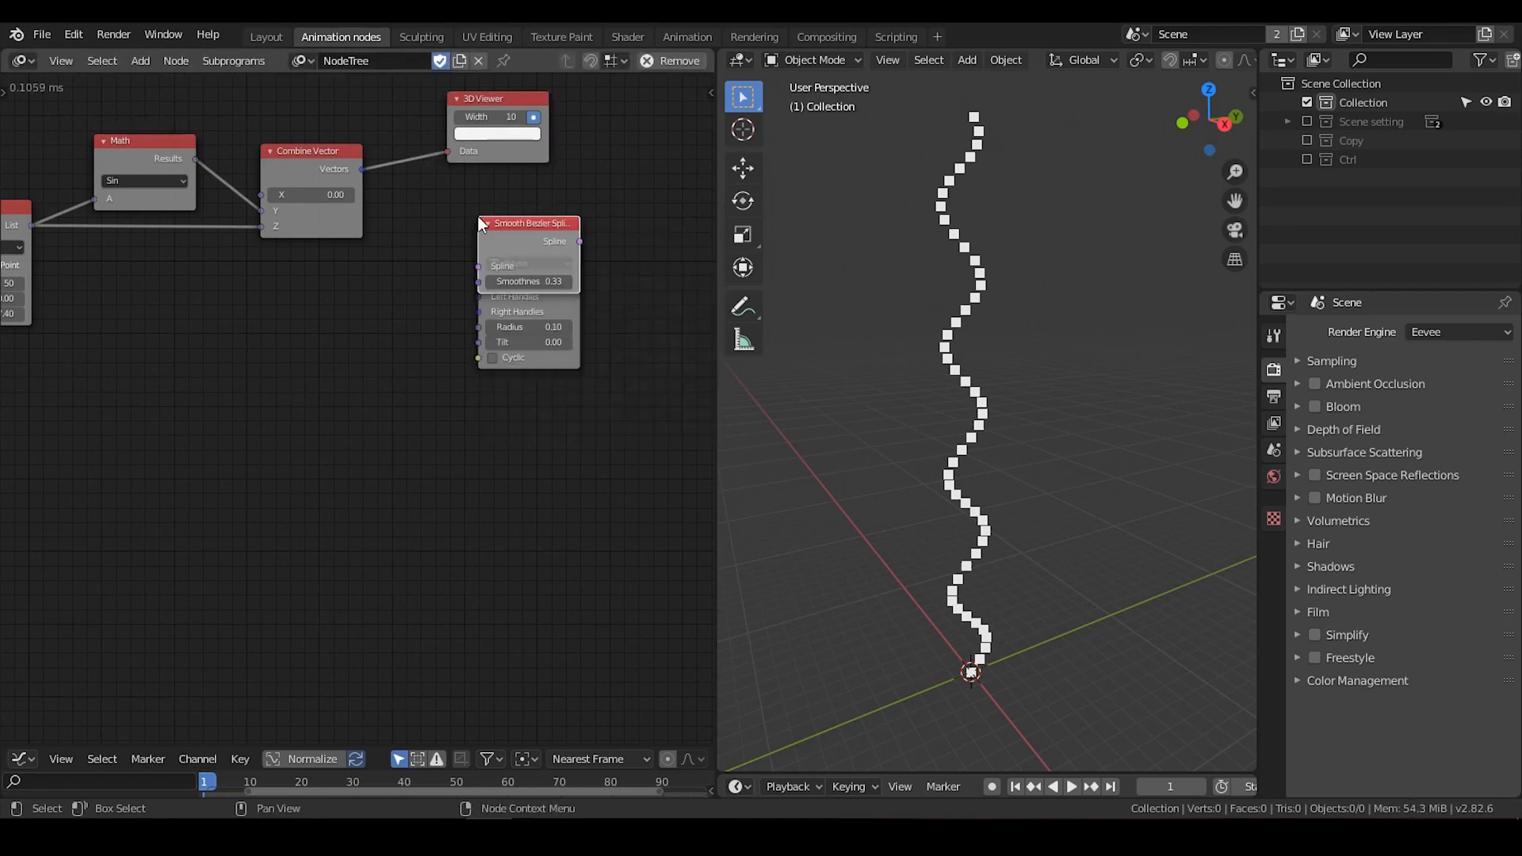
# Add a Curve Object Output node beside the spline nodes
pyautogui.hotkey('ctrl', 'a')
pyautogui.write('curve objct')
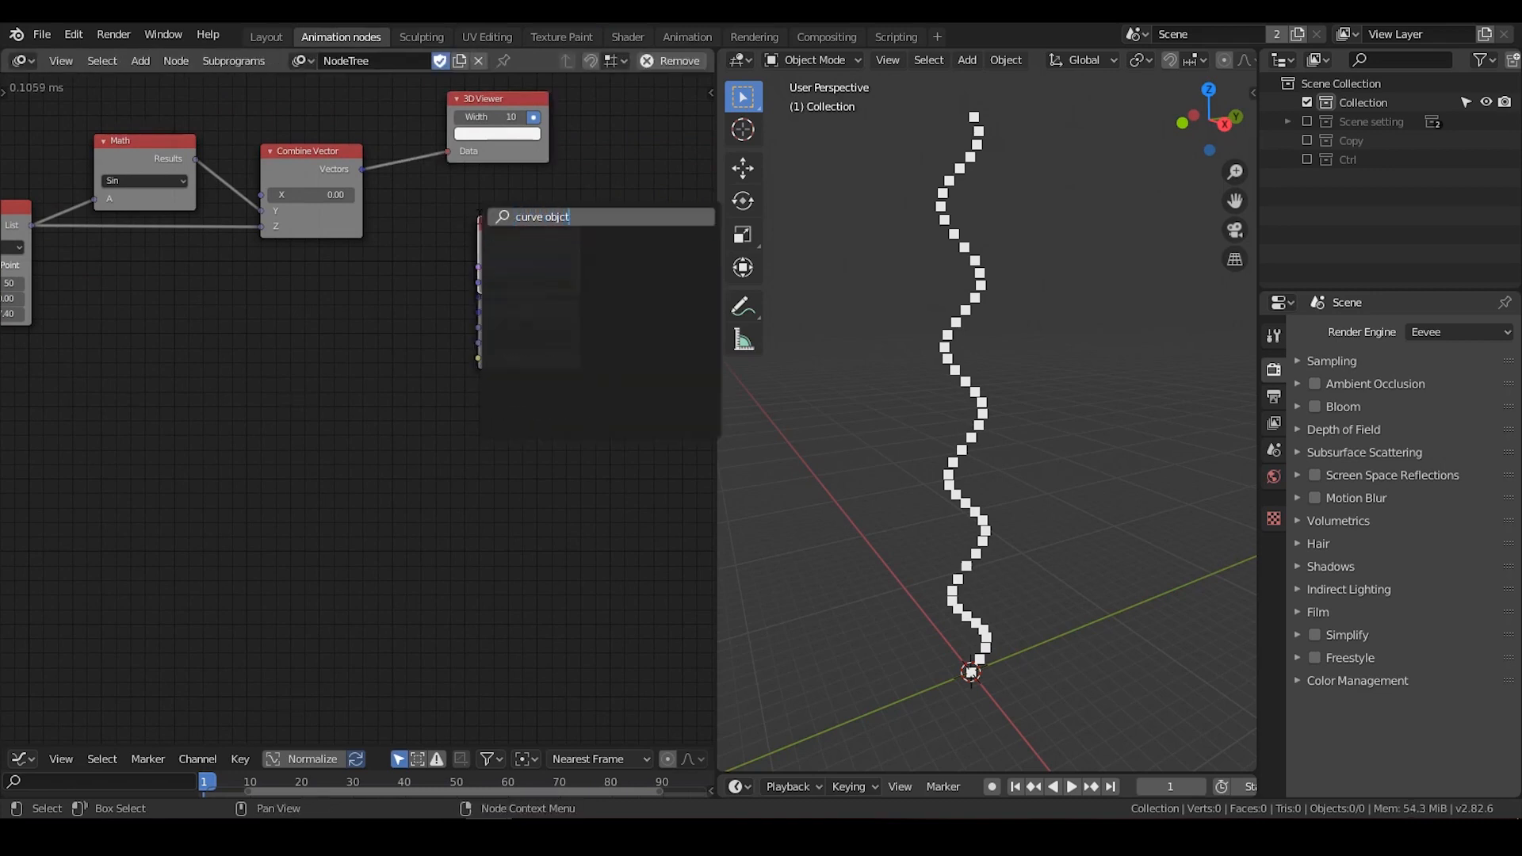
pyautogui.press('BackSpace')
pyautogui.press('Return')
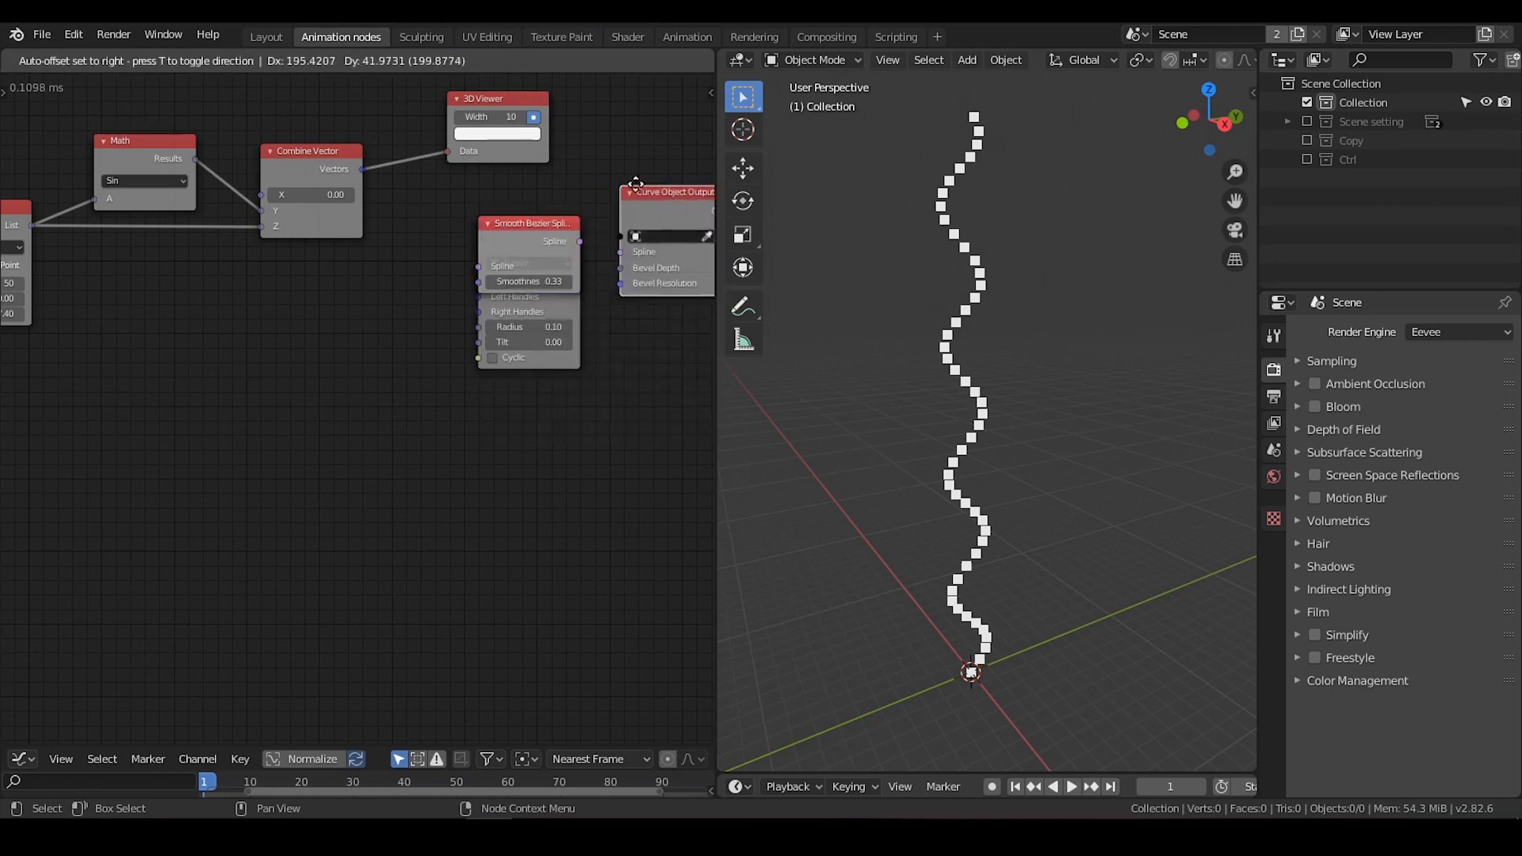
pyautogui.click(666, 180)
# Arrange the spline nodes and link the Combine Vector through Spline from Points and Smooth Bezier Spline to the Curve Object Output's Spline input
pyautogui.moveTo(560, 247); pyautogui.dragTo(475, 255, button='middle')
pyautogui.scroll(-1, 479, 253)
pyautogui.moveTo(464, 246); pyautogui.dragTo(417, 206)
pyautogui.moveTo(307, 191); pyautogui.dragTo(338, 229)
pyautogui.moveTo(516, 213); pyautogui.dragTo(566, 254)
# Enable Bevel Depth at 1 on the Curve Object Output and create a target curve object for it
pyautogui.click(665, 265)
pyautogui.click(626, 267)
pyautogui.write('1')
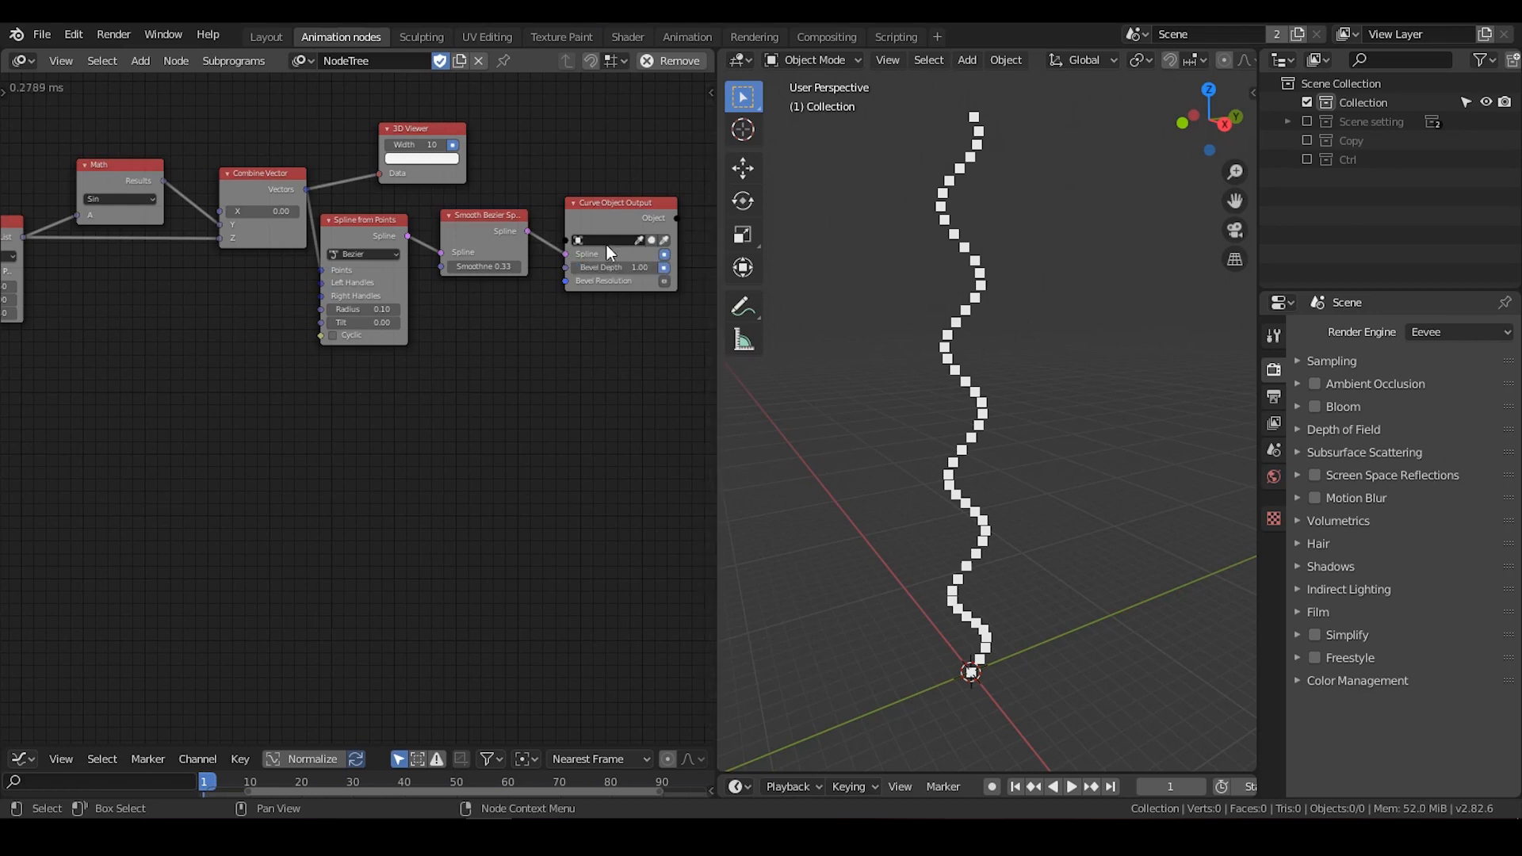
pyautogui.click(605, 240)
pyautogui.click(599, 265)
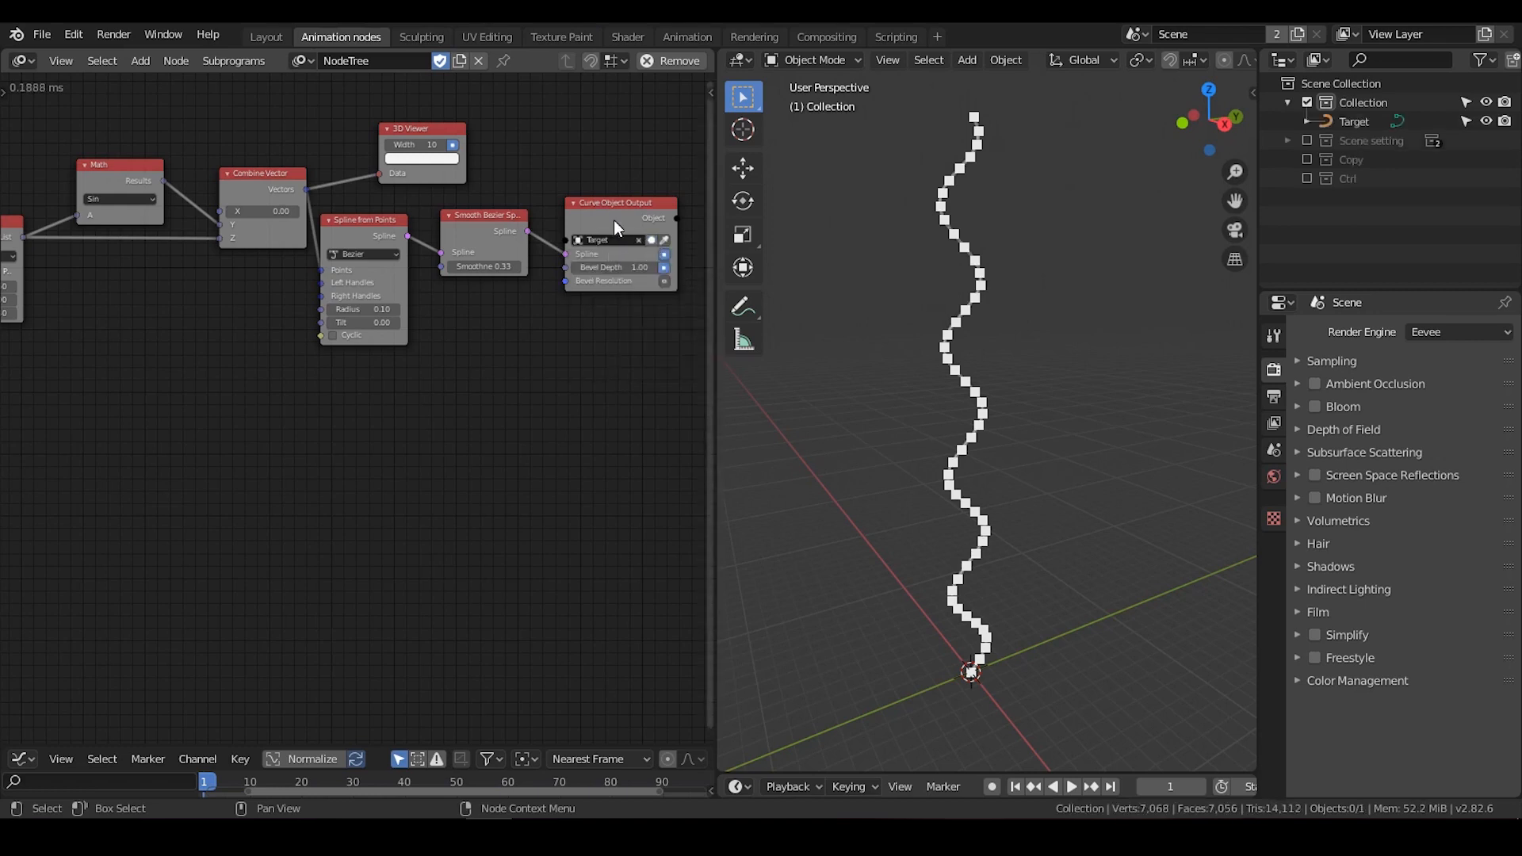
# Delete the 3D Viewer node
pyautogui.click(408, 131)
pyautogui.press('x')
pyautogui.moveTo(478, 313); pyautogui.dragTo(421, 276, button='middle')
pyautogui.moveTo(916, 383)
pyautogui.mouseDown(button='middle')
pyautogui.moveTo(986, 474)
pyautogui.moveTo(1003, 406)
pyautogui.mouseUp(button='middle')
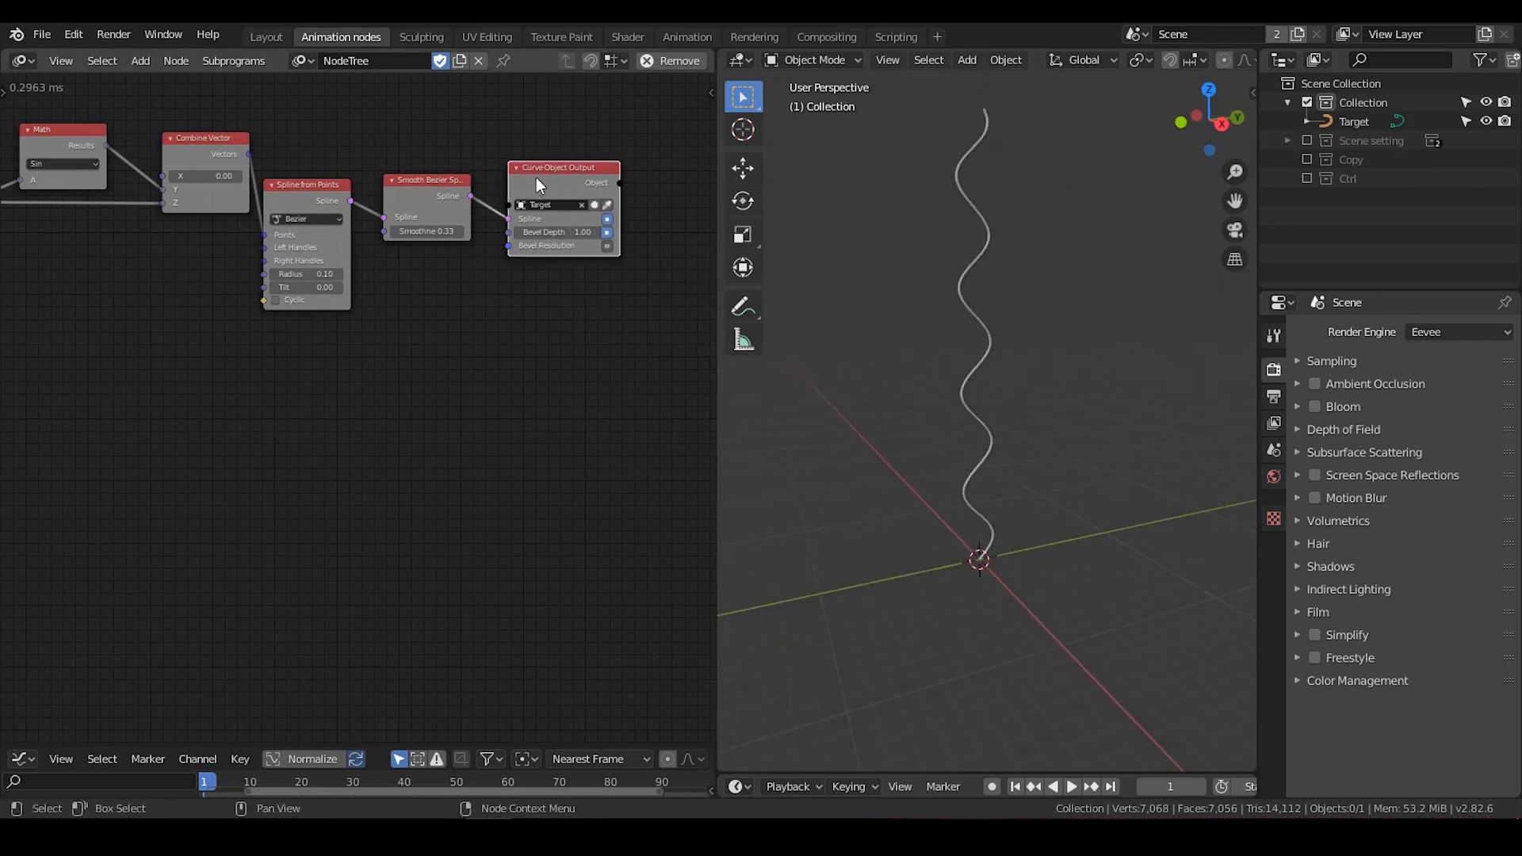
# Move the Curve Object Output aside and insert a Replicate Spline node between it and the Smooth Bezier Spline
pyautogui.moveTo(537, 181); pyautogui.dragTo(673, 156)
pyautogui.moveTo(627, 243); pyautogui.dragTo(512, 247, button='middle')
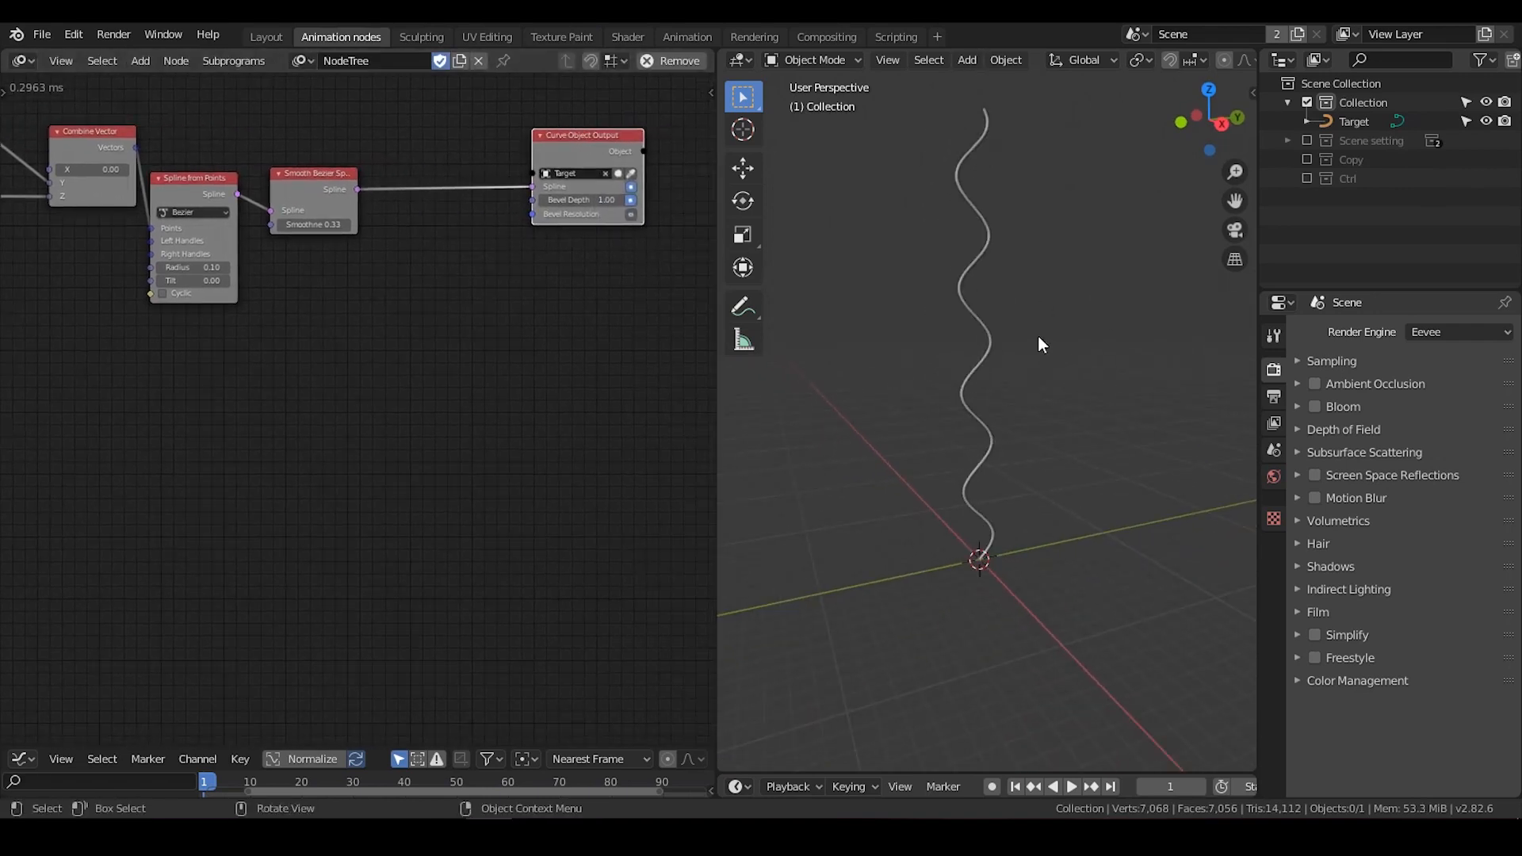
pyautogui.moveTo(1038, 336)
pyautogui.mouseDown(button='middle')
pyautogui.moveTo(1067, 349)
pyautogui.moveTo(1039, 341)
pyautogui.mouseUp(button='middle')
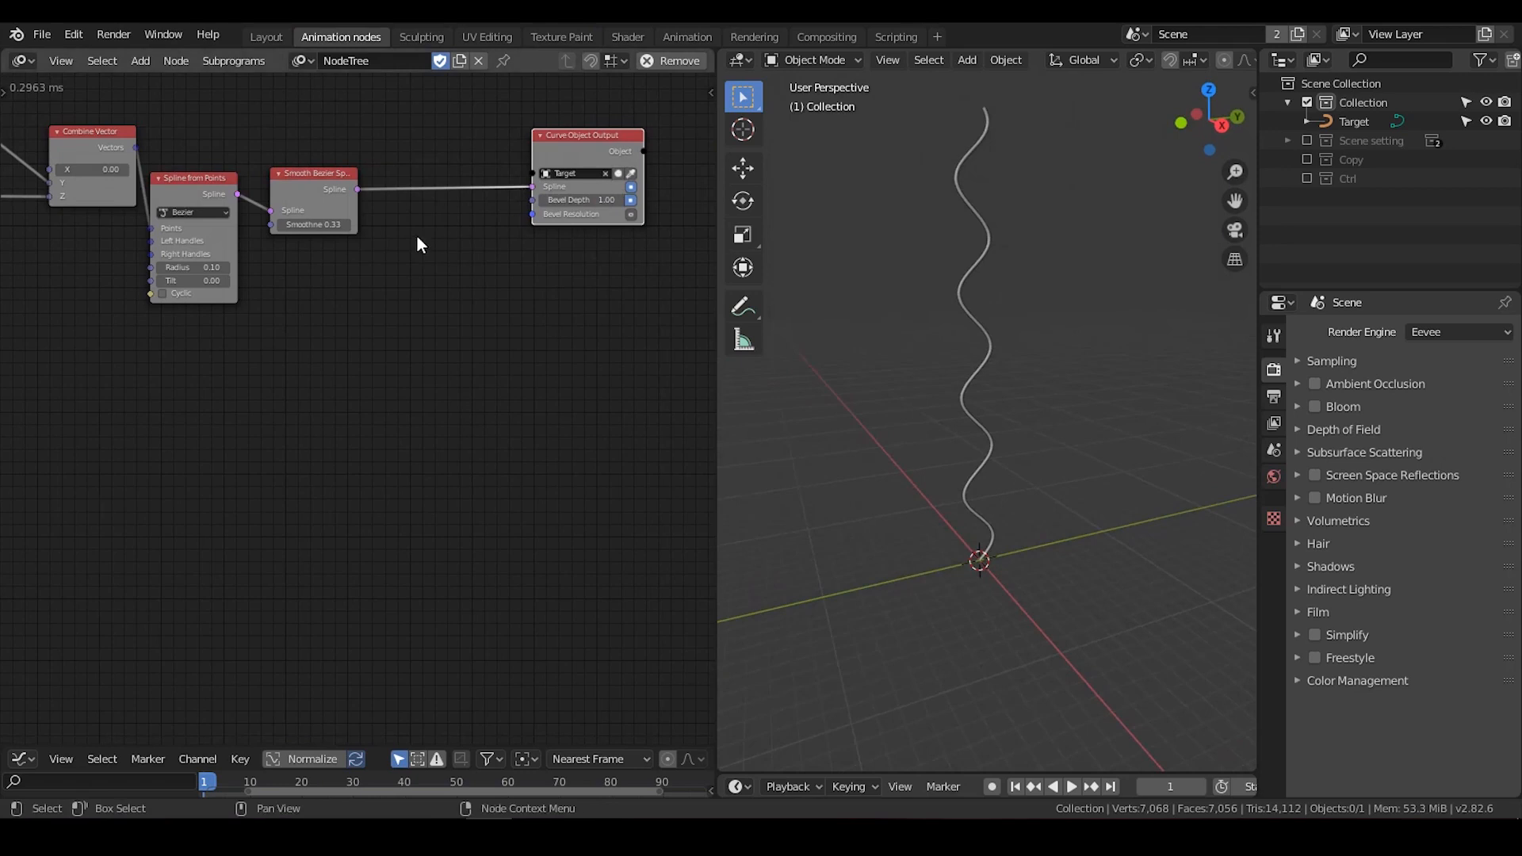
pyautogui.hotkey('ctrl', 'a')
pyautogui.write('repl')
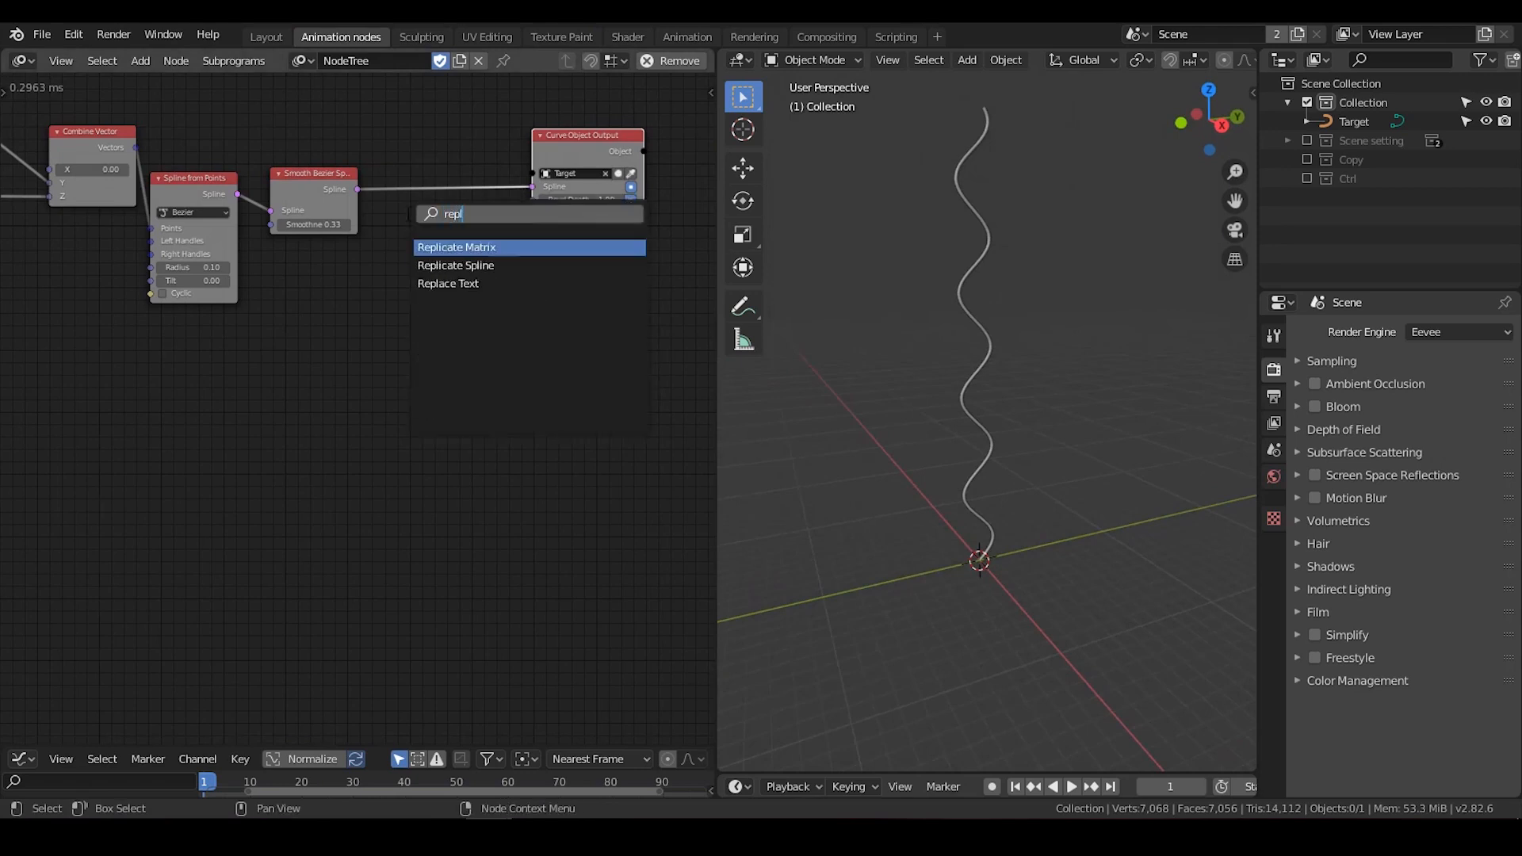
pyautogui.press('Down')
pyautogui.press('Return')
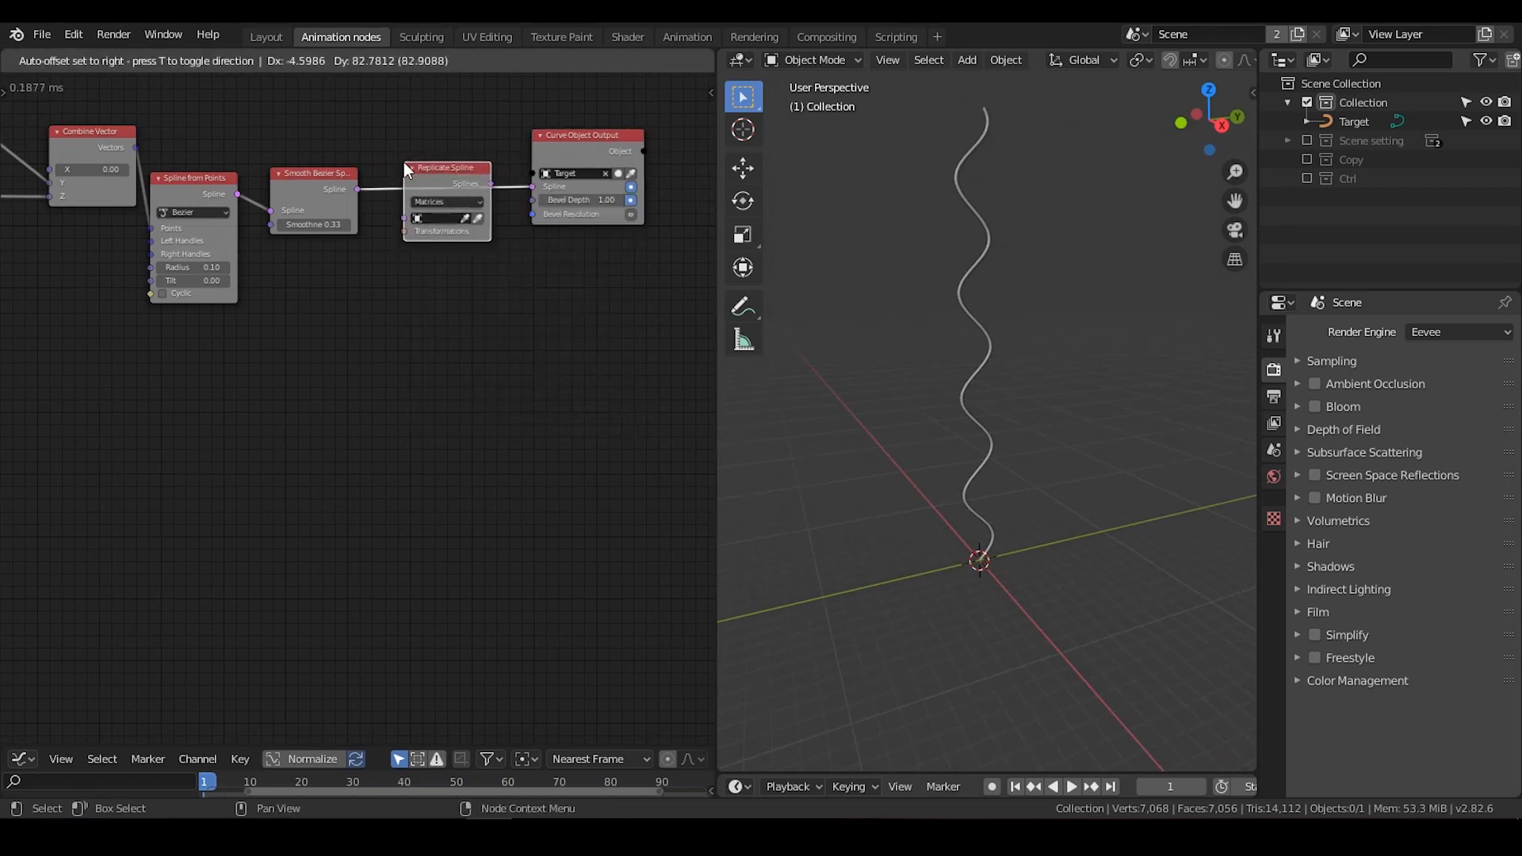
pyautogui.click(403, 162)
# Add a Distribute Matrices node below the Smooth Bezier Spline node
pyautogui.hotkey('ctrl', 'a')
pyautogui.write('distri')
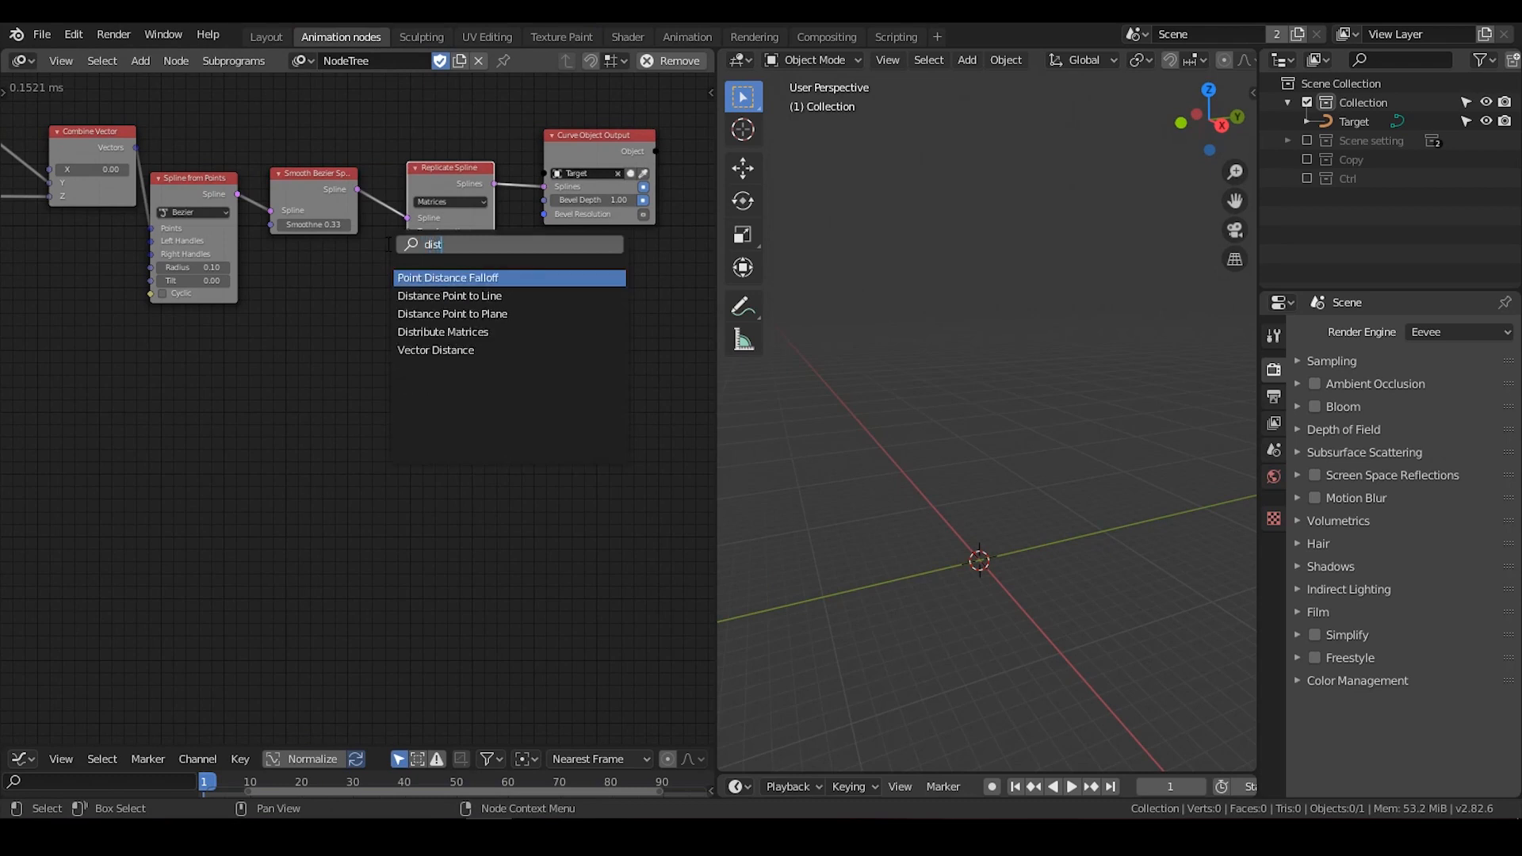
pyautogui.press('Return')
pyautogui.click(262, 235)
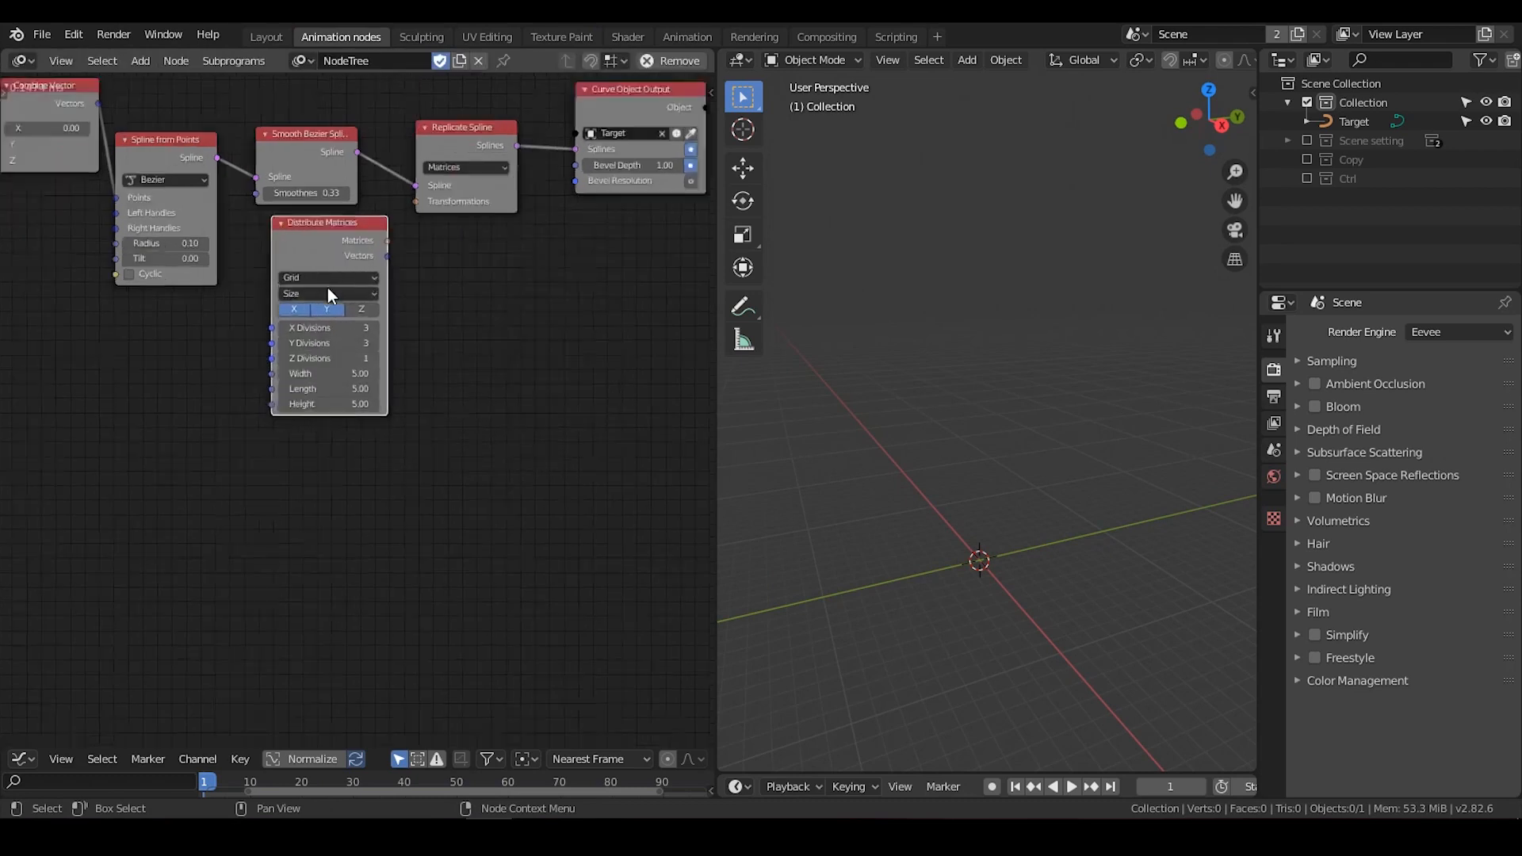
# Set X Divisions to 1, turn off X-axis centering on Distribute Matrices, and link its Matrices to Replicate Spline's Transformations
pyautogui.scroll(3, 333, 309)
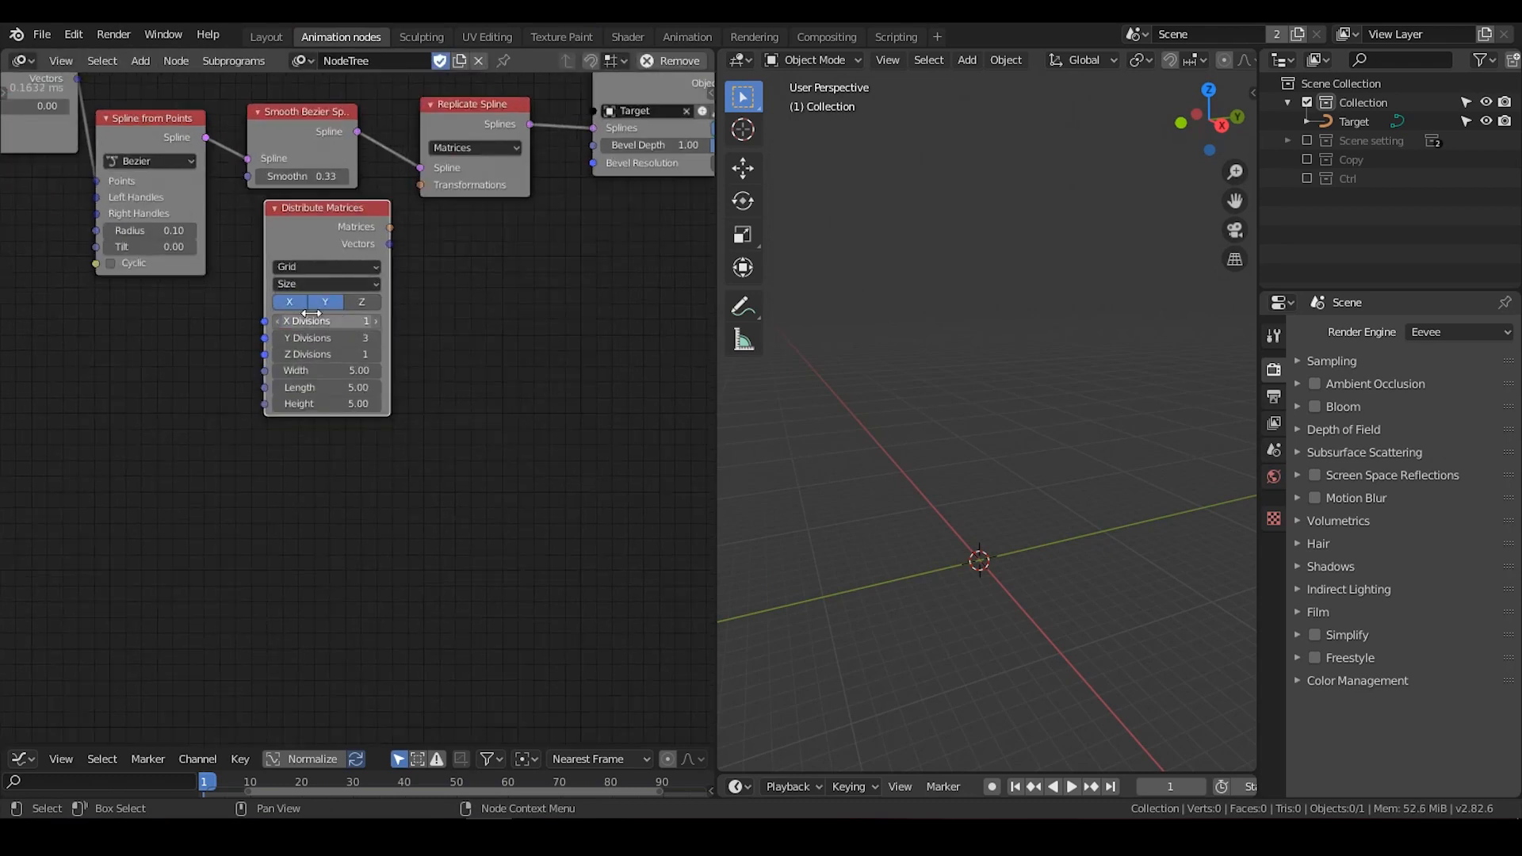
pyautogui.click(287, 306)
pyautogui.scroll(1, 400, 317)
pyautogui.moveTo(457, 278); pyautogui.dragTo(507, 286, button='middle')
pyautogui.moveTo(406, 228)
pyautogui.mouseDown()
pyautogui.moveTo(379, 224)
pyautogui.moveTo(474, 174)
pyautogui.mouseUp()
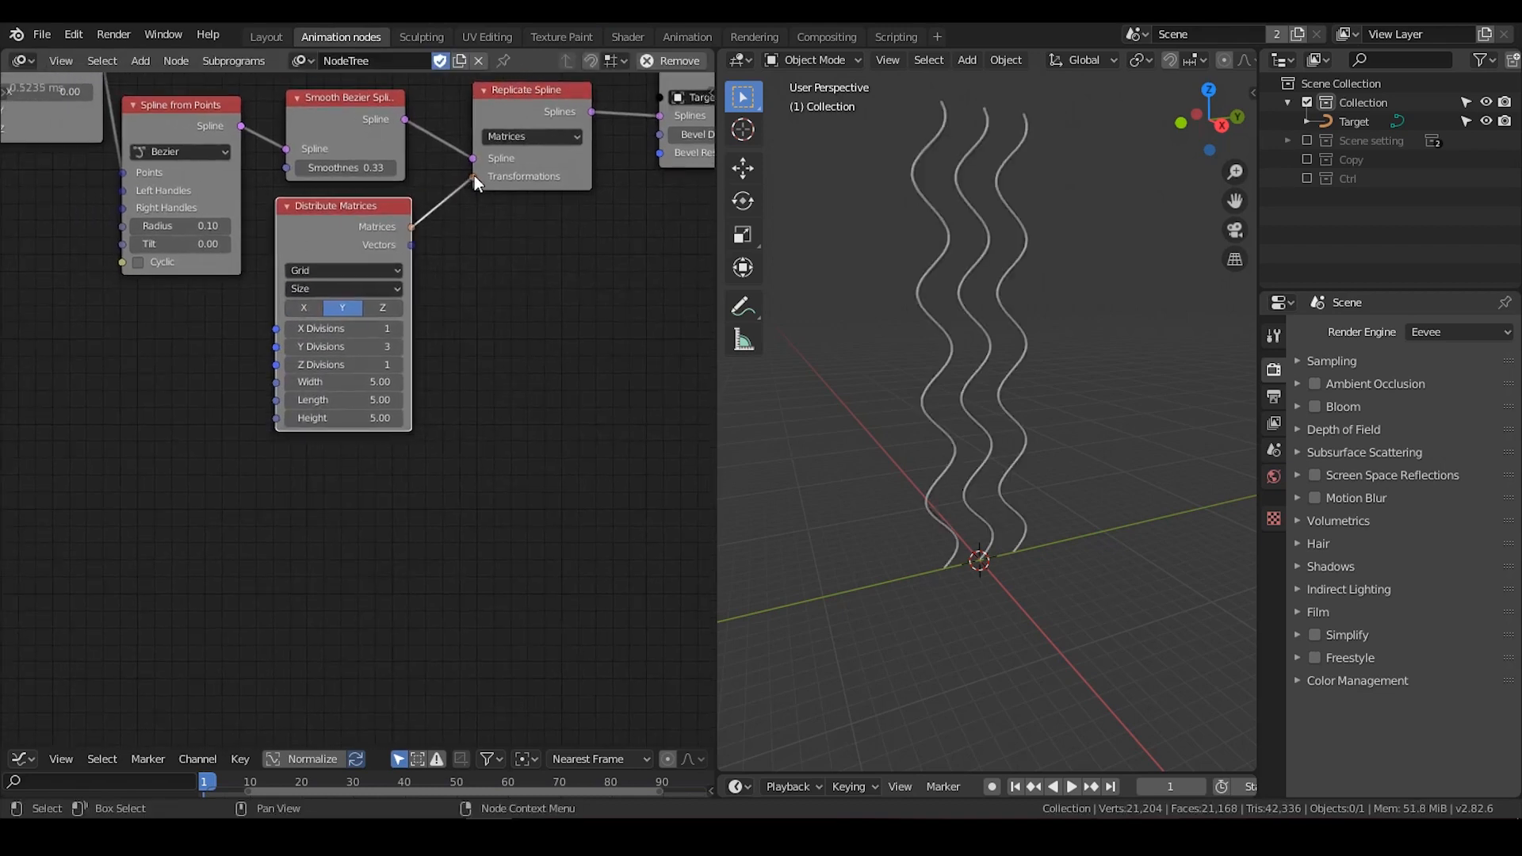
# Switch the Distribute Matrices grid from Size to Step with 13 Y Divisions, and move the node clear of its neighbours
pyautogui.click(367, 289)
pyautogui.click(342, 309)
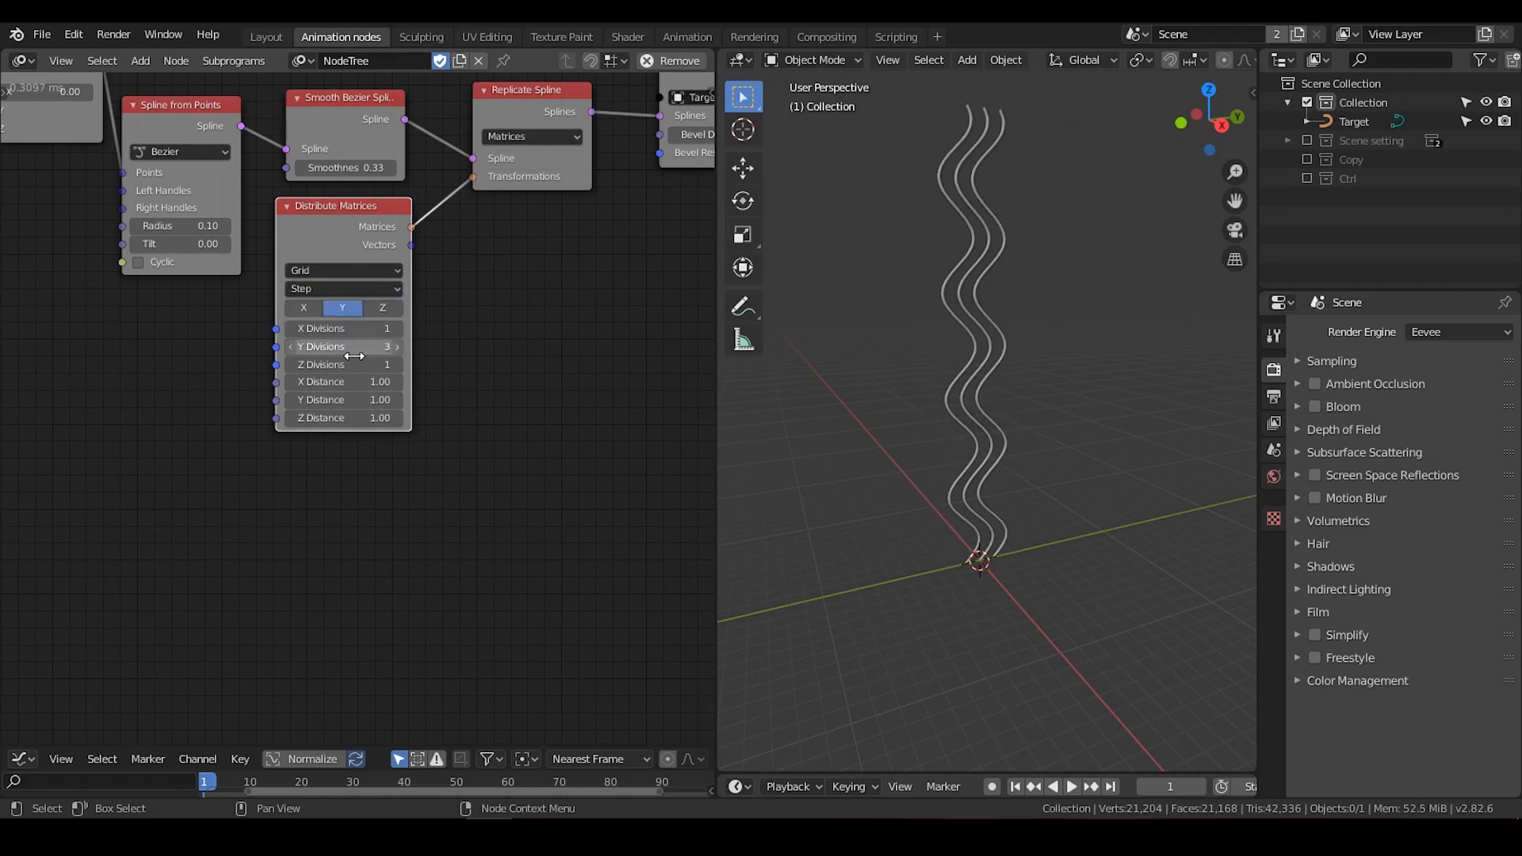
pyautogui.moveTo(341, 347)
pyautogui.mouseDown()
pyautogui.moveTo(468, 346)
pyautogui.moveTo(356, 346)
pyautogui.moveTo(389, 346)
pyautogui.moveTo(370, 347)
pyautogui.mouseUp()
pyautogui.moveTo(340, 292); pyautogui.dragTo(253, 359)
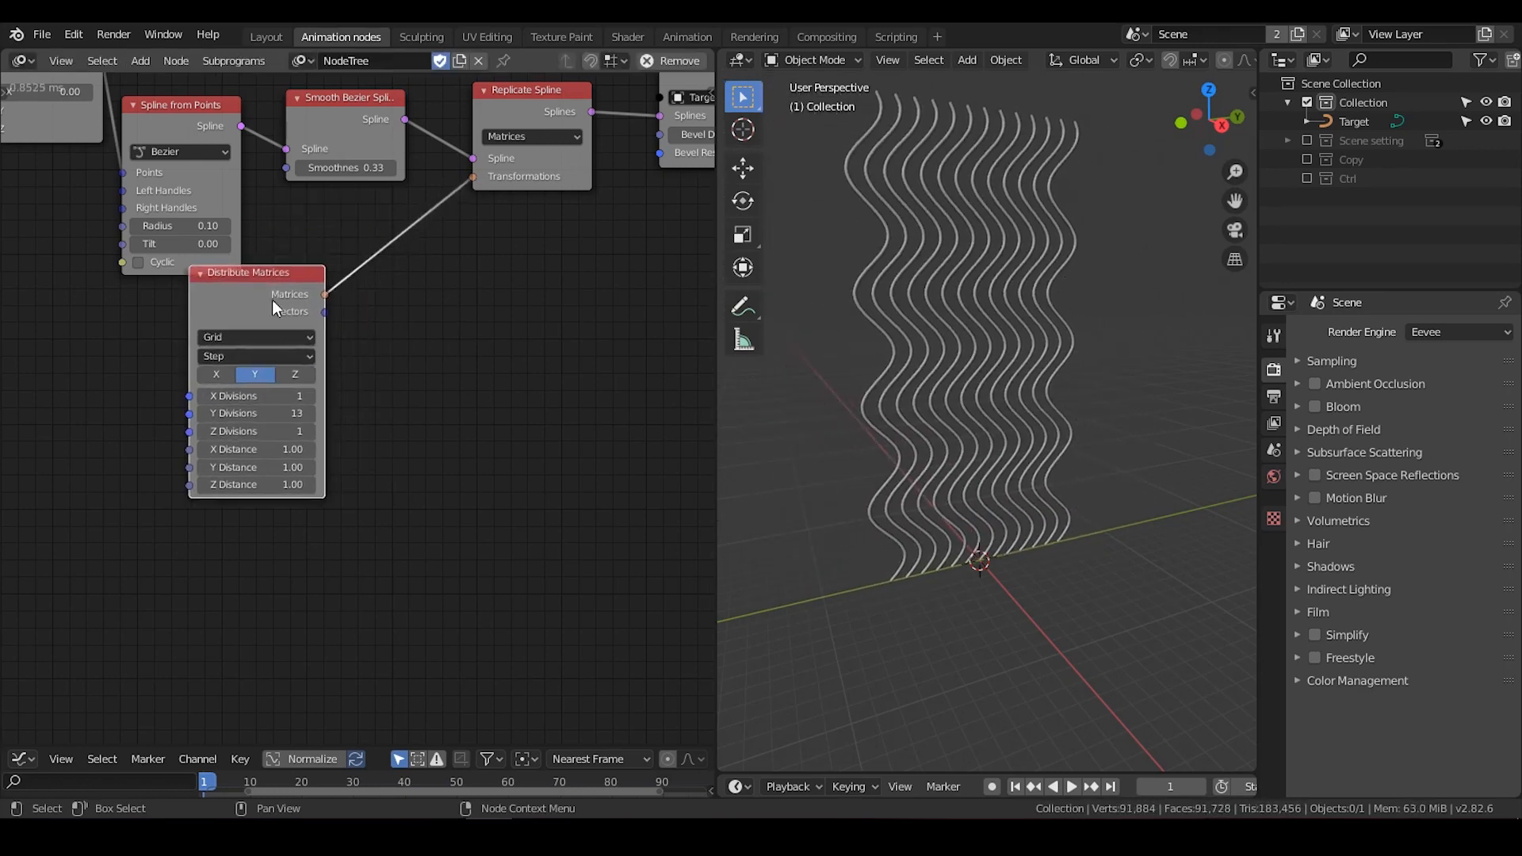
pyautogui.moveTo(1084, 409)
pyautogui.mouseDown(button='middle')
pyautogui.moveTo(1078, 454)
pyautogui.moveTo(1092, 421)
pyautogui.mouseUp(button='middle')
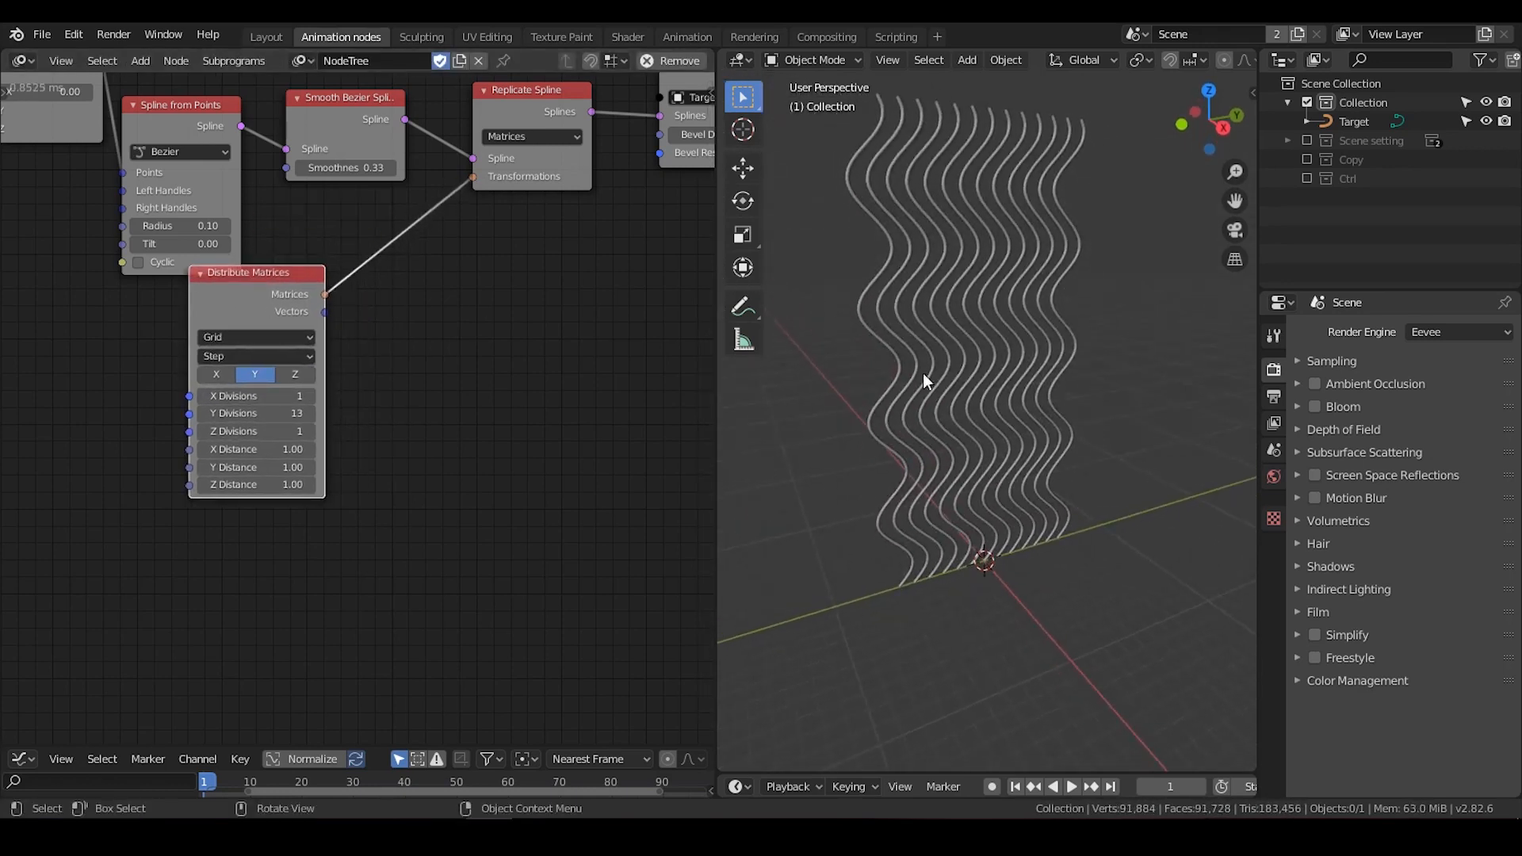
pyautogui.moveTo(1073, 335); pyautogui.dragTo(1055, 319, button='middle')
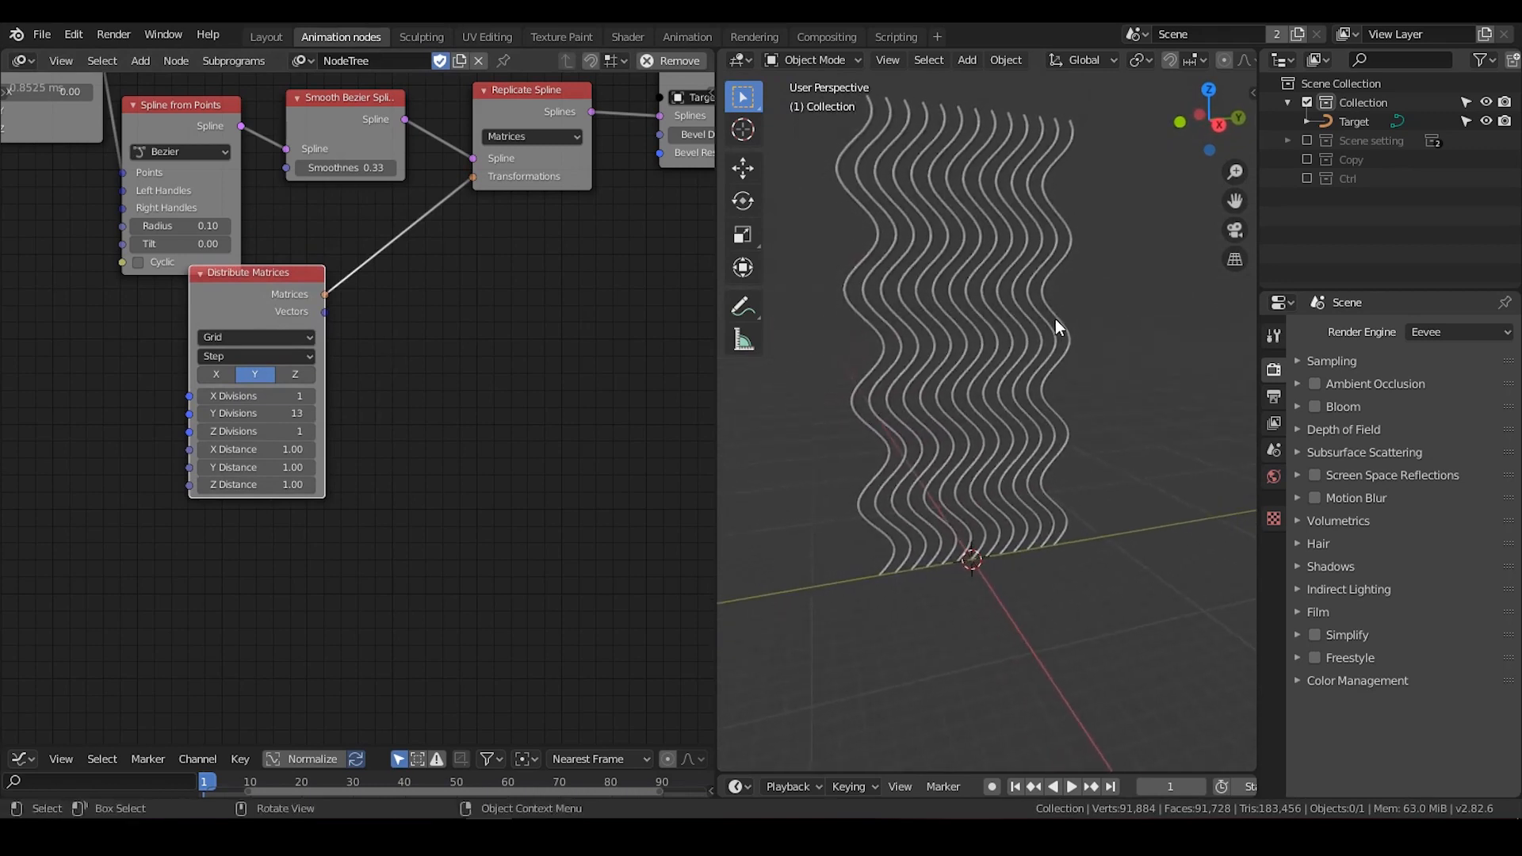
# Insert an Offset Matrix node between Distribute Matrices and Replicate Spline, making room for it
pyautogui.moveTo(251, 294); pyautogui.dragTo(167, 305)
pyautogui.moveTo(401, 306); pyautogui.dragTo(430, 301, button='middle')
pyautogui.scroll(-1, 430, 302)
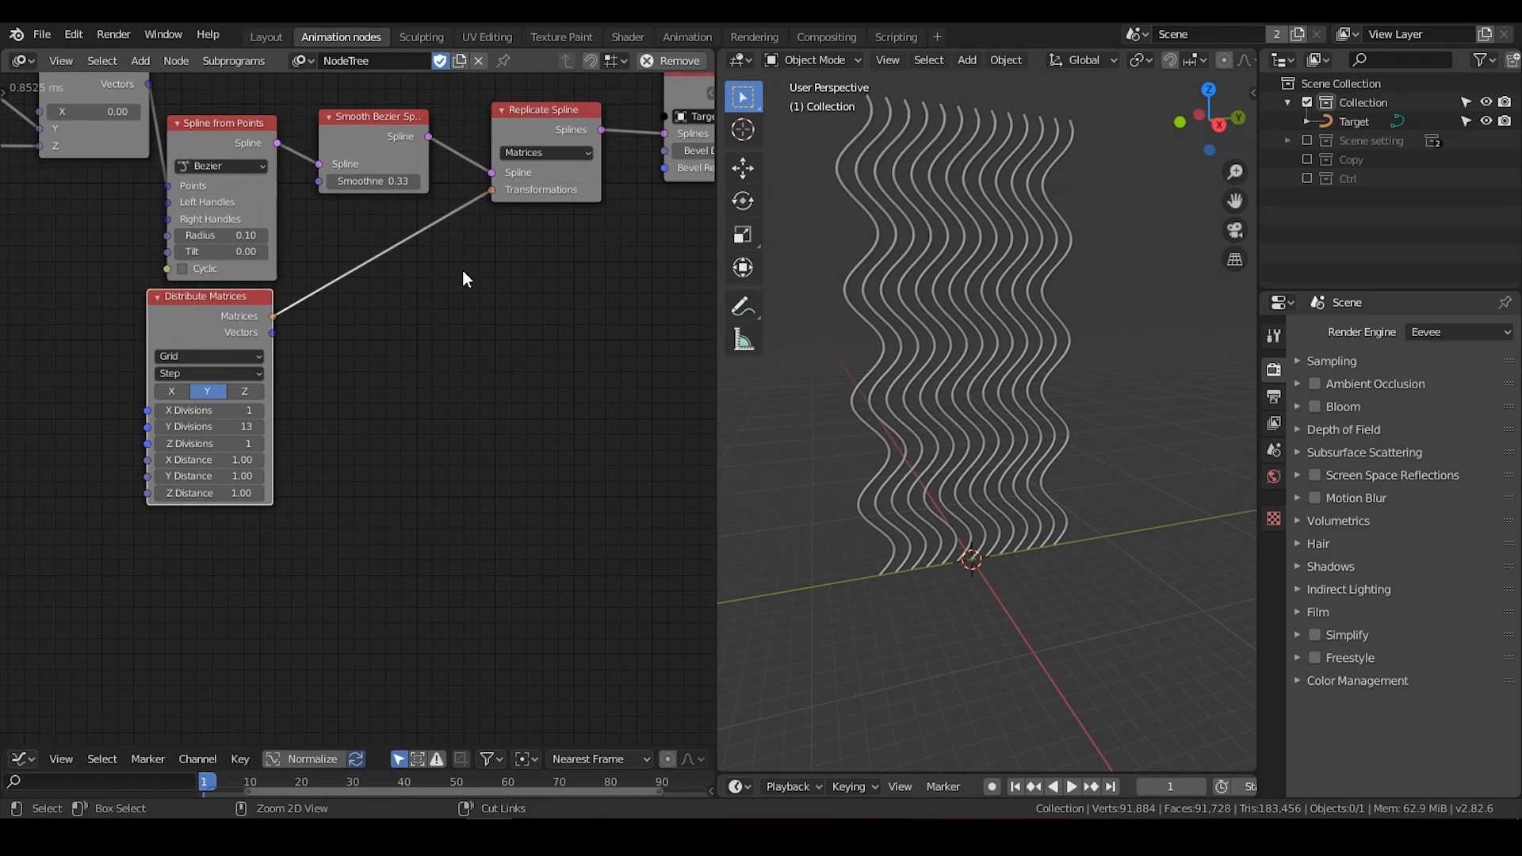
pyautogui.hotkey('ctrl', 'a')
pyautogui.write('ofse')
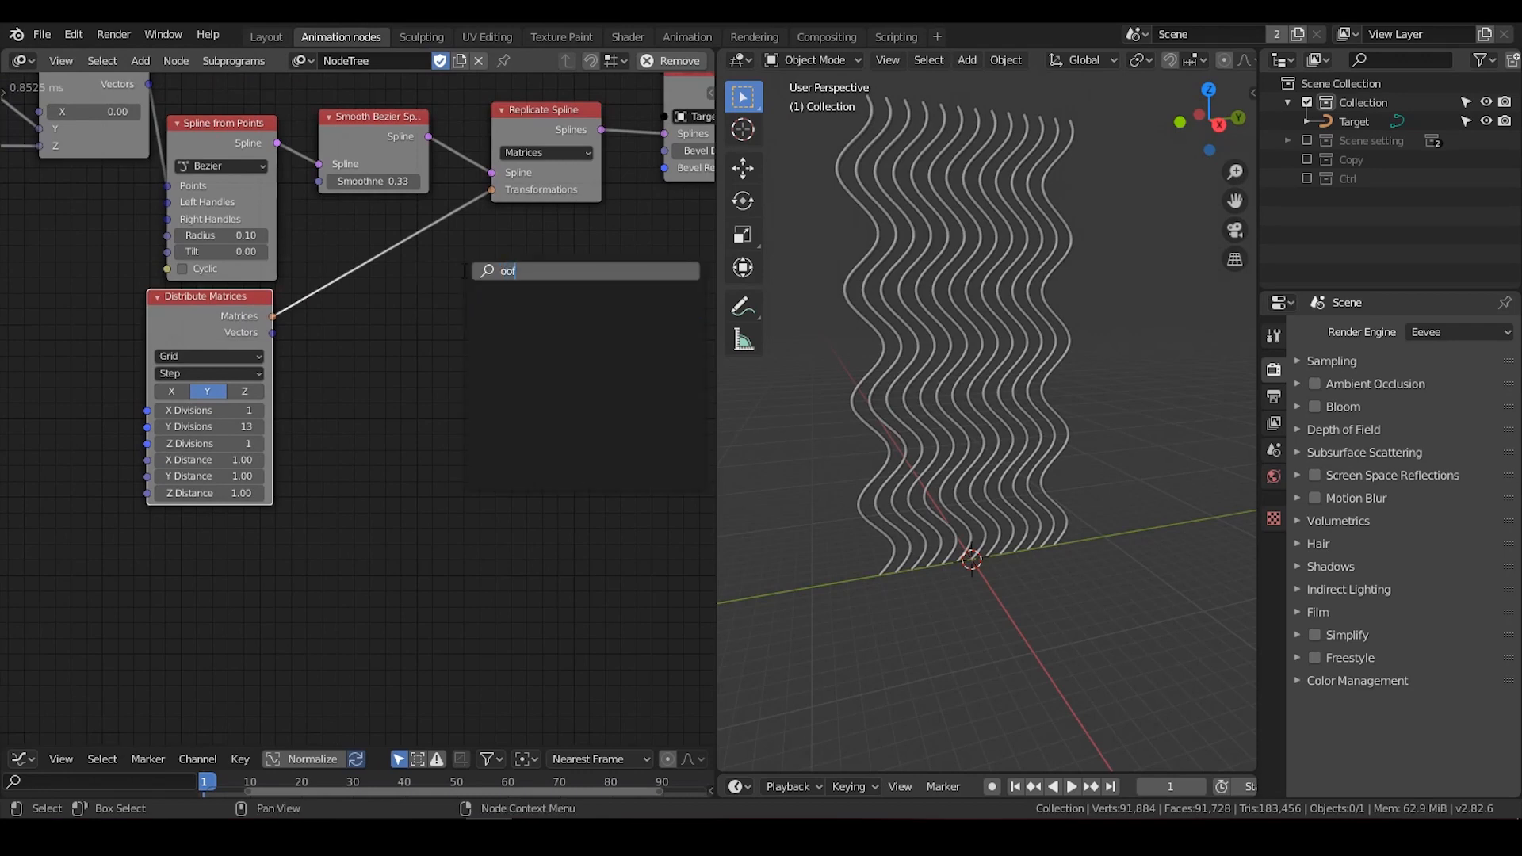
pyautogui.press('BackSpace')
pyautogui.press('BackSpace')
pyautogui.write('fset')
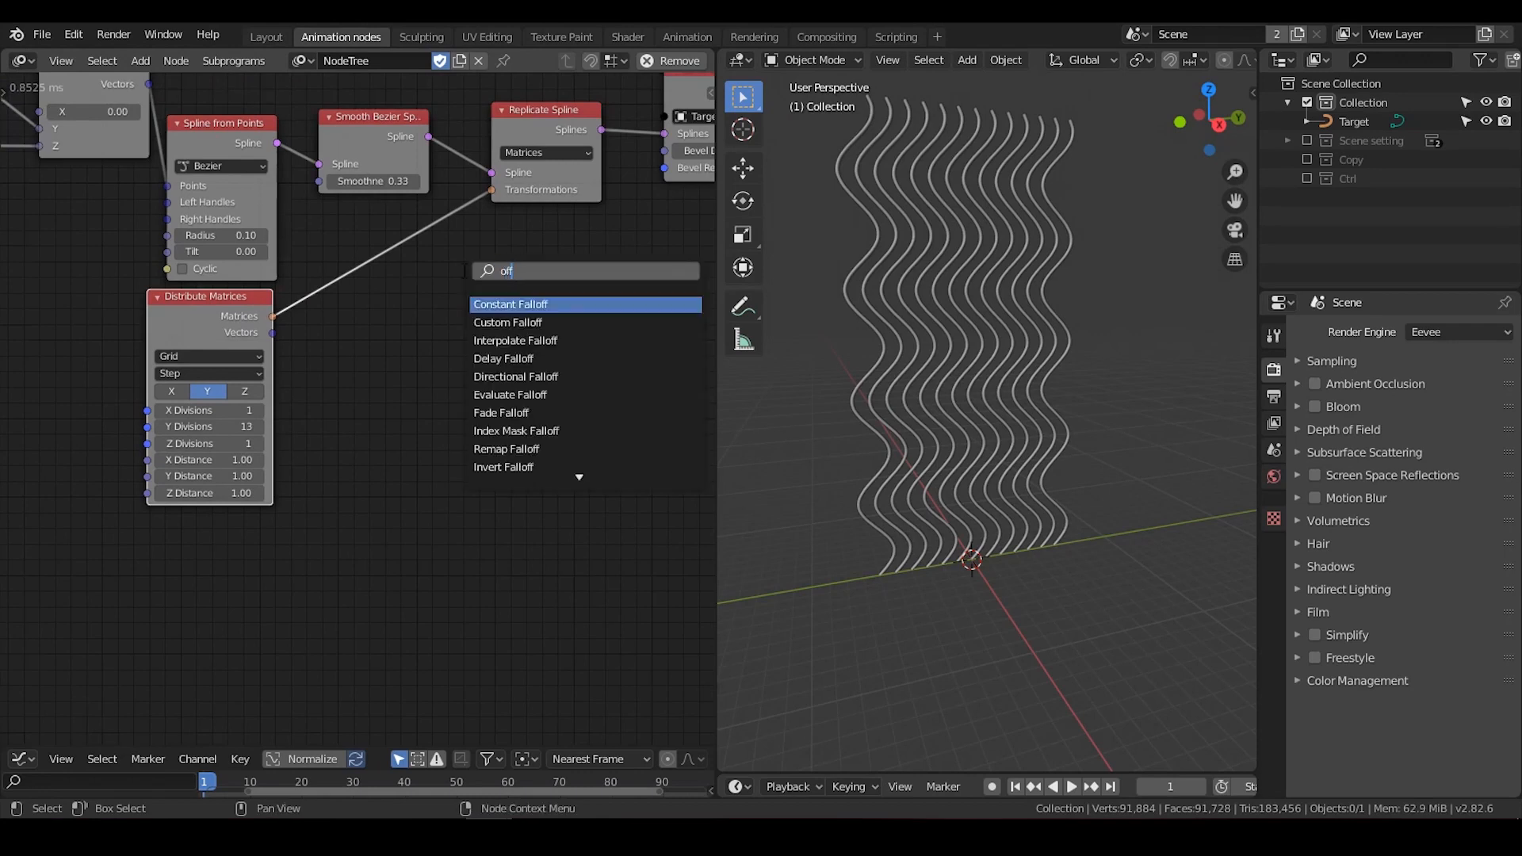
pyautogui.press('Return')
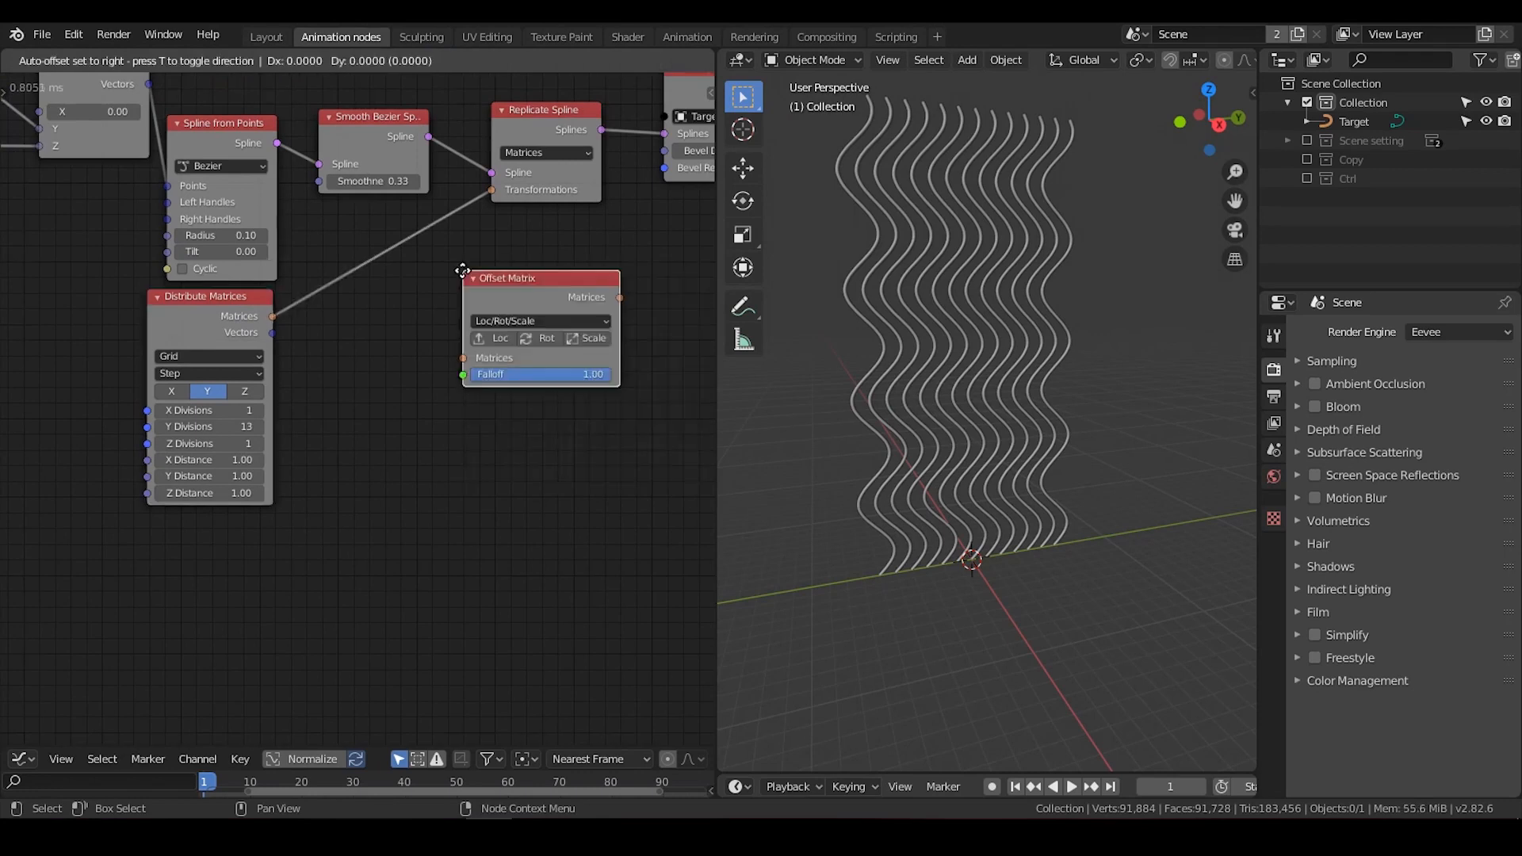
pyautogui.click(444, 307)
pyautogui.moveTo(441, 264); pyautogui.dragTo(473, 239)
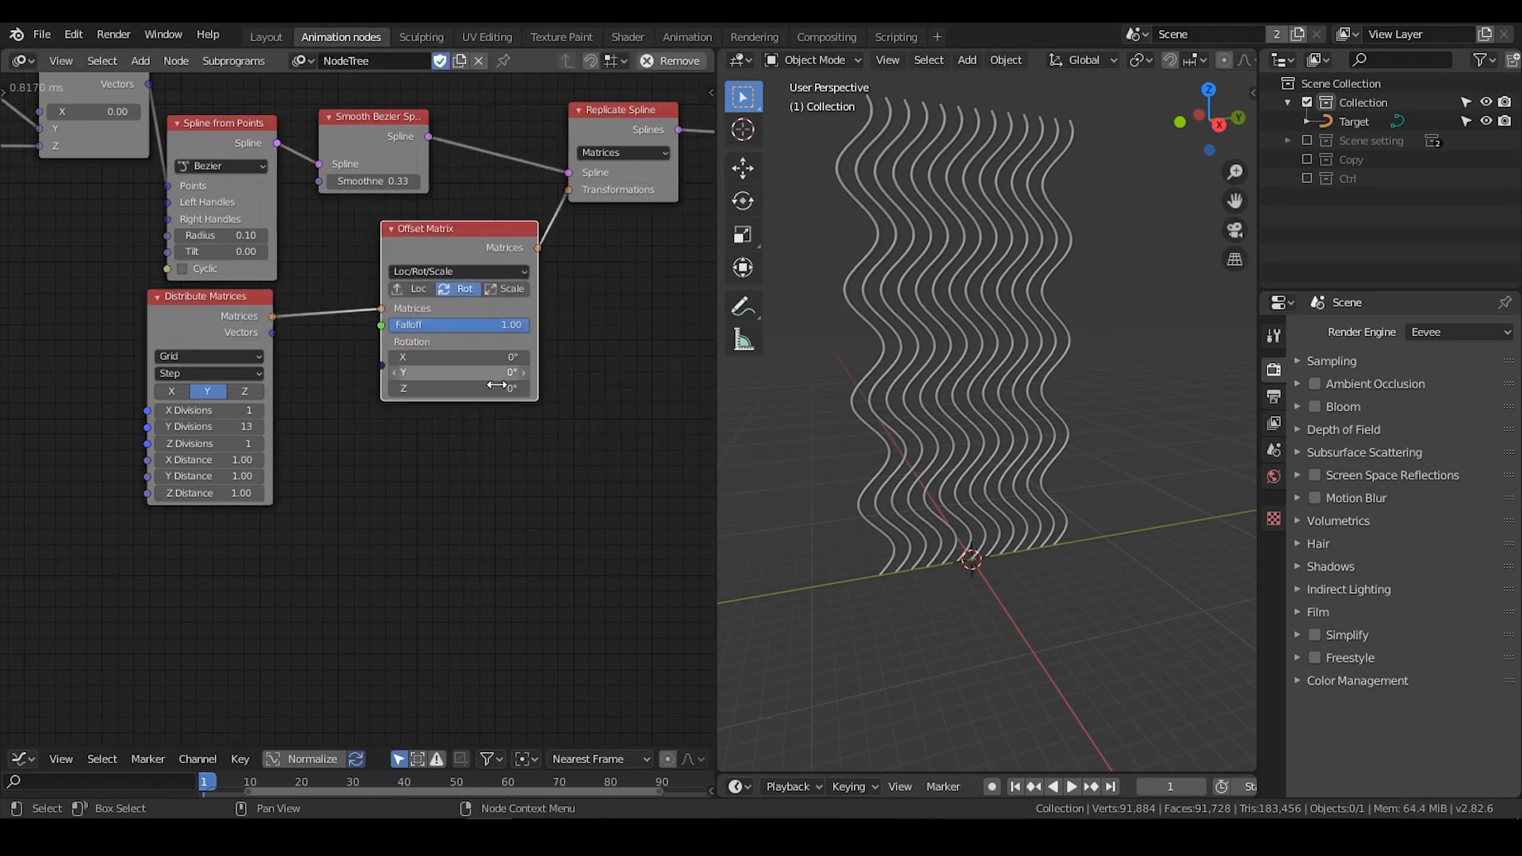
# Enable rotation on the Offset Matrix node and set its Z rotation to 180°
pyautogui.click(496, 388)
pyautogui.write('180')
pyautogui.press('Return')
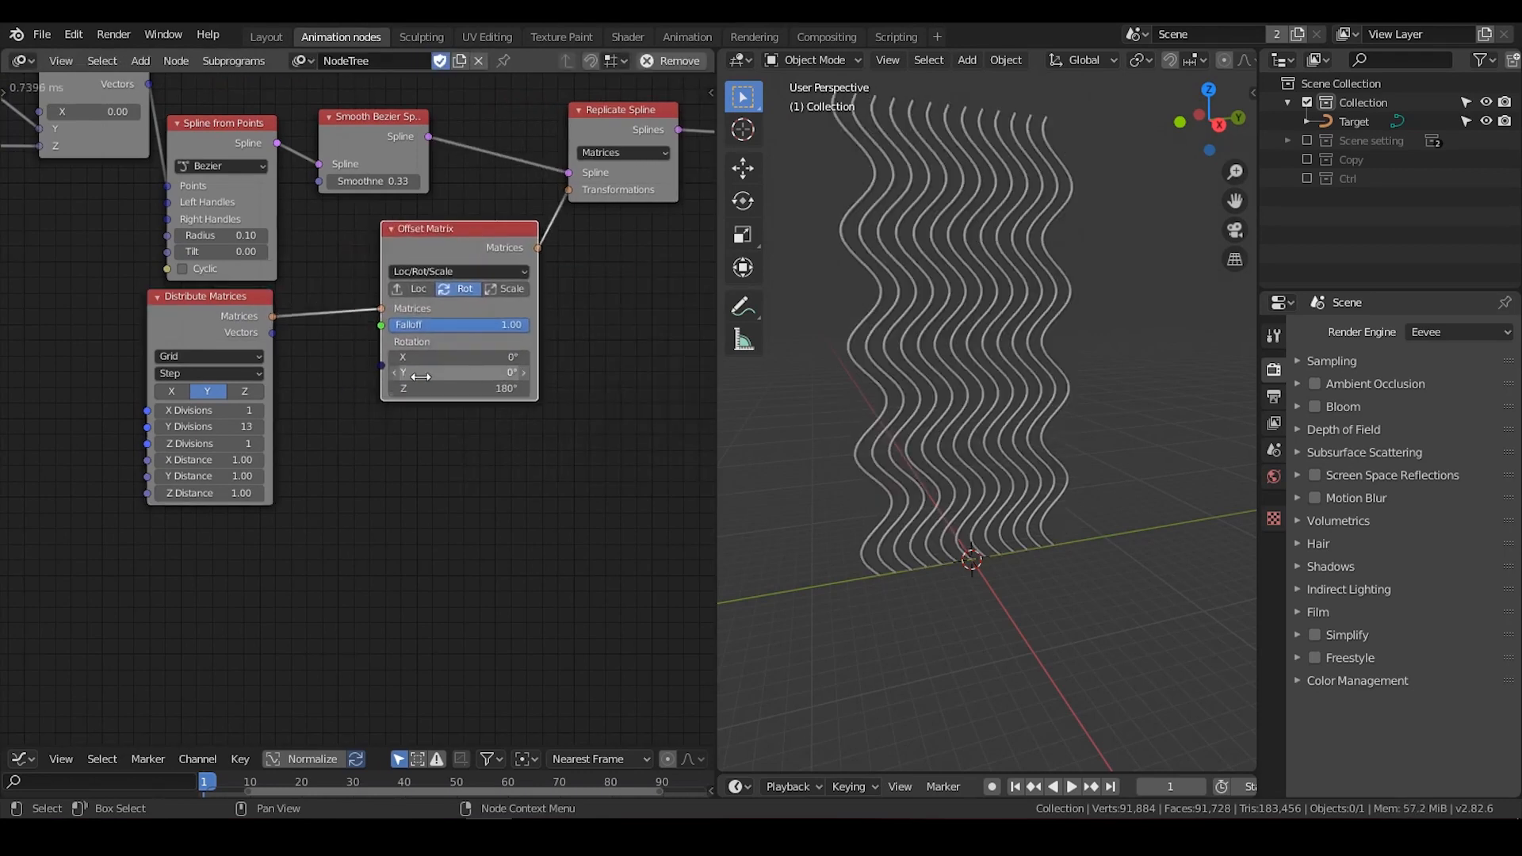
# Add an Index Mask Falloff node set to Every Nth with Step 2 and link it to Offset Matrix's Falloff input
pyautogui.moveTo(346, 355); pyautogui.dragTo(441, 285, button='middle')
pyautogui.moveTo(311, 240); pyautogui.dragTo(237, 230)
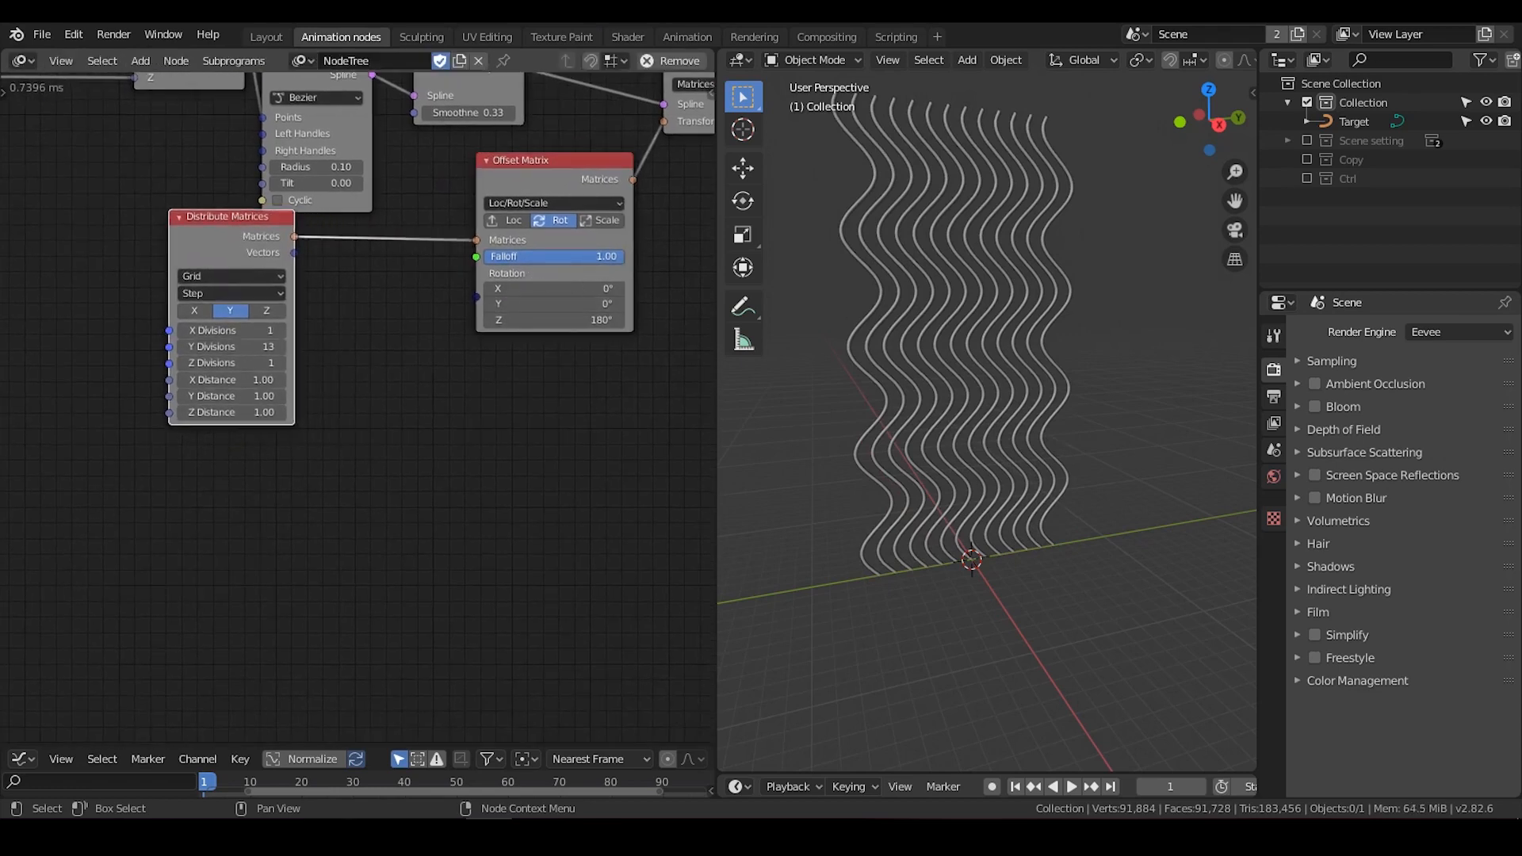
pyautogui.moveTo(555, 256)
pyautogui.mouseDown()
pyautogui.moveTo(508, 256)
pyautogui.moveTo(559, 256)
pyautogui.mouseUp()
pyautogui.hotkey('ctrl', 'a')
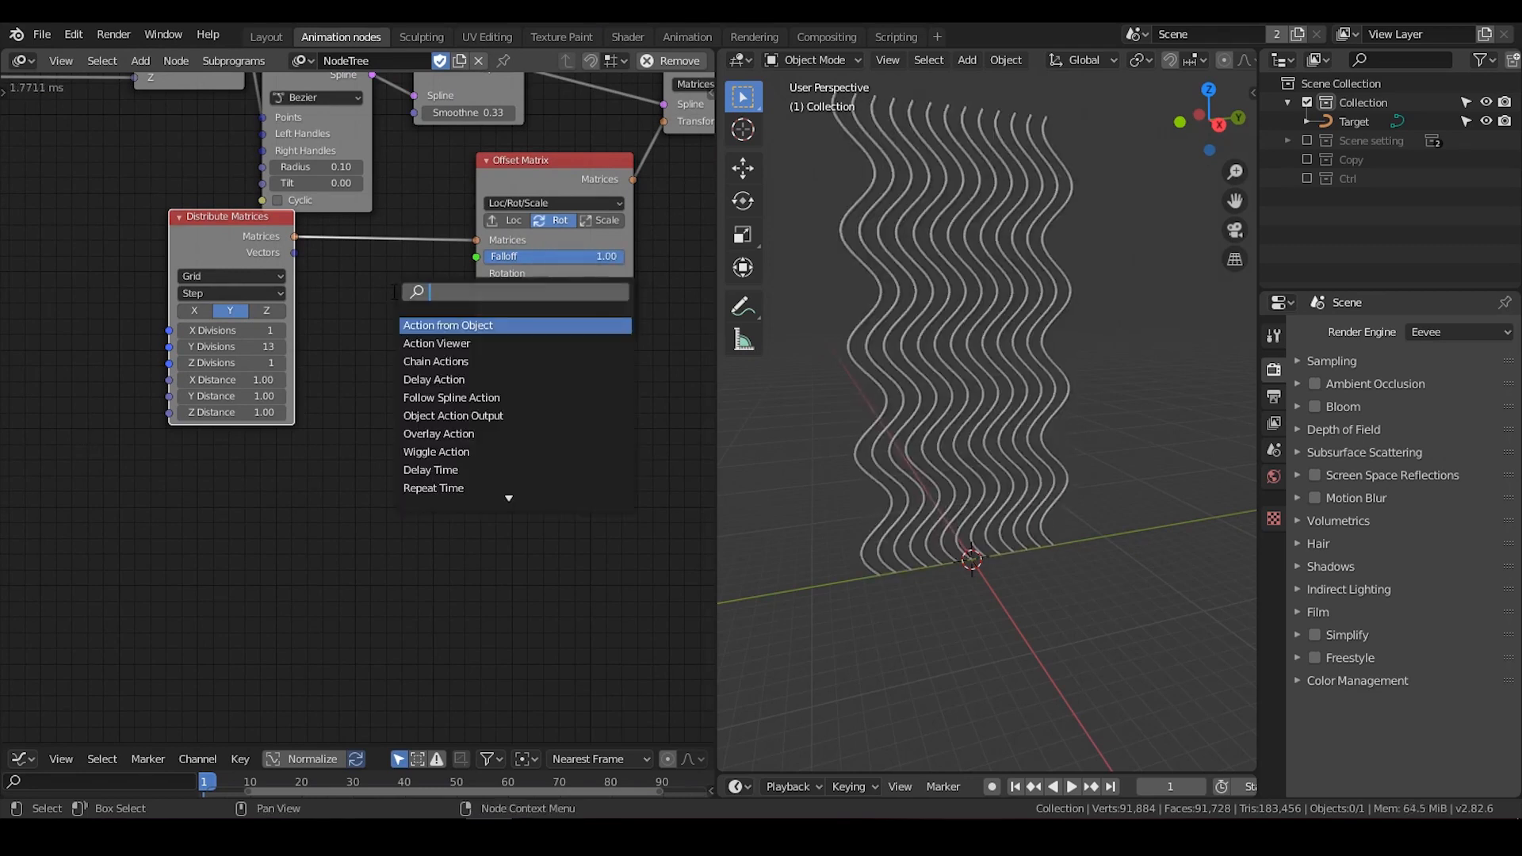
pyautogui.write('index')
pyautogui.press('Return')
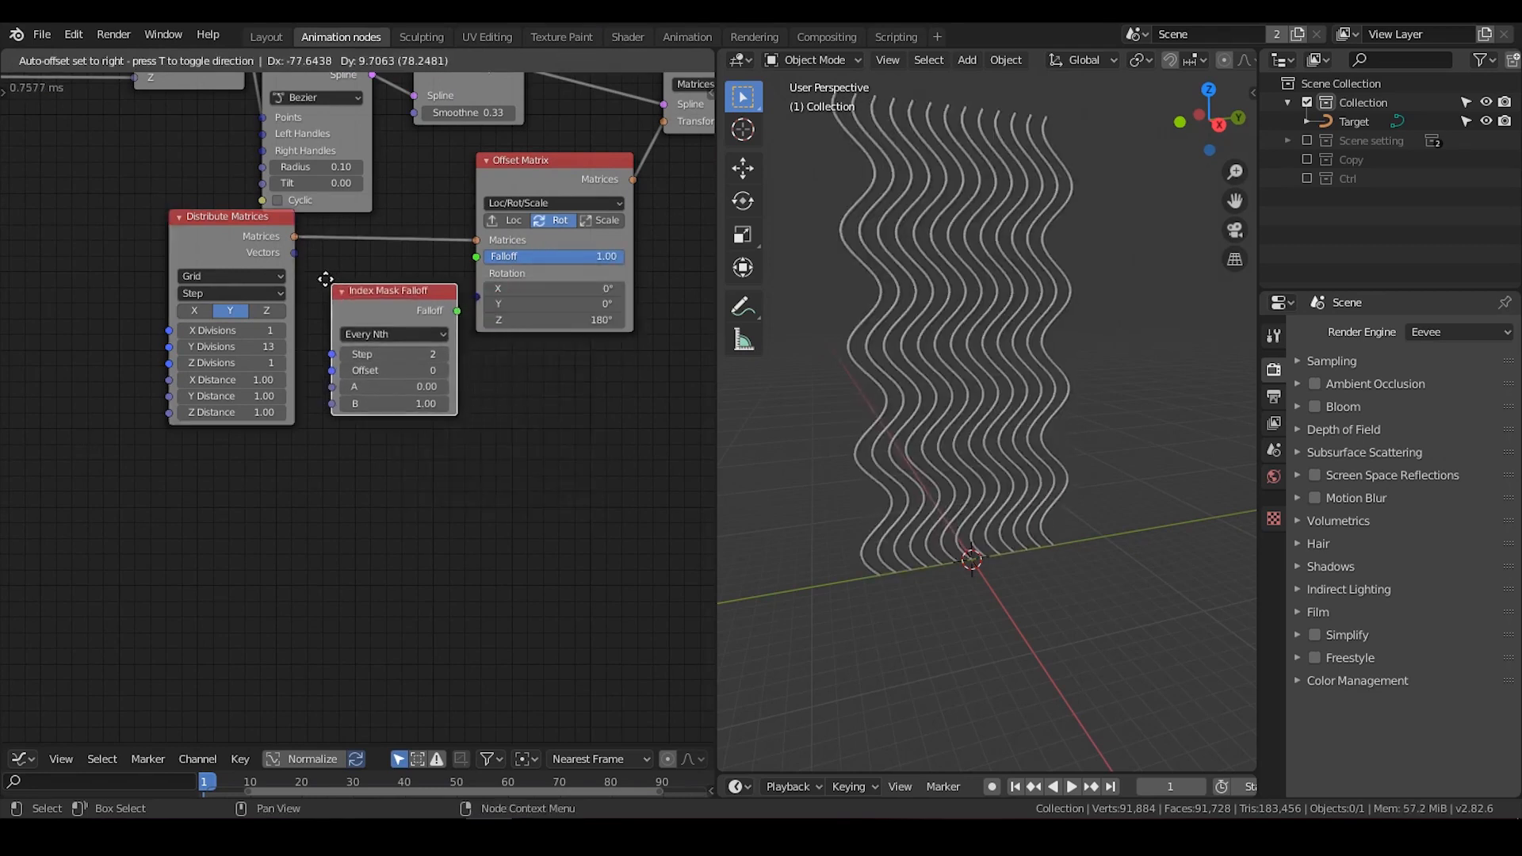
pyautogui.click(315, 271)
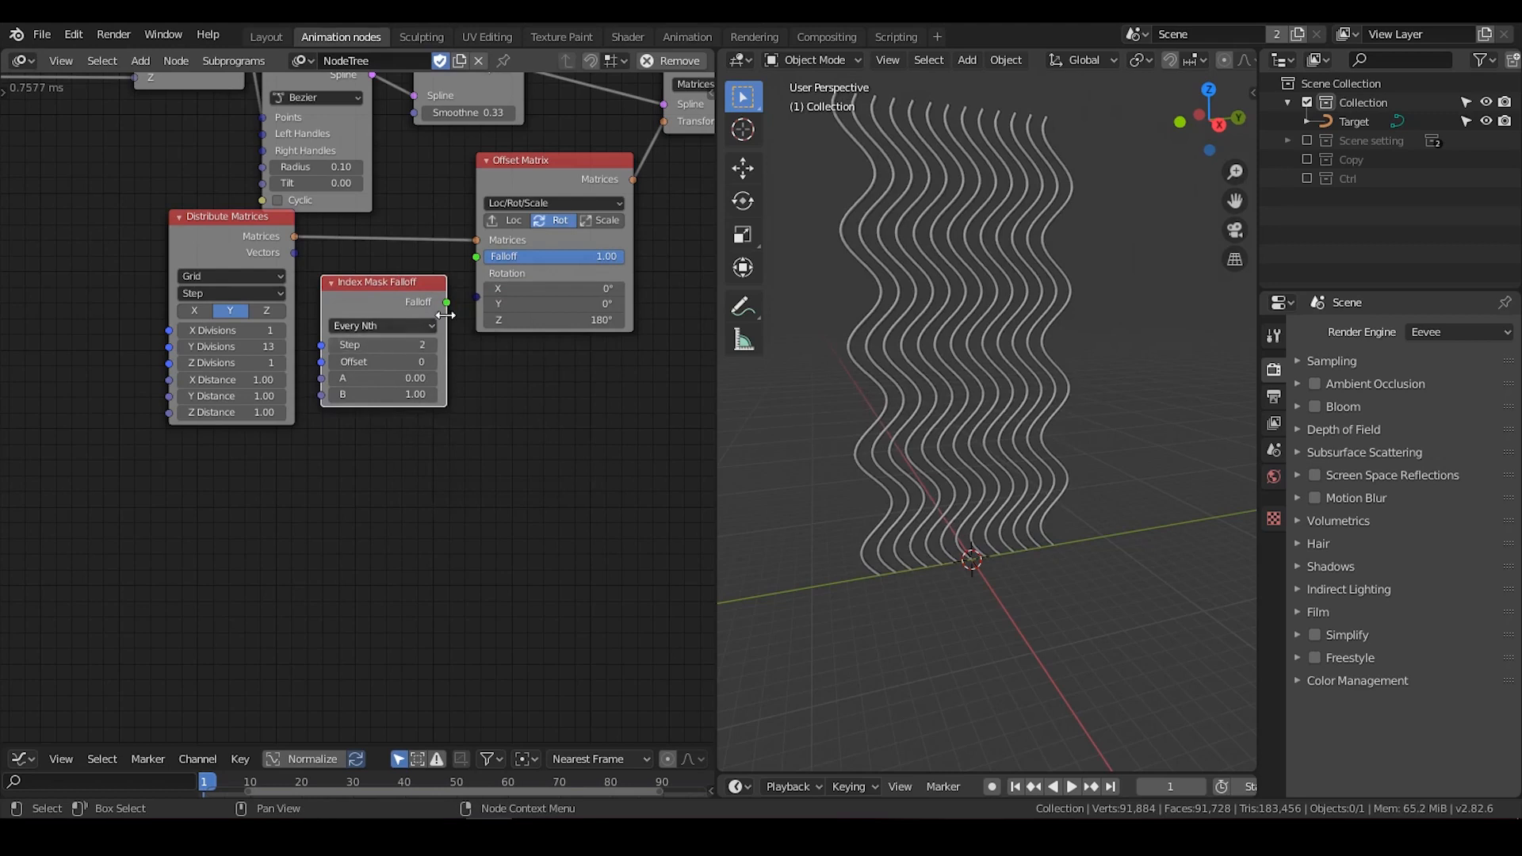
pyautogui.moveTo(448, 302); pyautogui.dragTo(477, 256)
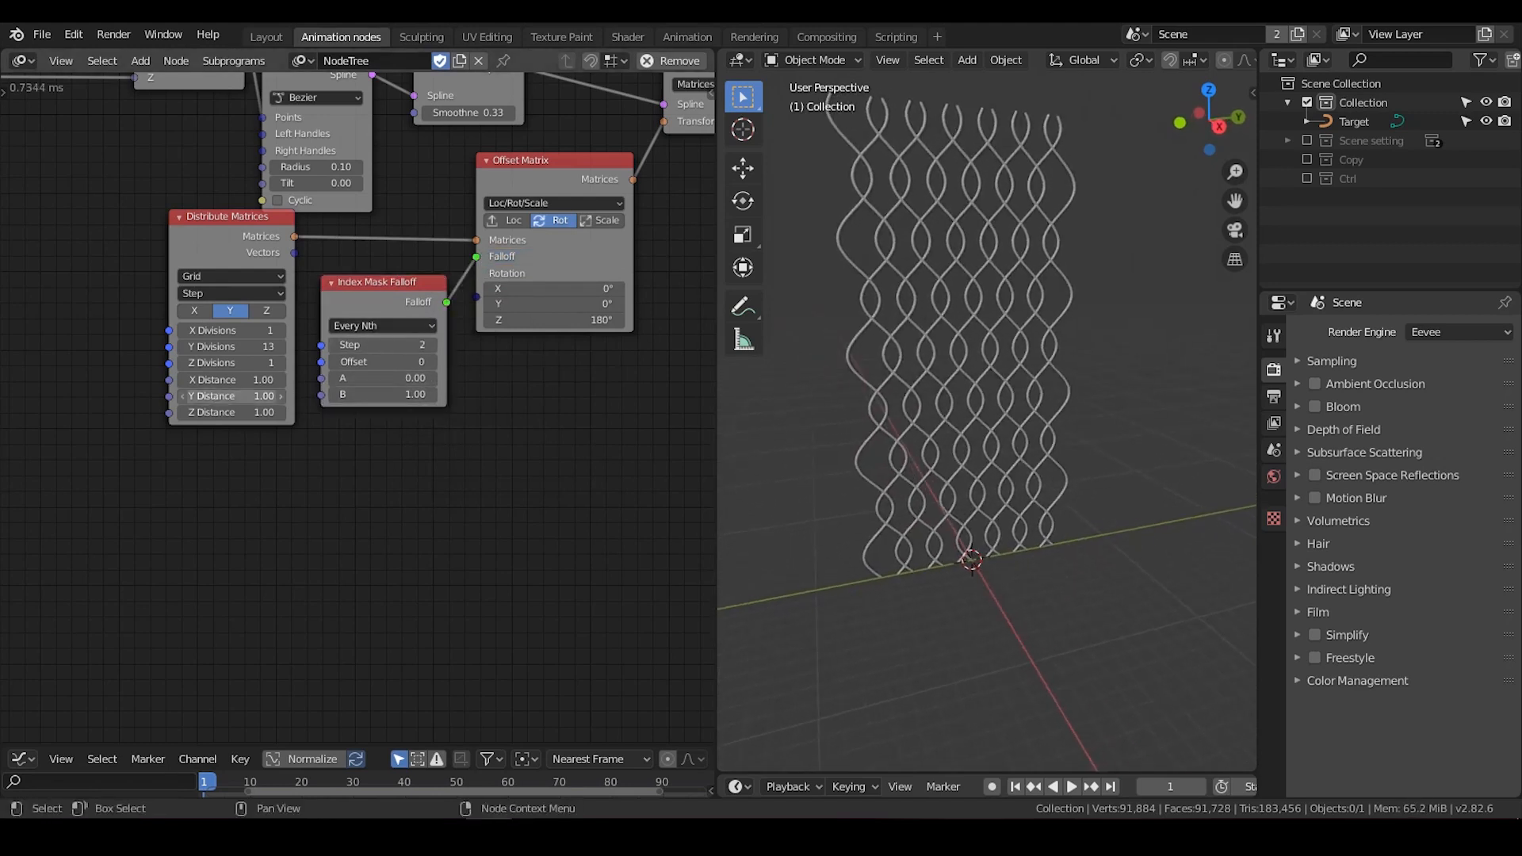
# Set Y Distance on the Distribute Matrices node to 1.48 and check the strand spacing in the viewport
pyautogui.moveTo(230, 395); pyautogui.dragTo(266, 396)
pyautogui.scroll(-3, 955, 416)
pyautogui.moveTo(954, 416); pyautogui.dragTo(1046, 446, button='middle')
pyautogui.scroll(2, 958, 402)
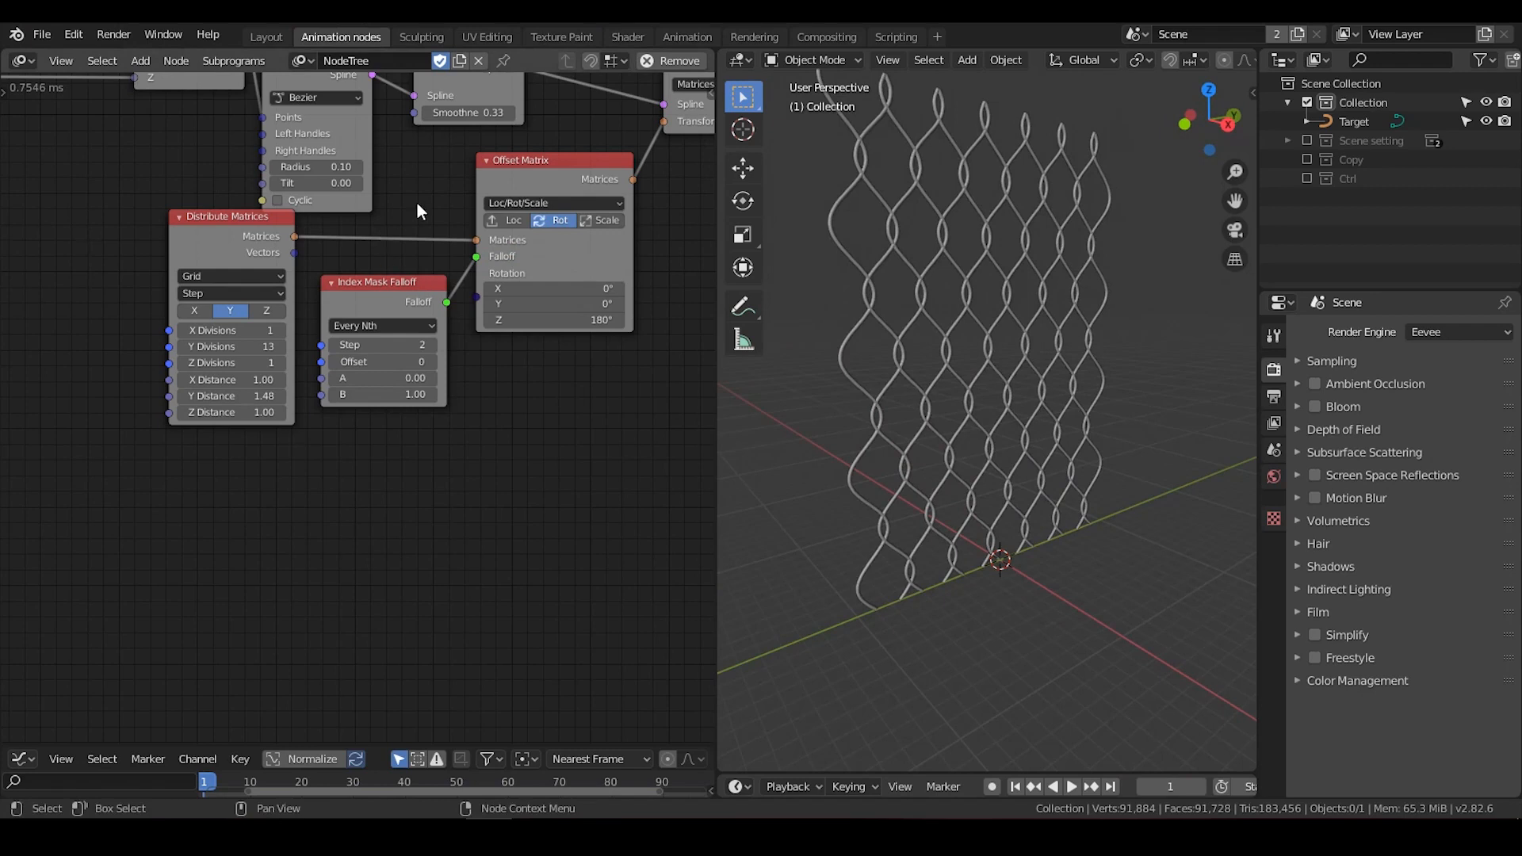
pyautogui.scroll(3, 978, 374)
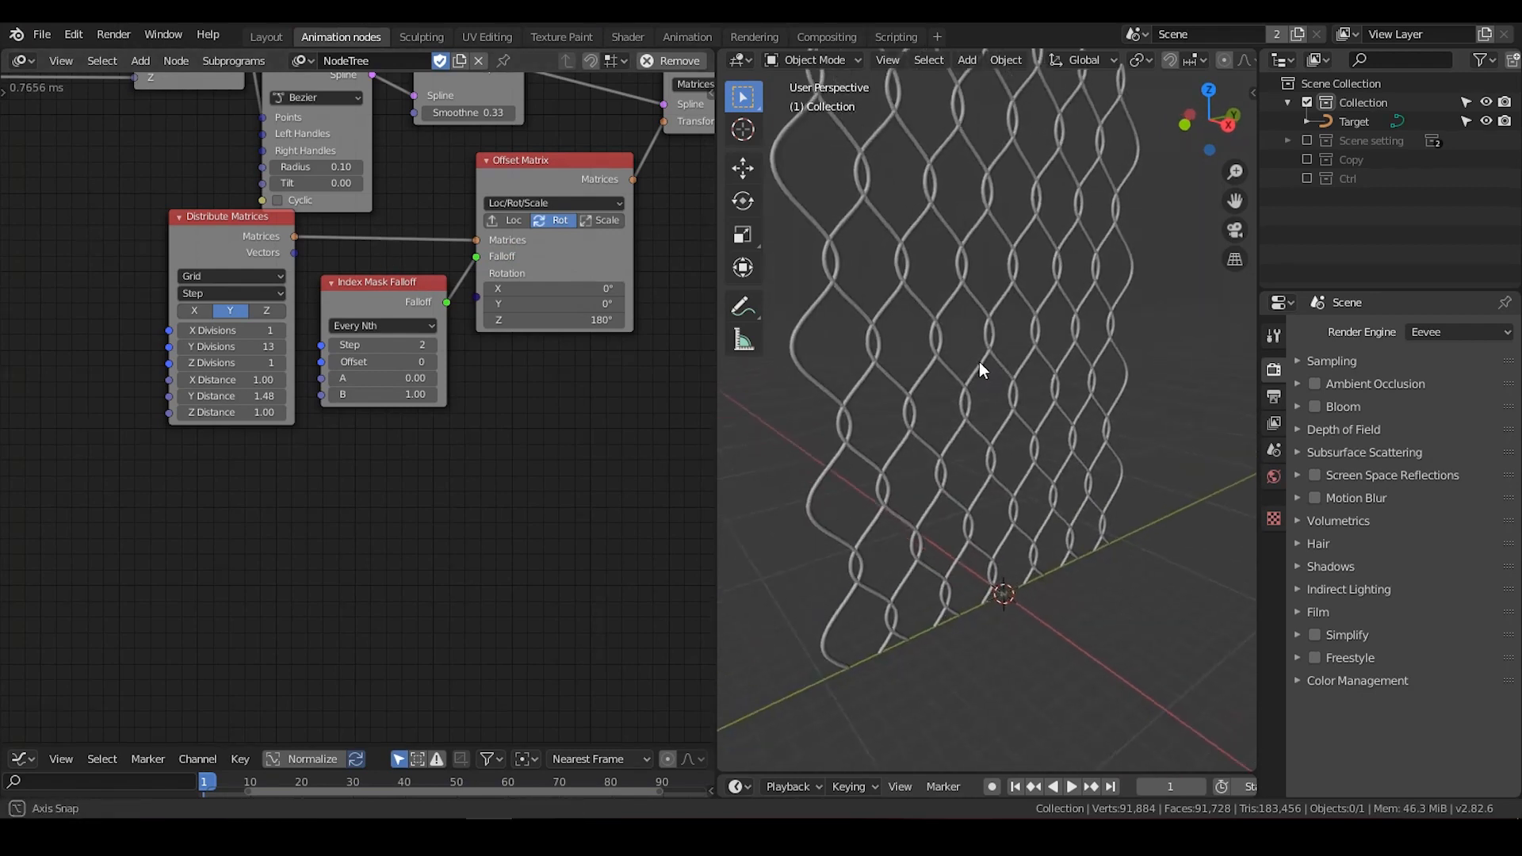
pyautogui.scroll(1, 958, 281)
# Duplicate the Sin Math node, place the copy above it and set its operation to Cos
pyautogui.moveTo(19, 289); pyautogui.dragTo(289, 374, button='middle')
pyautogui.scroll(1, 301, 366)
pyautogui.click(365, 317)
pyautogui.hotkey('shift', 'd')
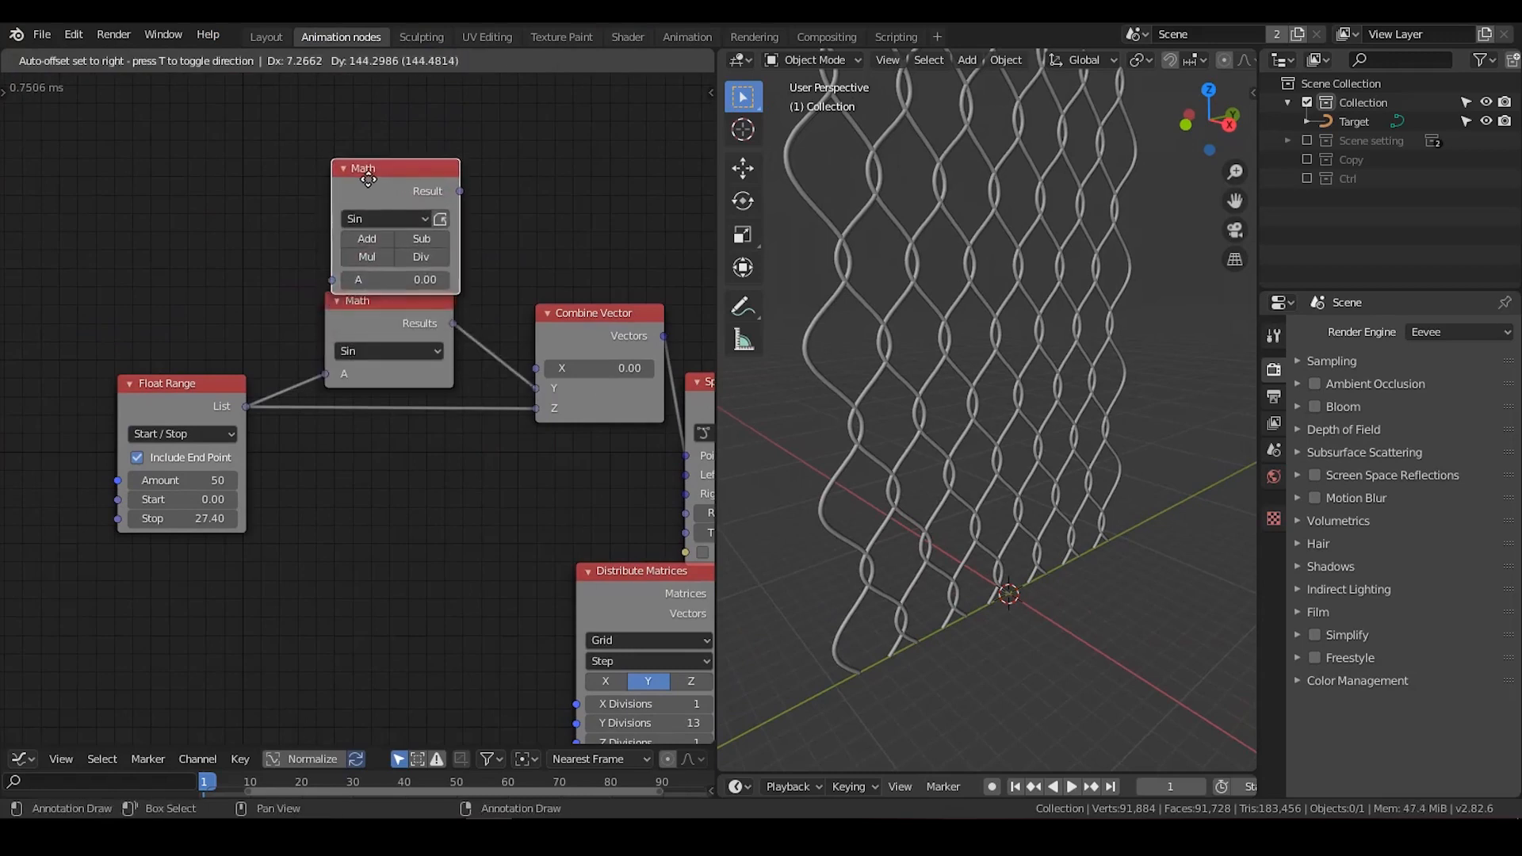
pyautogui.click(365, 171)
pyautogui.click(392, 208)
pyautogui.click(369, 330)
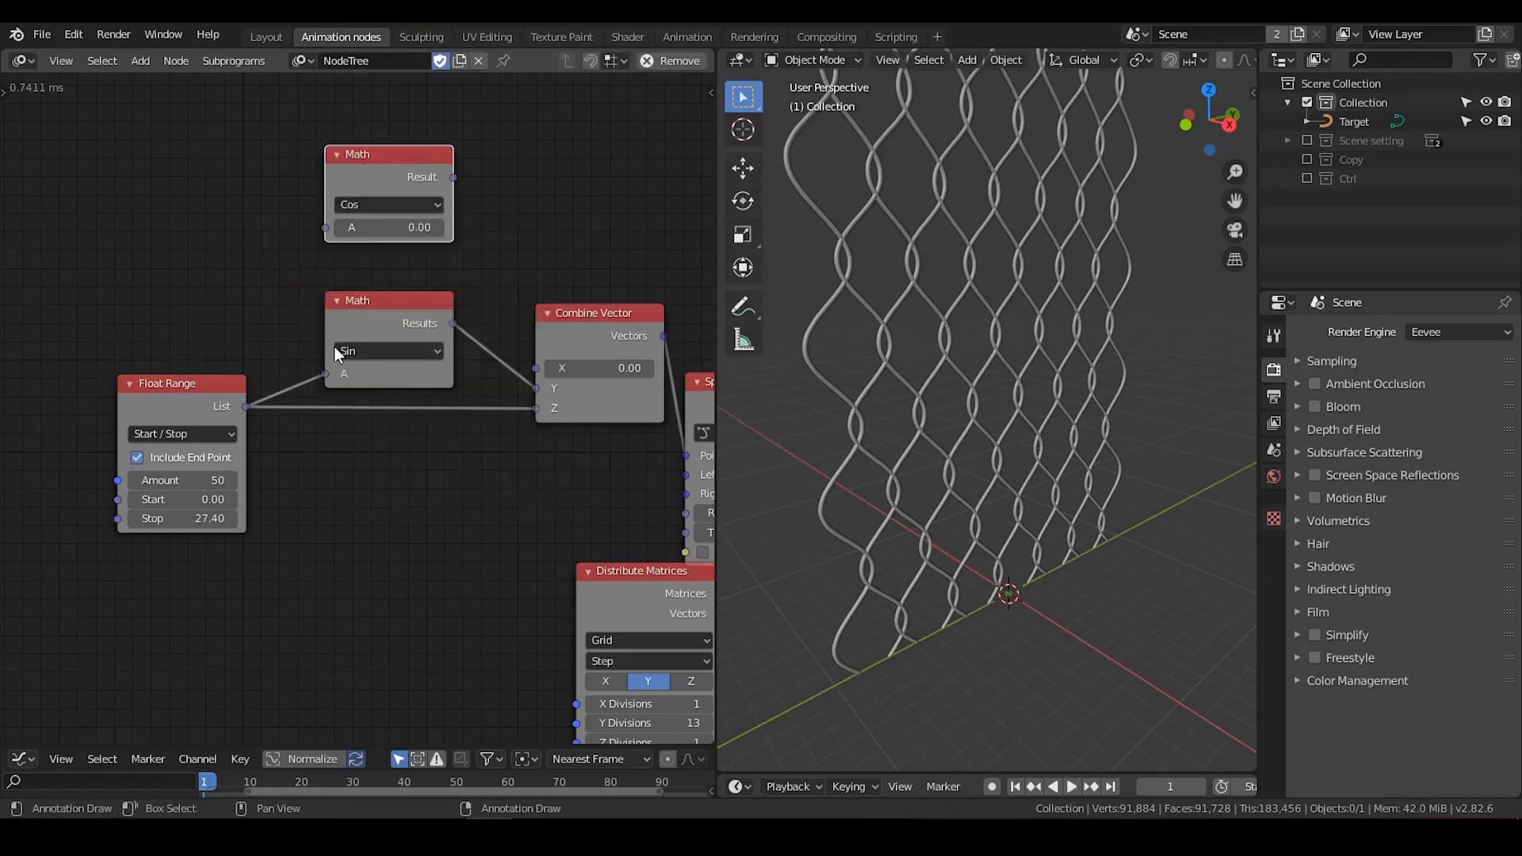
# Link the Float Range list through the Cos Math node to Combine Vector's X input, and align the two Math nodes
pyautogui.moveTo(246, 407); pyautogui.dragTo(330, 228)
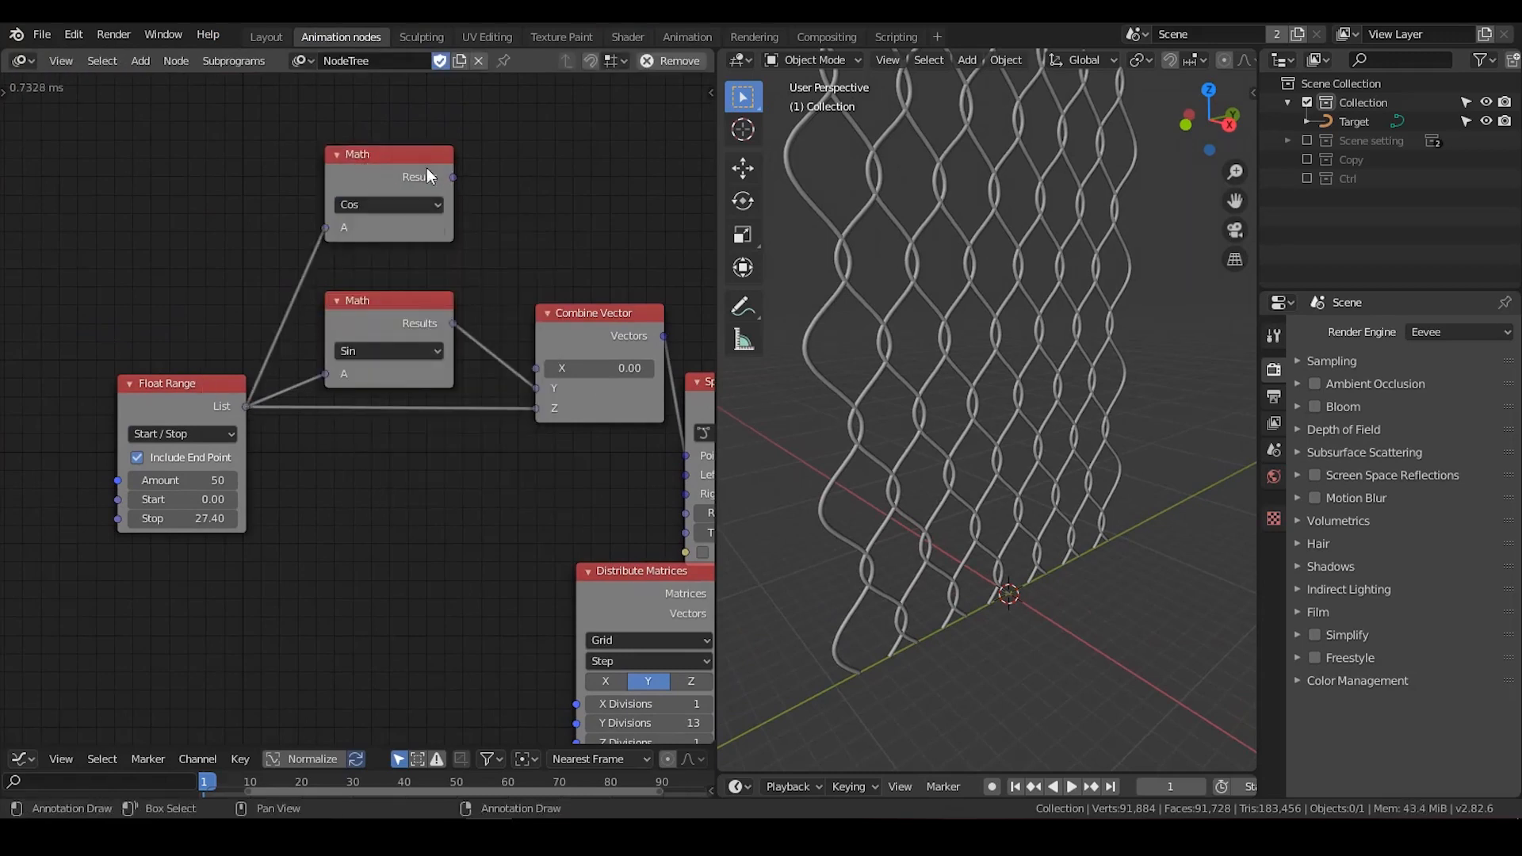
pyautogui.moveTo(428, 168); pyautogui.dragTo(519, 267)
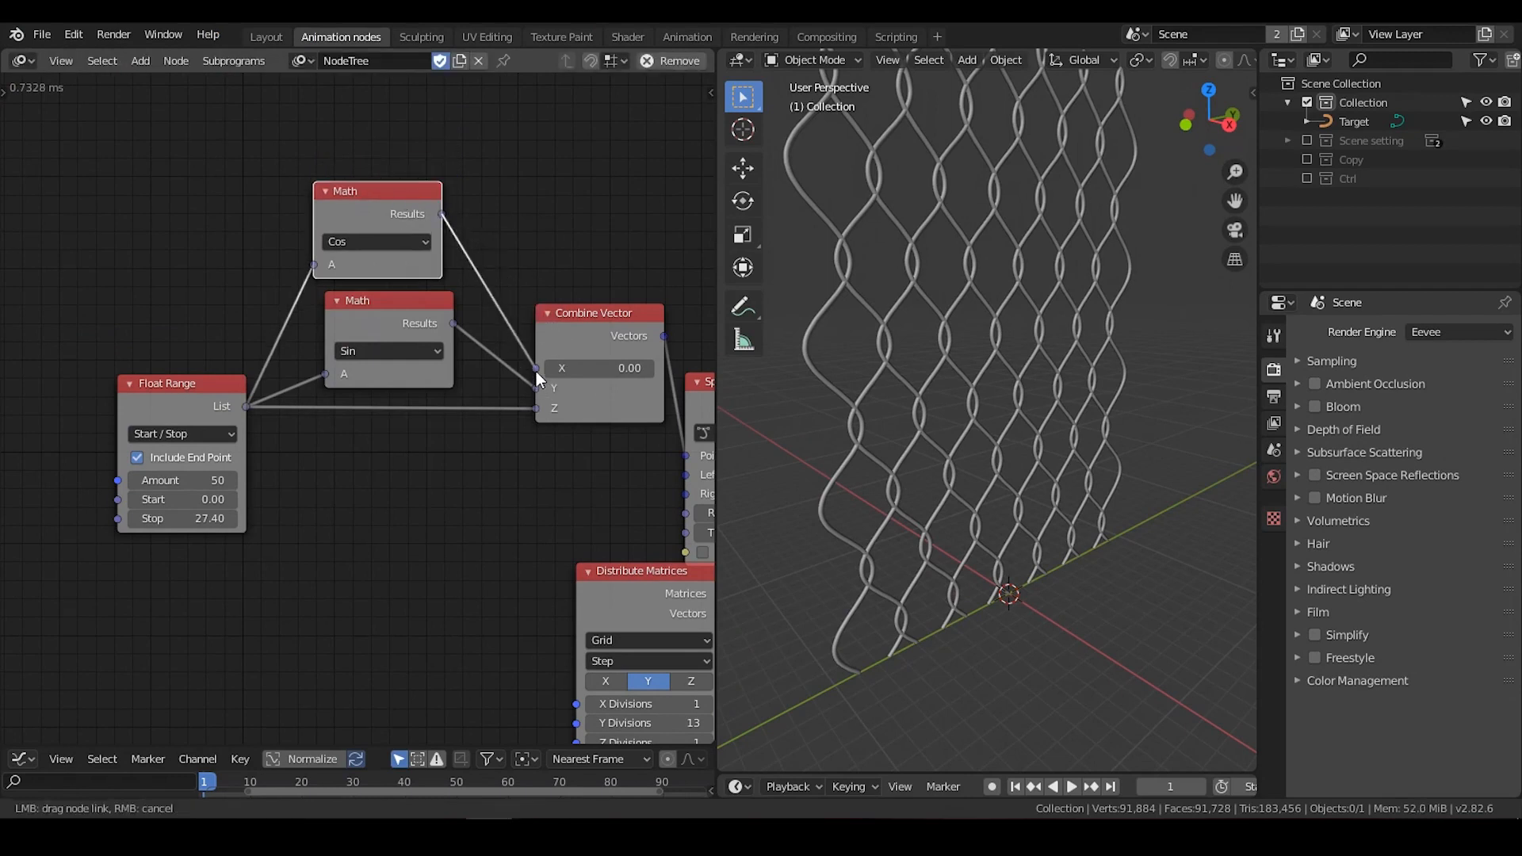
pyautogui.moveTo(538, 378); pyautogui.dragTo(537, 369)
pyautogui.moveTo(417, 216); pyautogui.dragTo(433, 215)
pyautogui.moveTo(442, 248); pyautogui.dragTo(432, 223, button='middle')
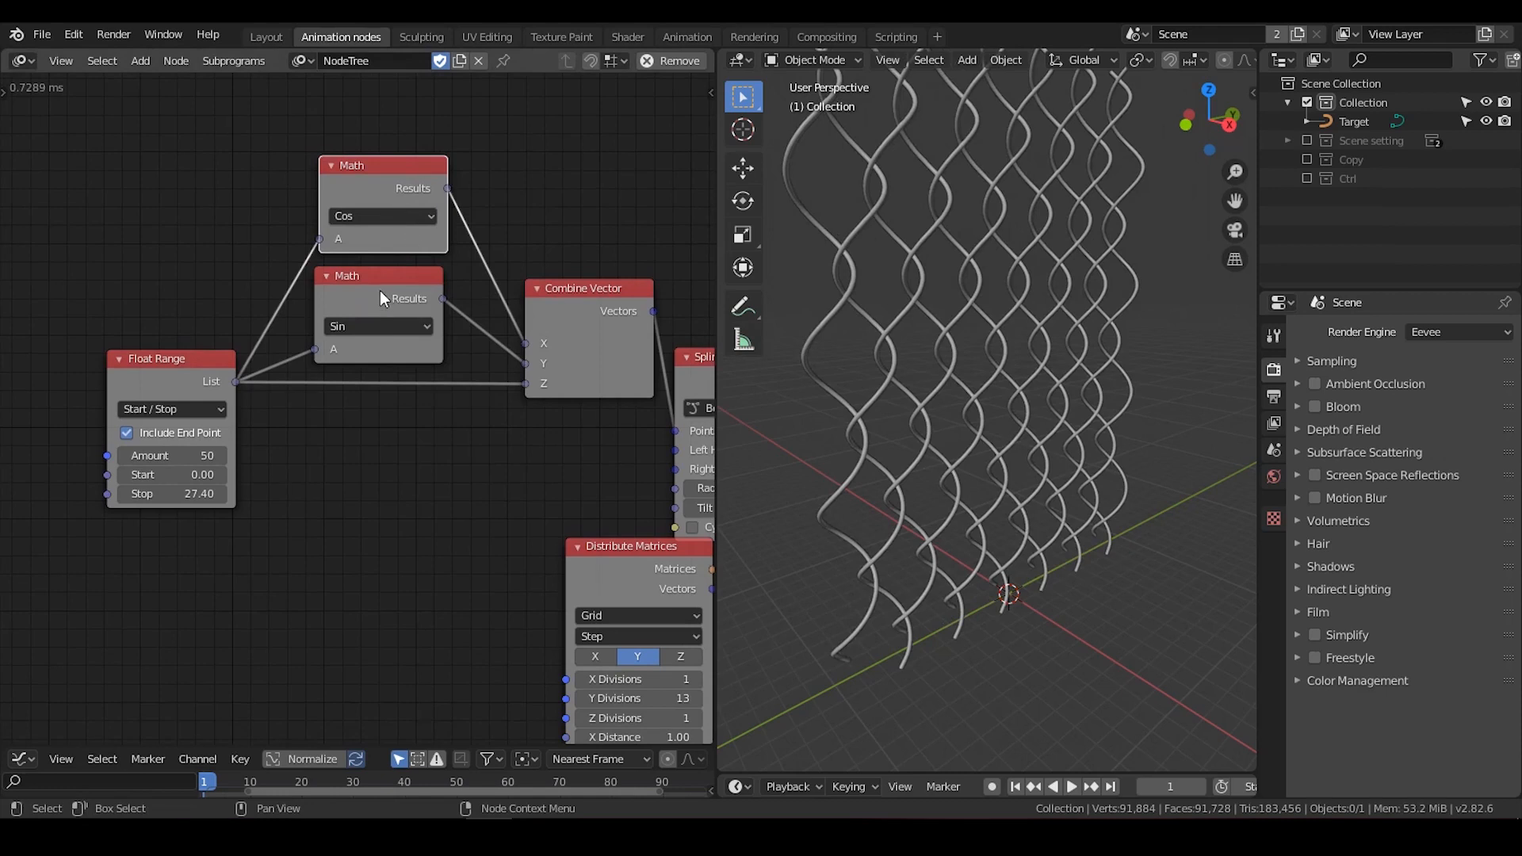
pyautogui.moveTo(379, 293); pyautogui.dragTo(383, 290)
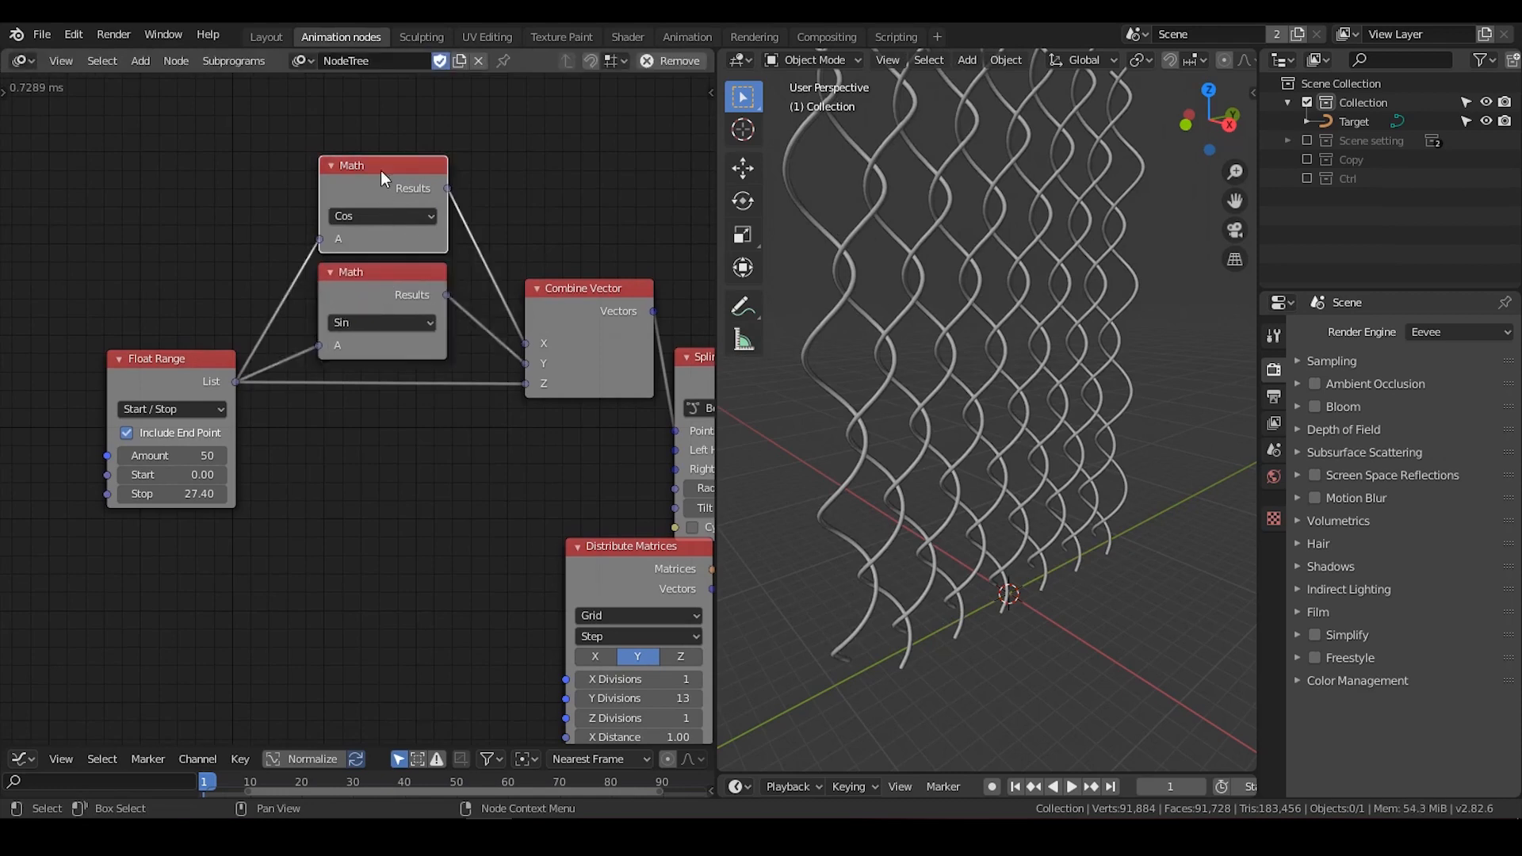
pyautogui.click(411, 278)
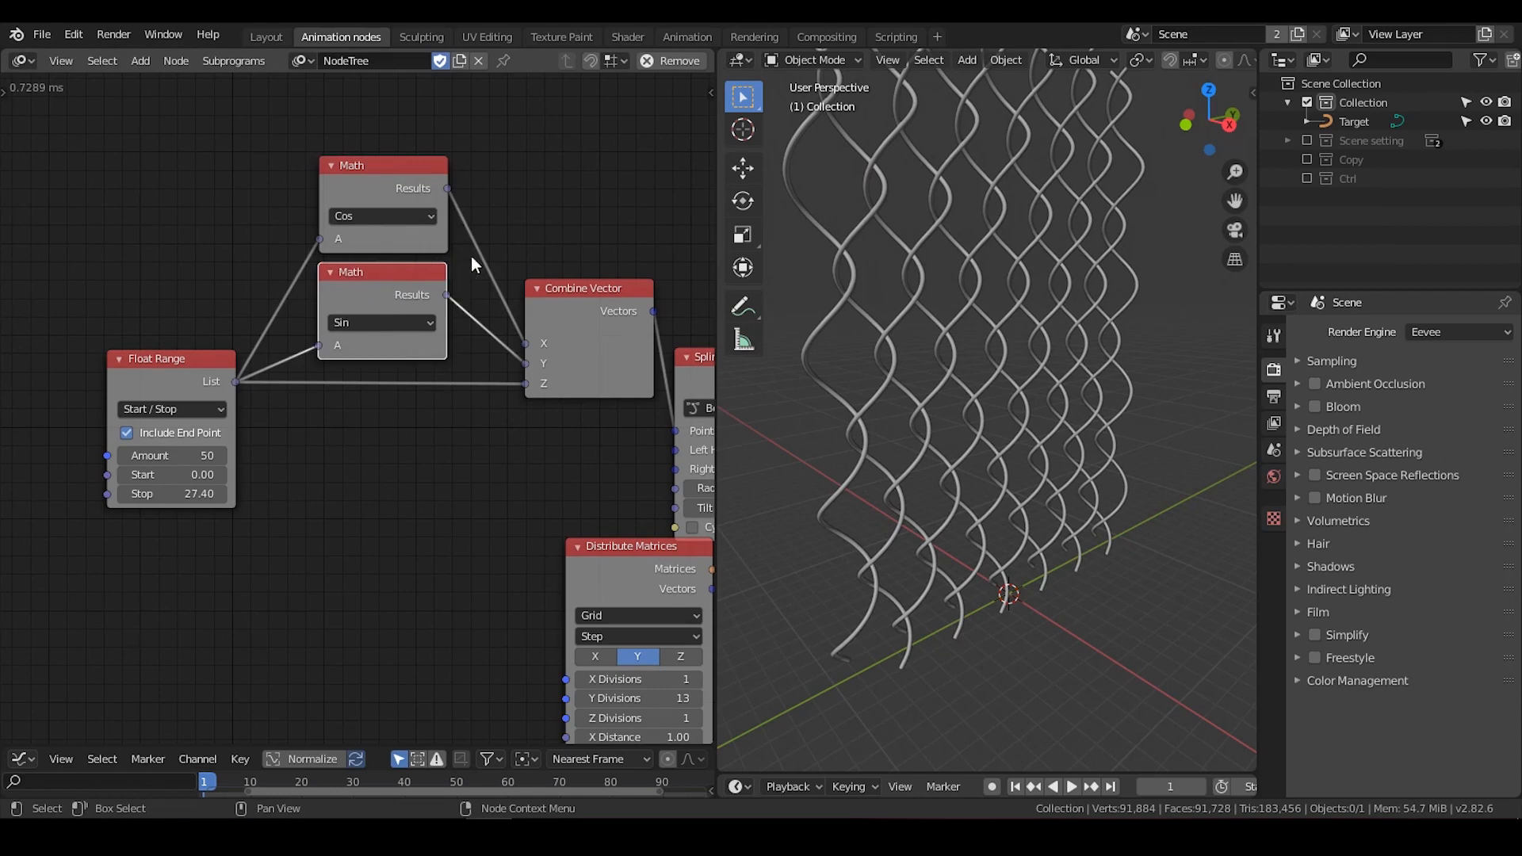
# Sketch a sine wave annotation across a straight axis line above the Combine Vector node, and erase the annotations
pyautogui.moveTo(549, 270); pyautogui.dragTo(431, 303, button='middle')
pyautogui.scroll(-1, 448, 325)
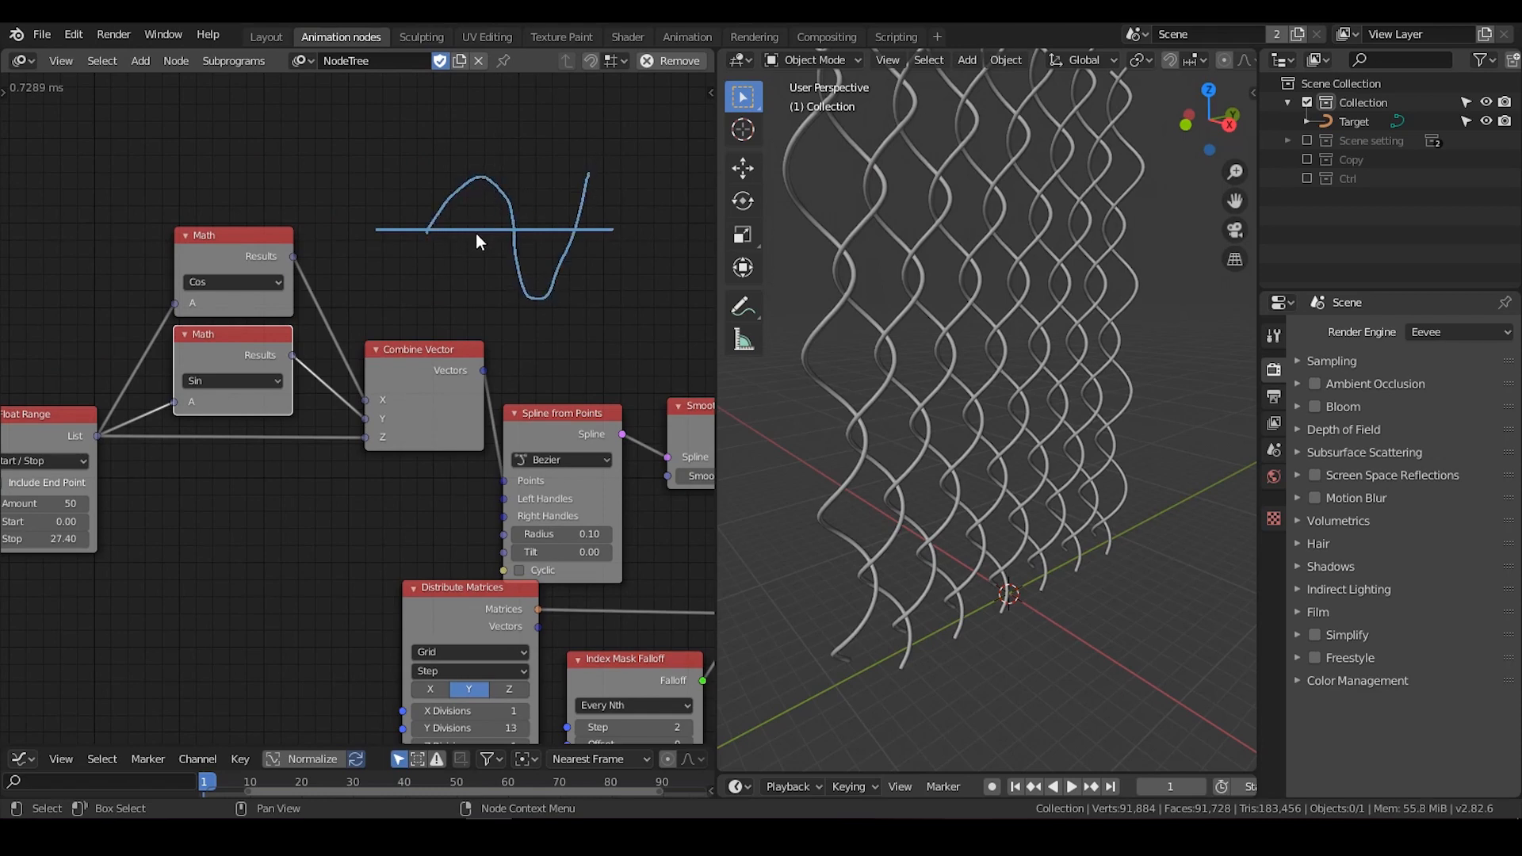
pyautogui.press('d')
pyautogui.moveTo(475, 231); pyautogui.dragTo(465, 200)
pyautogui.moveTo(474, 230); pyautogui.dragTo(521, 296)
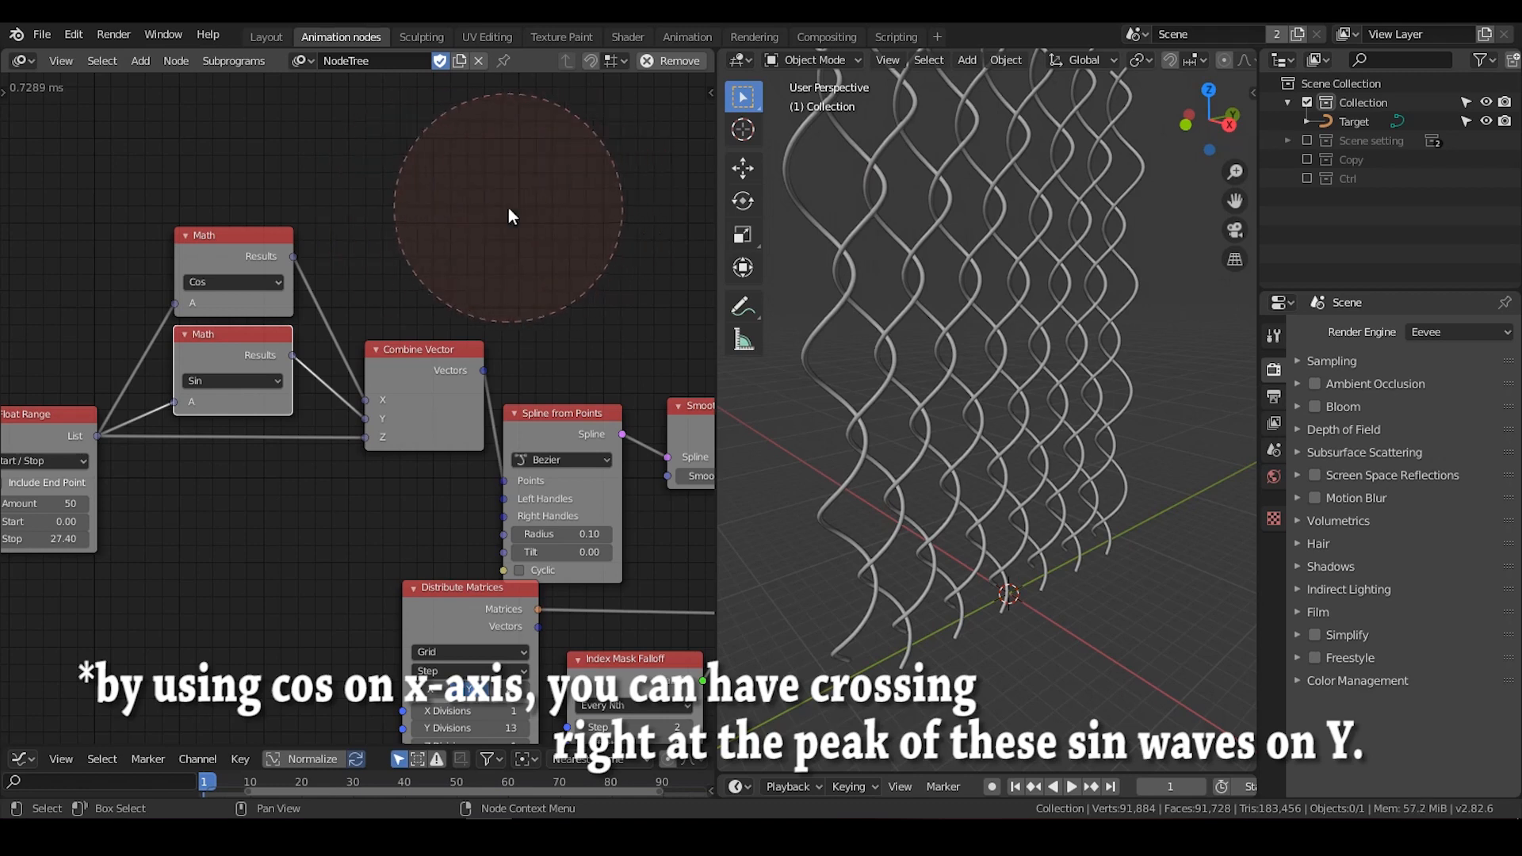
pyautogui.moveTo(983, 454); pyautogui.dragTo(985, 429, button='middle')
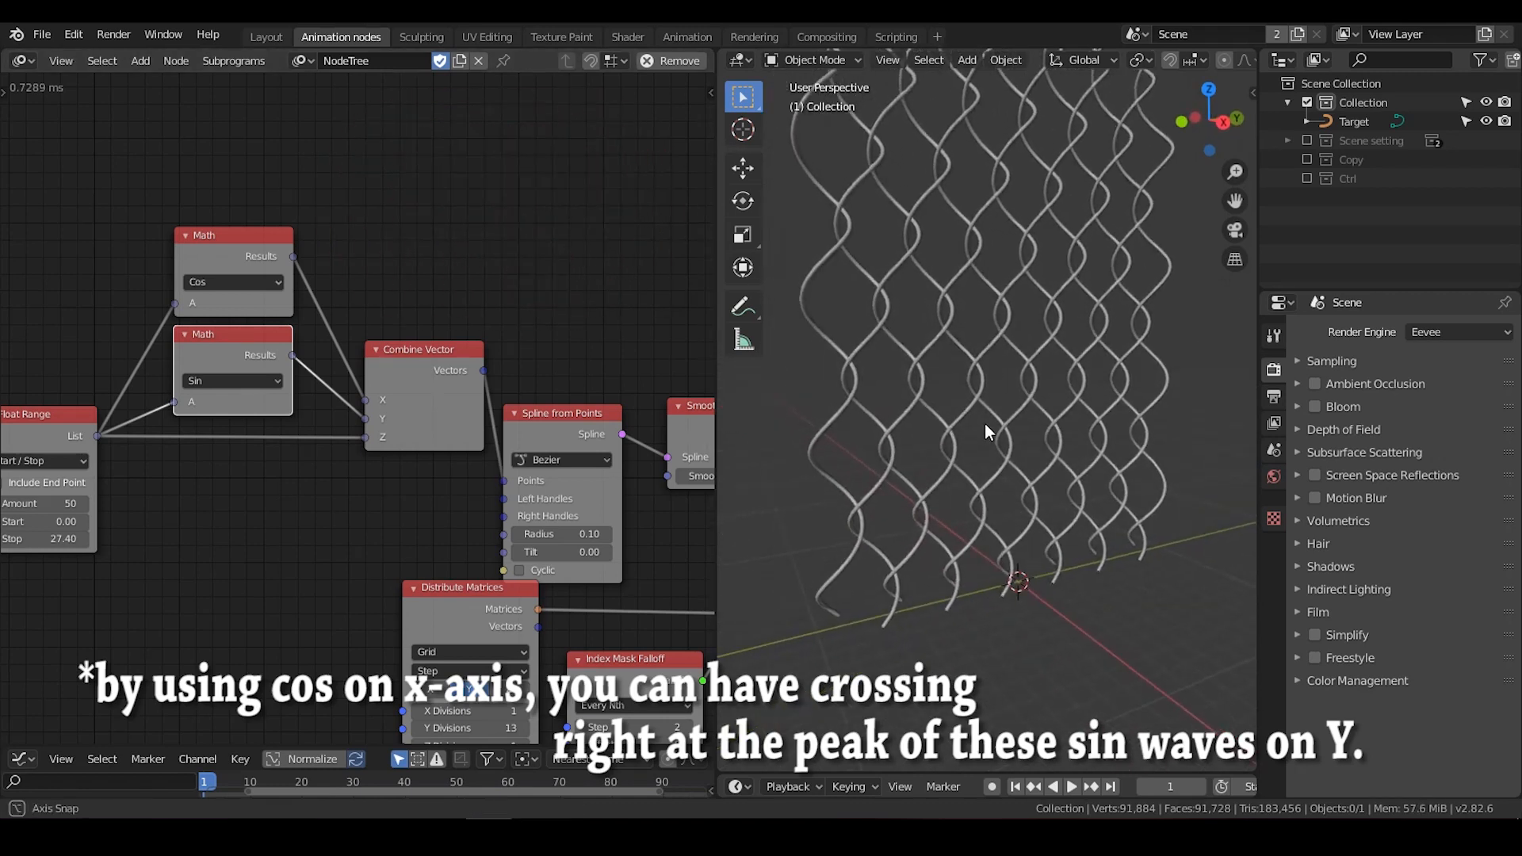
# Move the Float Range and the two Math nodes away from Combine Vector to leave a gap between them
pyautogui.moveTo(959, 366); pyautogui.dragTo(980, 381, button='middle')
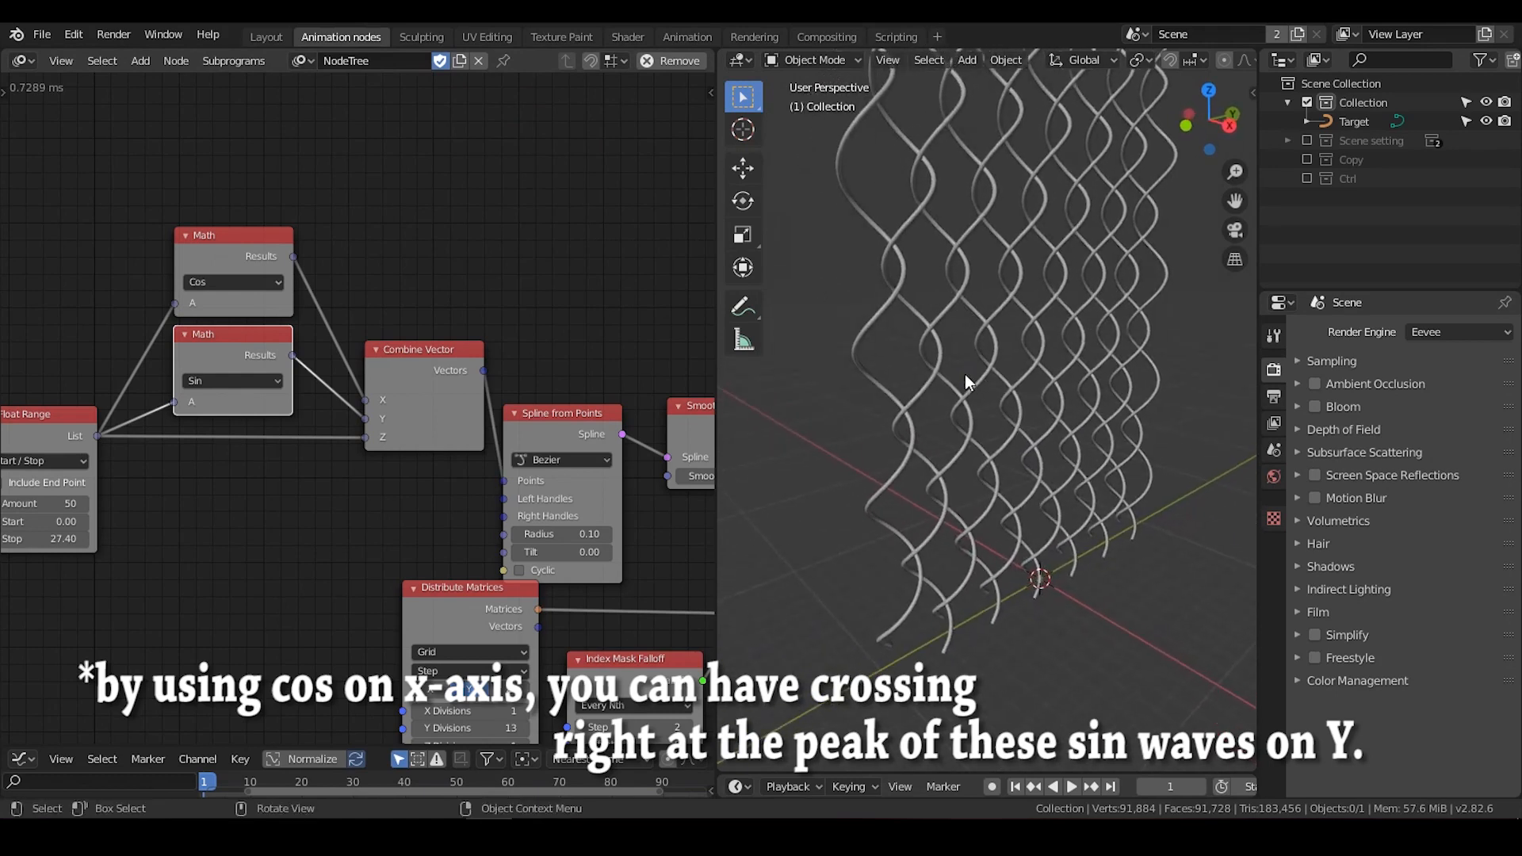
pyautogui.moveTo(416, 335); pyautogui.dragTo(562, 287, button='middle')
pyautogui.moveTo(395, 126); pyautogui.dragTo(153, 556)
pyautogui.press('g')
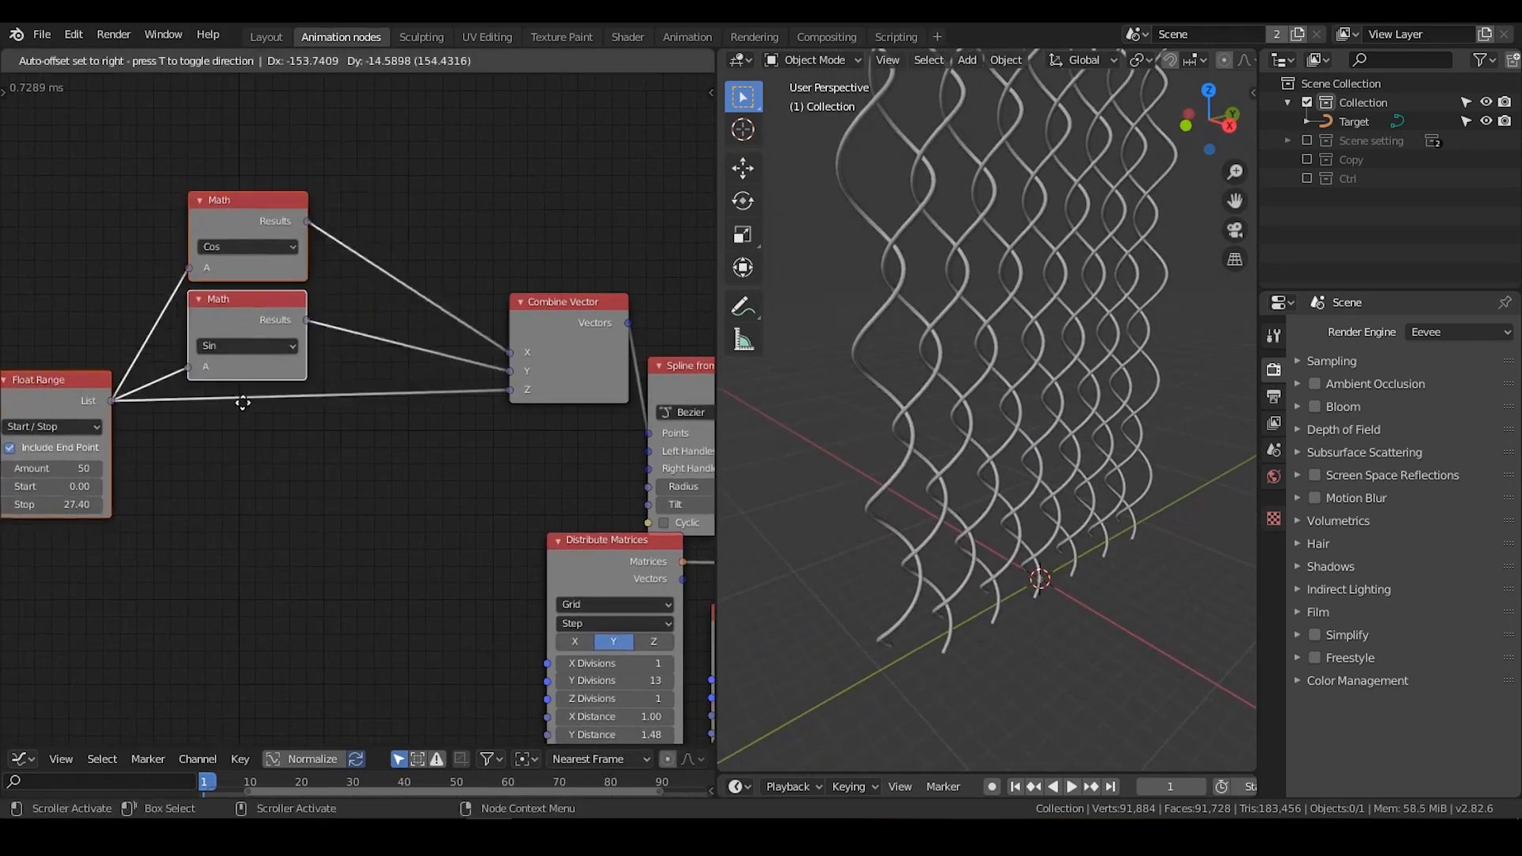
pyautogui.click(172, 410)
pyautogui.moveTo(1019, 455); pyautogui.dragTo(947, 446, button='middle')
# Duplicate the Cos Math node onto its link to Combine Vector's X and make the copy divide by 5
pyautogui.moveTo(299, 299); pyautogui.dragTo(359, 231, button='middle')
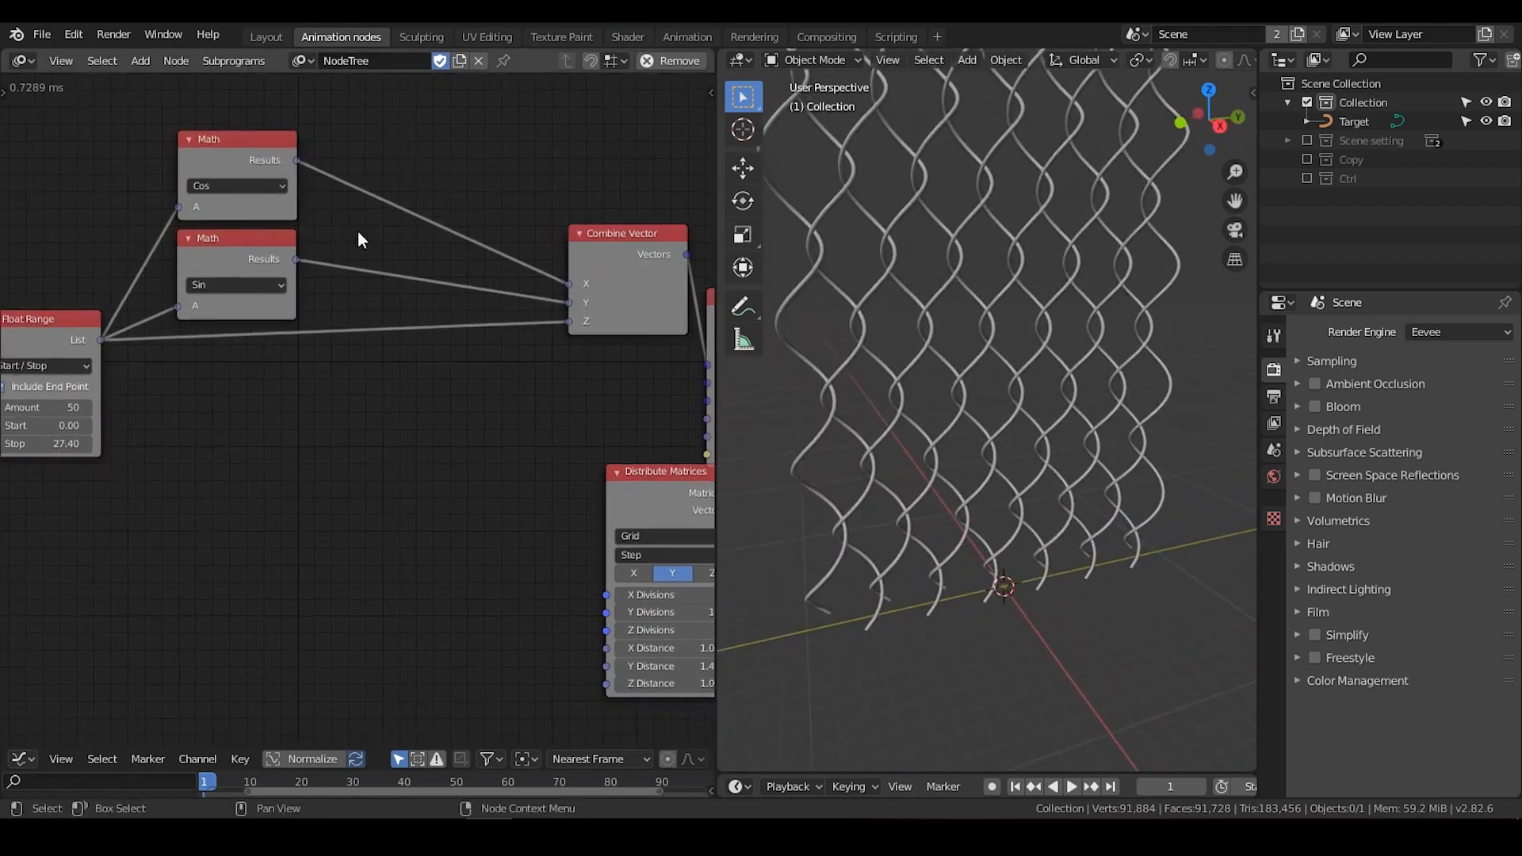
pyautogui.click(274, 159)
pyautogui.hotkey('shift', 'd')
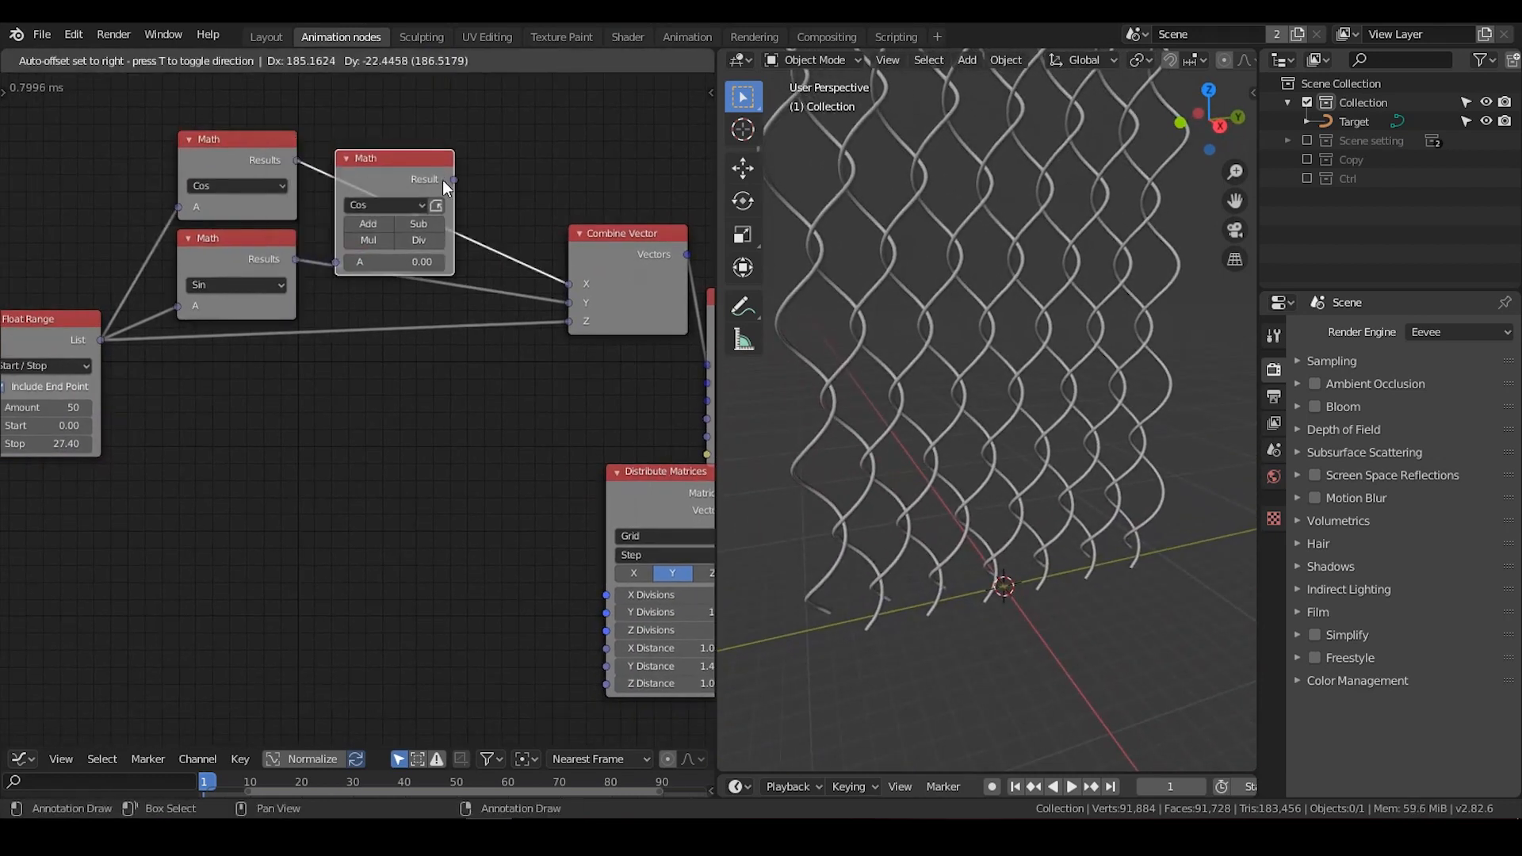
pyautogui.click(456, 181)
pyautogui.click(448, 239)
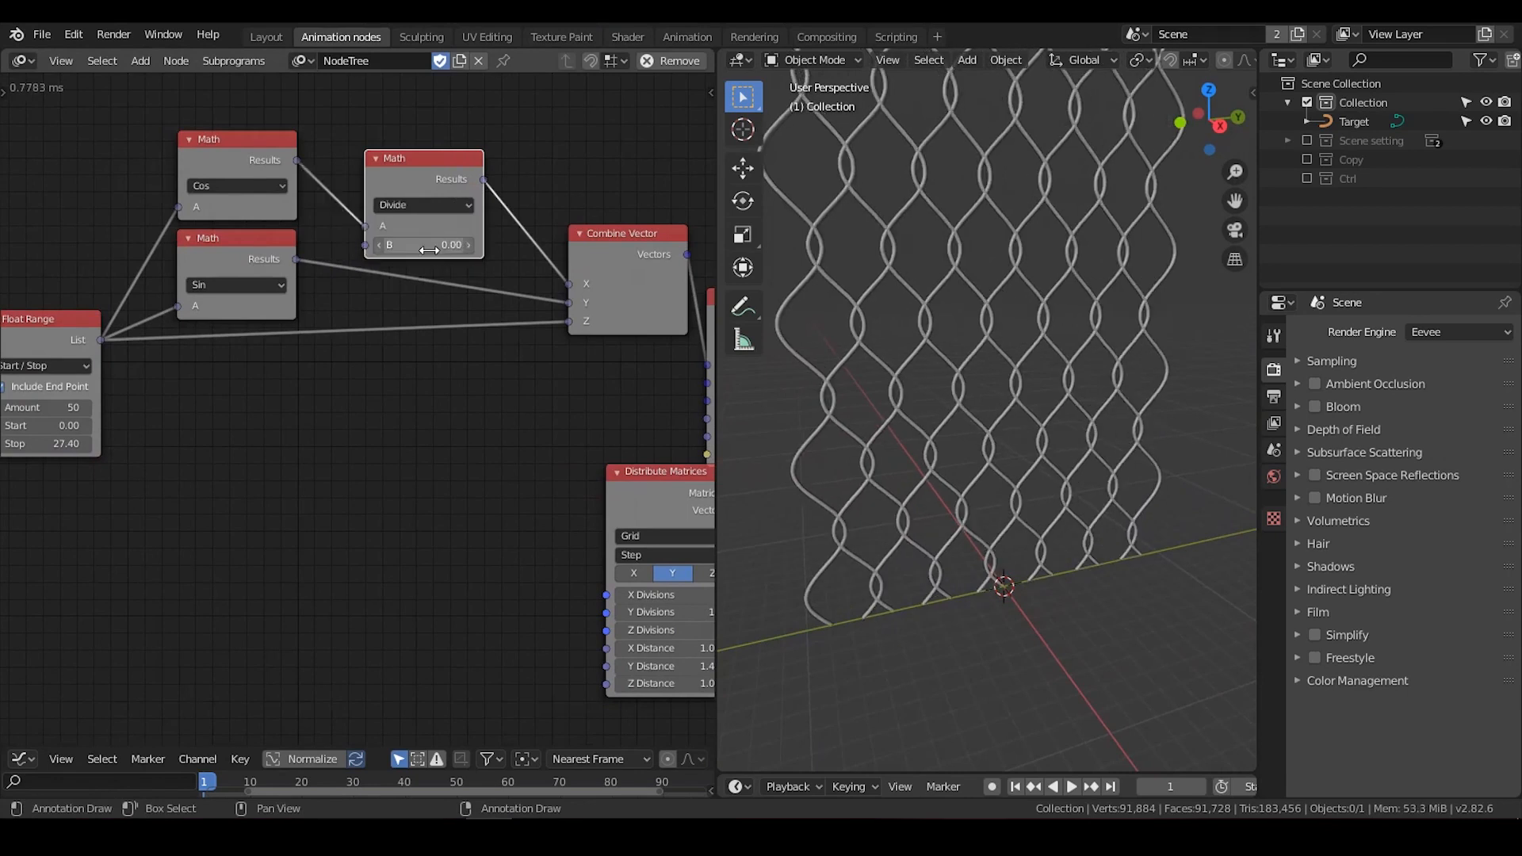
pyautogui.write('5')
pyautogui.press('Return')
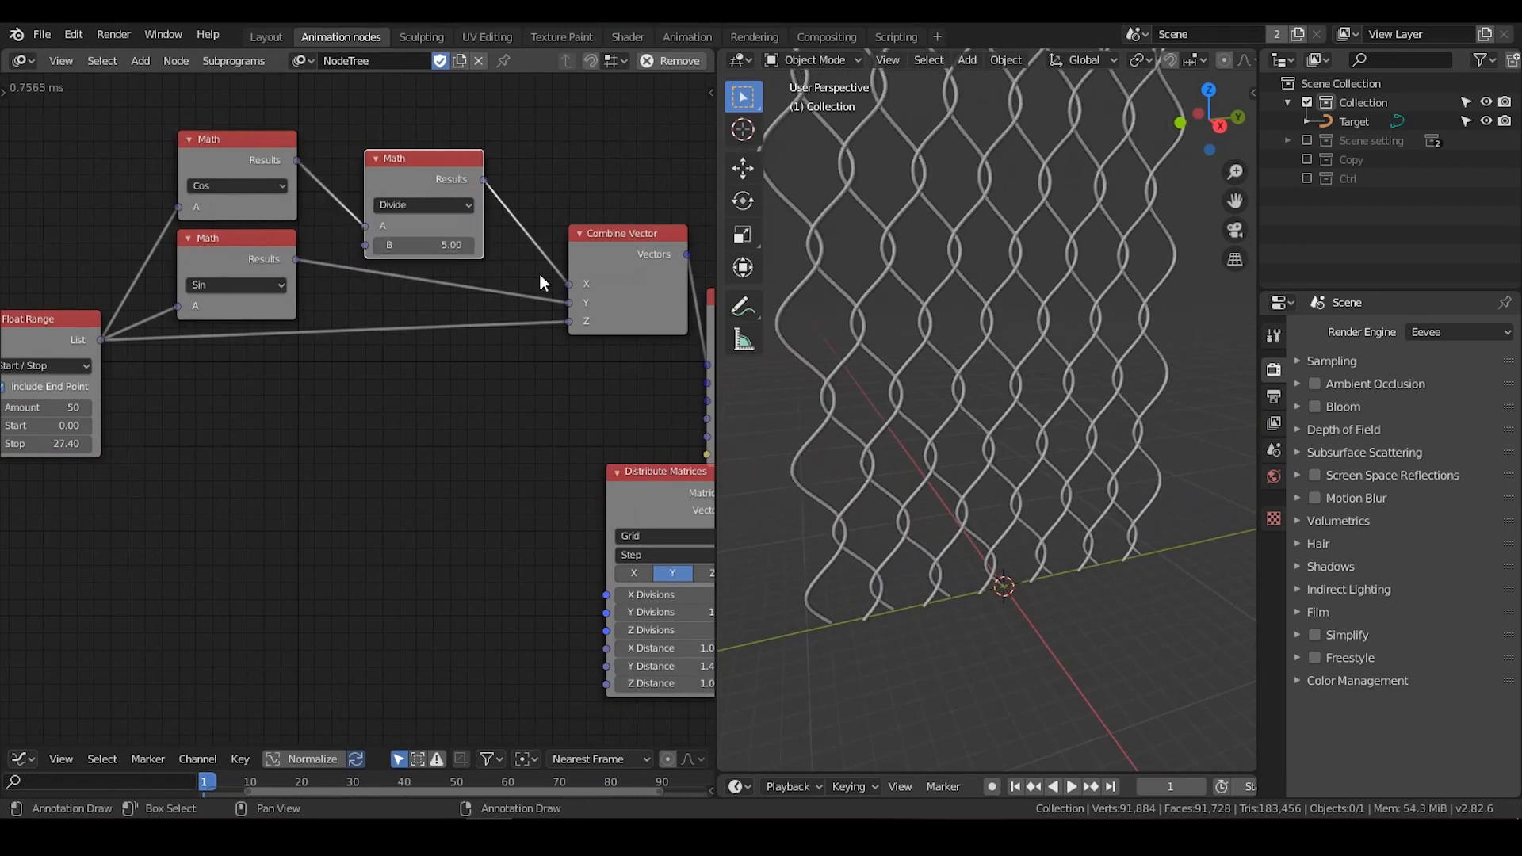
pyautogui.moveTo(983, 262)
pyautogui.mouseDown(button='middle')
pyautogui.moveTo(1047, 267)
pyautogui.moveTo(933, 263)
pyautogui.moveTo(939, 291)
pyautogui.moveTo(1012, 273)
pyautogui.moveTo(1060, 293)
pyautogui.moveTo(928, 282)
pyautogui.mouseUp(button='middle')
# Add a reroute joining the Float Range links to the Cos and Sin Math nodes, and place it just before them
pyautogui.moveTo(50, 326); pyautogui.dragTo(196, 305, button='middle')
pyautogui.moveTo(196, 305); pyautogui.dragTo(80, 308)
pyautogui.keyDown('shift'); pyautogui.moveTo(240, 308); pyautogui.dragTo(240, 308, button='right'); pyautogui.keyUp('shift')
pyautogui.press('g')
pyautogui.click(289, 241)
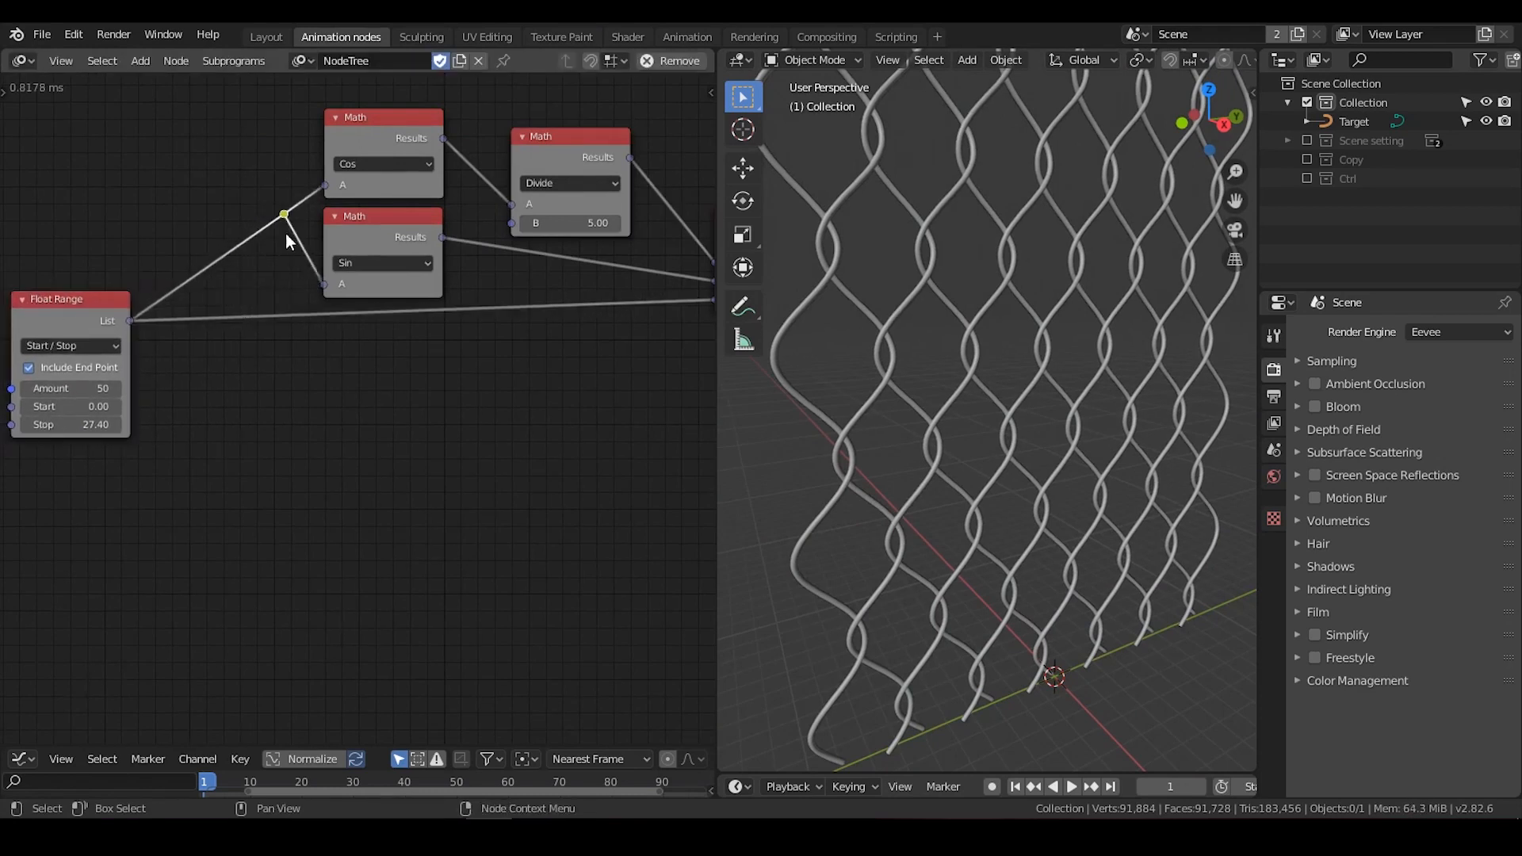
# Duplicate the Divide node onto the link between Float Range and the reroute, and make the copy multiply by 2
pyautogui.scroll(-4, 919, 295)
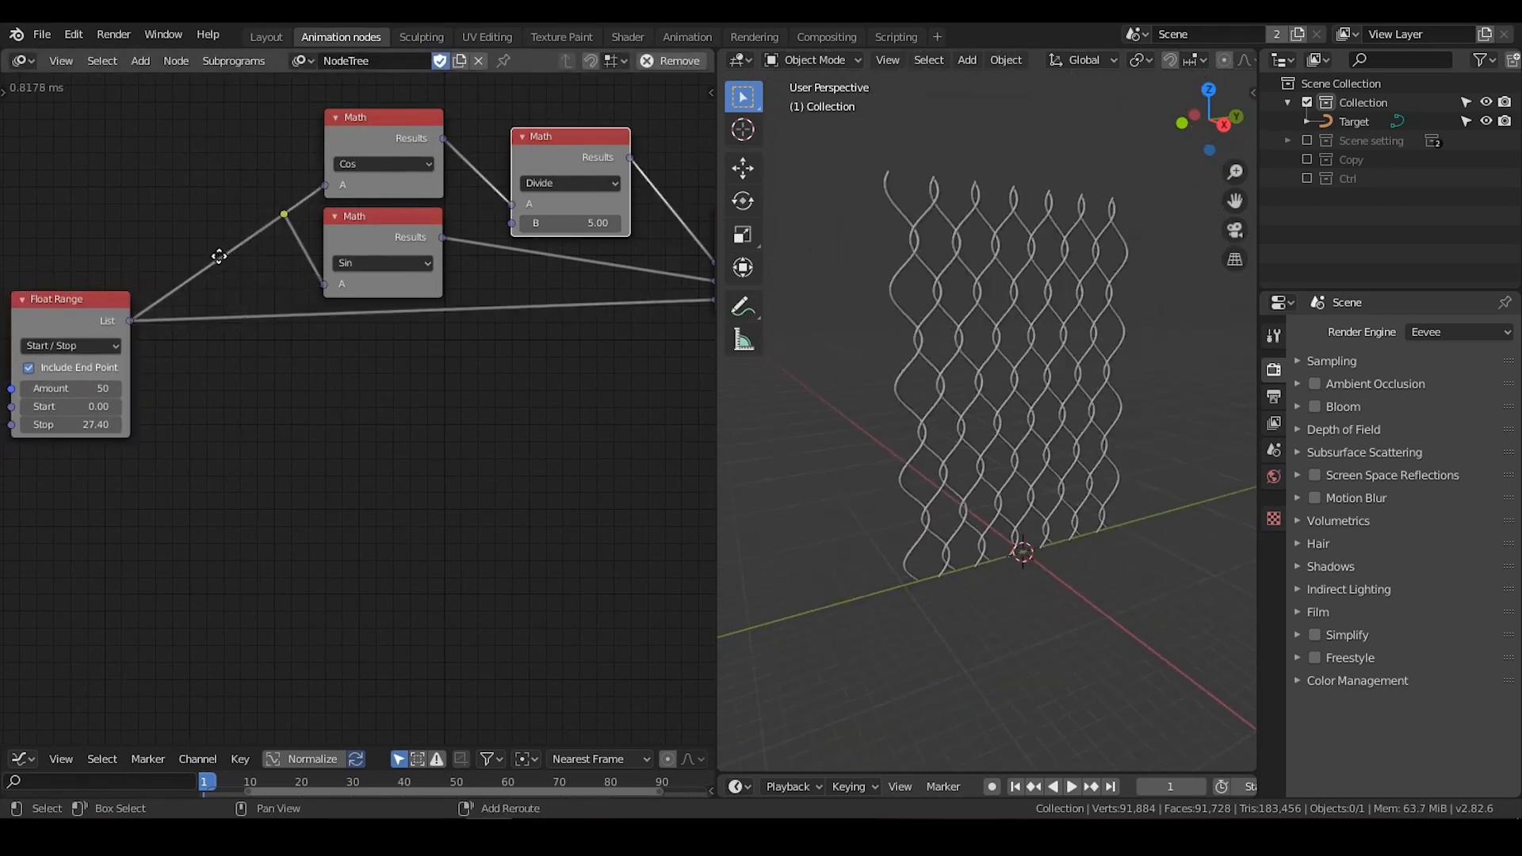
pyautogui.hotkey('shift', 'd')
pyautogui.click(48, 319)
pyautogui.click(249, 277)
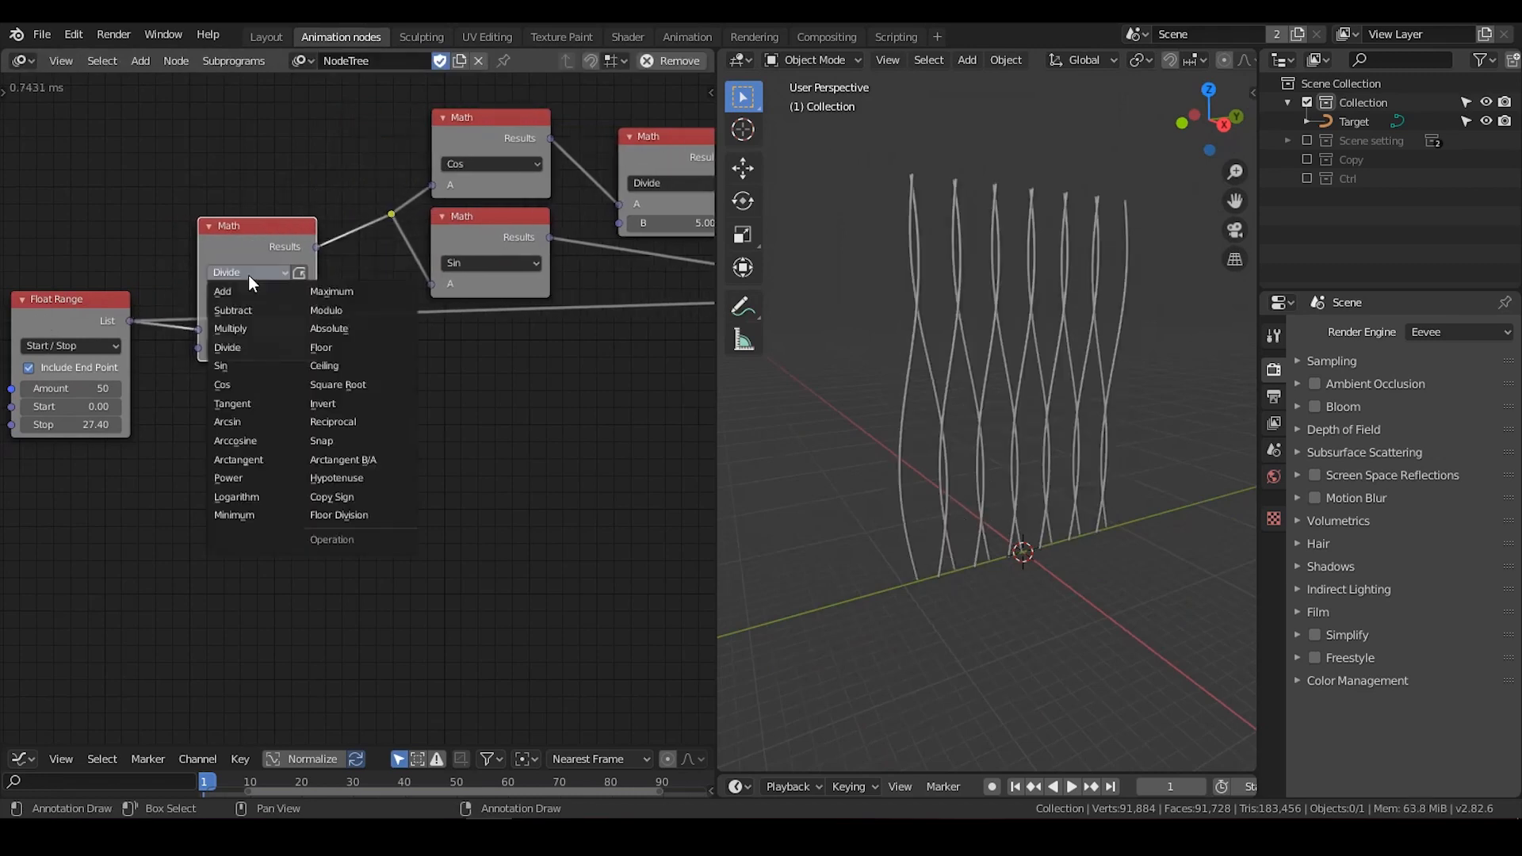
pyautogui.click(253, 329)
pyautogui.moveTo(258, 277); pyautogui.dragTo(277, 230)
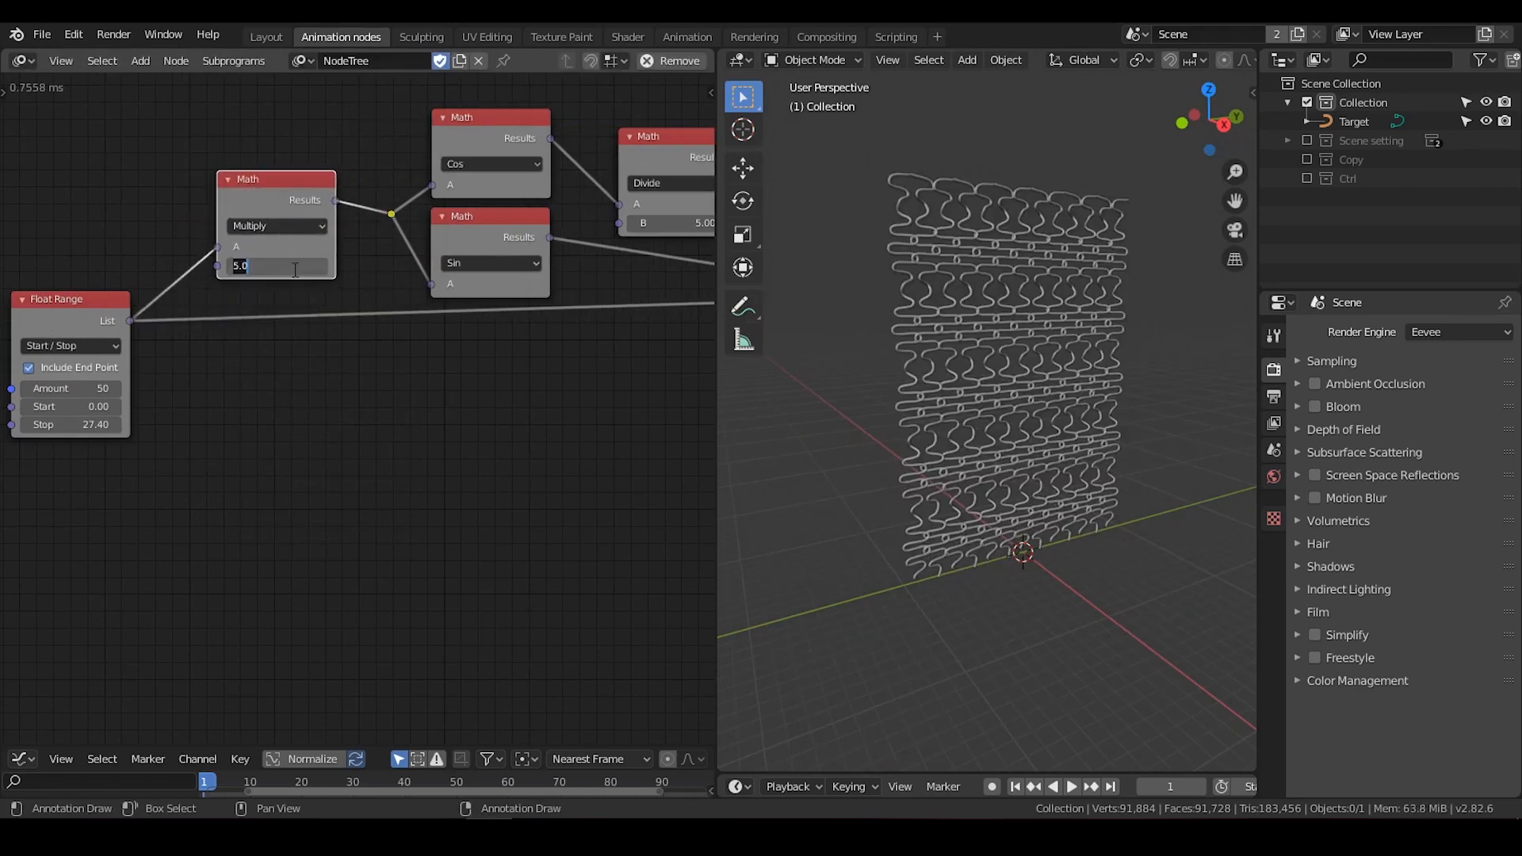
pyautogui.write('2')
pyautogui.press('Return')
# Try a Multiply B value of 5.93 with a Float Range Amount of 150 and inspect the mesh
pyautogui.moveTo(960, 462)
pyautogui.mouseDown(button='middle')
pyautogui.moveTo(948, 445)
pyautogui.moveTo(968, 449)
pyautogui.mouseUp(button='middle')
pyautogui.moveTo(277, 266); pyautogui.dragTo(523, 266)
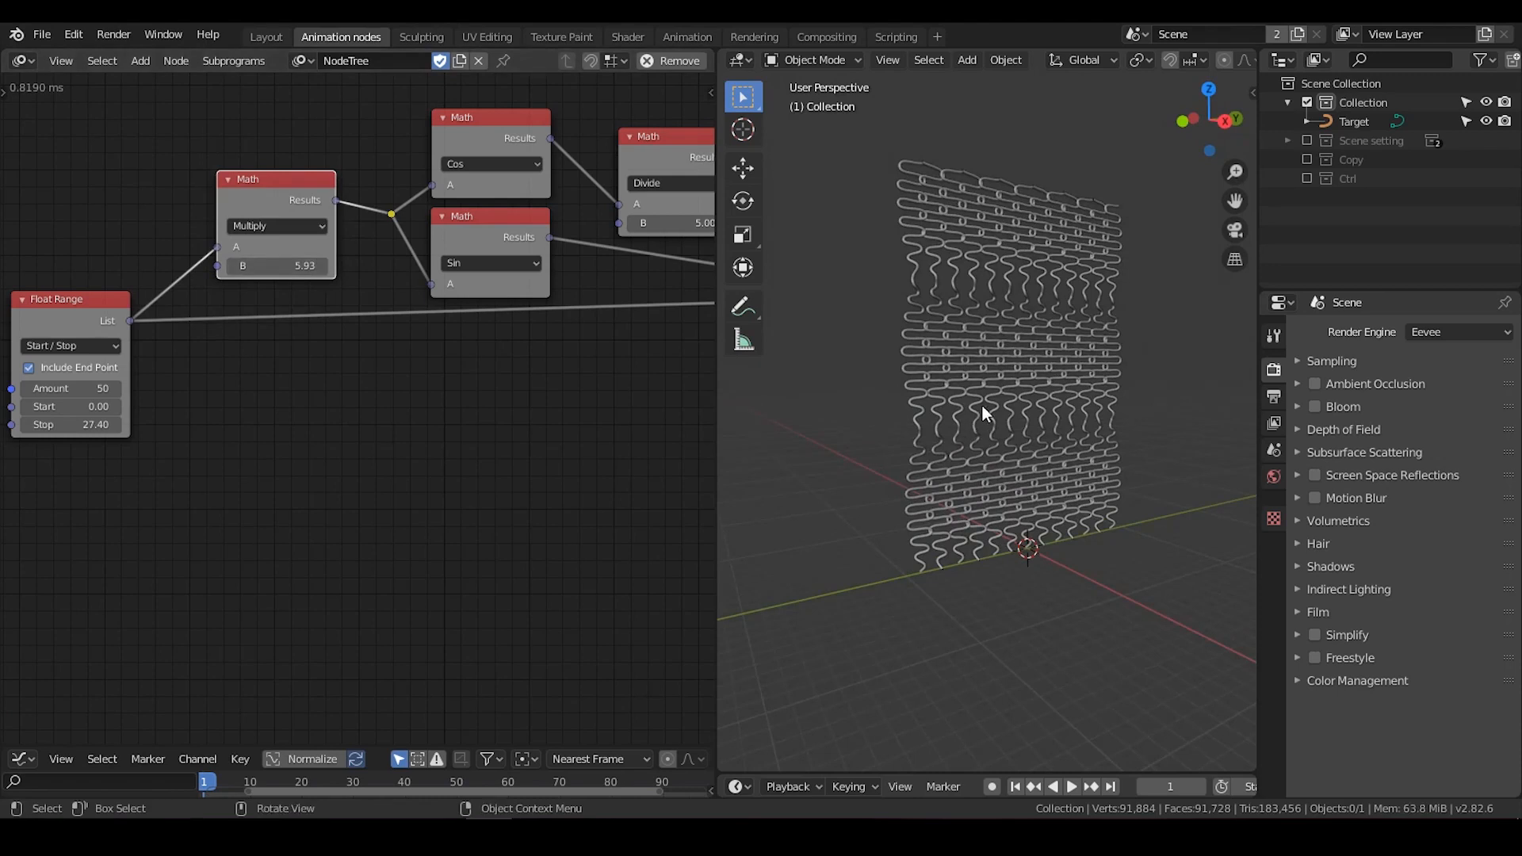
pyautogui.scroll(4, 945, 409)
pyautogui.moveTo(294, 404); pyautogui.dragTo(396, 372, button='middle')
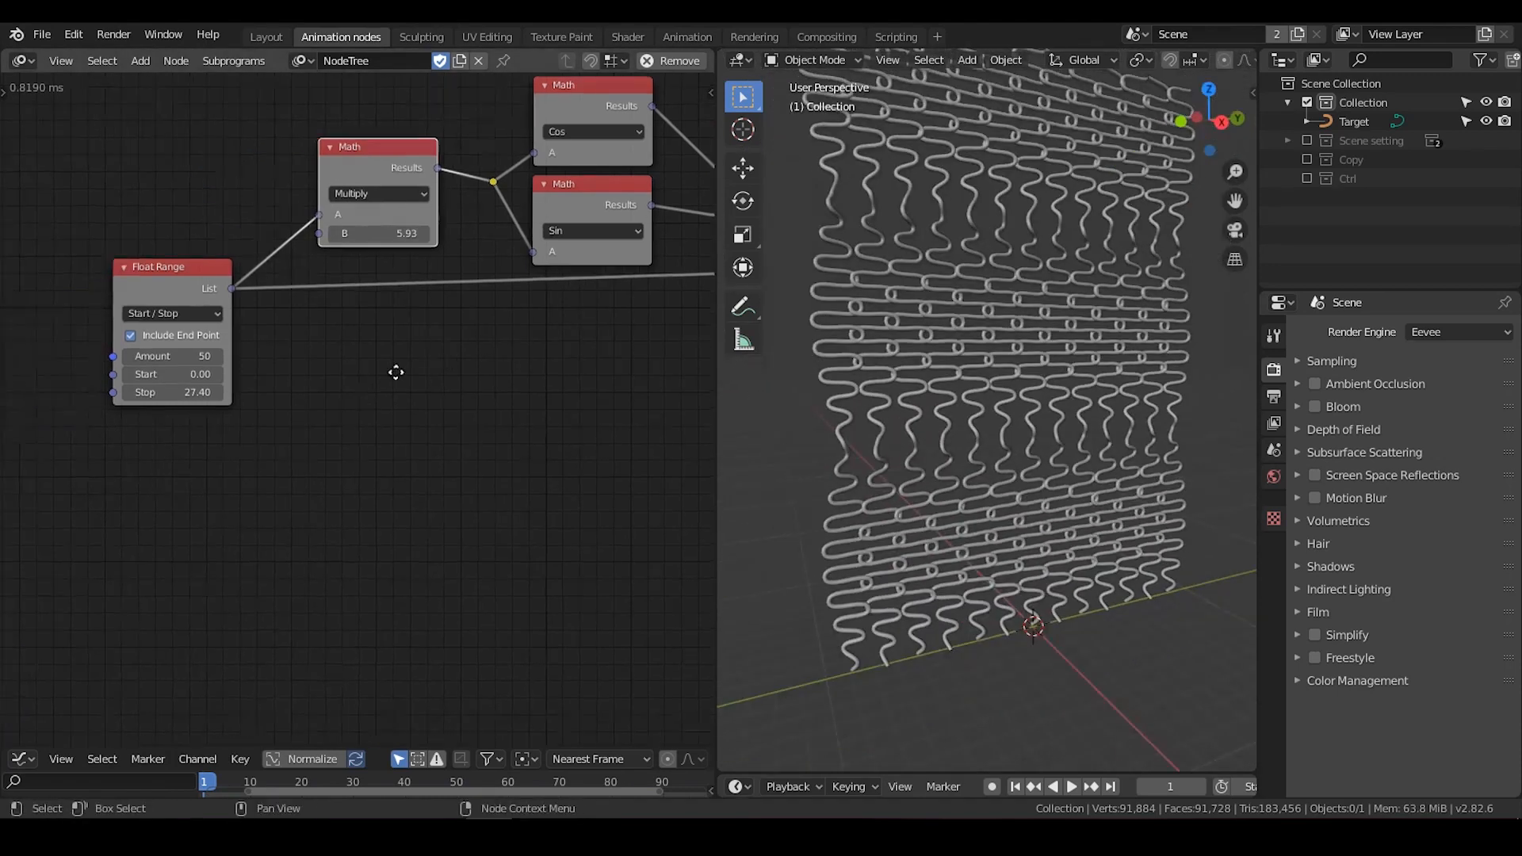
pyautogui.scroll(1, 210, 304)
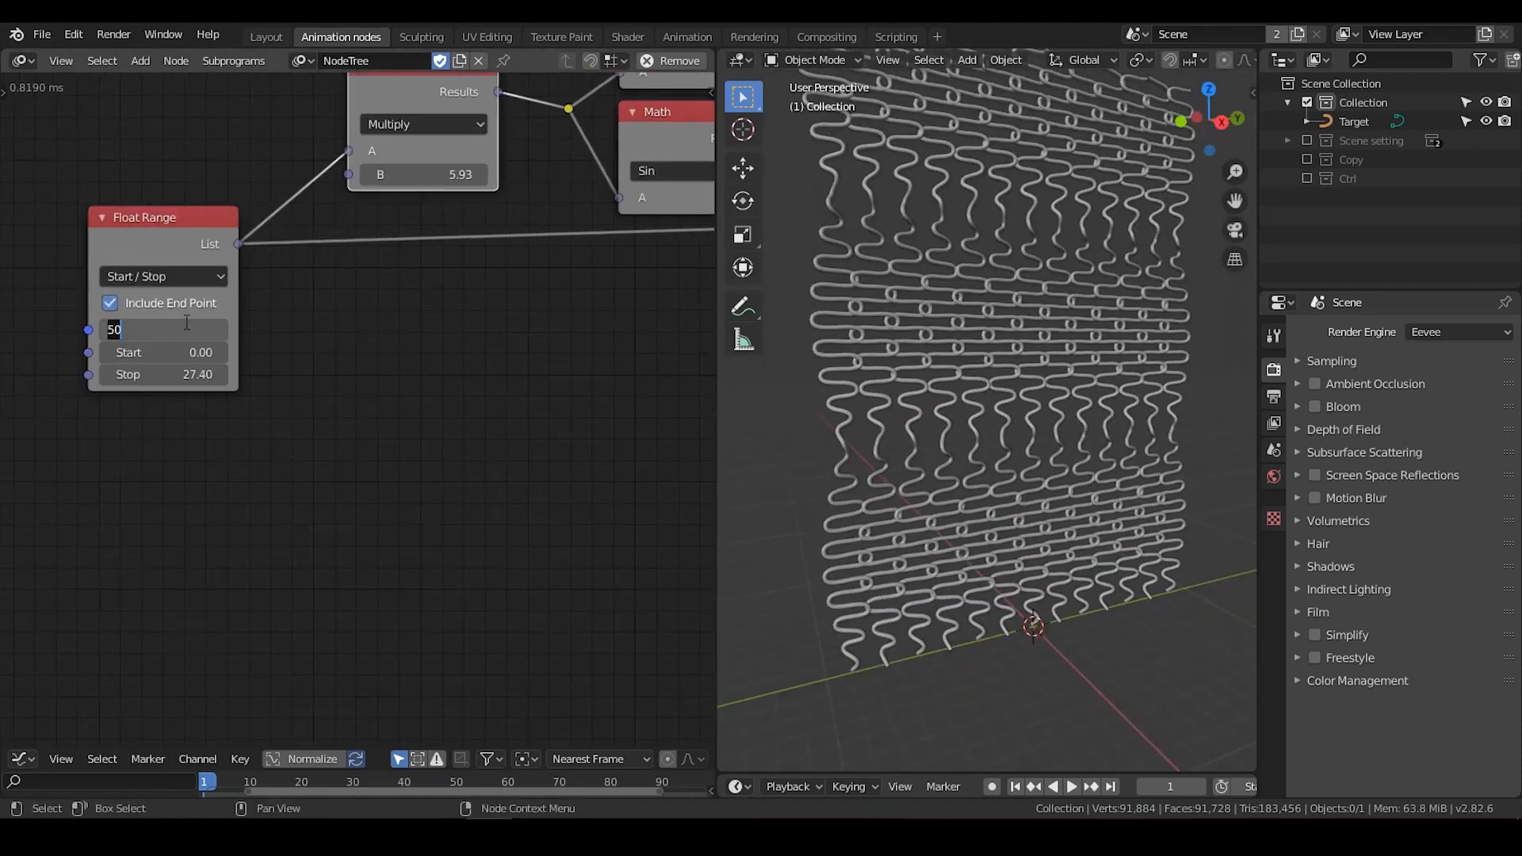
pyautogui.press('Return')
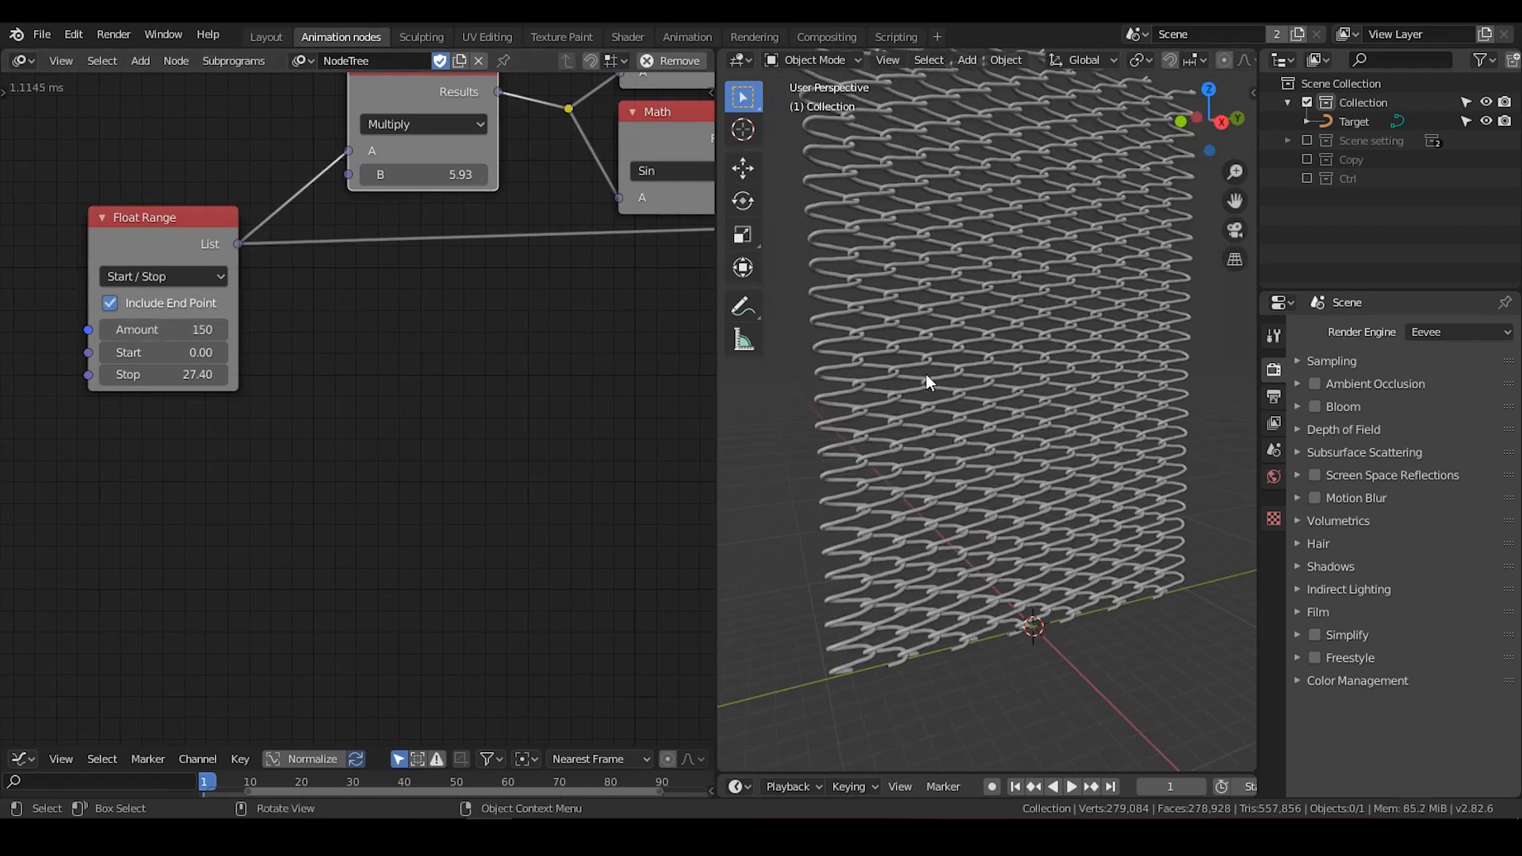
pyautogui.moveTo(926, 374); pyautogui.dragTo(1000, 400, button='middle')
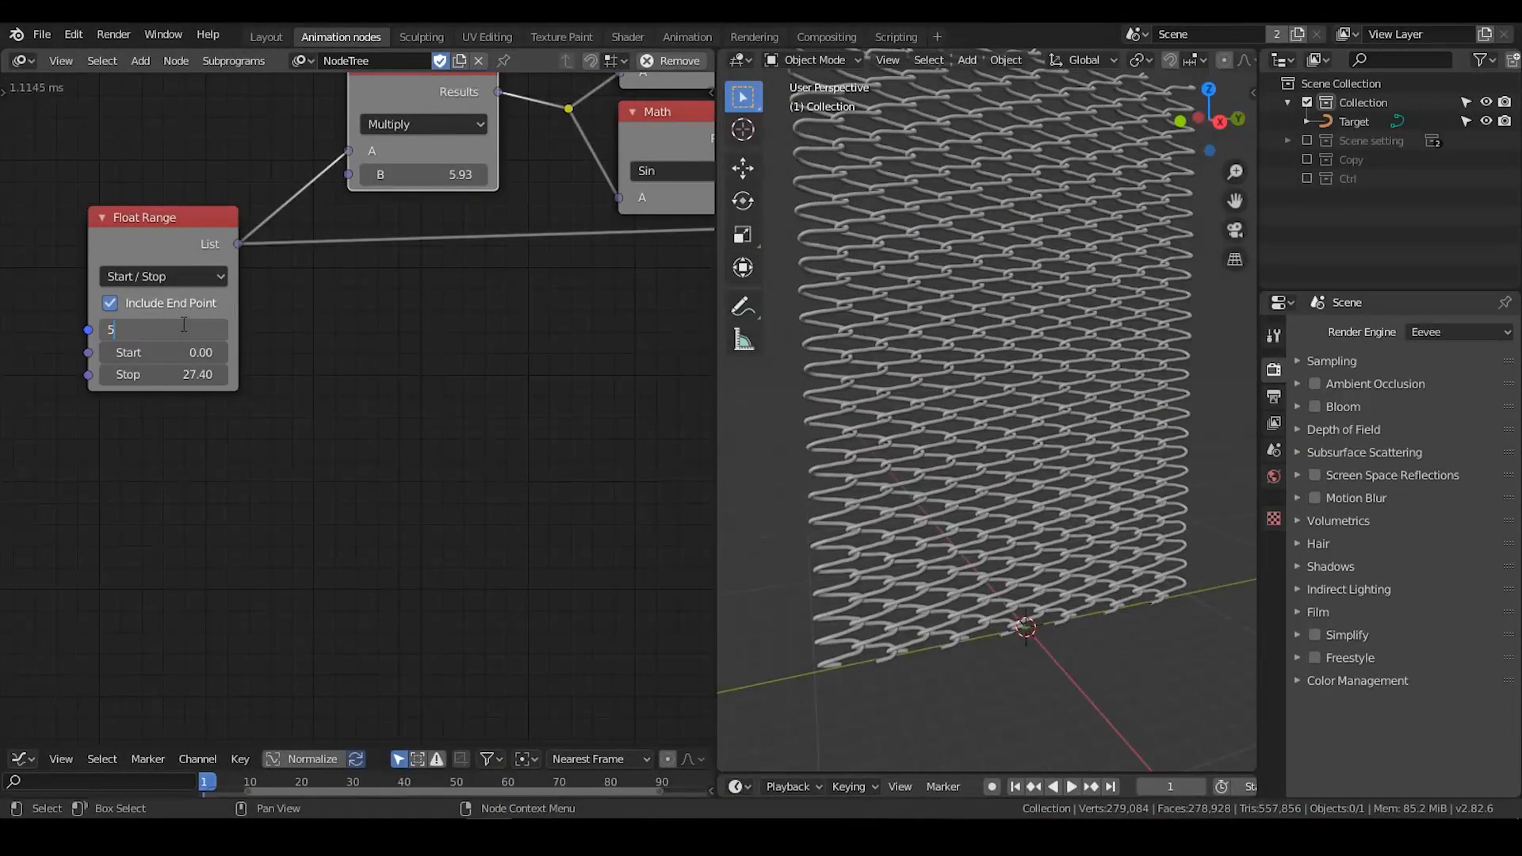
# Set the Float Range Amount to 50 and the Multiply node's B value to 2
pyautogui.click(182, 331)
pyautogui.write('50')
pyautogui.press('Return')
pyautogui.click(429, 174)
pyautogui.write('2')
pyautogui.press('Return')
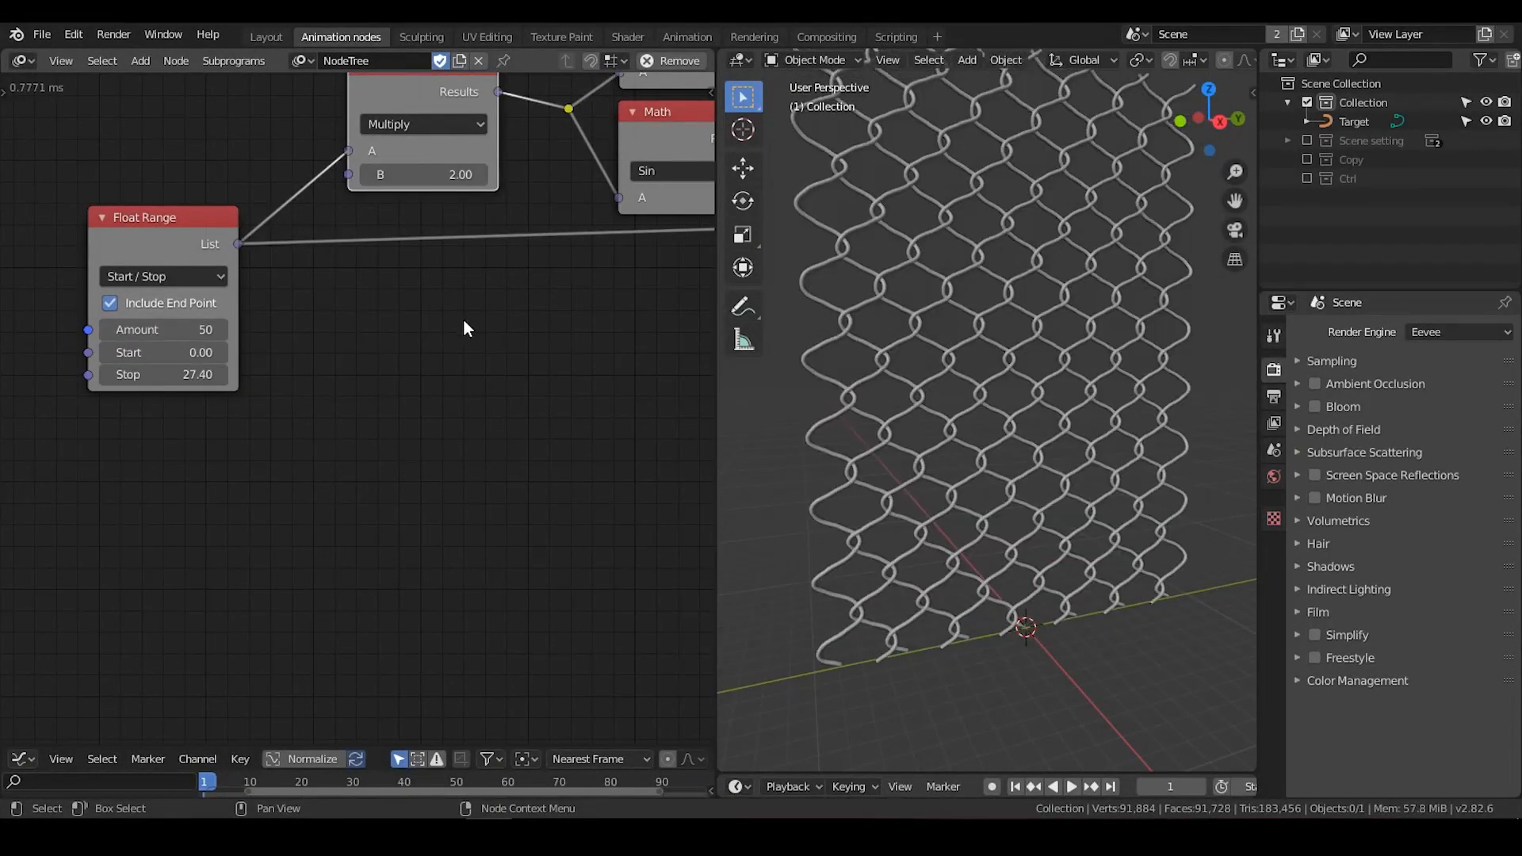
# Add a Viewport Input node and place it before the Float Range node
pyautogui.scroll(-2, 1049, 379)
pyautogui.moveTo(1033, 371)
pyautogui.mouseDown(button='middle')
pyautogui.moveTo(1049, 388)
pyautogui.moveTo(1030, 385)
pyautogui.mouseUp(button='middle')
pyautogui.moveTo(383, 392); pyautogui.dragTo(444, 326, button='middle')
pyautogui.scroll(-2, 408, 323)
pyautogui.hotkey('ctrl', 'a')
pyautogui.write('viewport')
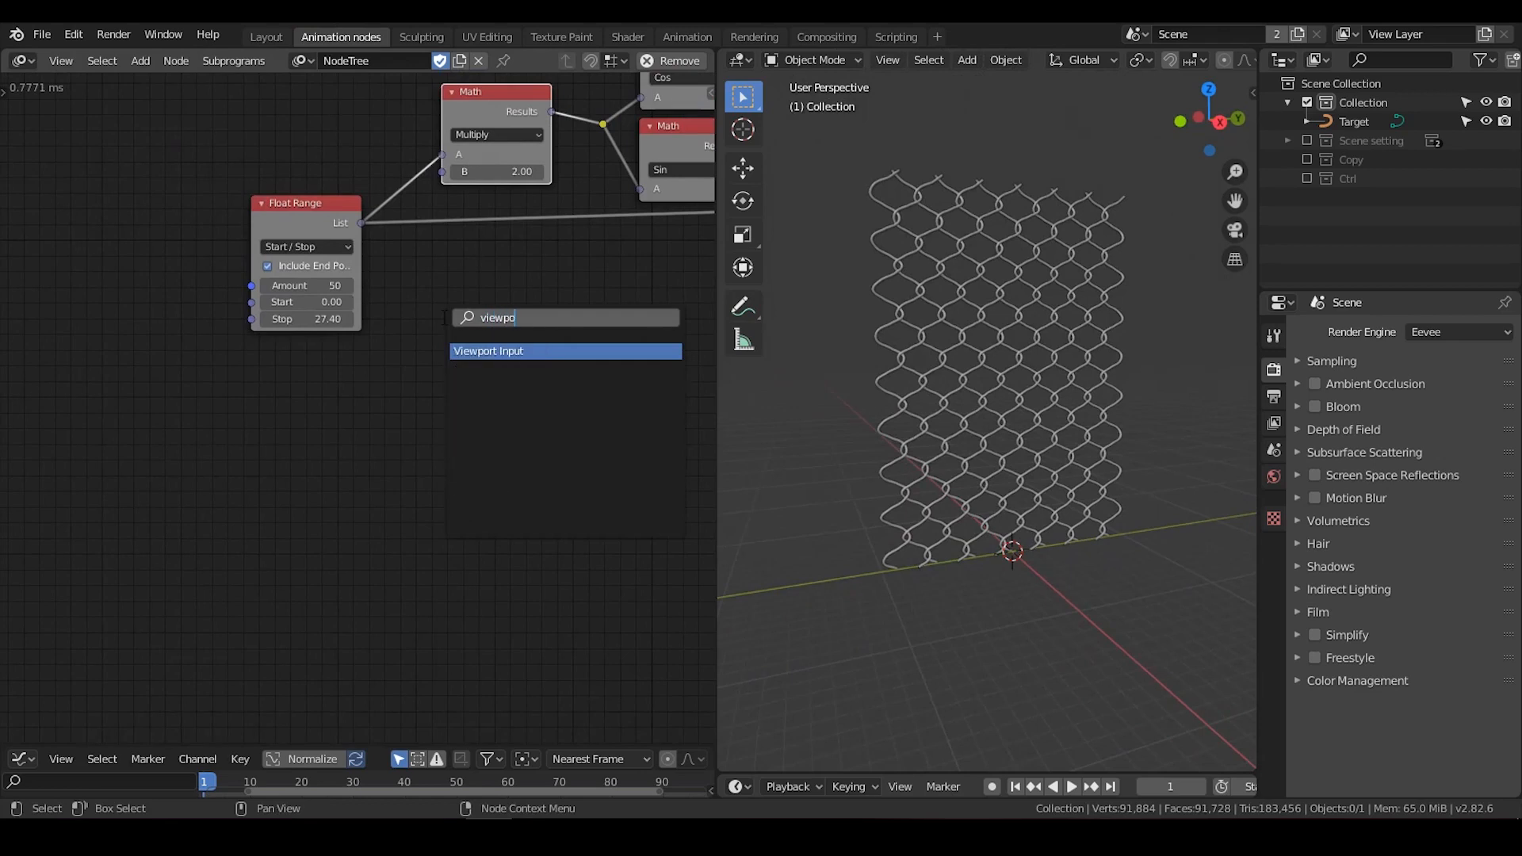
pyautogui.press('Return')
pyautogui.click(114, 252)
pyautogui.moveTo(152, 280); pyautogui.dragTo(276, 279, button='middle')
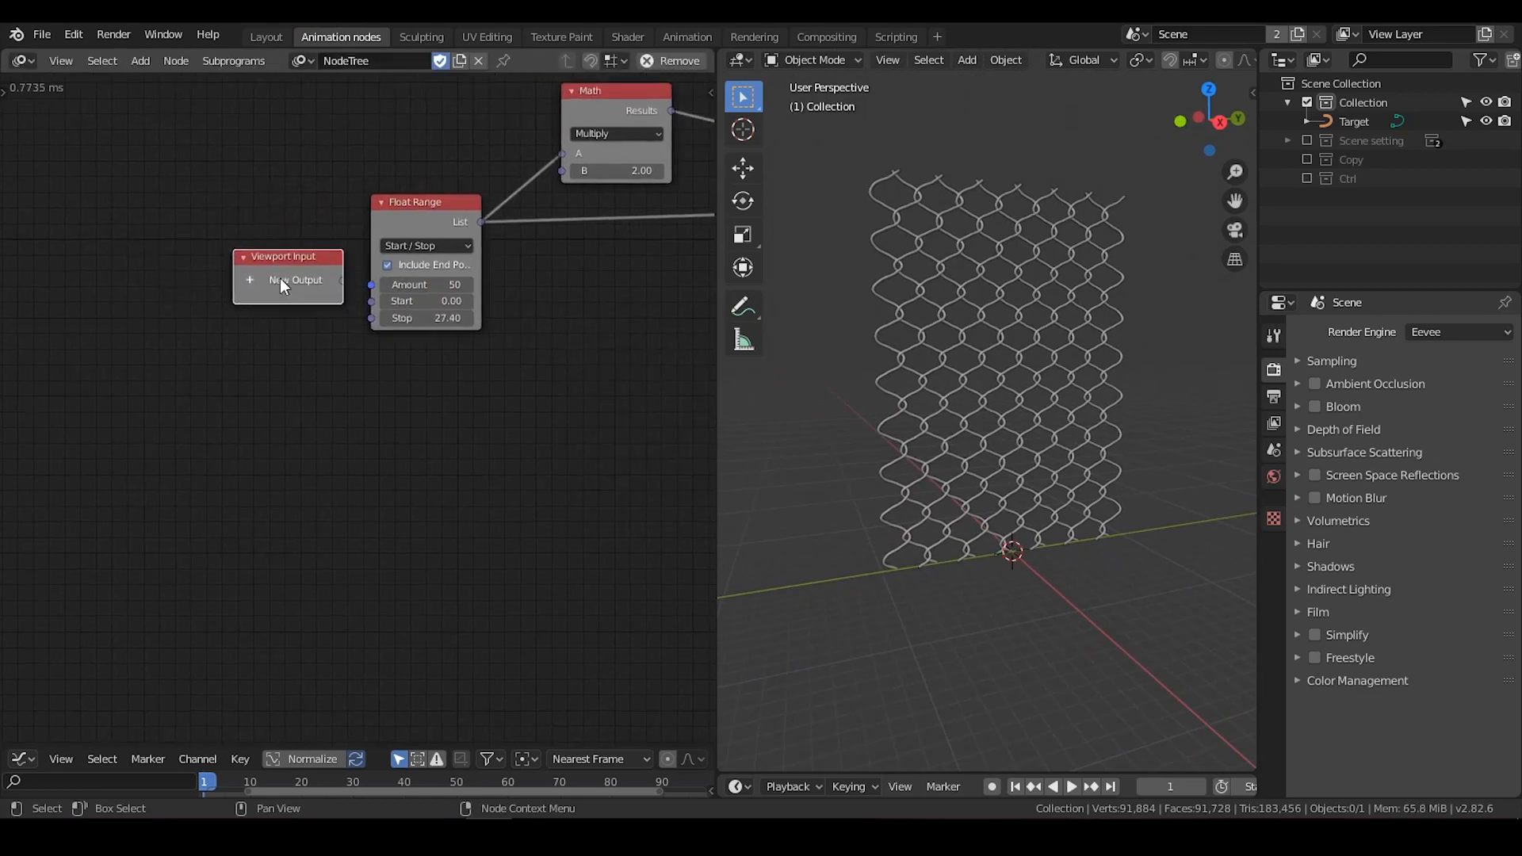
pyautogui.moveTo(272, 269)
pyautogui.mouseDown()
pyautogui.moveTo(206, 268)
pyautogui.moveTo(268, 256)
pyautogui.mouseUp()
# Link Float Range's Amount and Stop to new Viewport Input outputs named Resolution and Height
pyautogui.scroll(1, 336, 315)
pyautogui.click(370, 264)
pyautogui.moveTo(374, 303); pyautogui.dragTo(313, 295)
pyautogui.moveTo(219, 250); pyautogui.dragTo(213, 252)
pyautogui.click(208, 251)
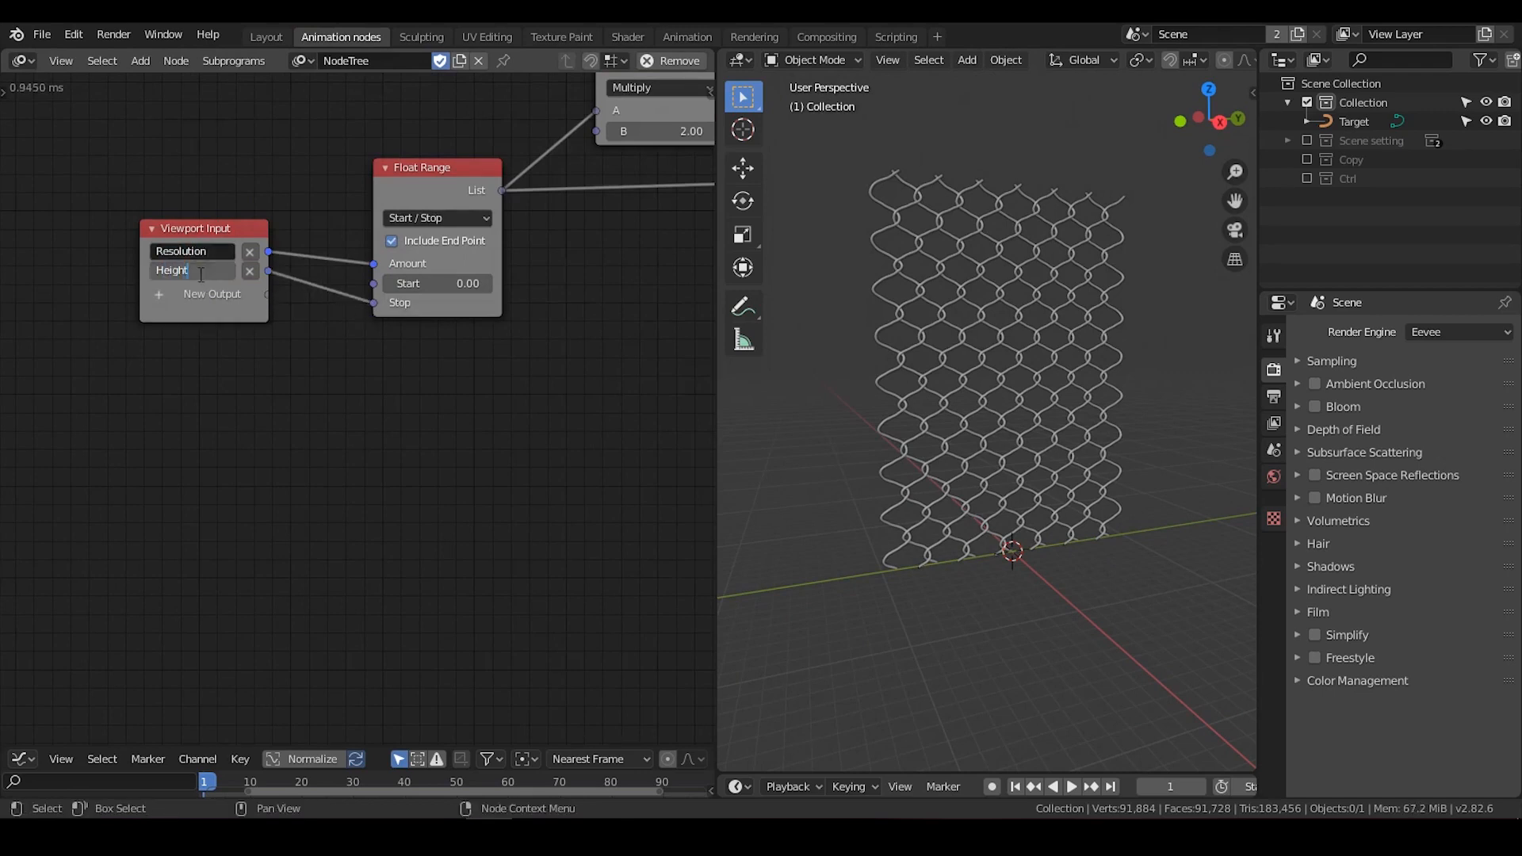
# Link the Multiply node's B input to a new Viewport Input output named frequency, and tidy the Multiply node's position
pyautogui.moveTo(247, 278); pyautogui.dragTo(233, 273, button='middle')
pyautogui.scroll(-1, 233, 273)
pyautogui.moveTo(443, 184); pyautogui.dragTo(445, 139)
pyautogui.moveTo(562, 153); pyautogui.dragTo(250, 307)
pyautogui.moveTo(551, 341); pyautogui.dragTo(530, 394, button='middle')
pyautogui.moveTo(571, 137); pyautogui.dragTo(581, 160)
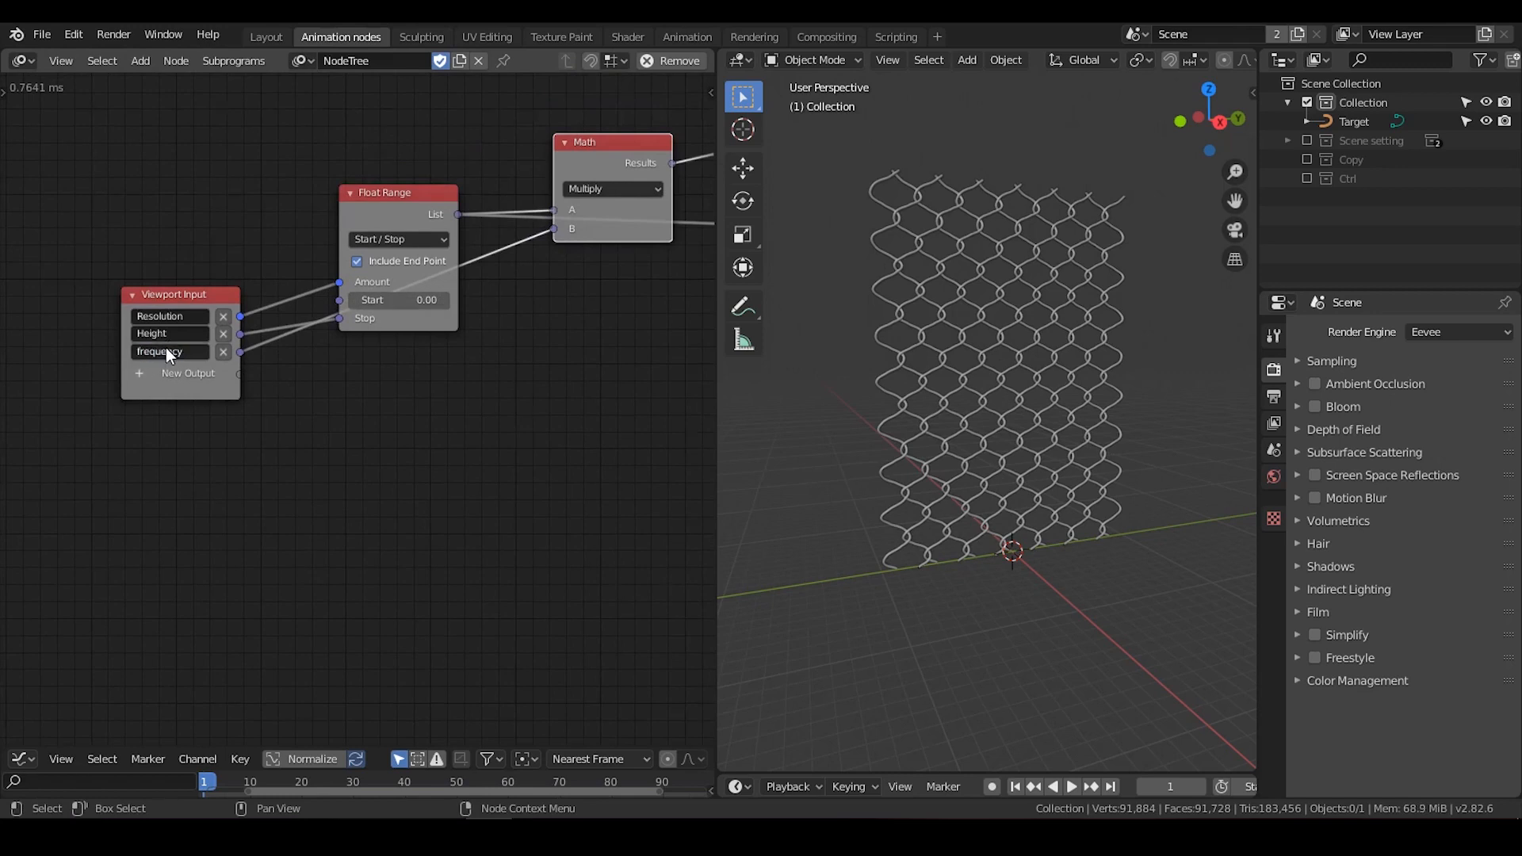
# Link the Divide node's B input to a new Viewport Input output named crossing-dvsn
pyautogui.scroll(-4, 511, 373)
pyautogui.moveTo(524, 371); pyautogui.dragTo(367, 322, button='middle')
pyautogui.moveTo(462, 343); pyautogui.dragTo(374, 322, button='middle')
pyautogui.scroll(-2, 388, 315)
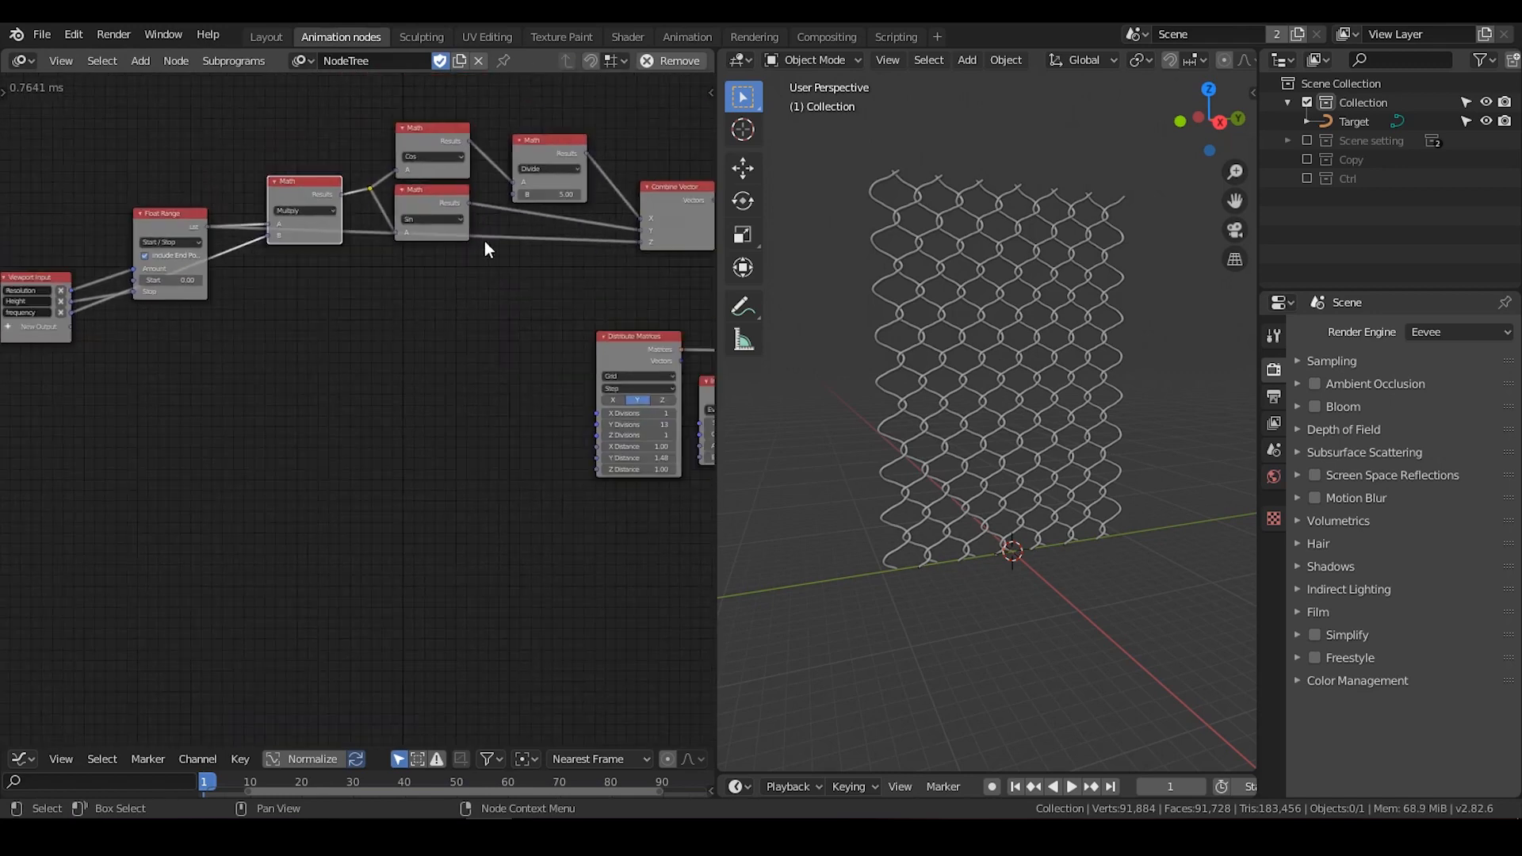
pyautogui.moveTo(513, 195); pyautogui.dragTo(71, 334)
pyautogui.moveTo(33, 337); pyautogui.dragTo(123, 326, button='middle')
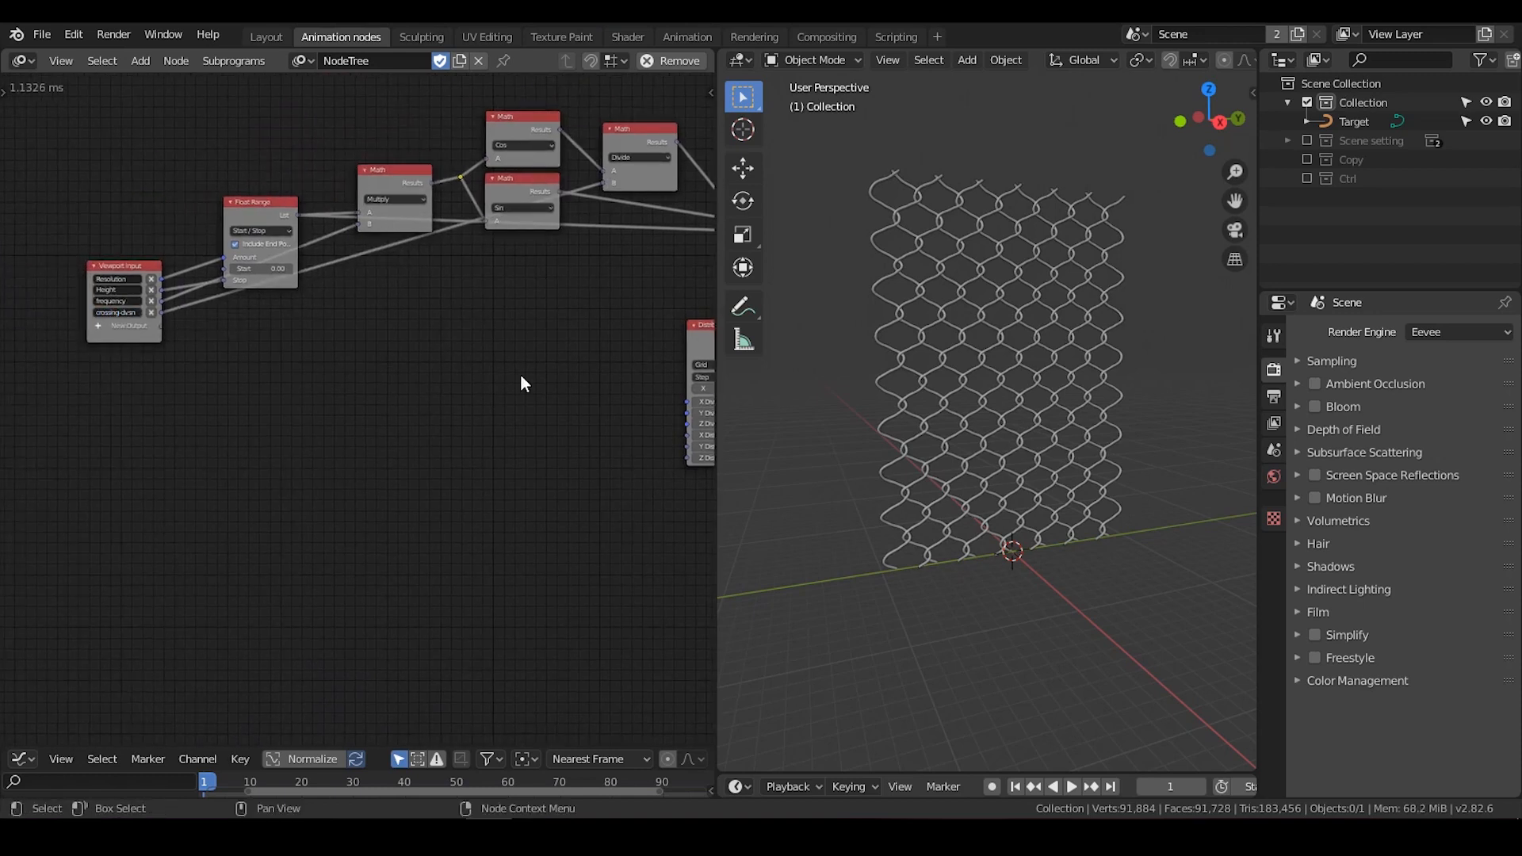
# Link Distribute Matrices' Y Divisions and Y Distance to new Viewport Input outputs named instances and separate
pyautogui.moveTo(520, 383); pyautogui.dragTo(454, 358, button='middle')
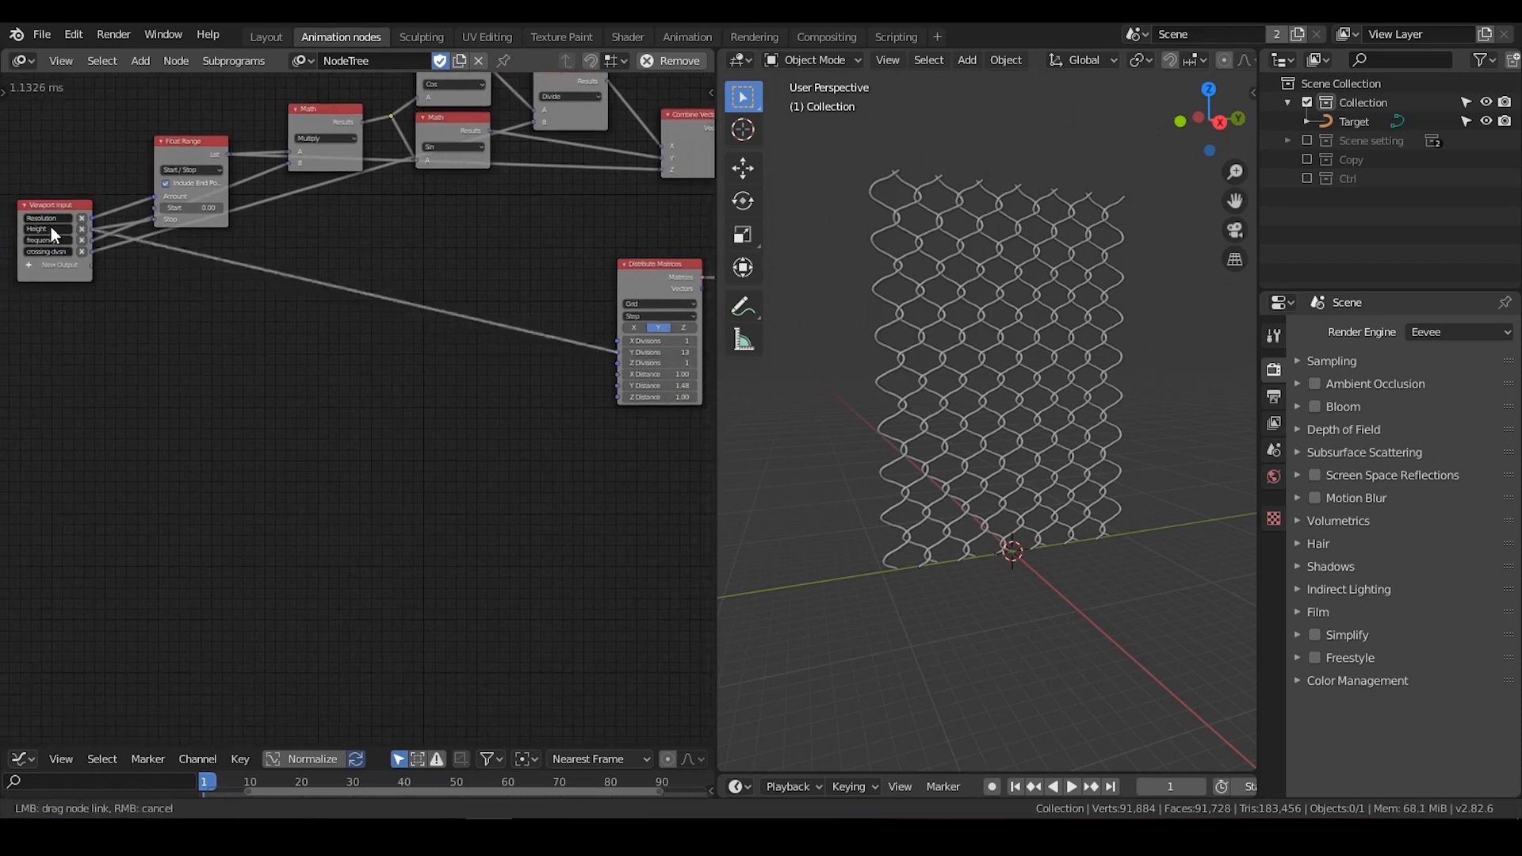
pyautogui.moveTo(52, 234); pyautogui.dragTo(58, 266)
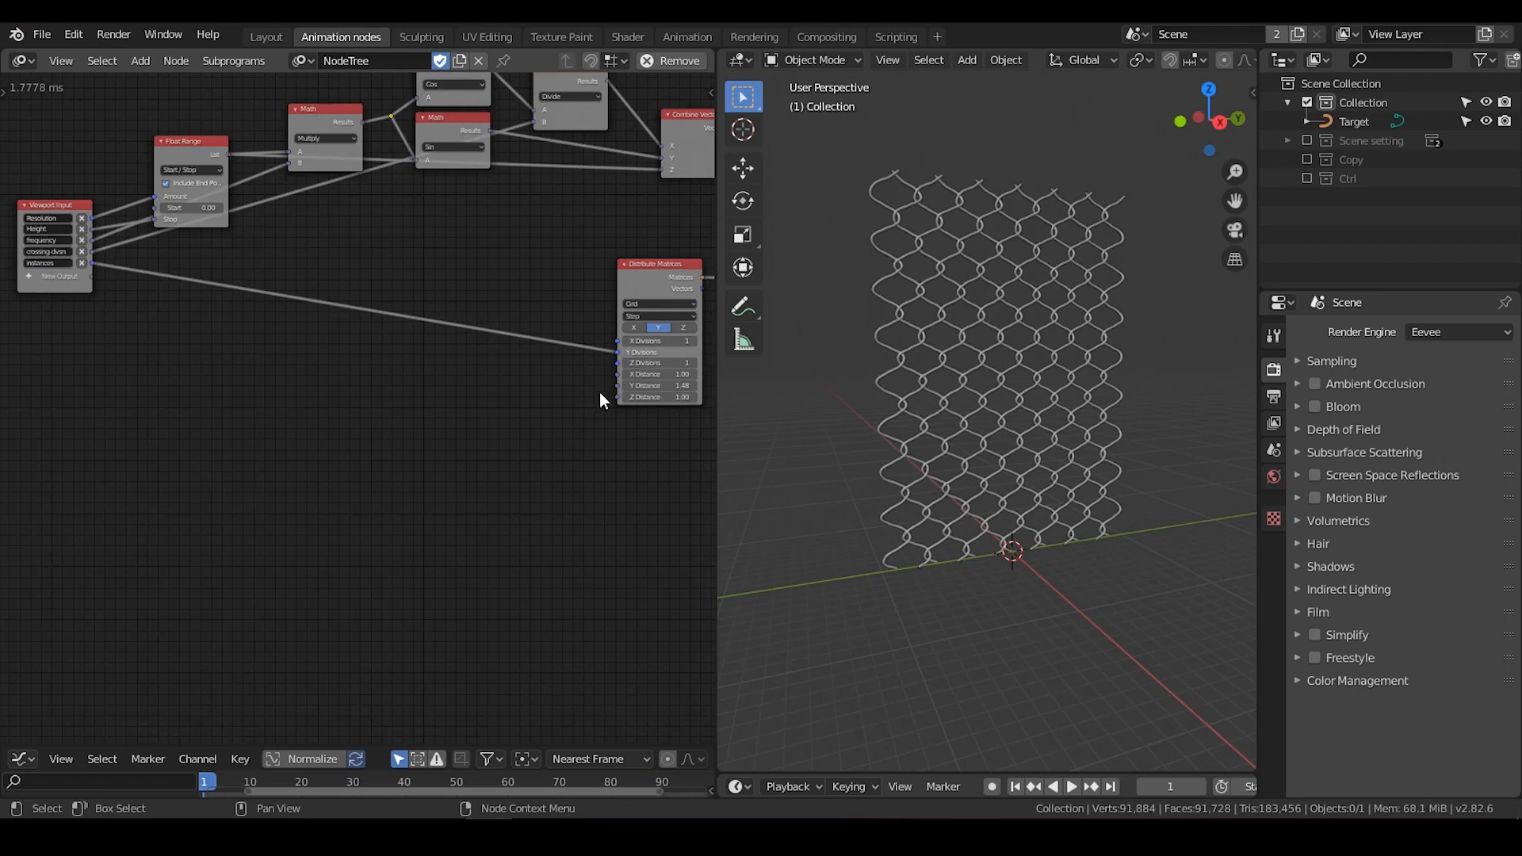
pyautogui.moveTo(617, 385); pyautogui.dragTo(53, 278)
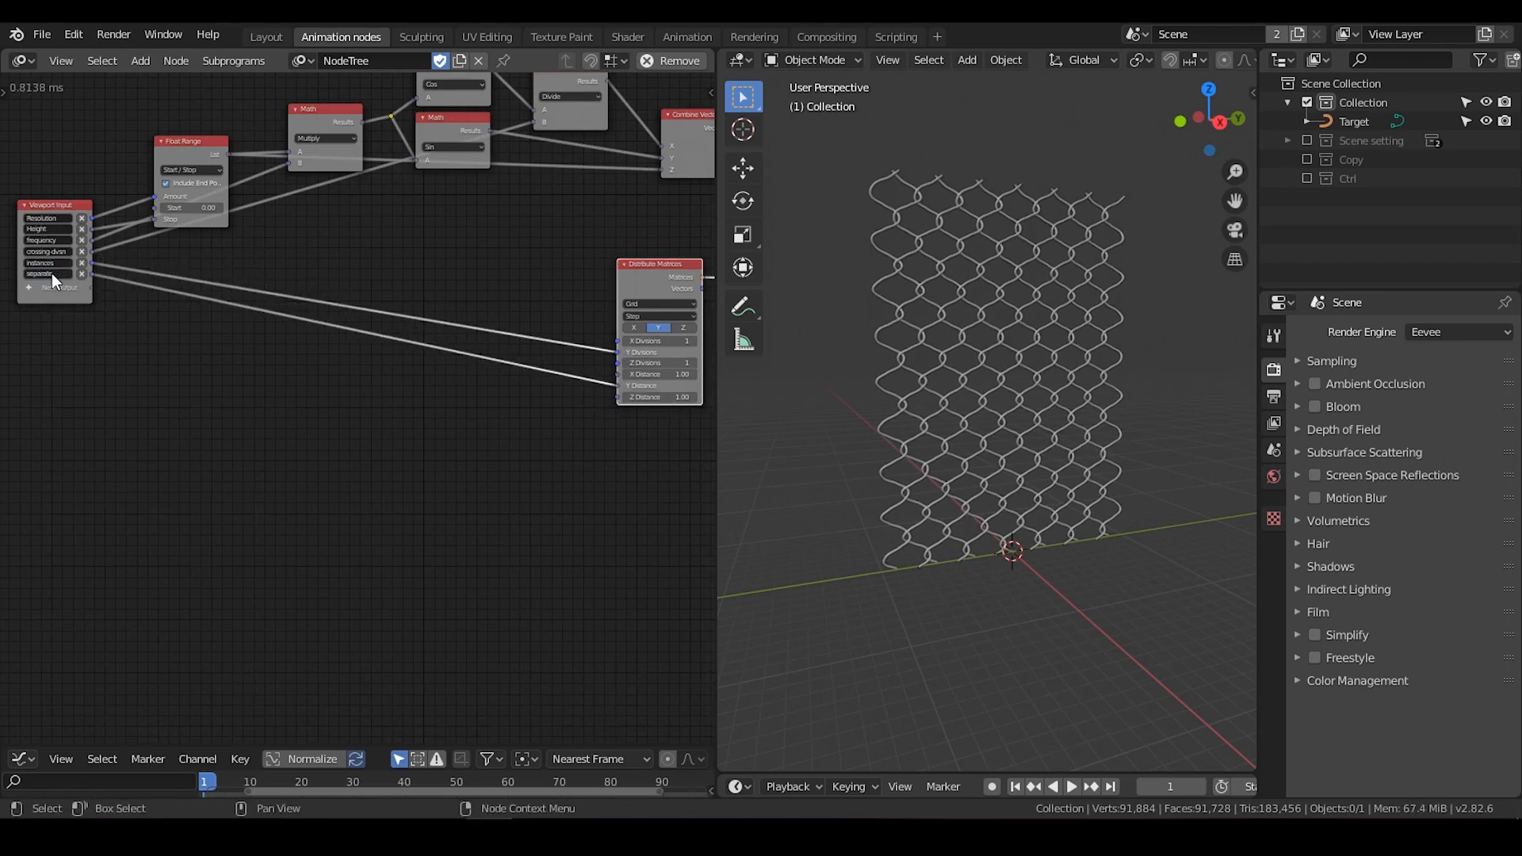
# Reposition the Distribute Matrices node slightly and collapse it
pyautogui.scroll(2, 544, 248)
pyautogui.moveTo(544, 247); pyautogui.dragTo(425, 216, button='middle')
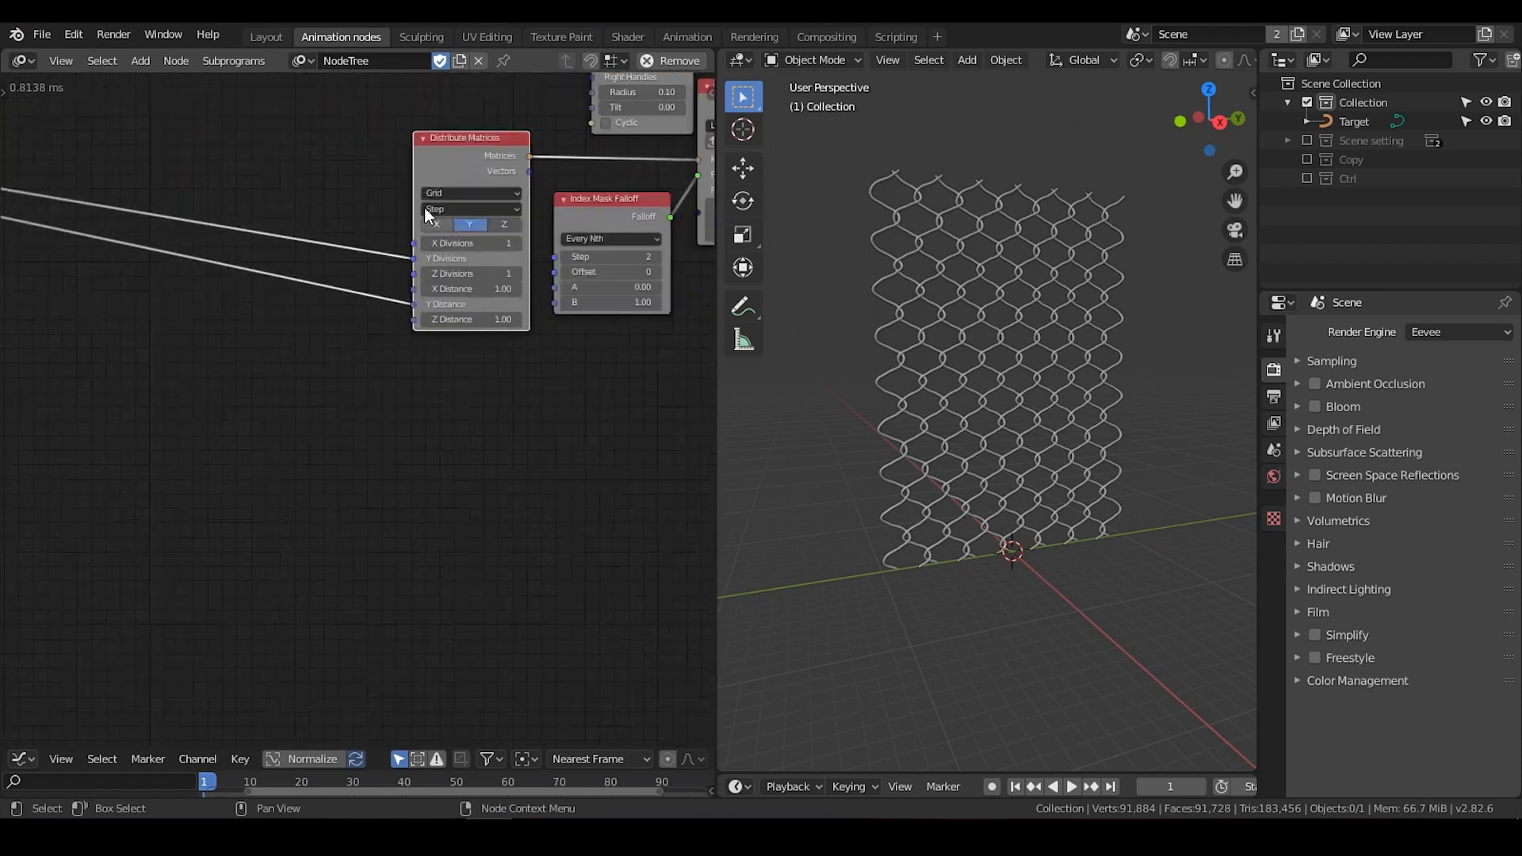
pyautogui.moveTo(466, 156)
pyautogui.mouseDown()
pyautogui.moveTo(460, 105)
pyautogui.moveTo(471, 172)
pyautogui.mouseUp()
pyautogui.press('h')
pyautogui.moveTo(472, 172); pyautogui.dragTo(378, 309, button='middle')
# Link Smooth Bezier Spline's Smoothness to a new Viewport Input output named Smoothness
pyautogui.scroll(-4, 524, 249)
pyautogui.moveTo(525, 249); pyautogui.dragTo(508, 302, button='middle')
pyautogui.moveTo(647, 263); pyautogui.dragTo(41, 335)
pyautogui.moveTo(17, 273); pyautogui.dragTo(325, 269, button='middle')
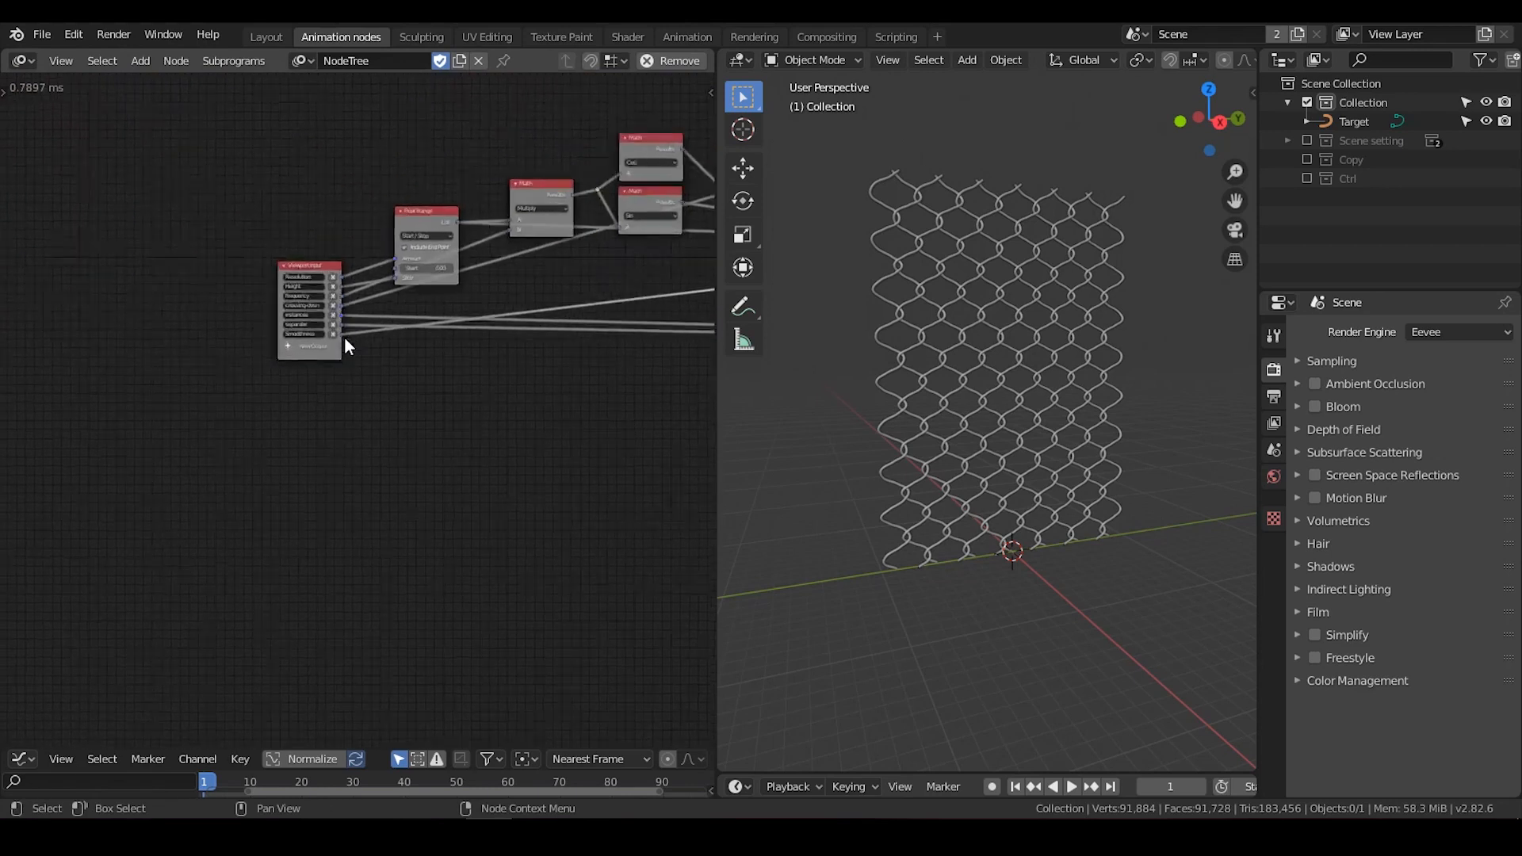
# Reorder the Viewport Input outputs so Smoothness sits between crossing-dvsn and instances
pyautogui.scroll(3, 292, 298)
pyautogui.click(277, 177)
pyautogui.press('n')
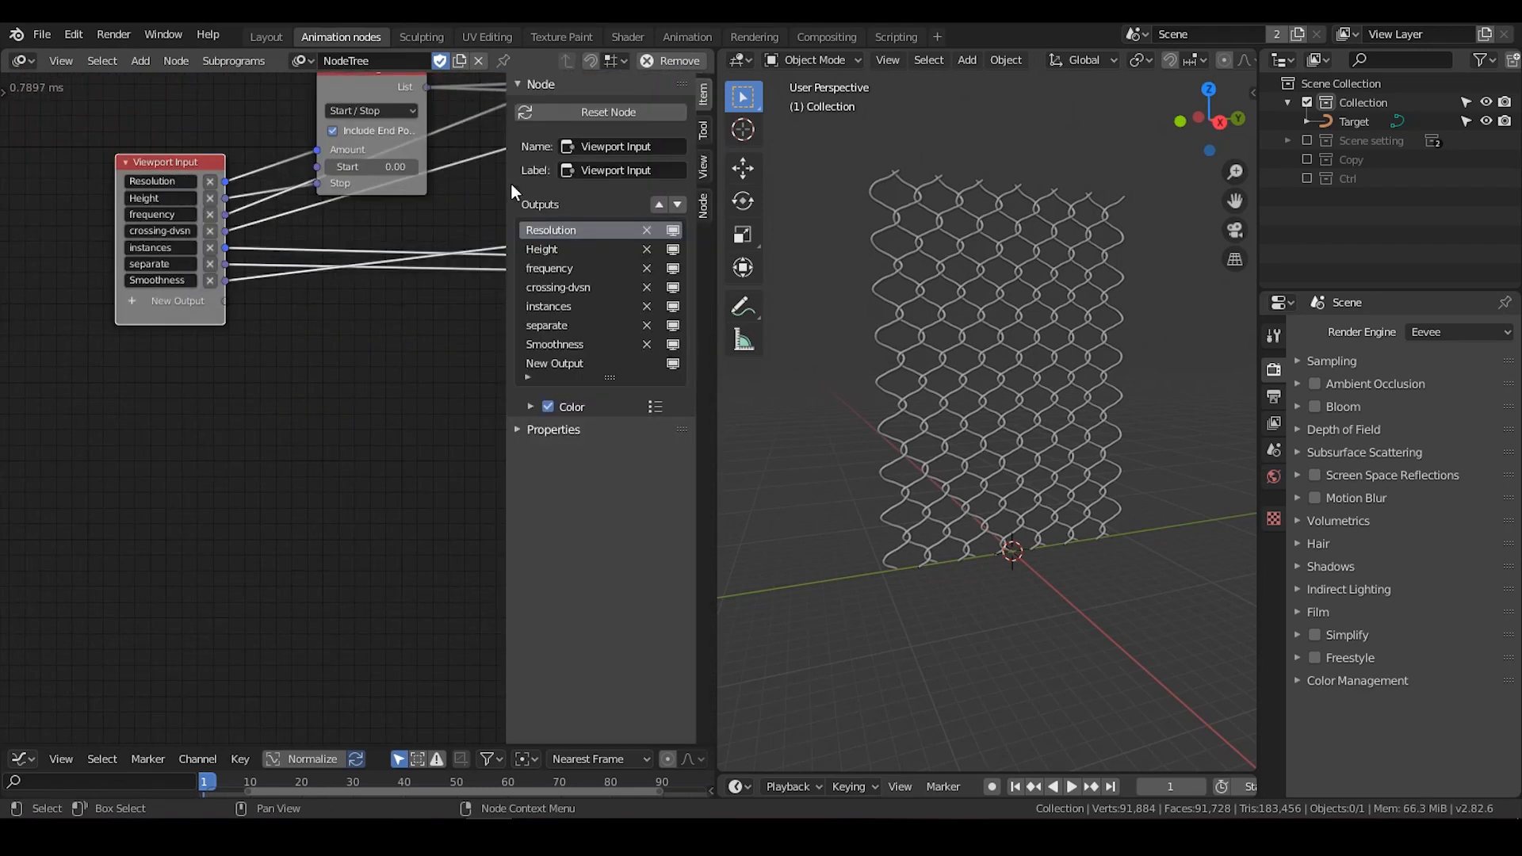
pyautogui.click(555, 344)
pyautogui.click(659, 205)
pyautogui.click(659, 204)
pyautogui.click(659, 204)
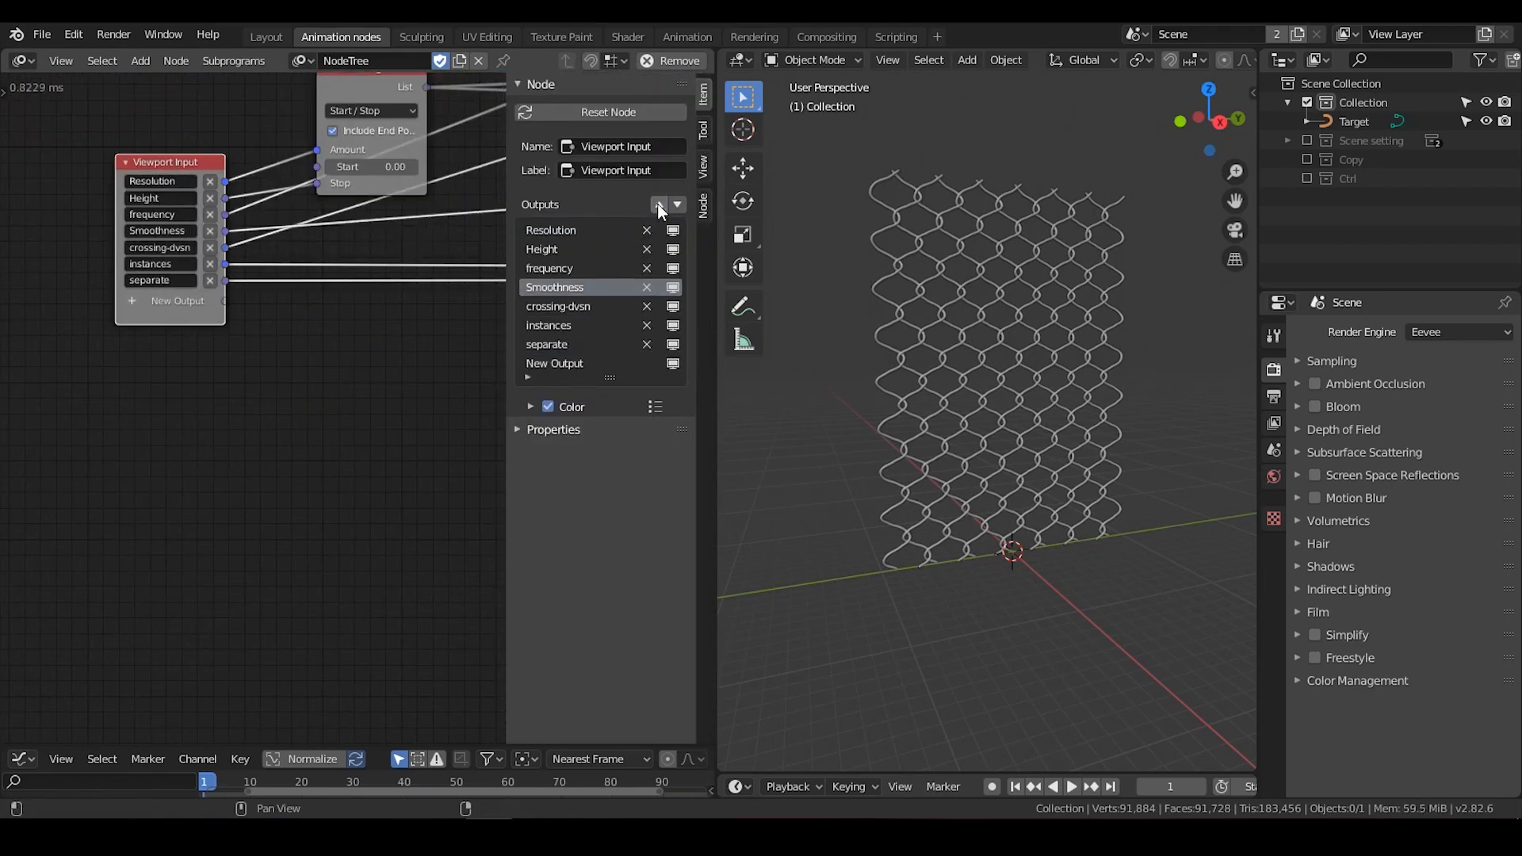
pyautogui.click(676, 208)
pyautogui.press('n')
# Widen the 3D viewport and display the Animation Nodes Viewport Input values beside the fence
pyautogui.moveTo(484, 365); pyautogui.dragTo(259, 365, button='middle')
pyautogui.scroll(-4, 350, 398)
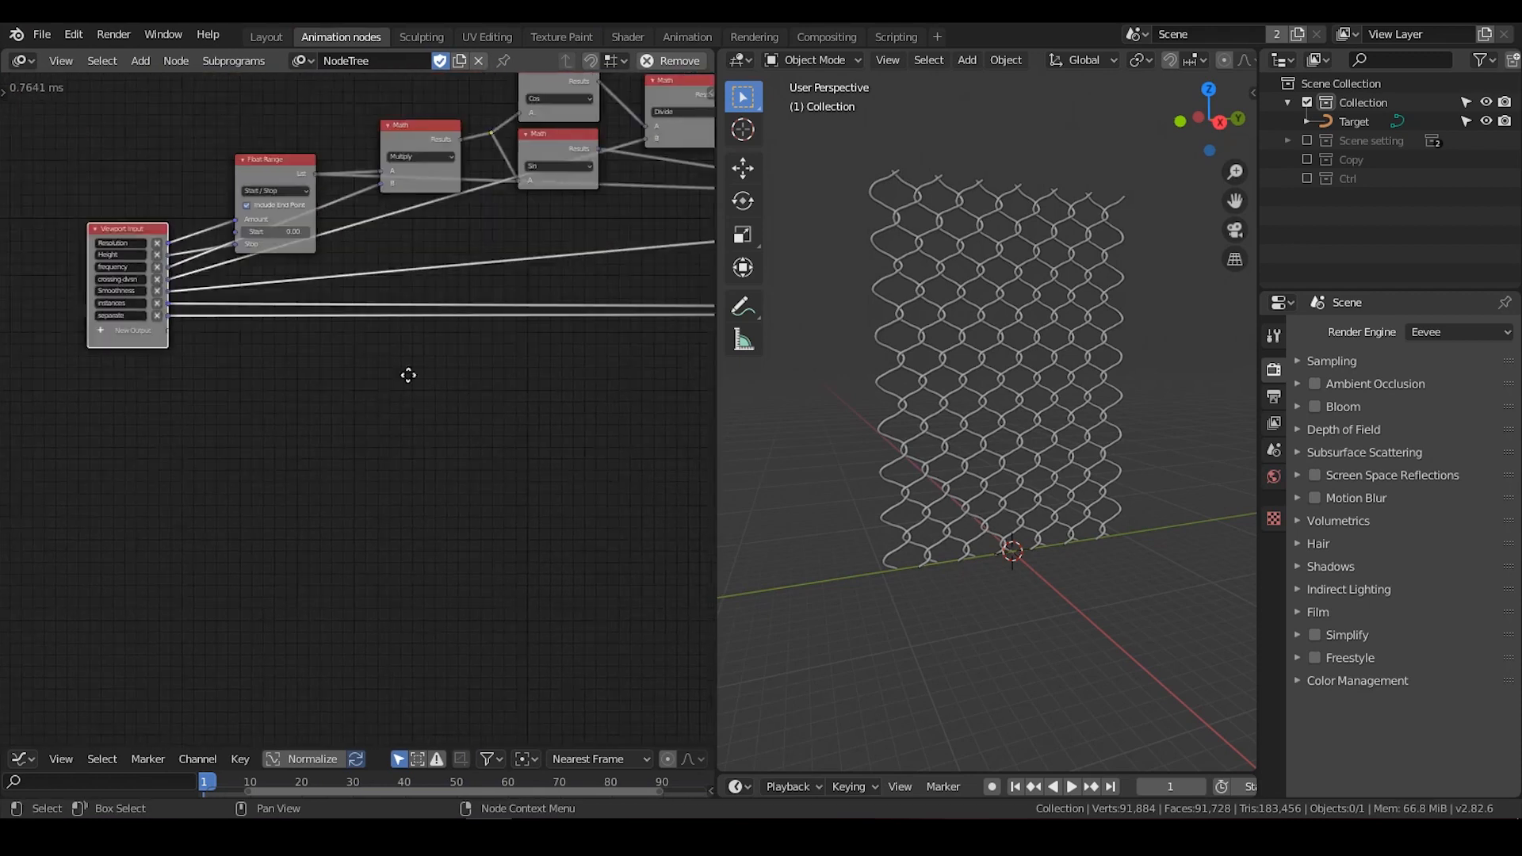
pyautogui.moveTo(408, 374); pyautogui.dragTo(195, 366, button='middle')
pyautogui.moveTo(604, 376); pyautogui.dragTo(329, 384, button='middle')
pyautogui.moveTo(586, 345); pyautogui.dragTo(357, 357, button='middle')
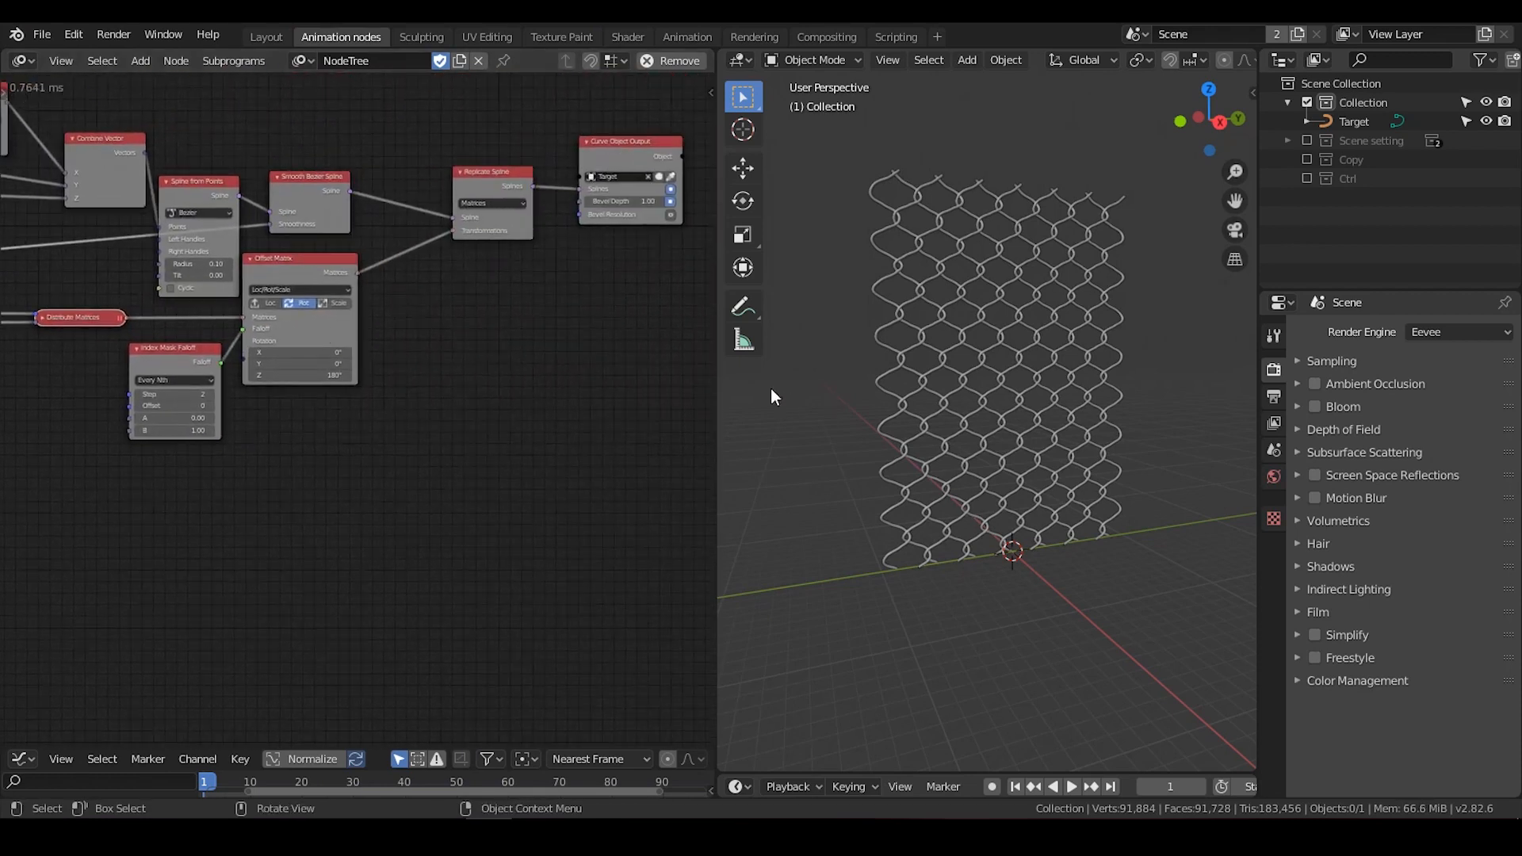
pyautogui.moveTo(716, 383); pyautogui.dragTo(462, 383)
pyautogui.press('n')
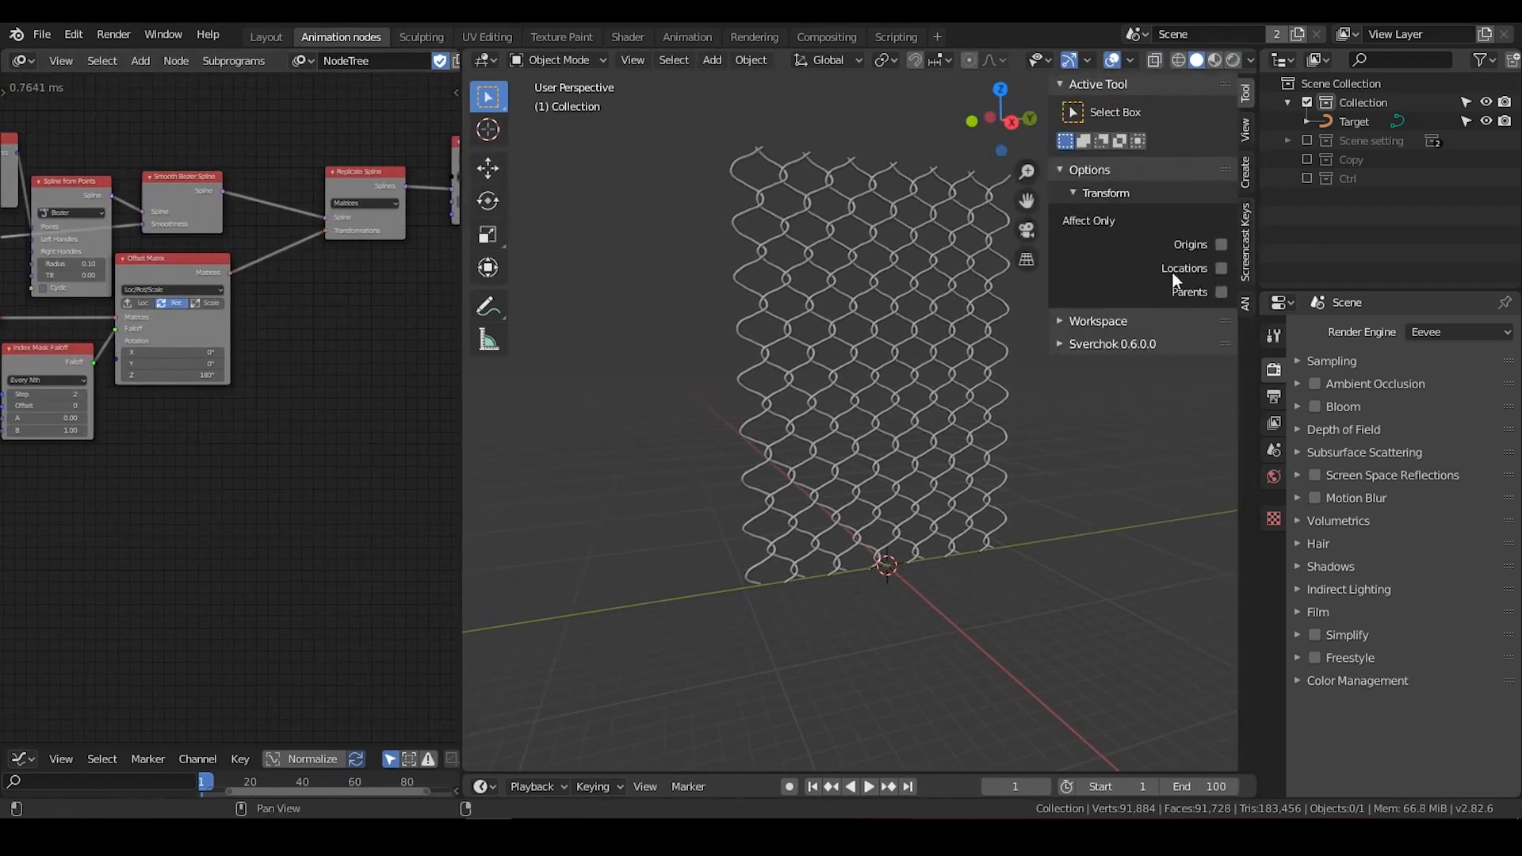
pyautogui.click(1245, 303)
# Set the fence's Smoothness to 2.43 and separate to 1.54 in the Viewport Input values
pyautogui.moveTo(949, 366); pyautogui.dragTo(876, 361, button='middle')
pyautogui.scroll(5, 873, 360)
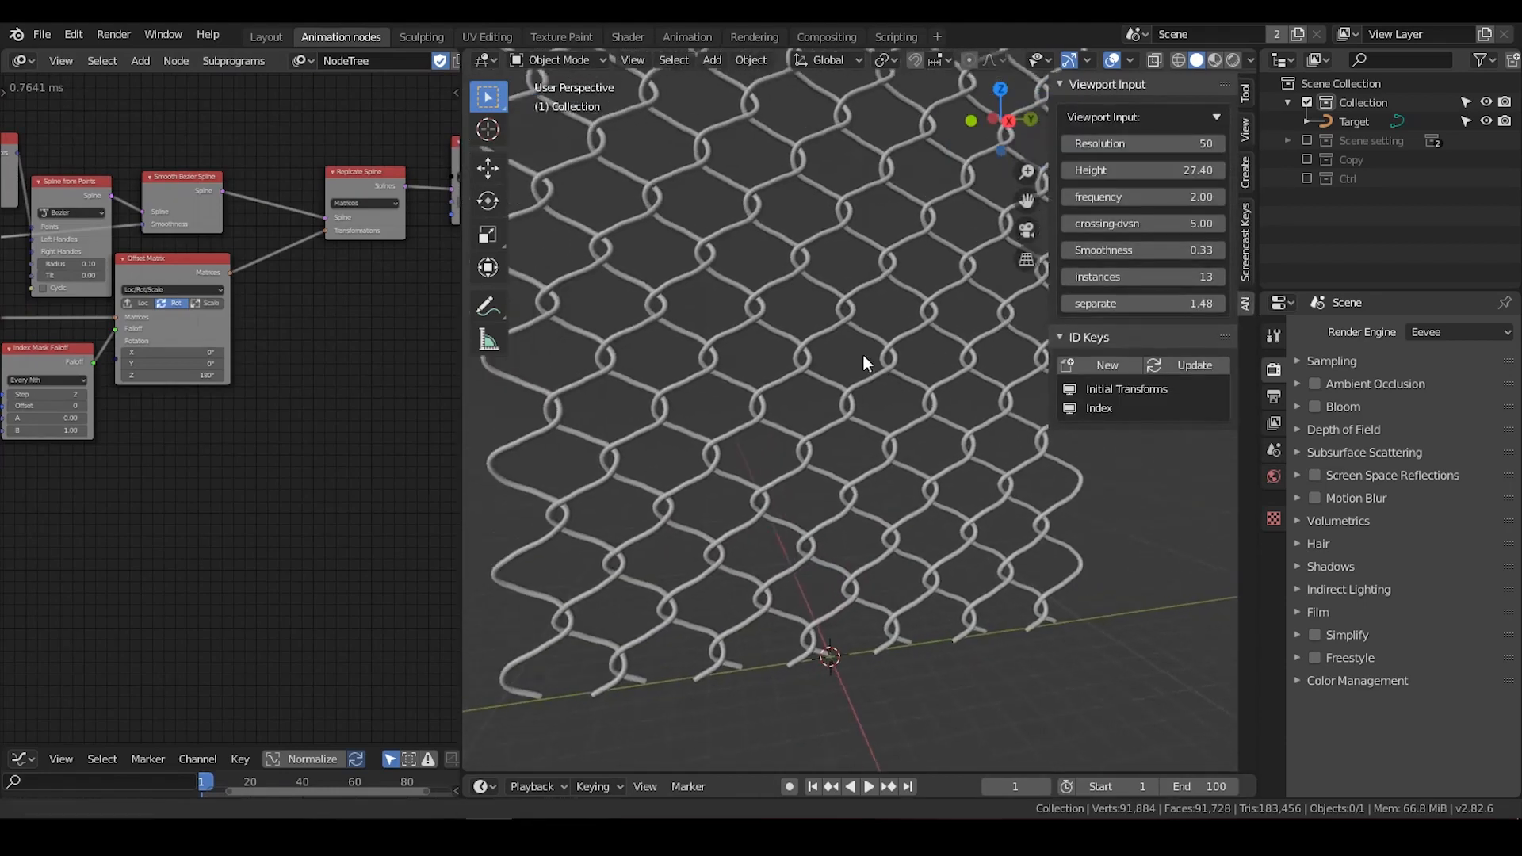
pyautogui.moveTo(1159, 250)
pyautogui.mouseDown()
pyautogui.moveTo(1221, 249)
pyautogui.moveTo(1174, 249)
pyautogui.mouseUp()
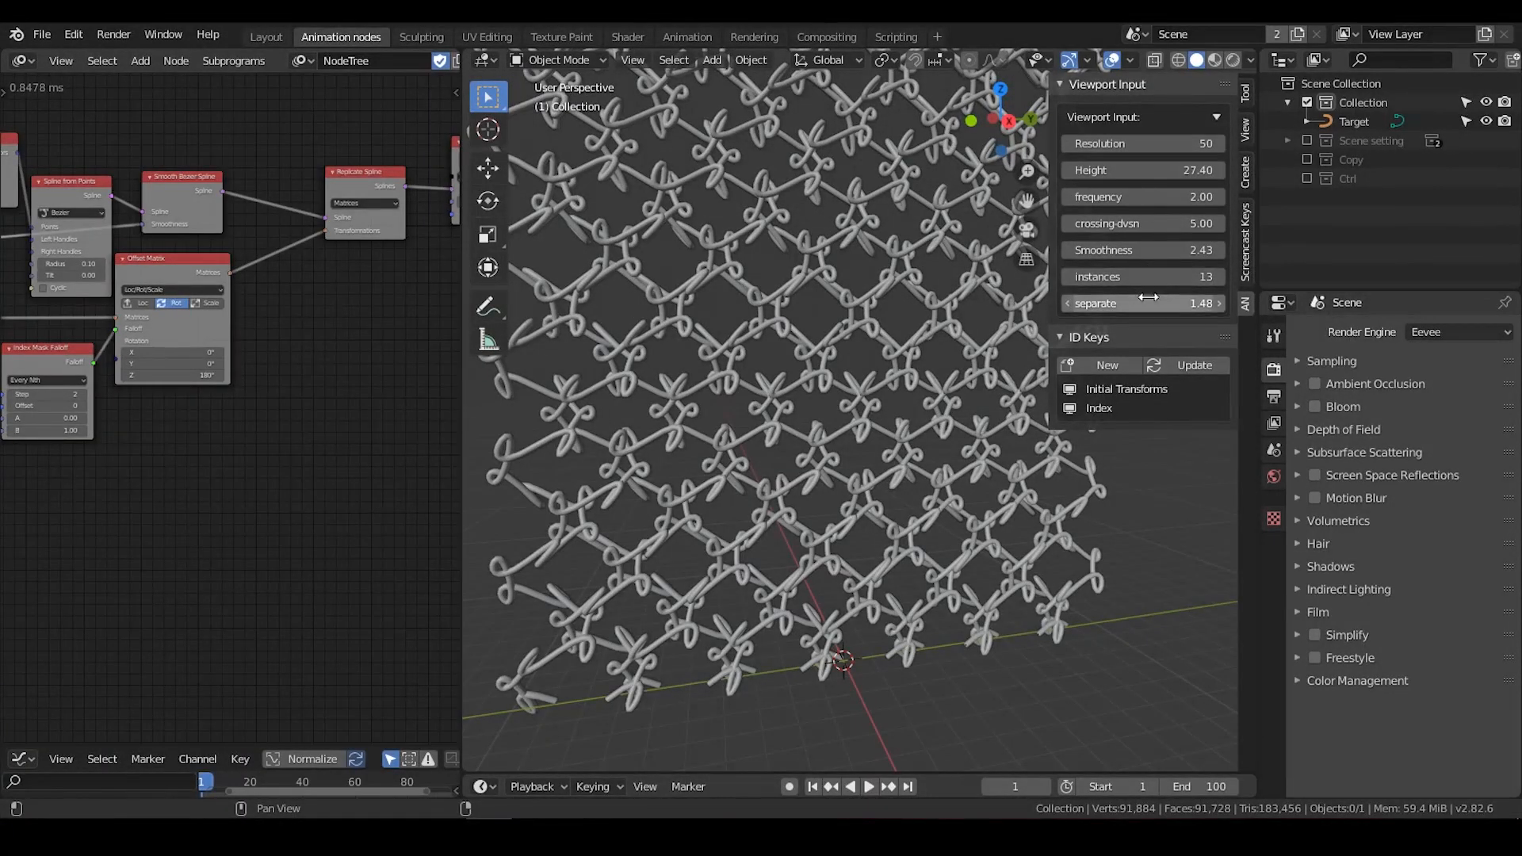
pyautogui.moveTo(1154, 303); pyautogui.dragTo(1186, 303)
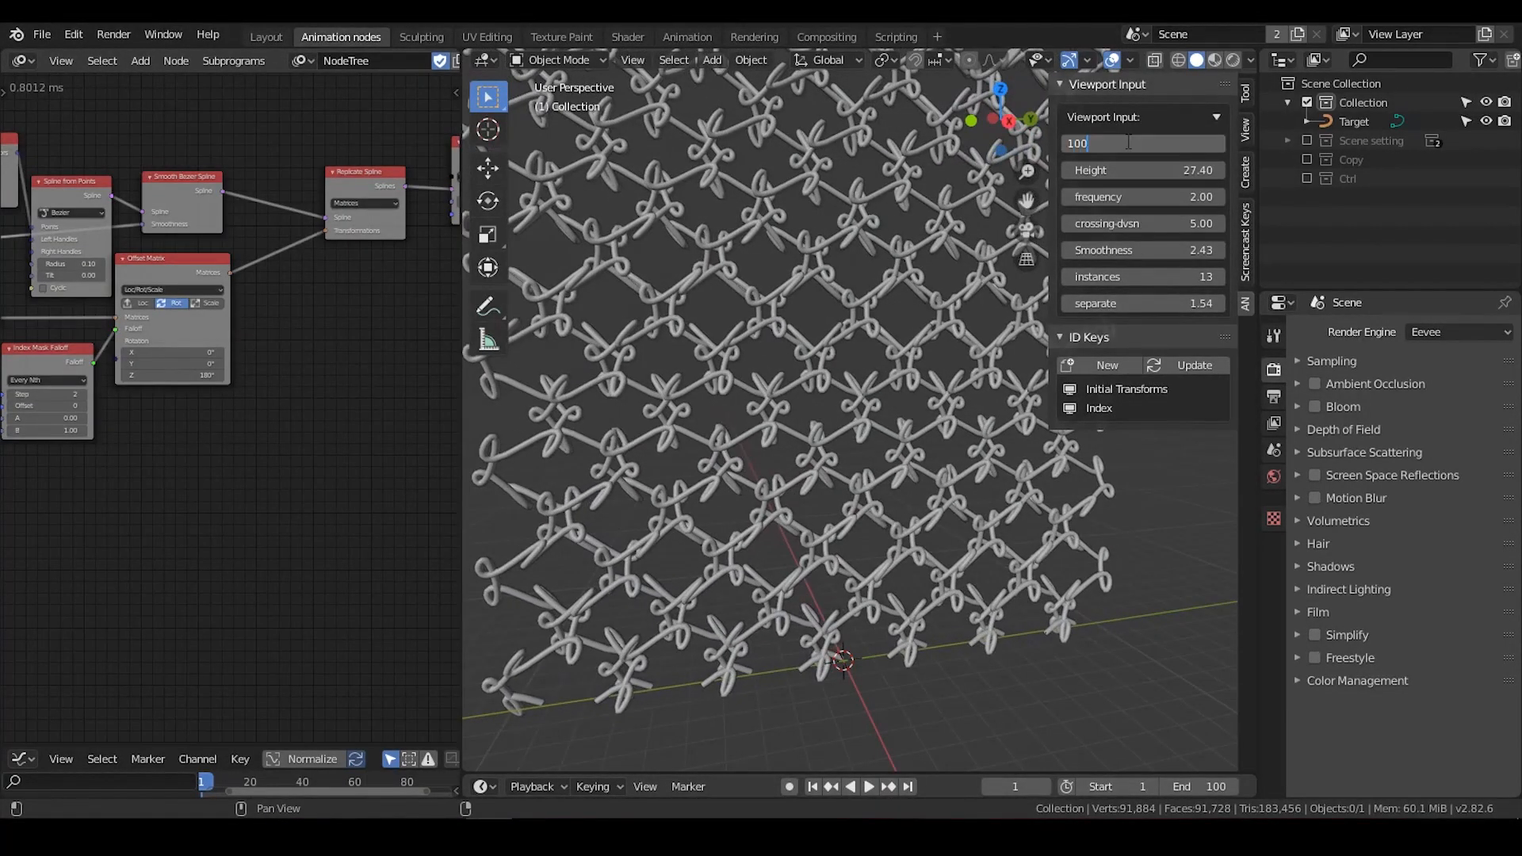
# Set the fence's Resolution to 100 in the Viewport Input values and inspect the mesh up close
pyautogui.press('Return')
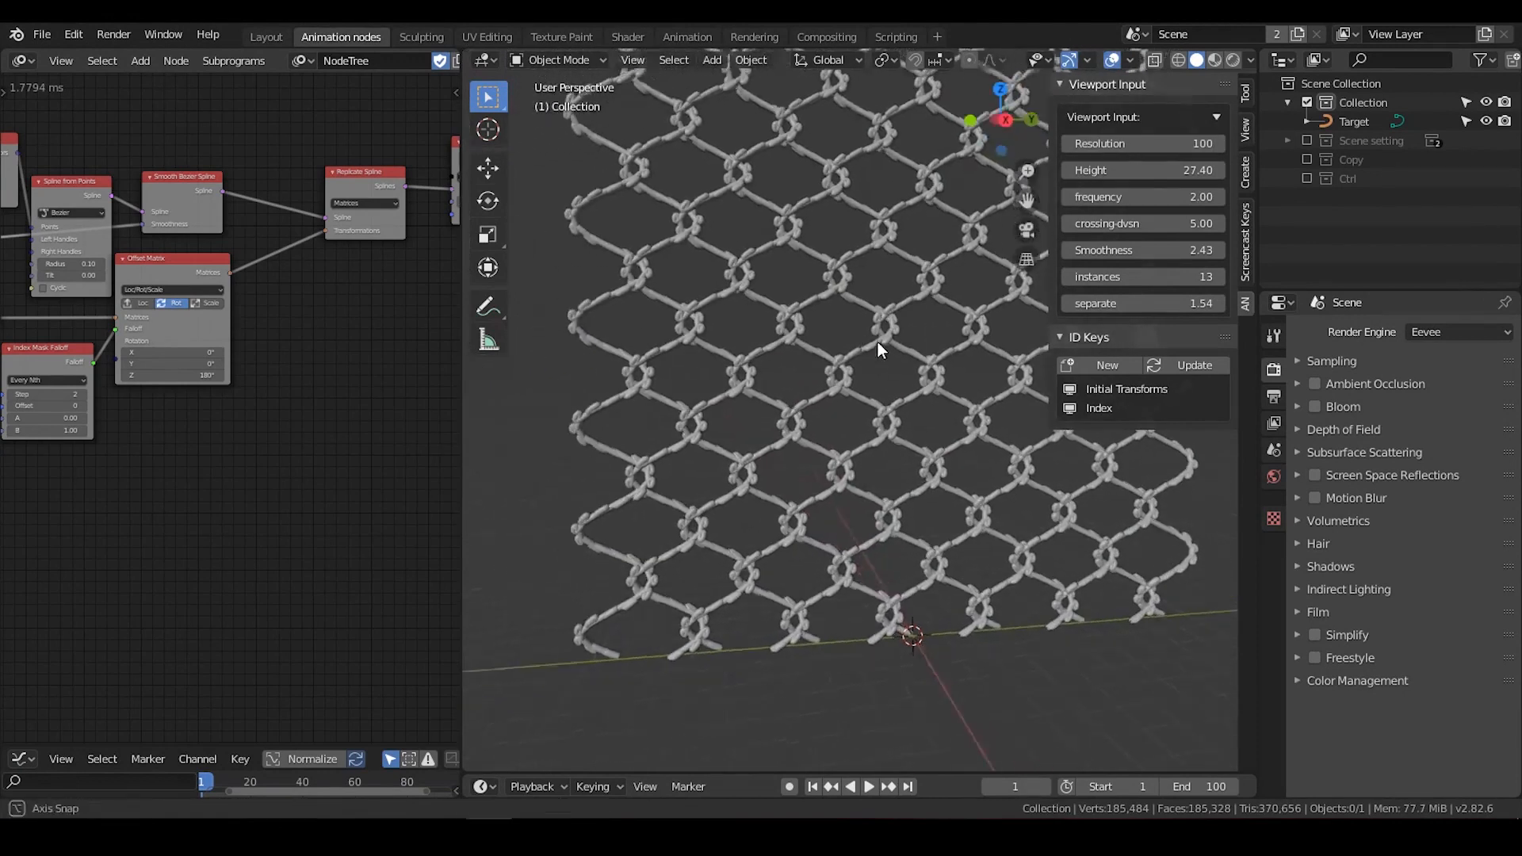
pyautogui.scroll(6, 872, 341)
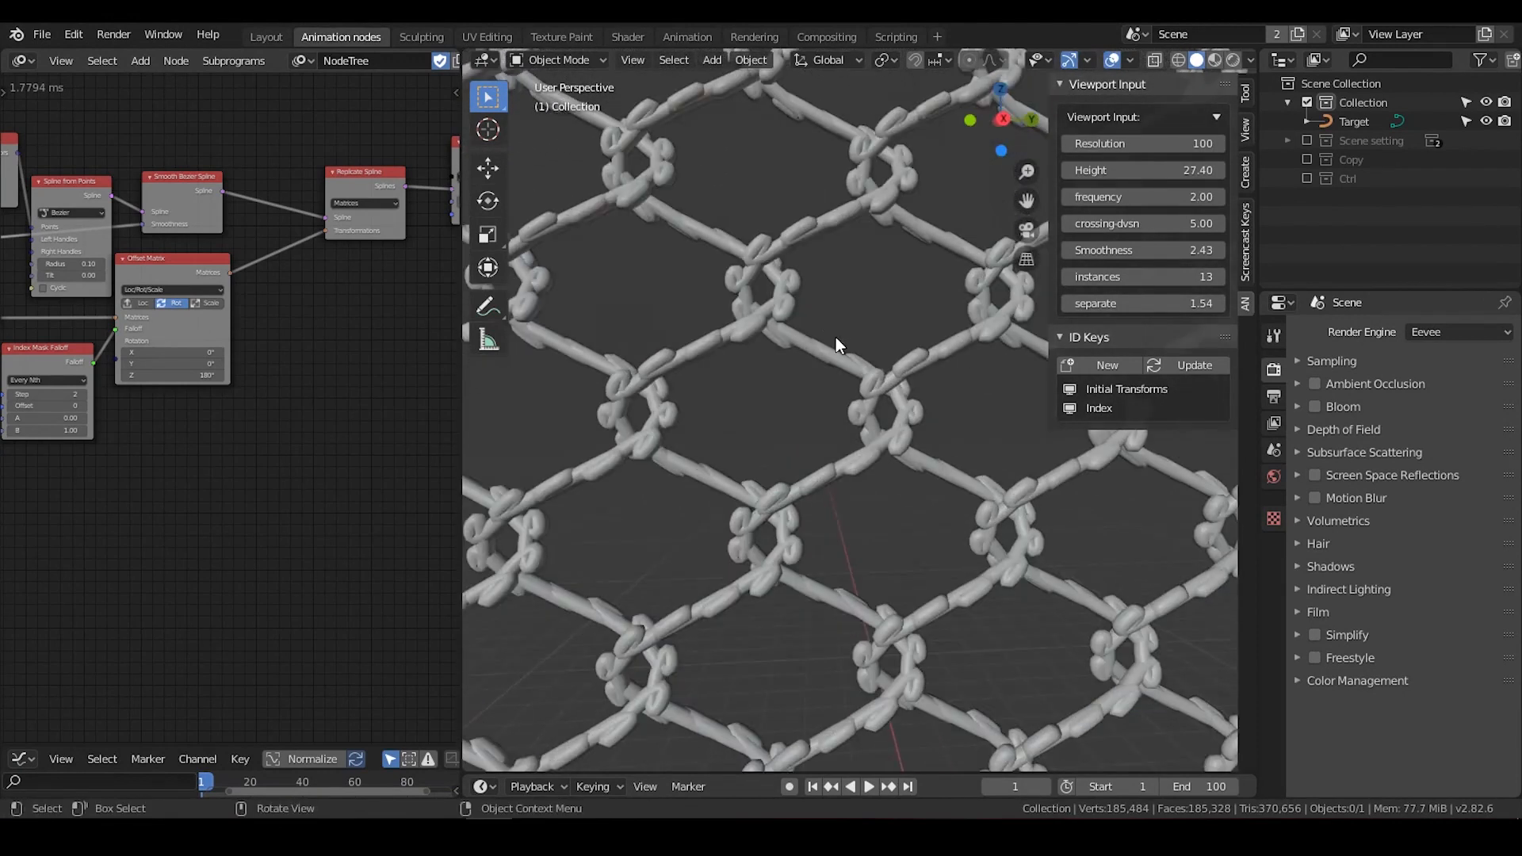
pyautogui.scroll(-3, 836, 336)
pyautogui.moveTo(854, 344); pyautogui.dragTo(909, 406, button='middle')
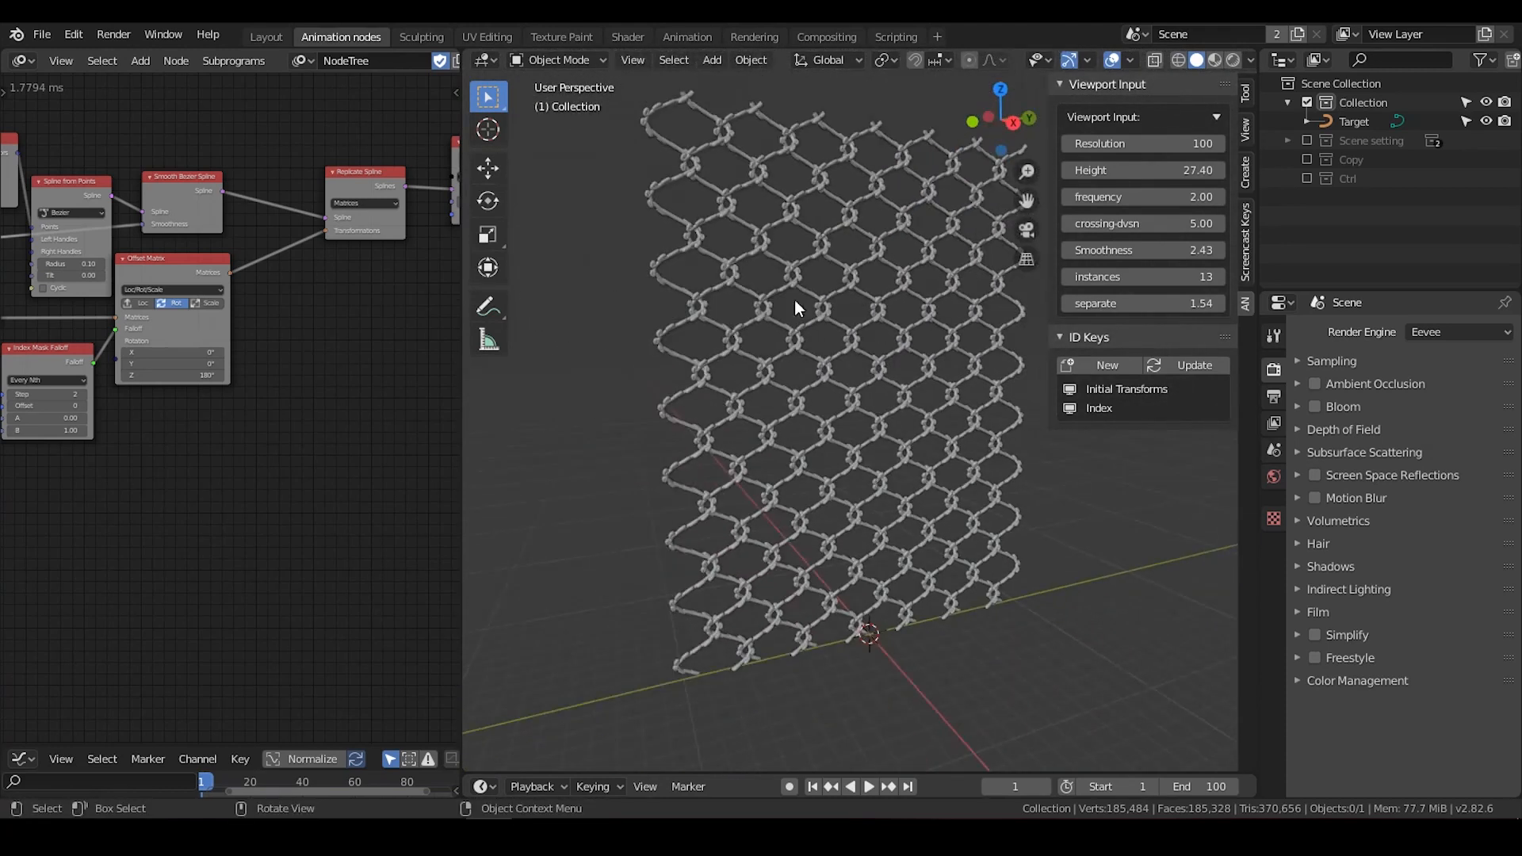
# Shift the Offset Matrix node slightly away from its neighbours and widen the node editor
pyautogui.moveTo(216, 267); pyautogui.dragTo(246, 281)
pyautogui.moveTo(934, 403)
pyautogui.mouseDown(button='middle')
pyautogui.moveTo(924, 394)
pyautogui.moveTo(959, 416)
pyautogui.mouseUp(button='middle')
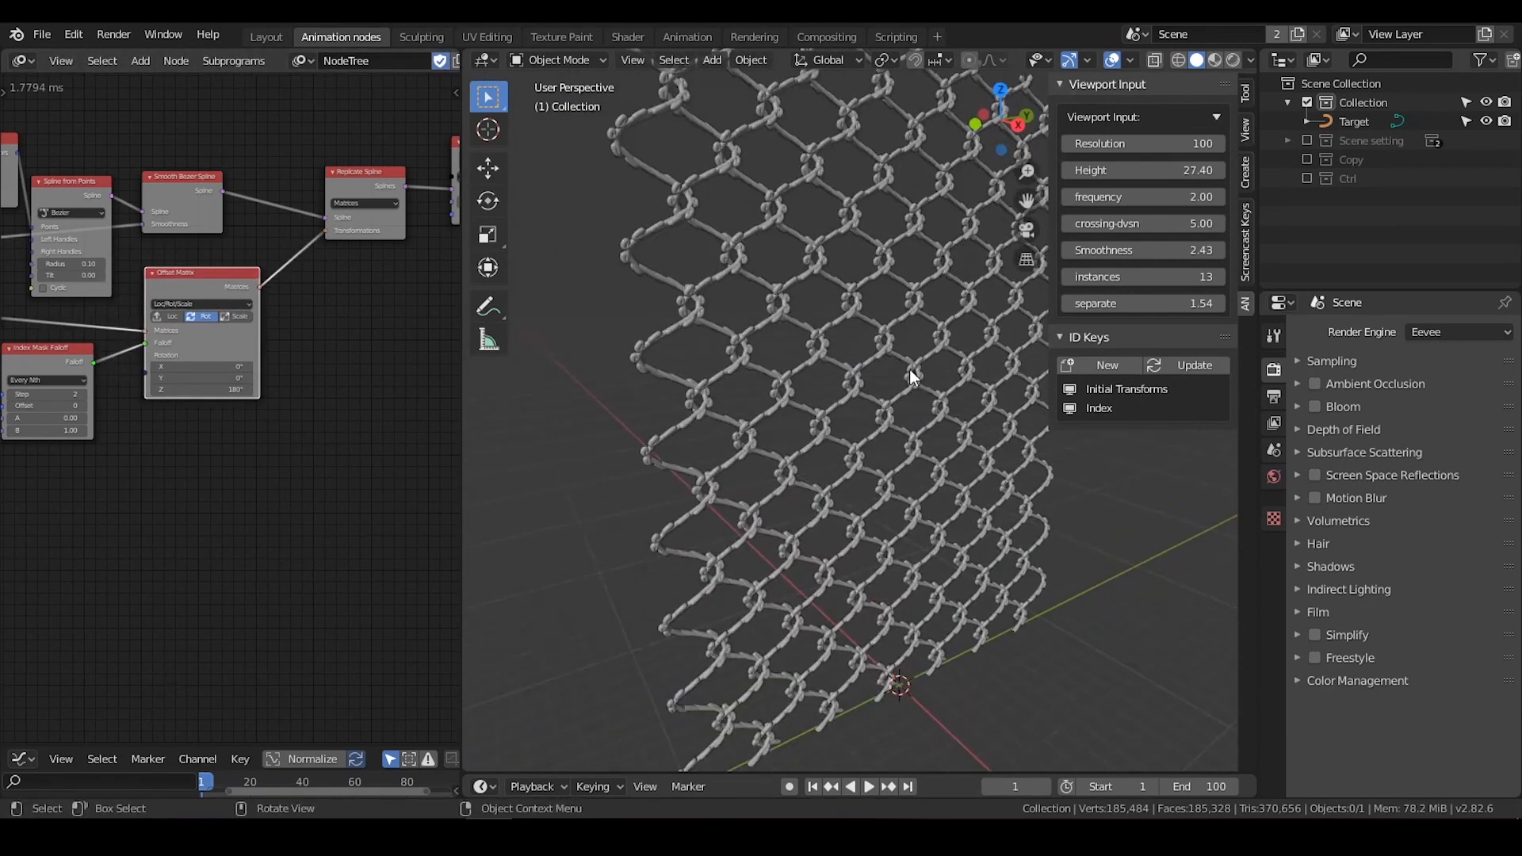
pyautogui.moveTo(911, 367); pyautogui.dragTo(862, 366, button='middle')
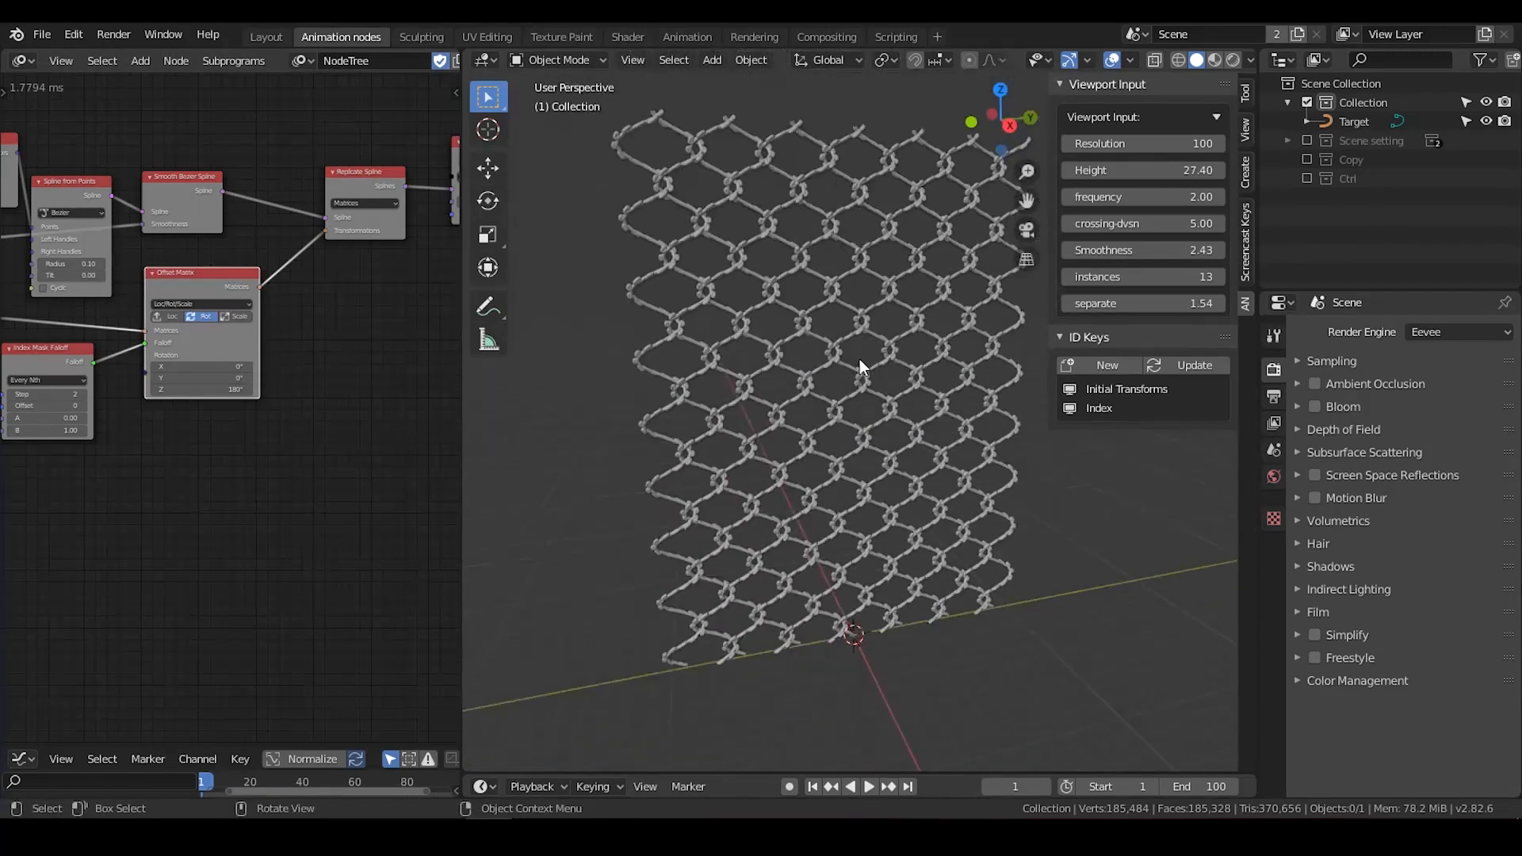
pyautogui.moveTo(186, 418); pyautogui.dragTo(363, 408, button='middle')
pyautogui.scroll(-1, 230, 387)
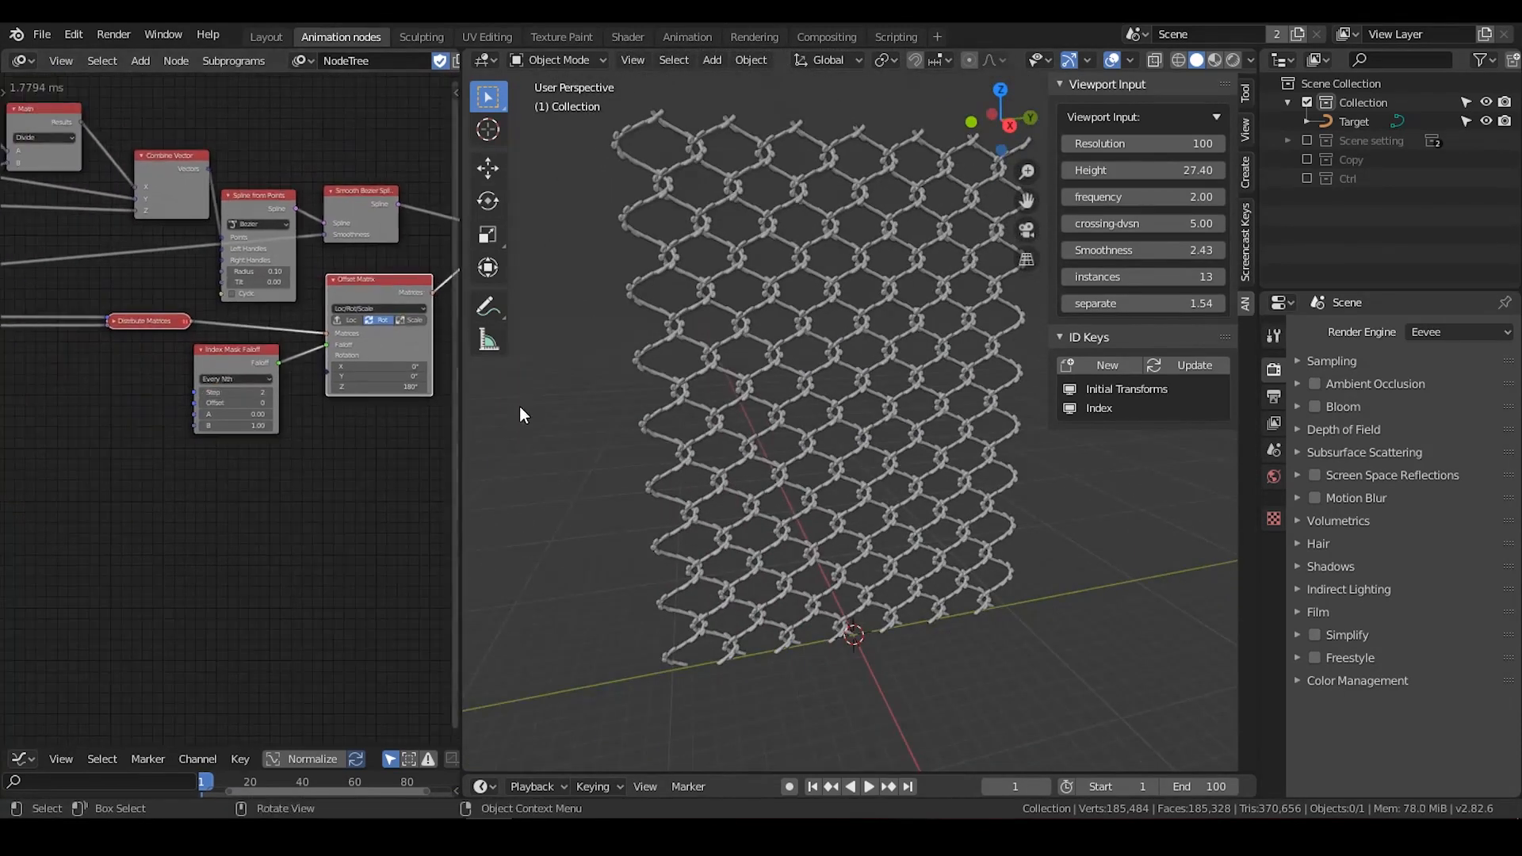
pyautogui.moveTo(462, 402); pyautogui.dragTo(653, 383)
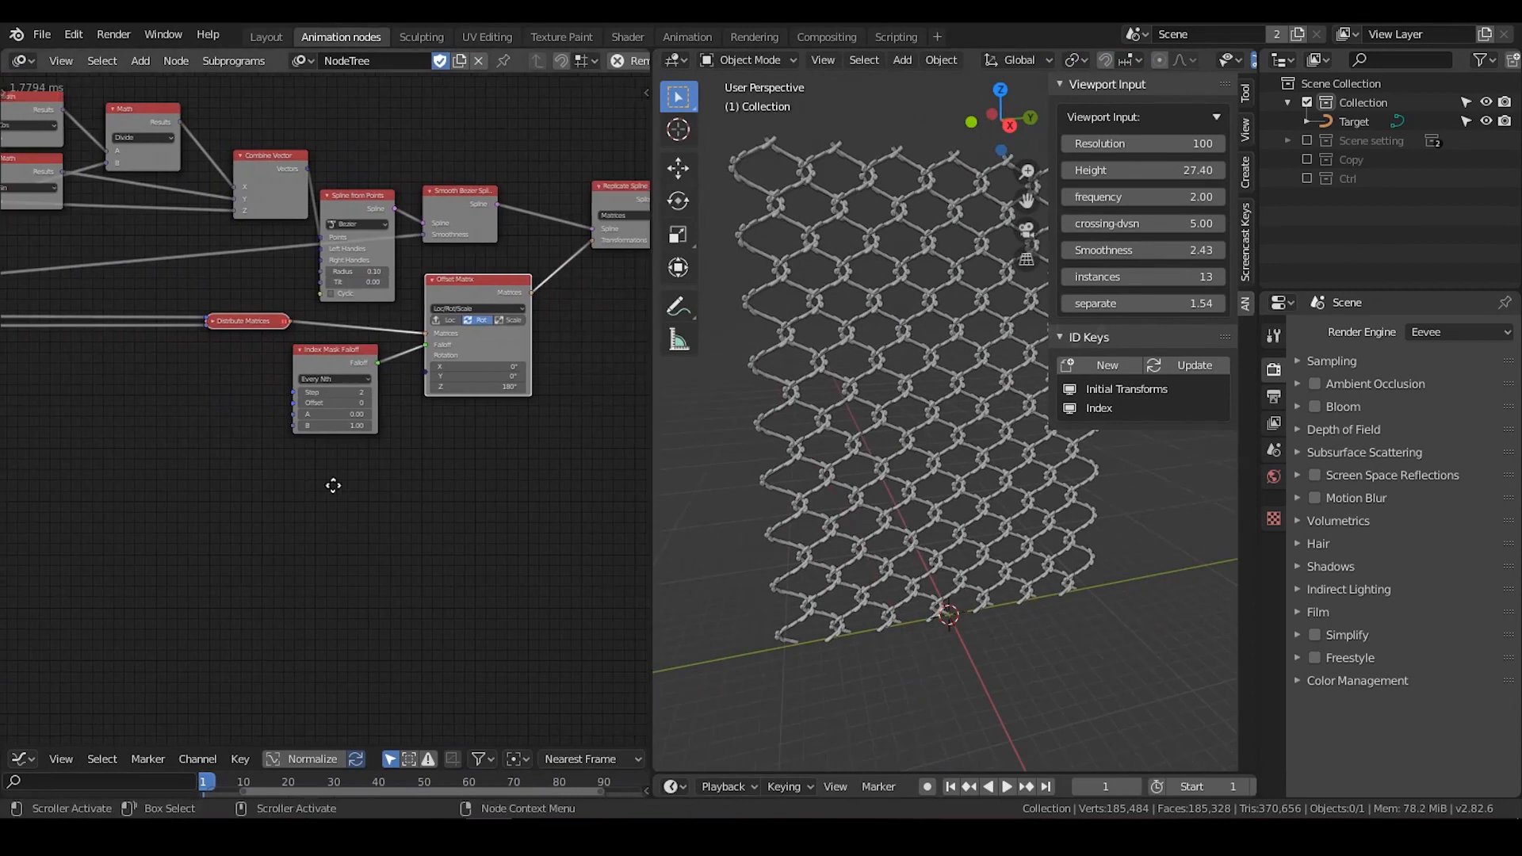
pyautogui.scroll(-2, 349, 491)
pyautogui.moveTo(363, 497); pyautogui.dragTo(336, 489, button='middle')
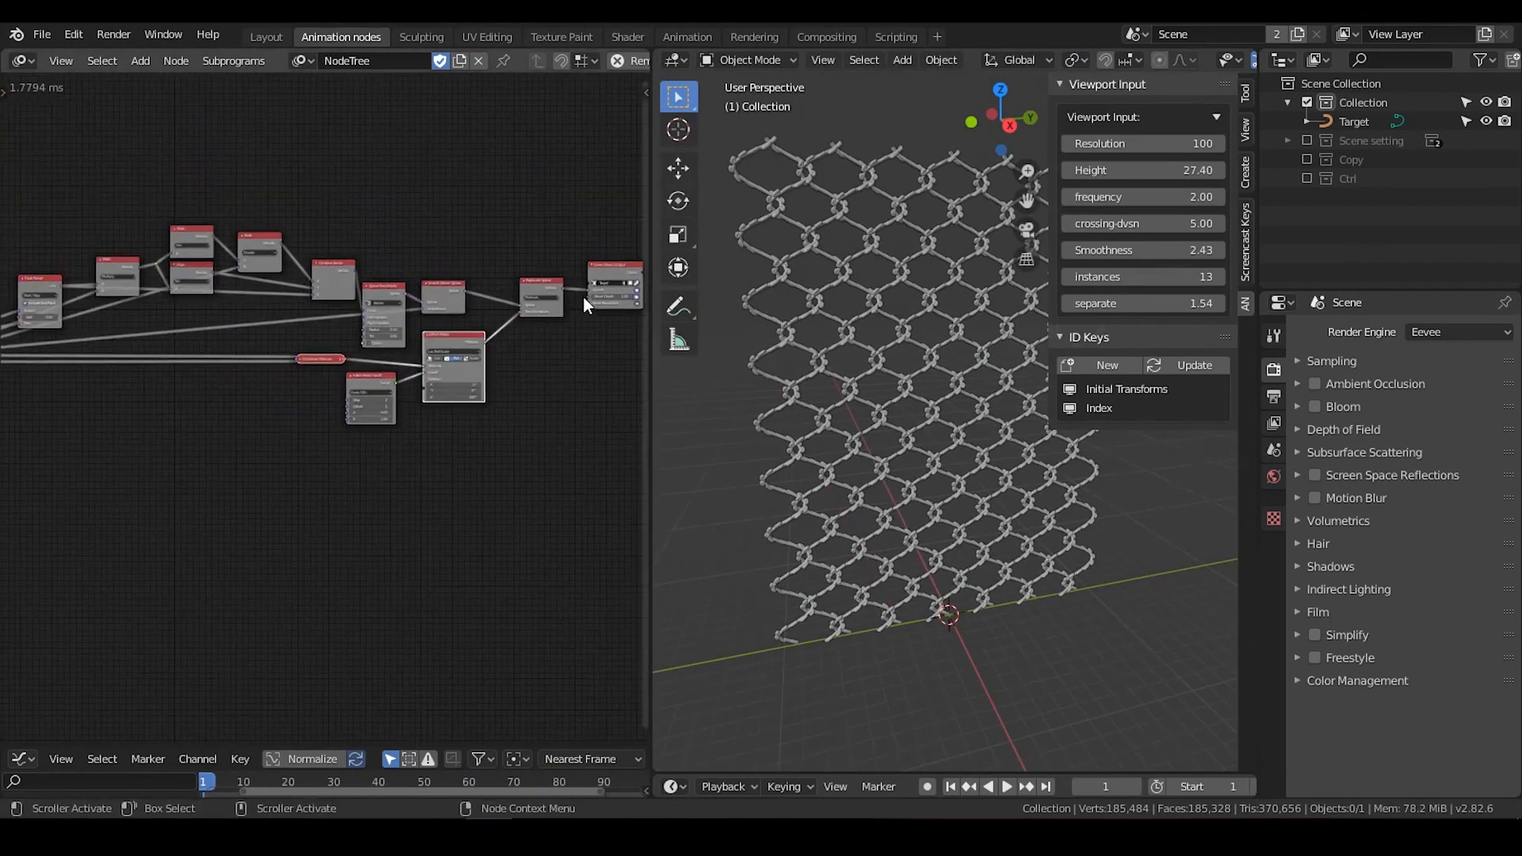
# Link the curve output node's Bevel Depth to a new Viewport Input output named Bevel Depth
pyautogui.moveTo(596, 287); pyautogui.dragTo(266, 371)
pyautogui.moveTo(73, 381); pyautogui.dragTo(99, 421)
pyautogui.moveTo(99, 421); pyautogui.dragTo(163, 406, button='middle')
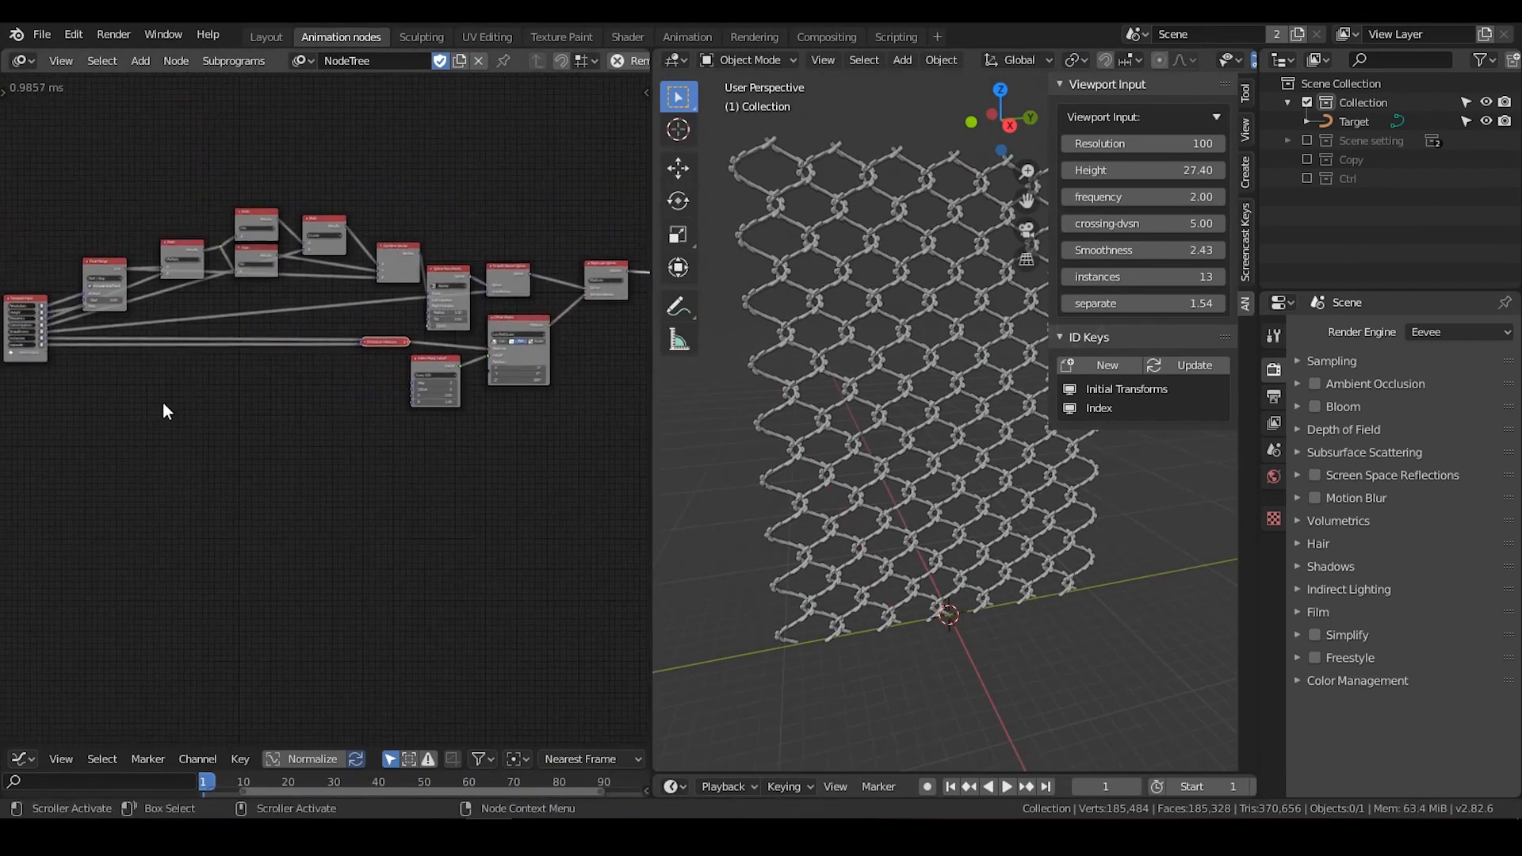
pyautogui.scroll(-1, 164, 406)
pyautogui.moveTo(629, 290); pyautogui.dragTo(69, 357)
pyautogui.moveTo(147, 384); pyautogui.dragTo(464, 393, button='middle')
pyautogui.scroll(9, 195, 409)
pyautogui.scroll(4, 336, 386)
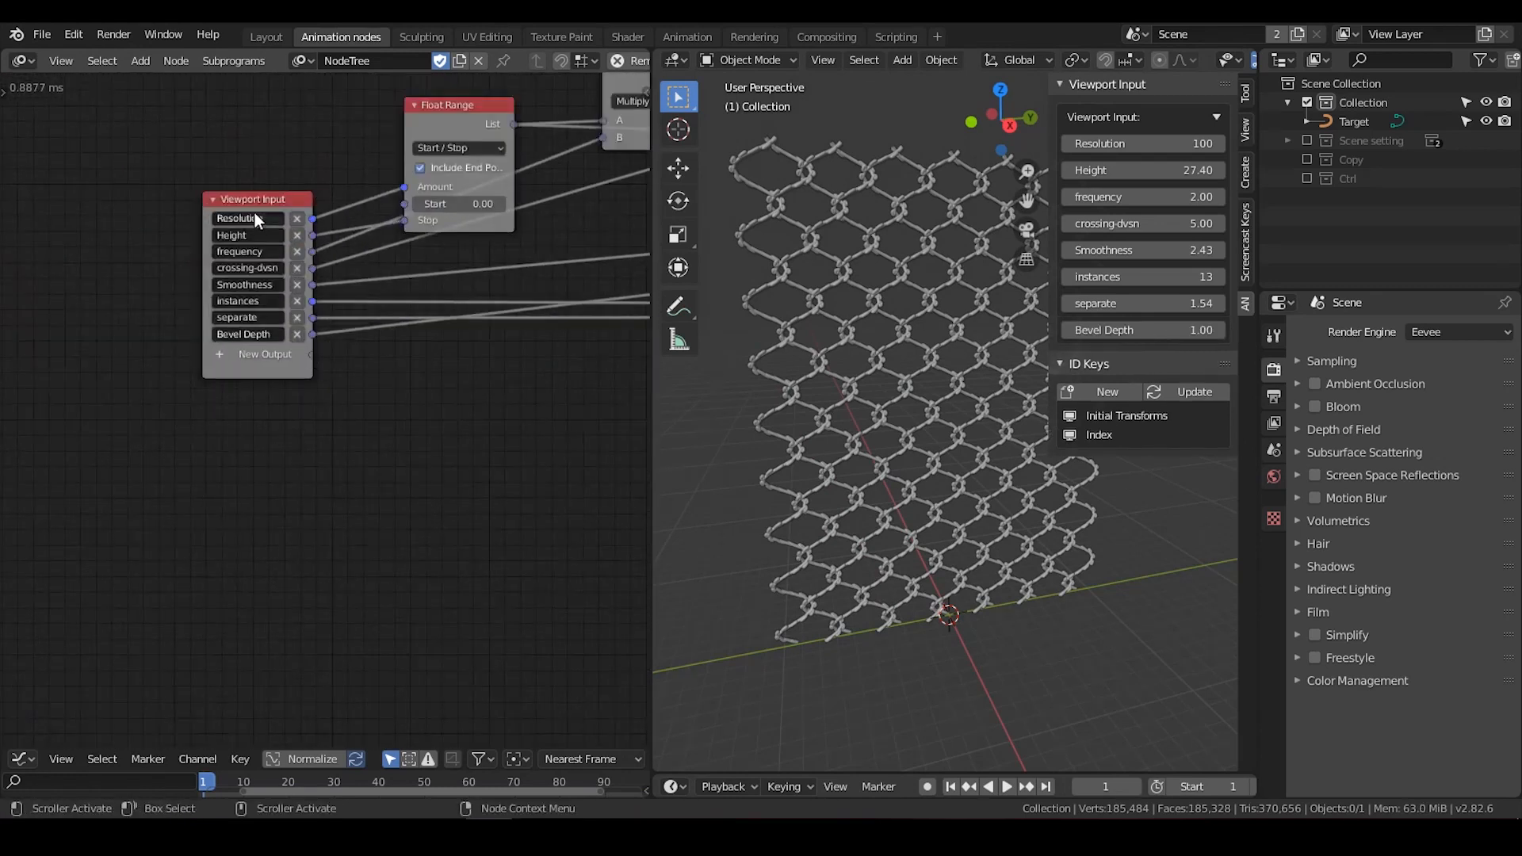
# Reorder the Viewport Input outputs so Bevel Depth sits between Smoothness and instances
pyautogui.press('n')
pyautogui.click(492, 363)
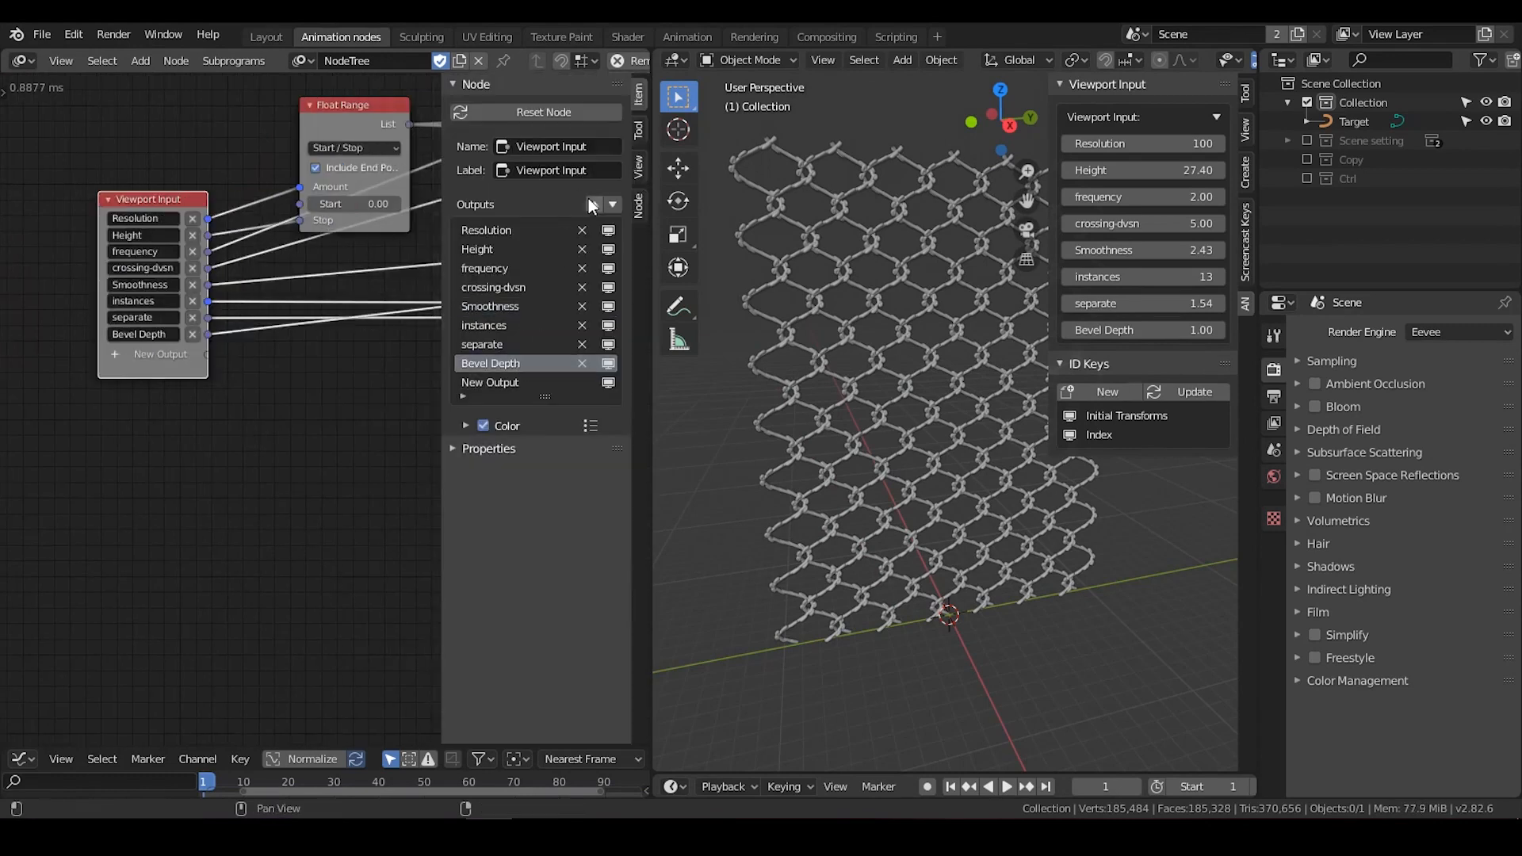
pyautogui.click(593, 204)
pyautogui.click(594, 204)
pyautogui.press('n')
# Save the Blender file and clear the selection in the node tree
pyautogui.moveTo(436, 377); pyautogui.dragTo(151, 359, button='middle')
pyautogui.scroll(-2, 151, 358)
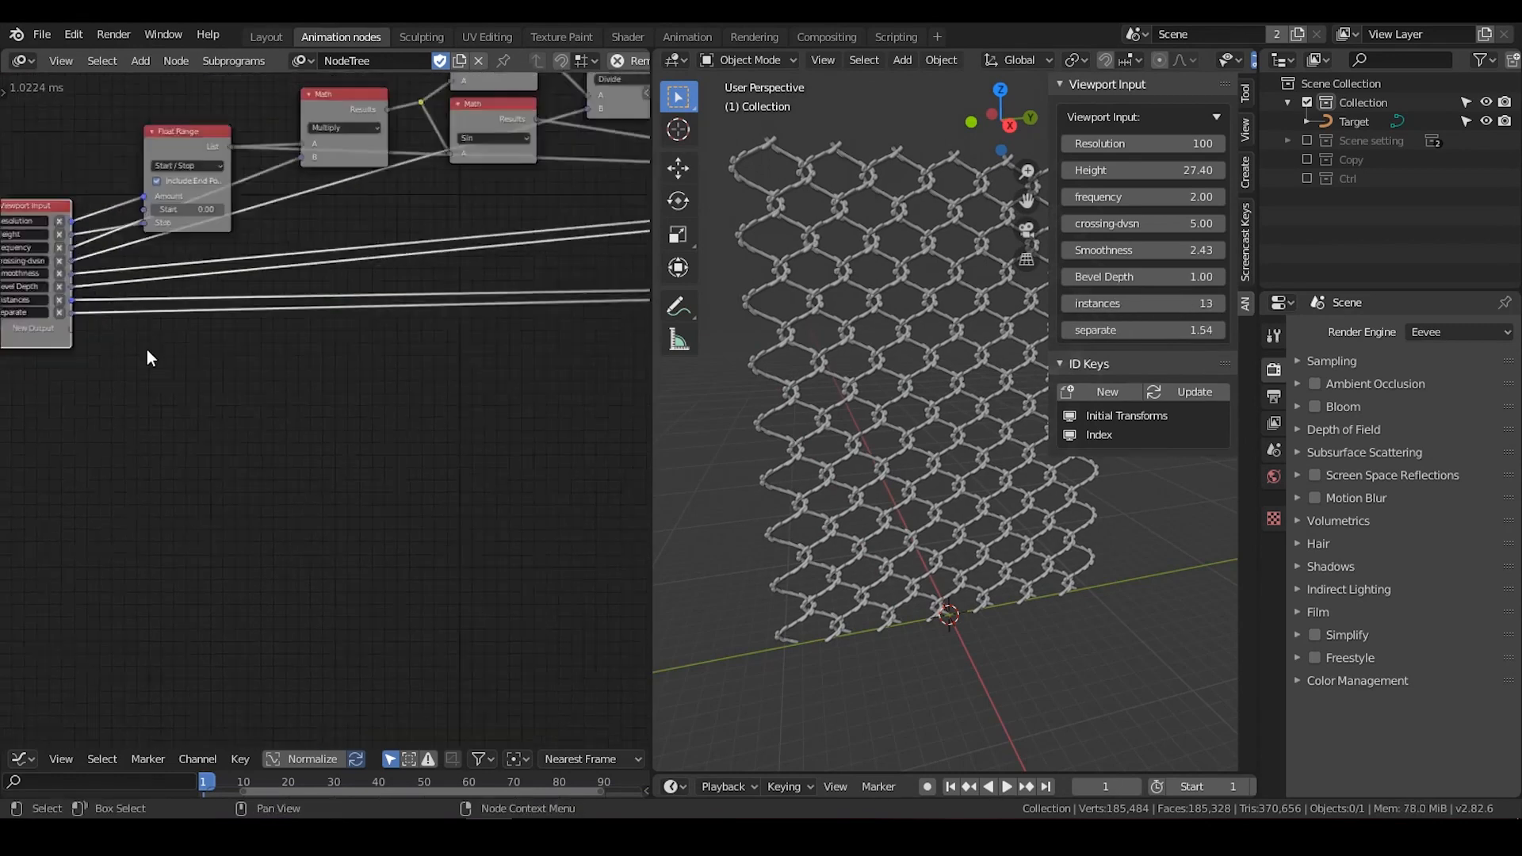
pyautogui.scroll(-5, 162, 355)
pyautogui.scroll(-4, 338, 352)
pyautogui.moveTo(425, 356); pyautogui.dragTo(327, 352, button='middle')
pyautogui.scroll(-3, 326, 352)
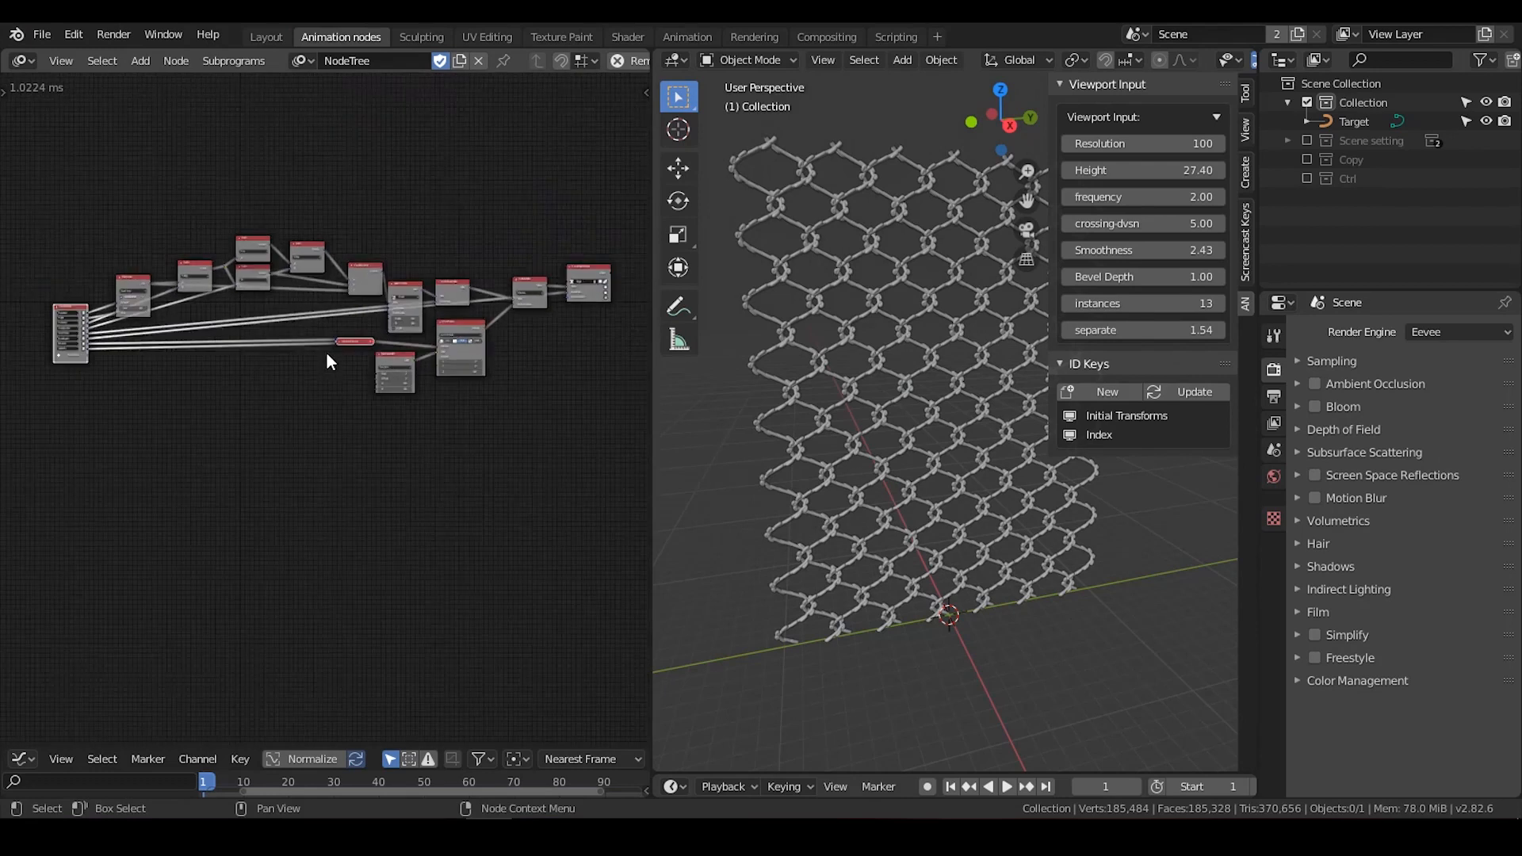
pyautogui.scroll(1, 333, 352)
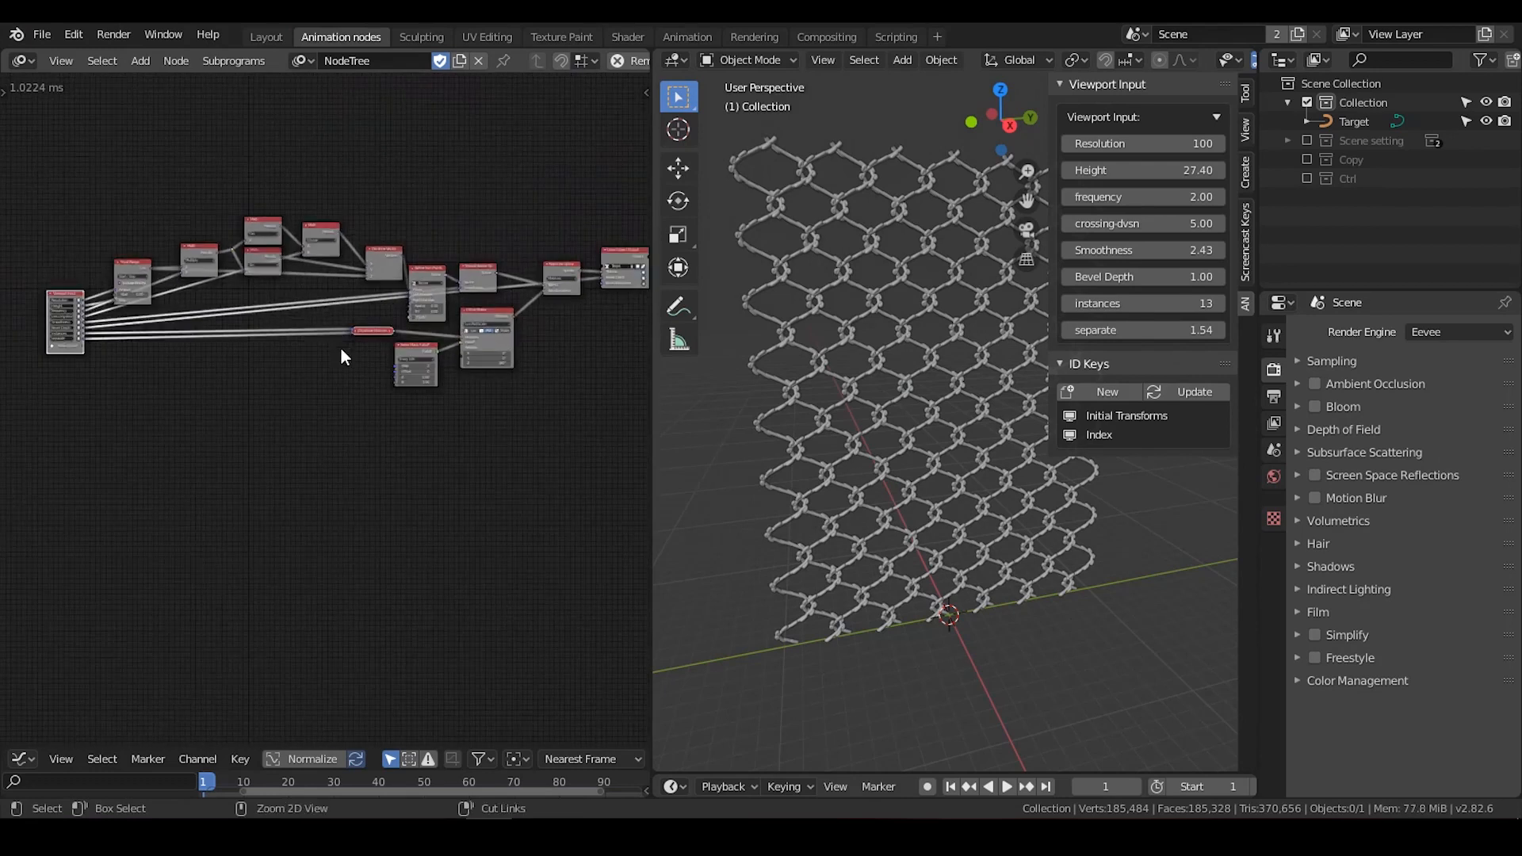
pyautogui.hotkey('ctrl', 's')
pyautogui.click(341, 349)
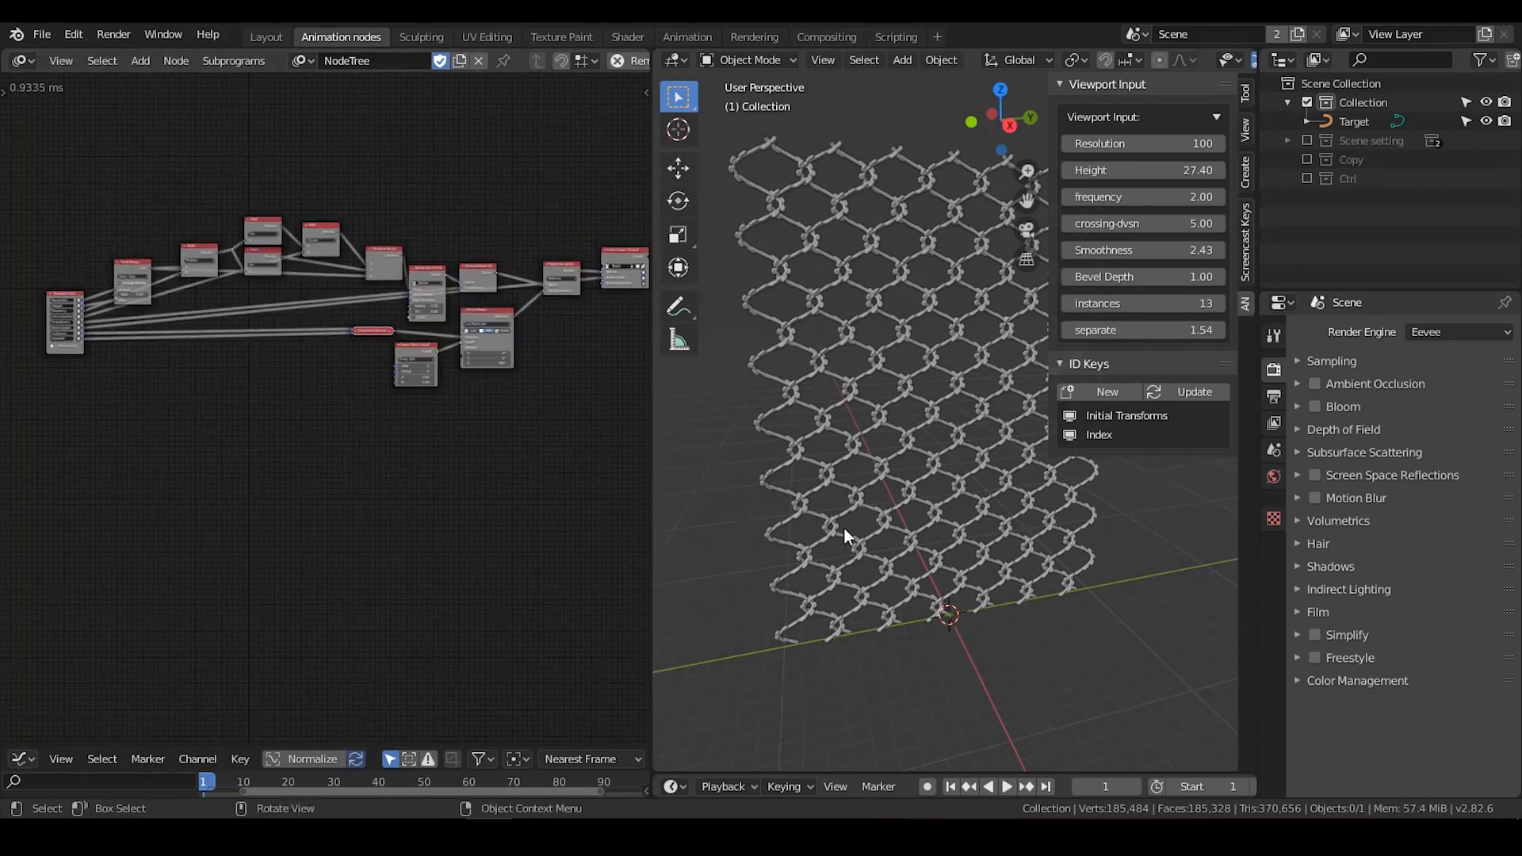
# Set the fence's Smoothness to 0.33, and hide the Viewport Input values to inspect the wire mesh
pyautogui.scroll(4, 861, 516)
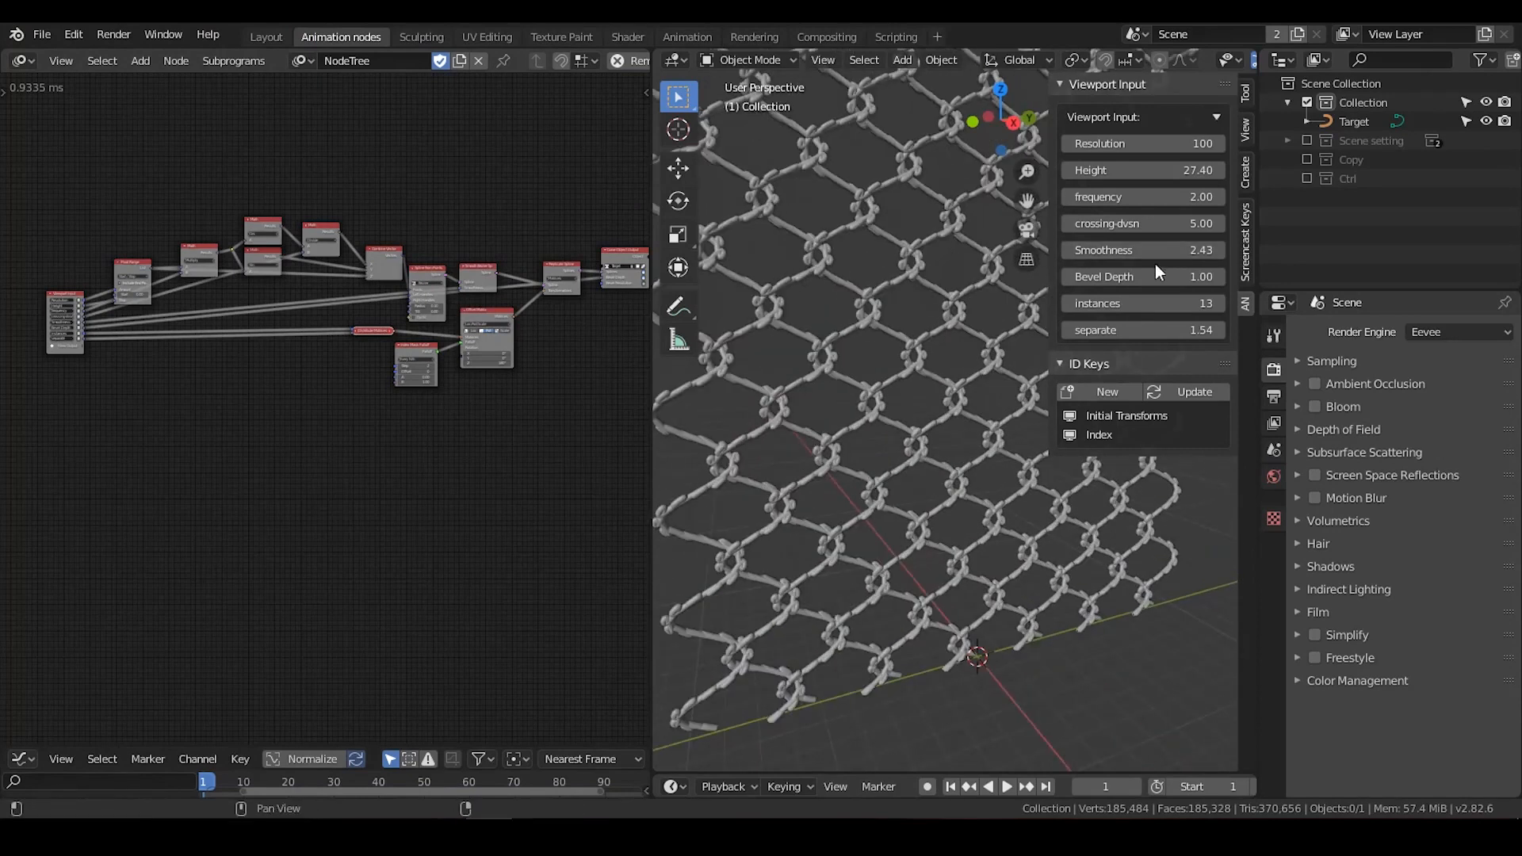
pyautogui.write('3')
pyautogui.press('Return')
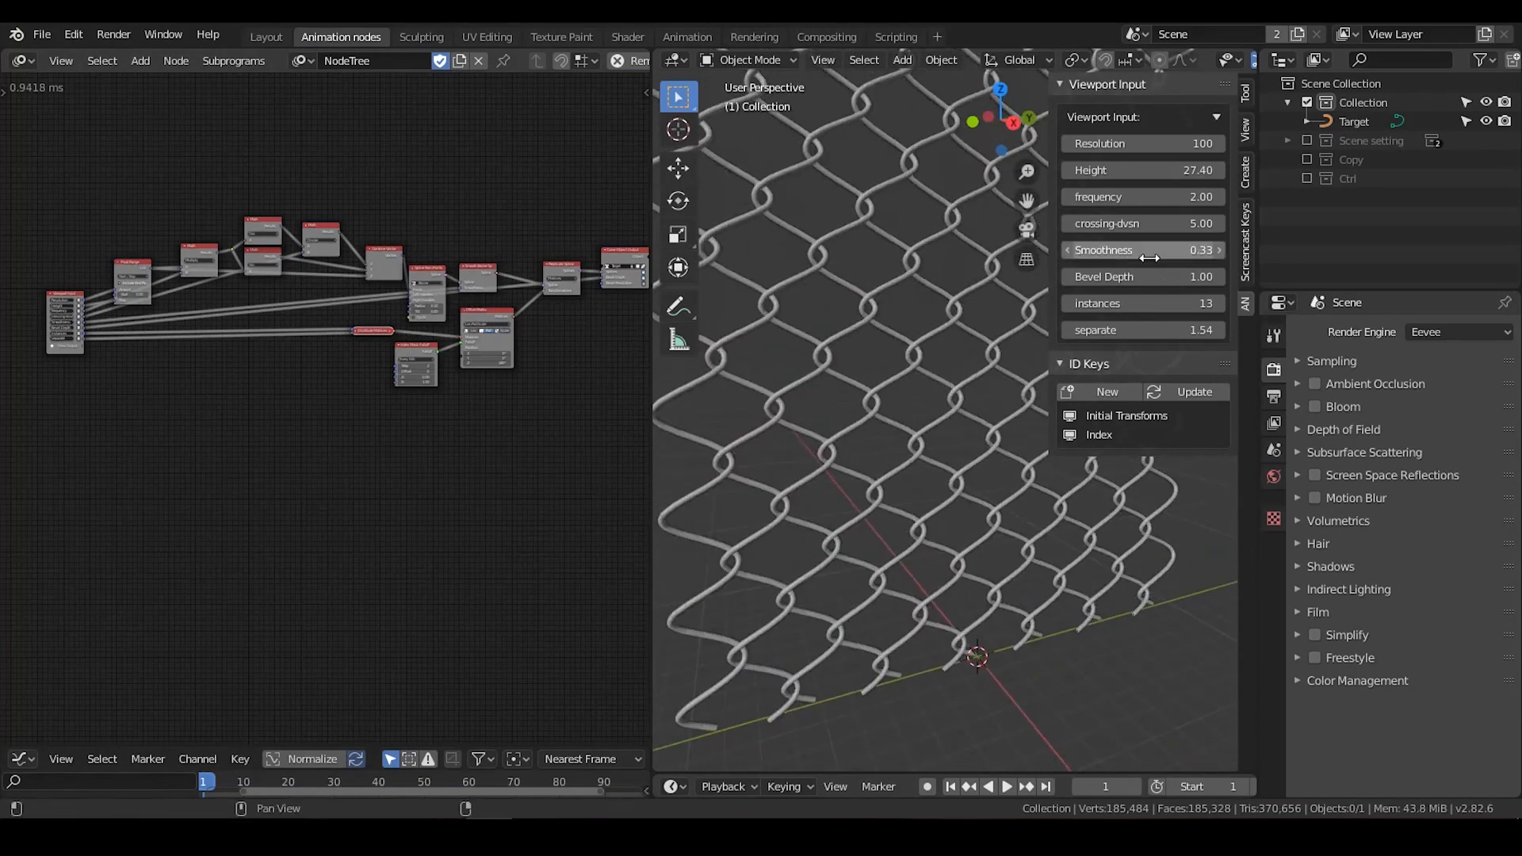
pyautogui.keyDown('shift'); pyautogui.moveTo(906, 343); pyautogui.dragTo(979, 340, button='middle'); pyautogui.keyUp('shift')
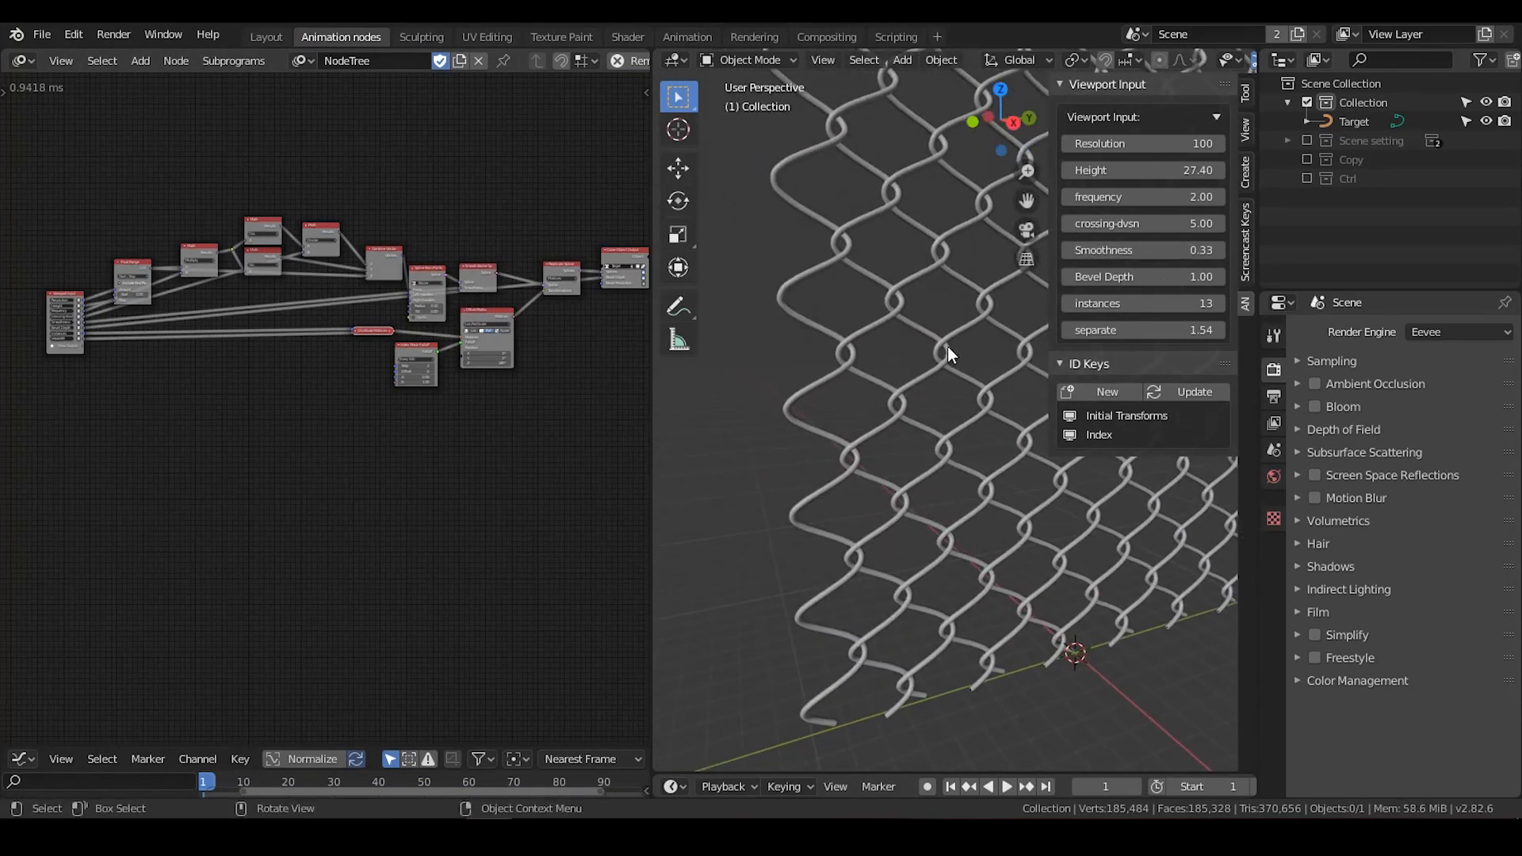
pyautogui.press('n')
pyautogui.scroll(3, 868, 308)
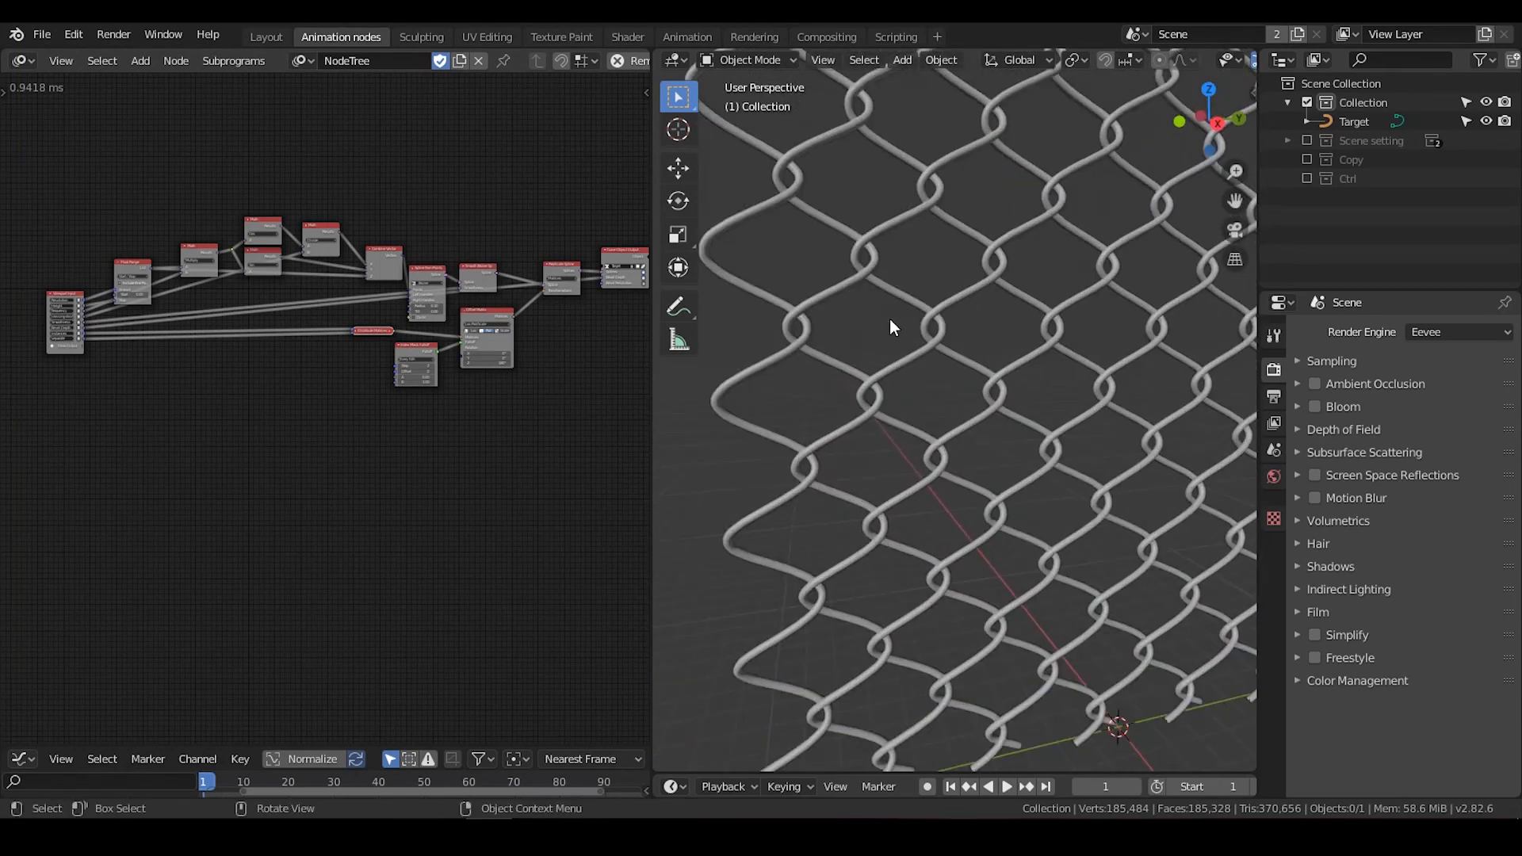
pyautogui.moveTo(883, 327); pyautogui.dragTo(917, 316, button='middle')
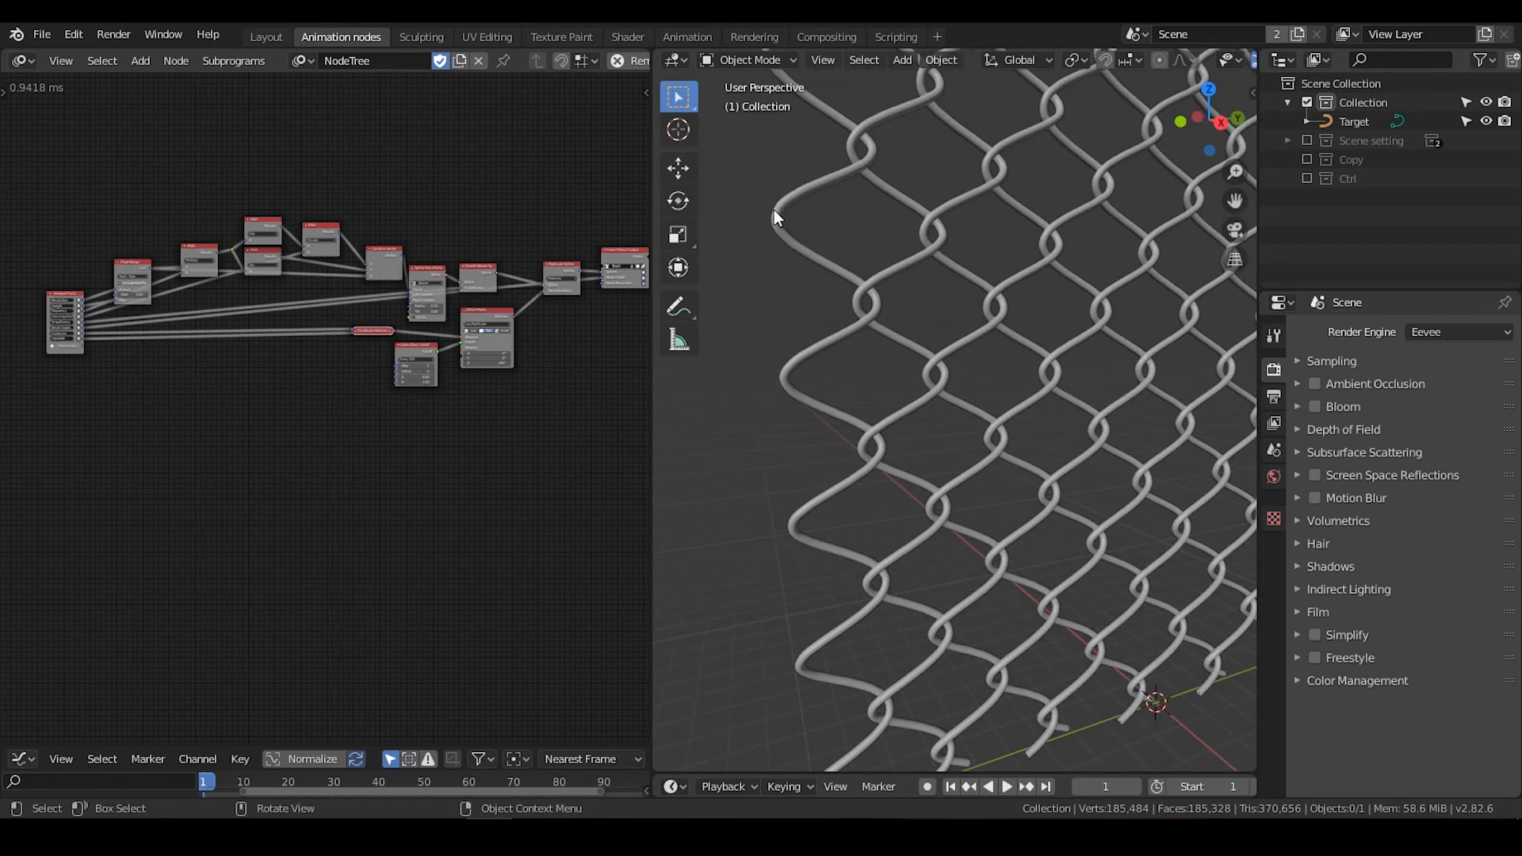
# Move the Viewport Input, Float Range and Math nodes horizontally away from Combine Vector to free up space
pyautogui.moveTo(333, 290); pyautogui.dragTo(432, 282, button='middle')
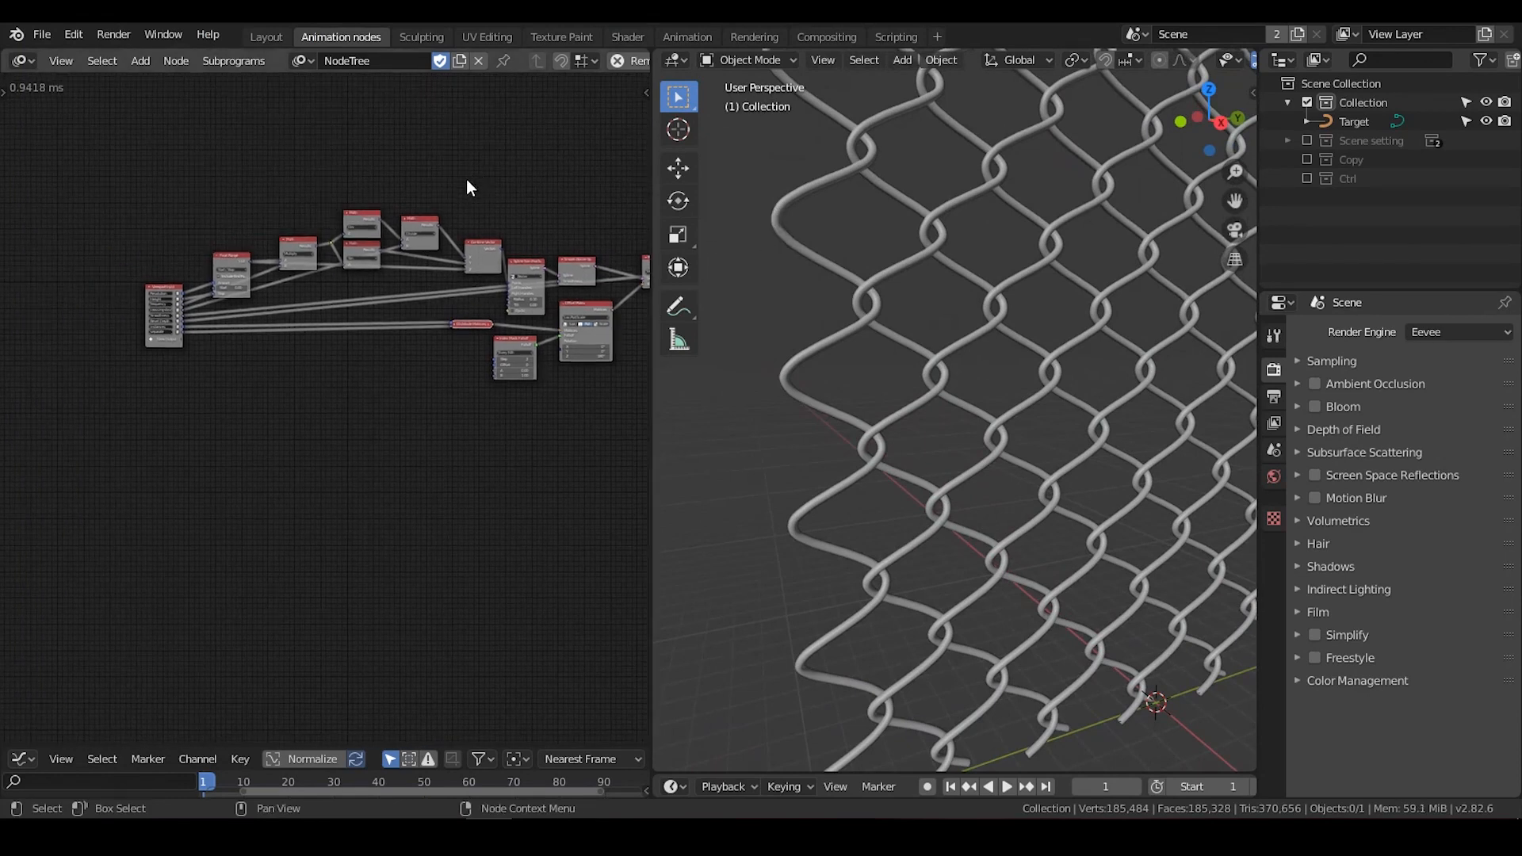
pyautogui.moveTo(472, 167); pyautogui.dragTo(95, 511)
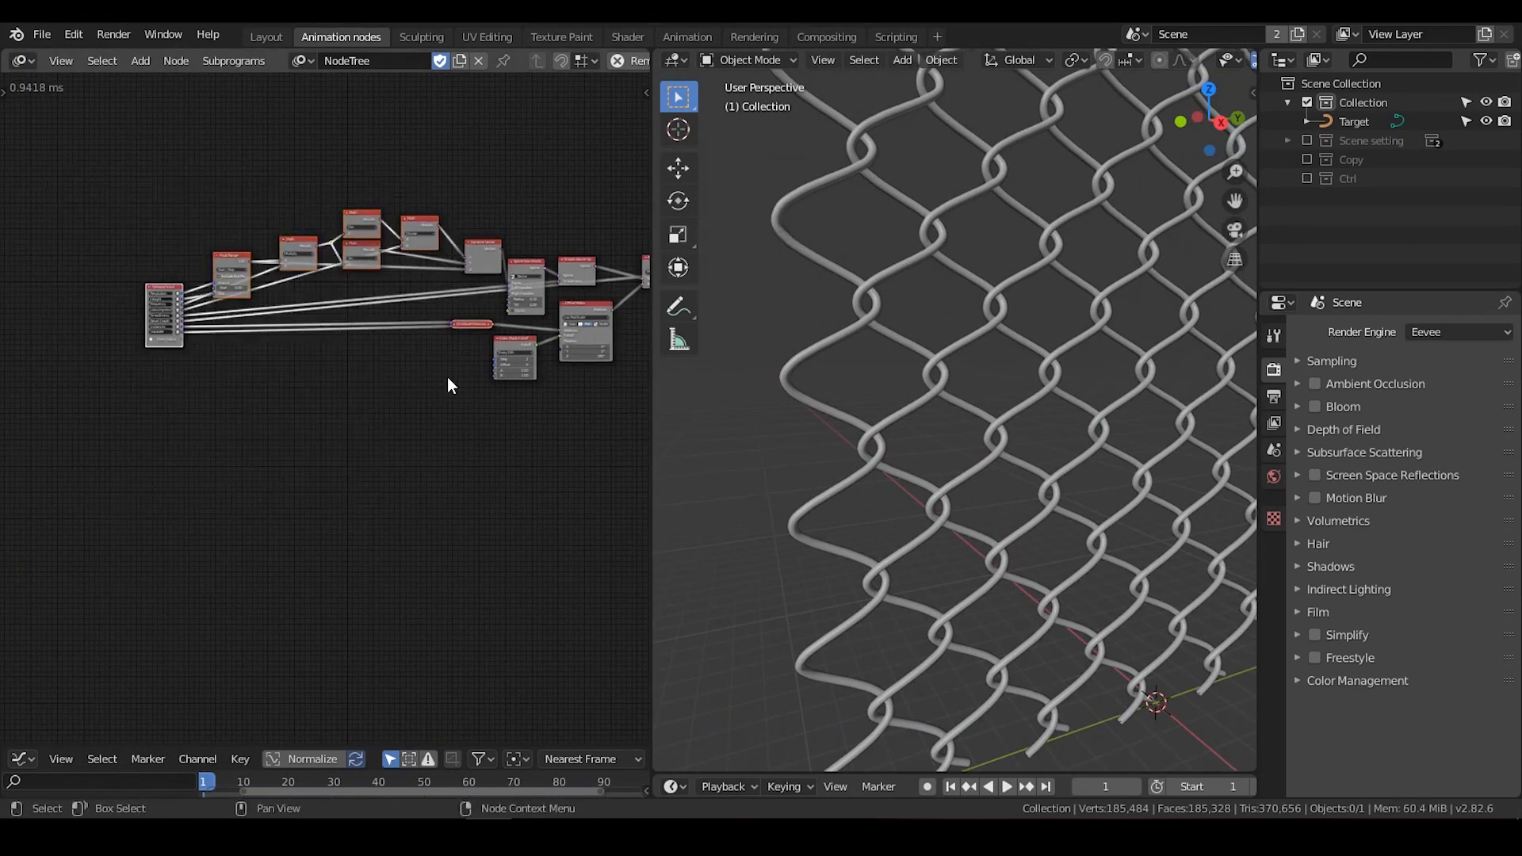
pyautogui.press('g')
pyautogui.press('x')
pyautogui.click(293, 408)
pyautogui.click(330, 391)
# Insert a Map Range node between the Sin Math node and Combine Vector, with Interpolate enabled
pyautogui.scroll(6, 350, 507)
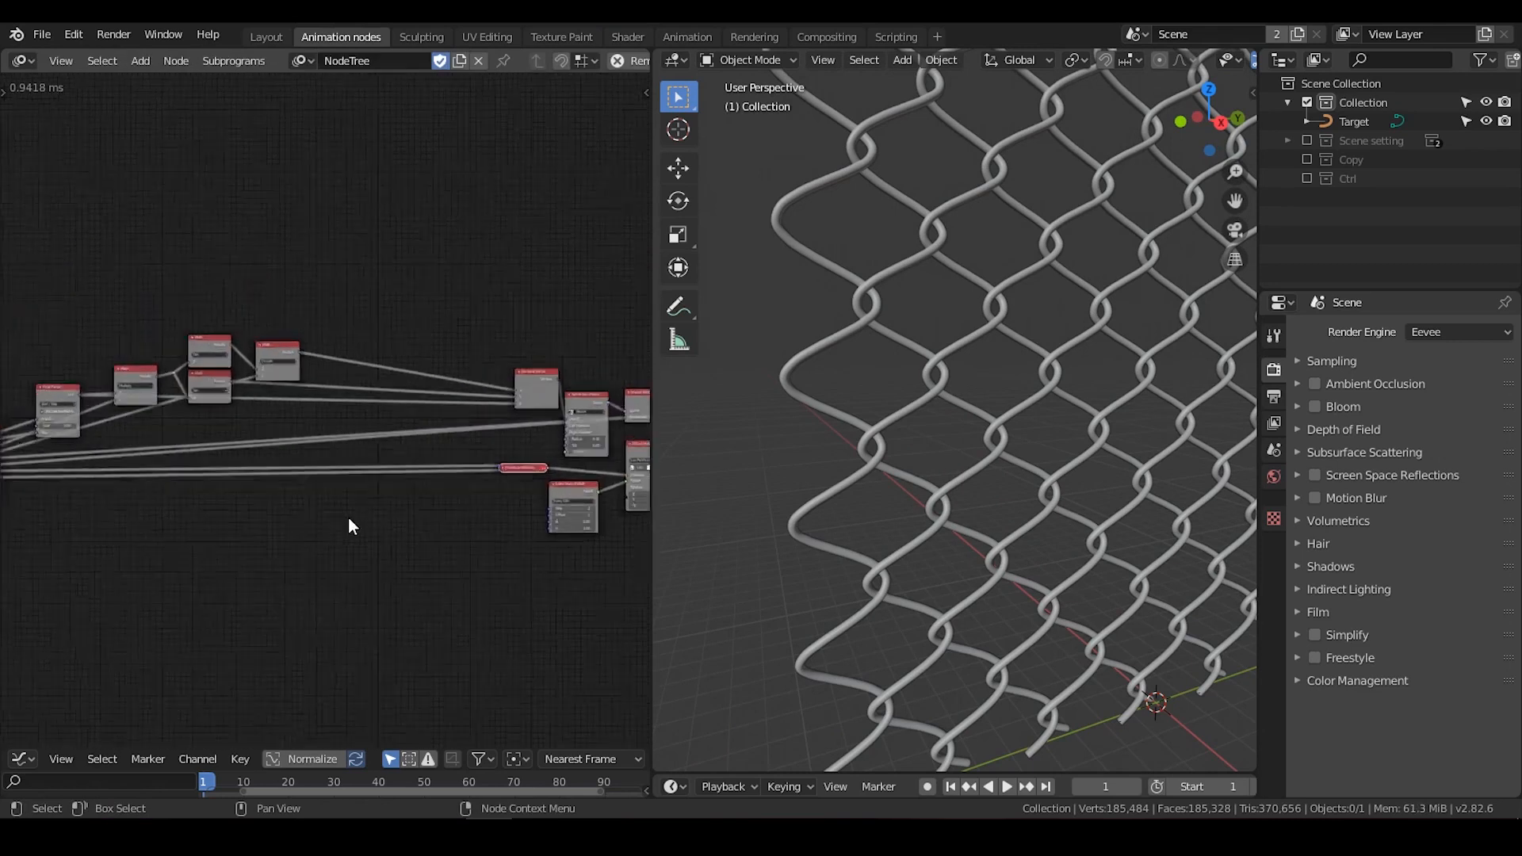
pyautogui.moveTo(355, 499); pyautogui.dragTo(350, 461, button='middle')
pyautogui.hotkey('ctrl', 'a')
pyautogui.write('map')
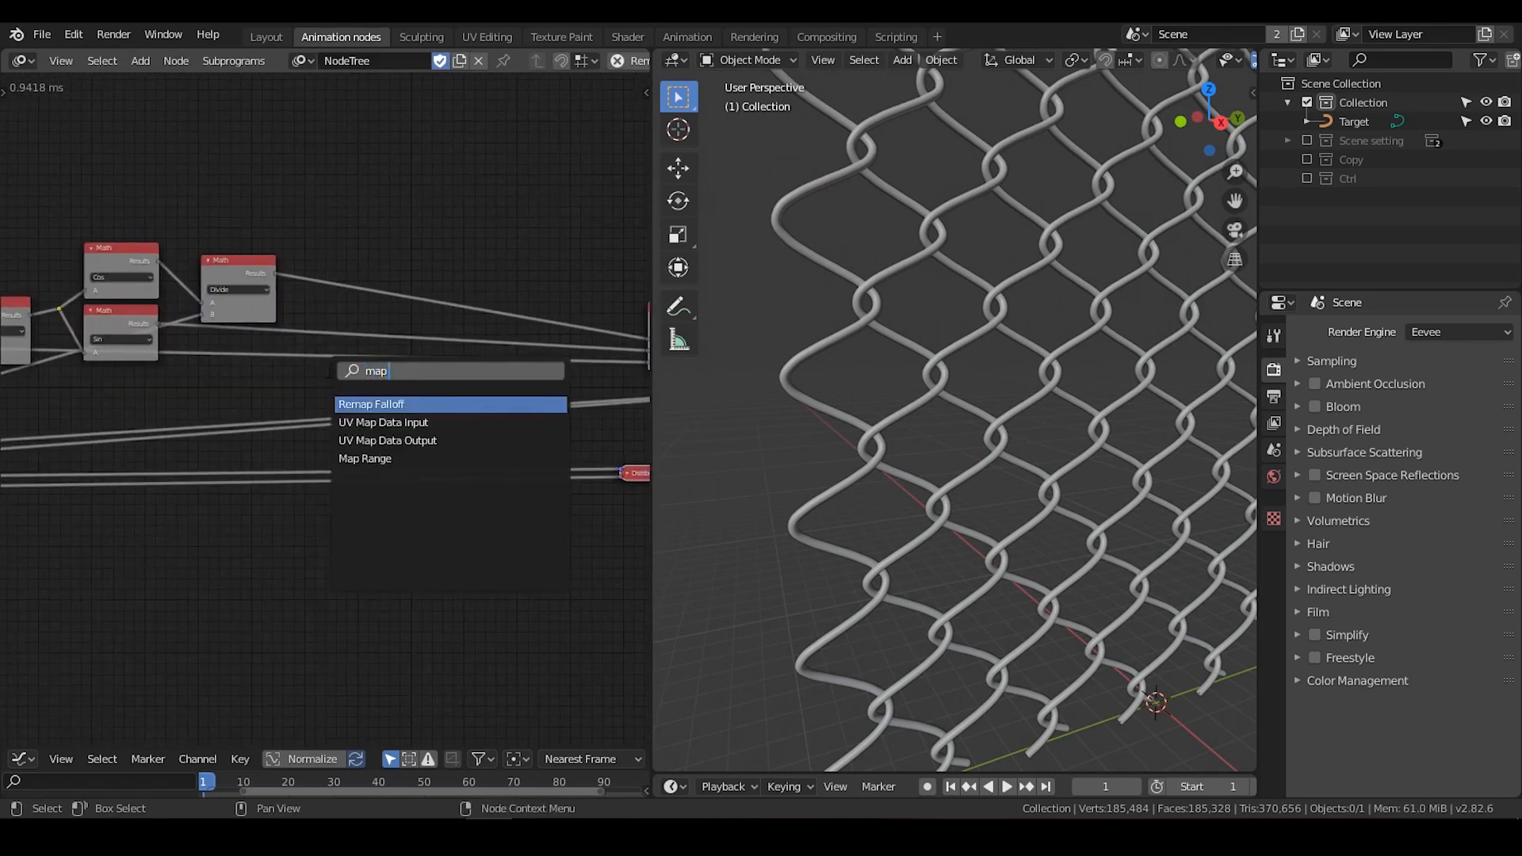
pyautogui.write(' range')
pyautogui.press('Return')
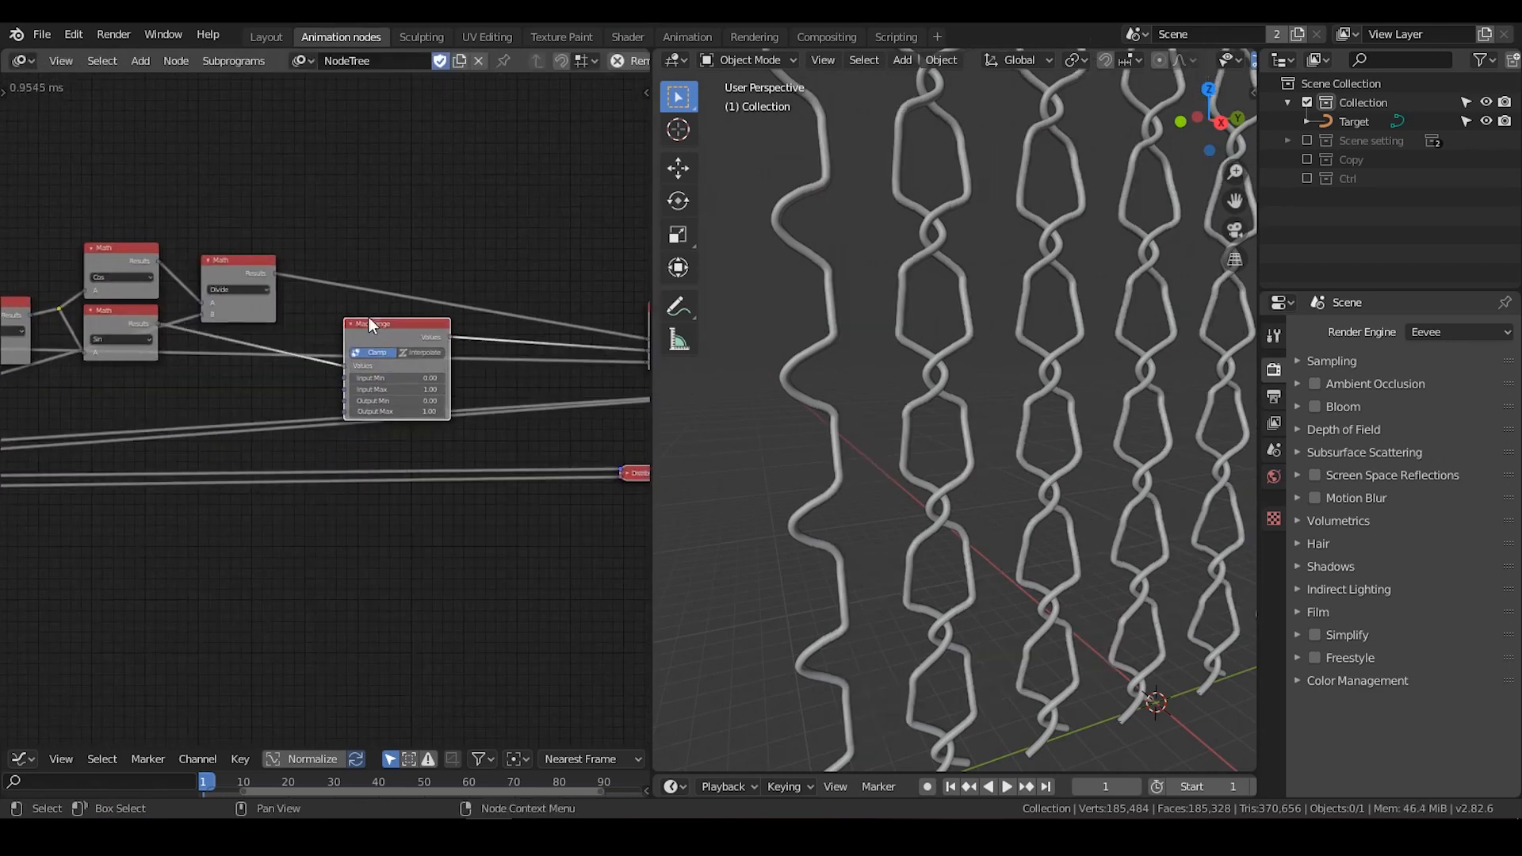
pyautogui.click(384, 324)
pyautogui.scroll(2, 405, 388)
pyautogui.click(450, 333)
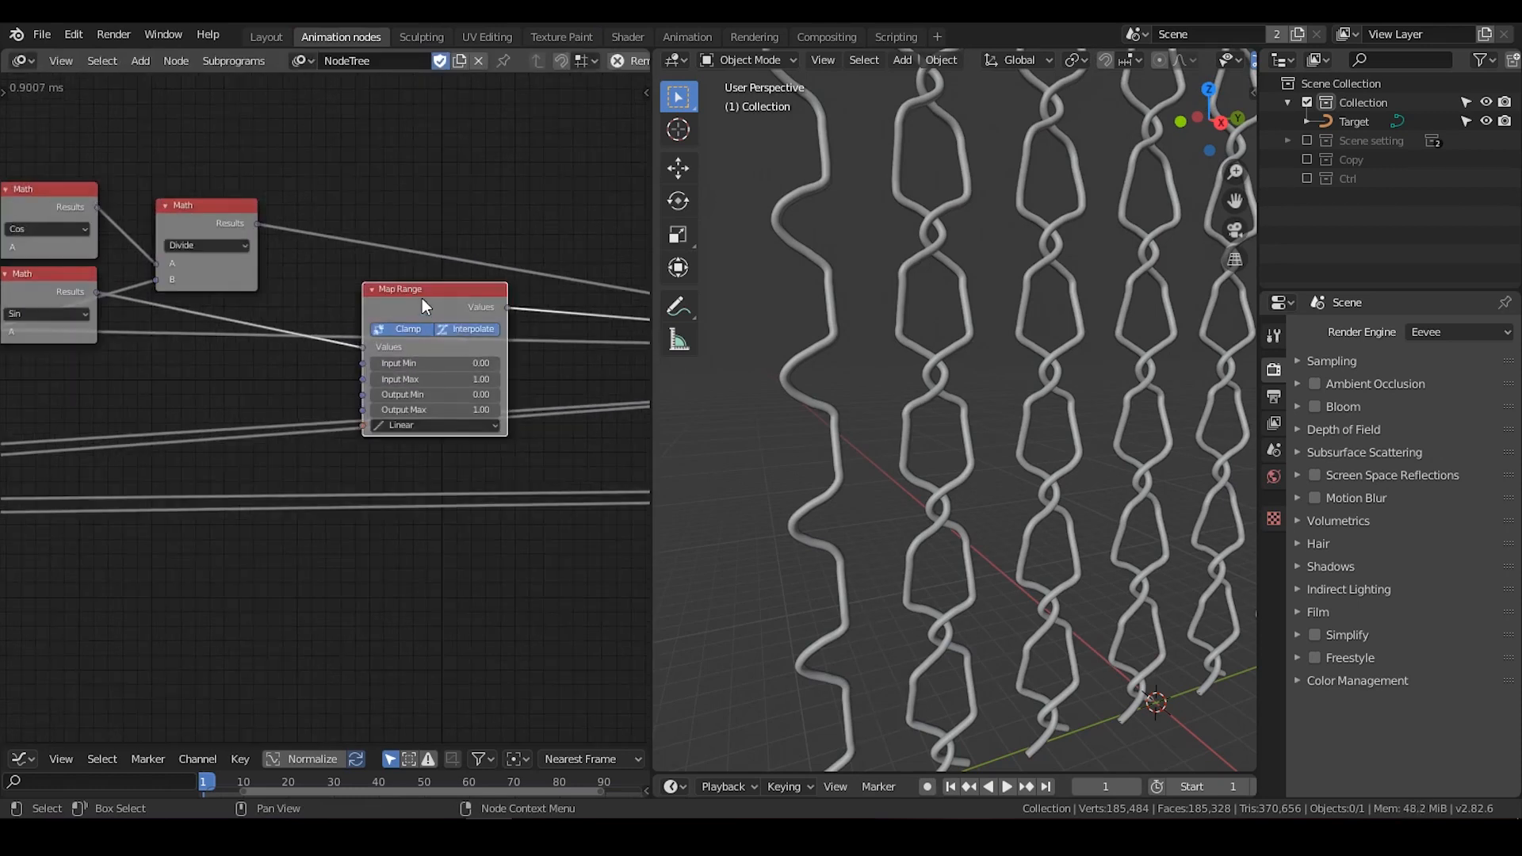
pyautogui.moveTo(429, 291); pyautogui.dragTo(438, 266)
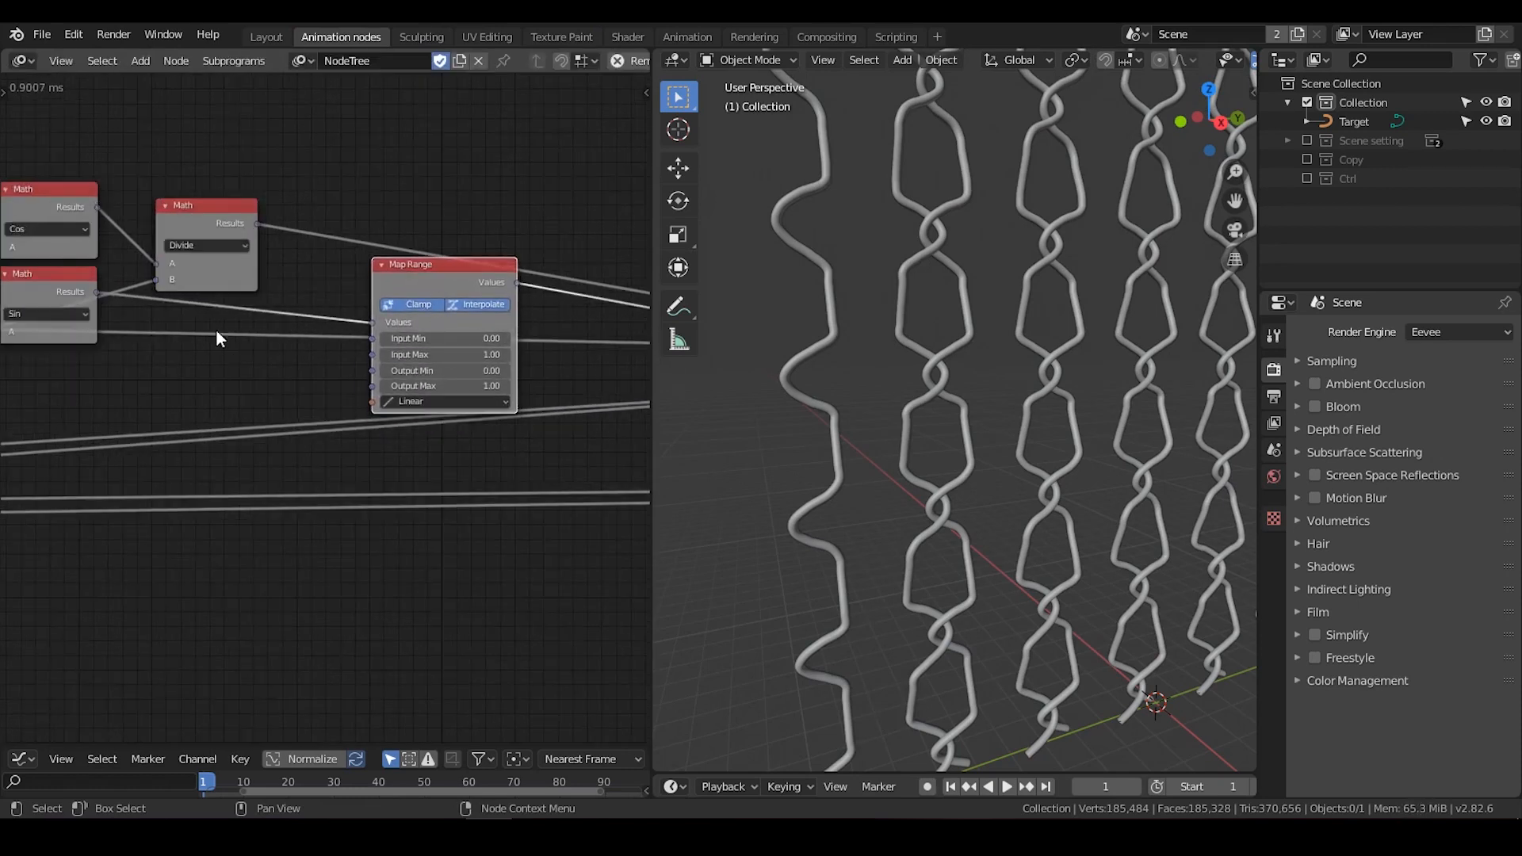
# Set the Map Range node's Input Min and Output Min to -1
pyautogui.press('Return')
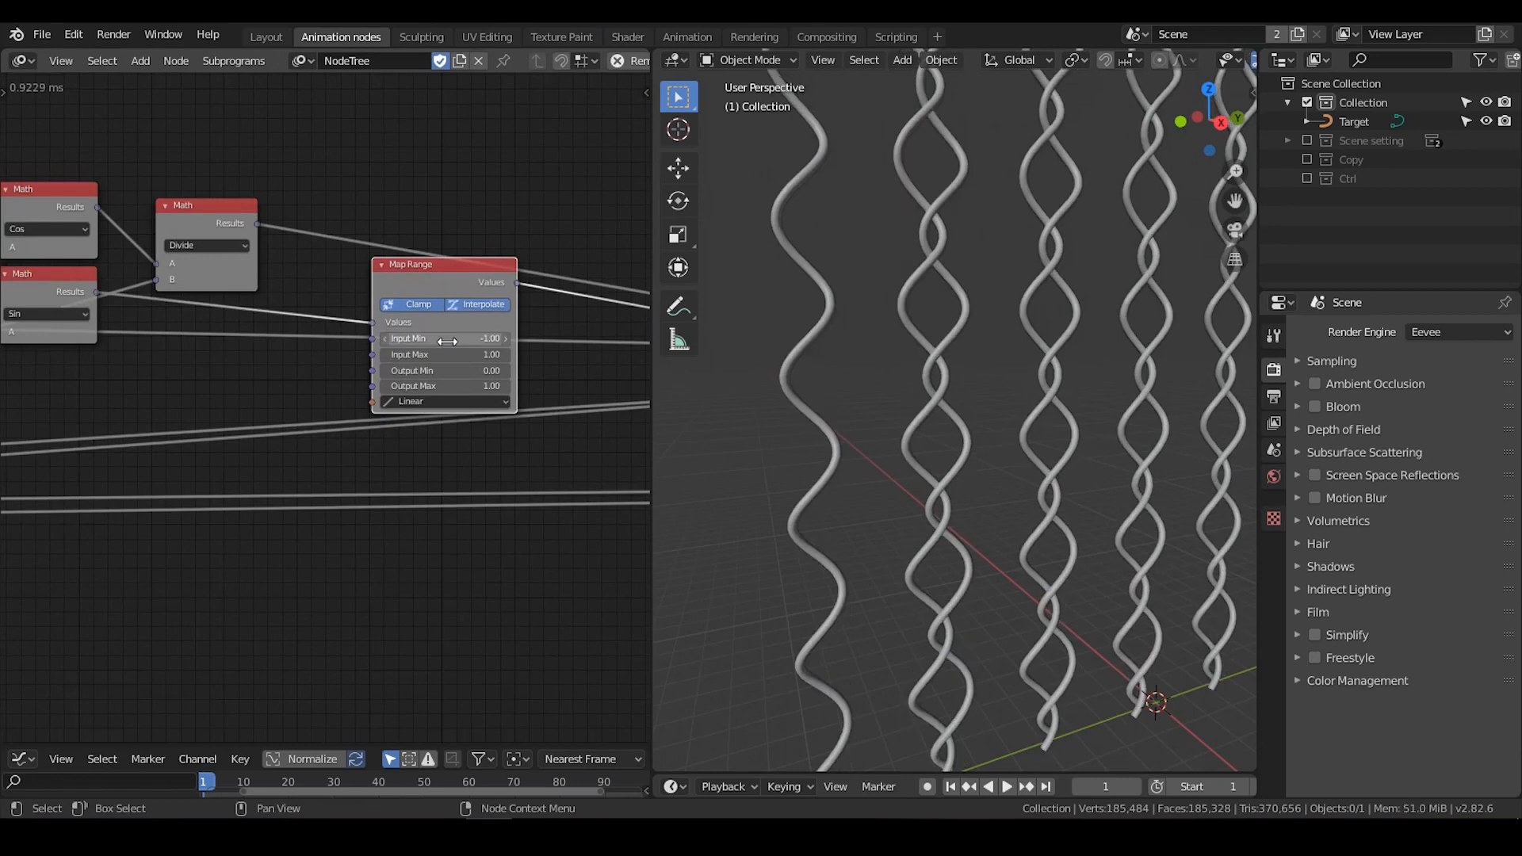
pyautogui.doubleClick(444, 372)
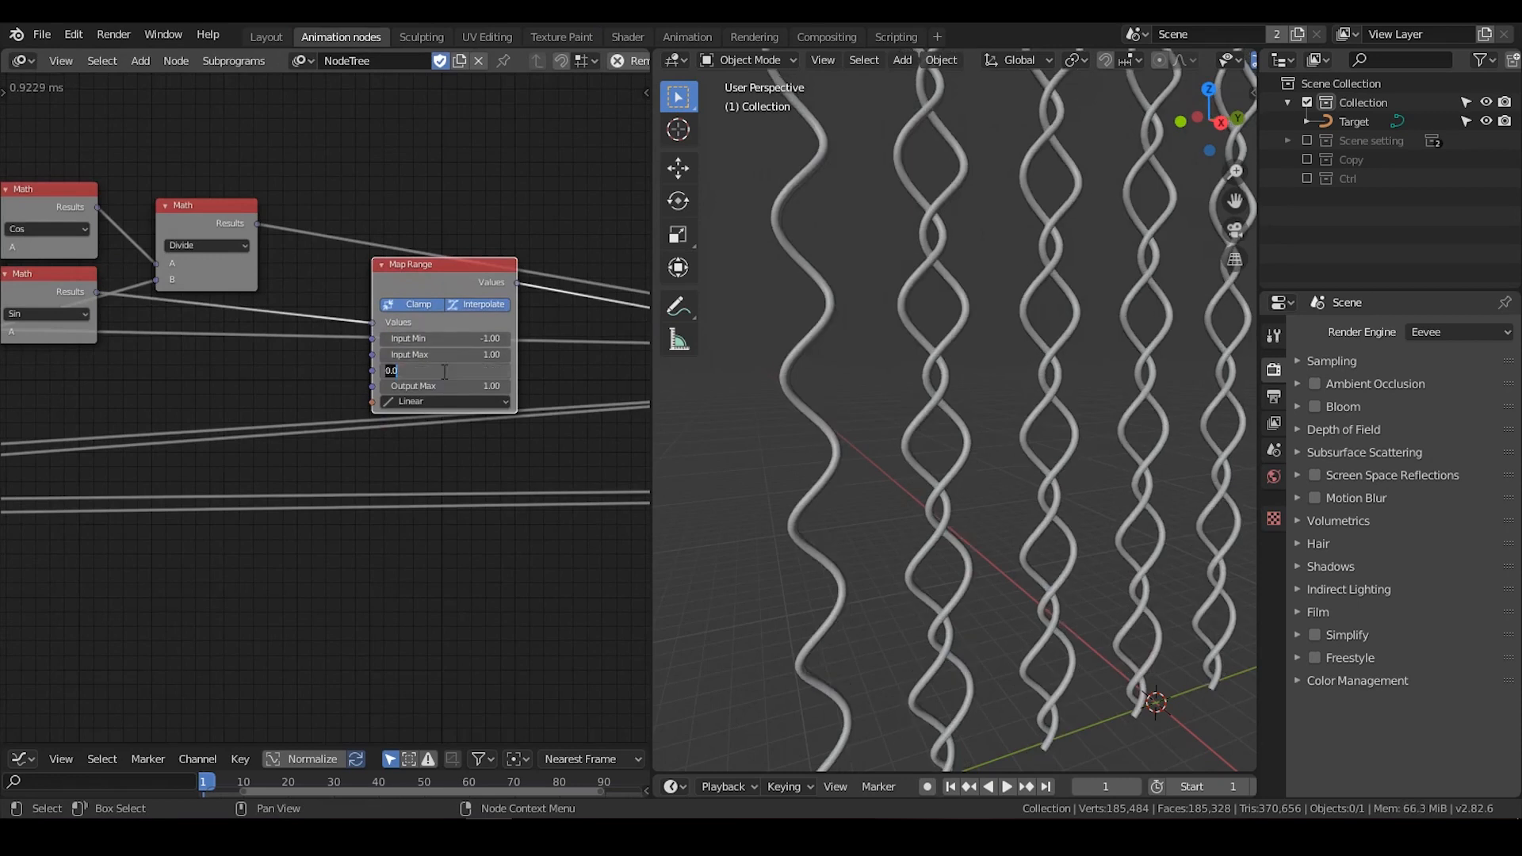
pyautogui.write('-1')
pyautogui.press('Return')
pyautogui.moveTo(444, 408); pyautogui.dragTo(499, 316, button='middle')
pyautogui.scroll(1, 499, 315)
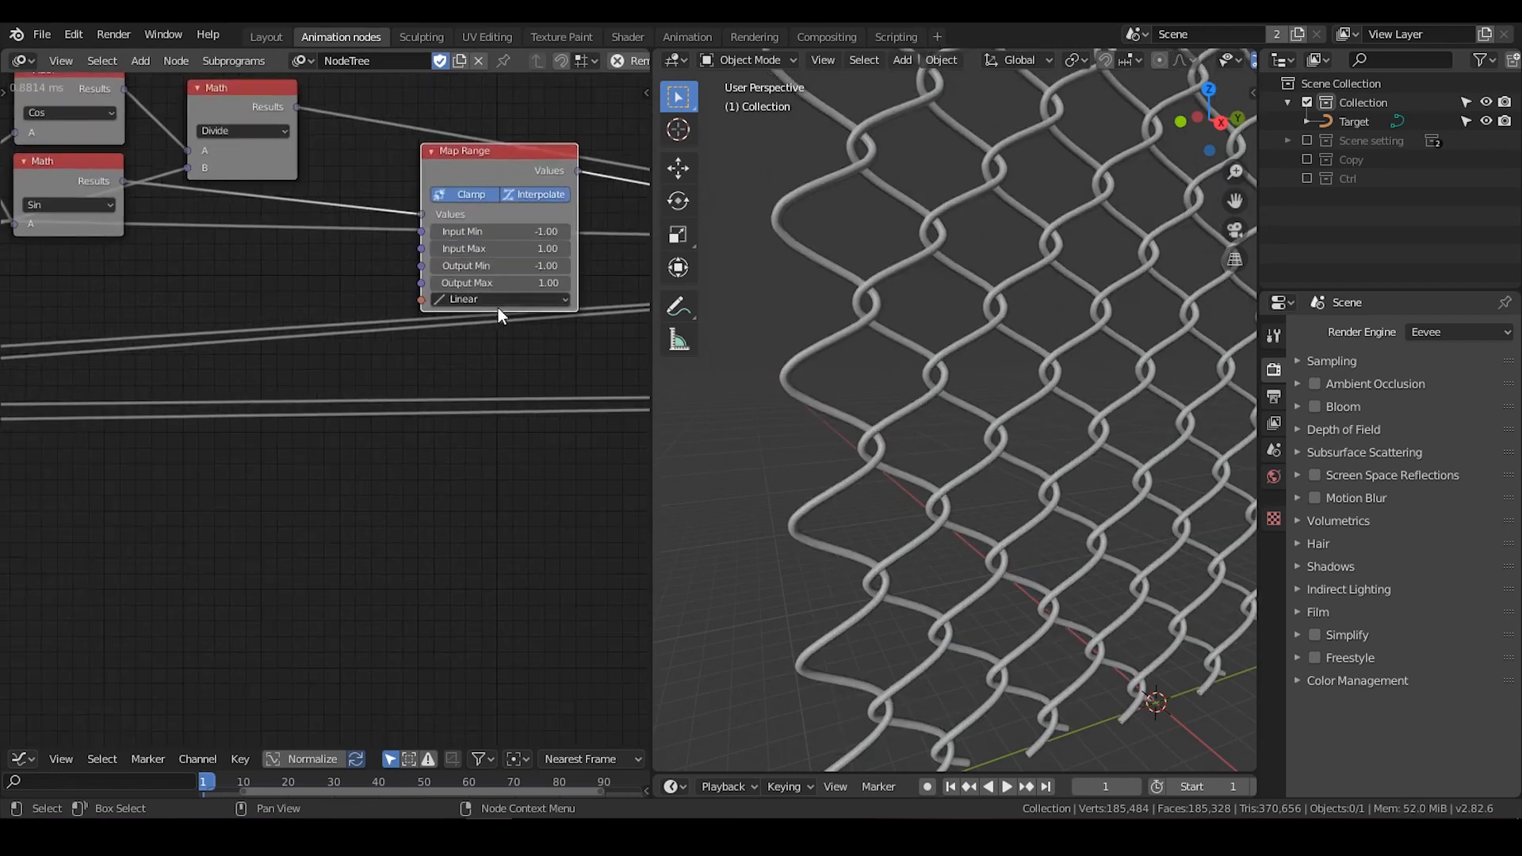
# Add a Curve Interpolation node and link it to Map Range's Interpolation input
pyautogui.moveTo(934, 399)
pyautogui.mouseDown(button='middle')
pyautogui.moveTo(953, 373)
pyautogui.moveTo(964, 382)
pyautogui.moveTo(946, 388)
pyautogui.mouseUp(button='middle')
pyautogui.hotkey('ctrl', 'a')
pyautogui.write('cur')
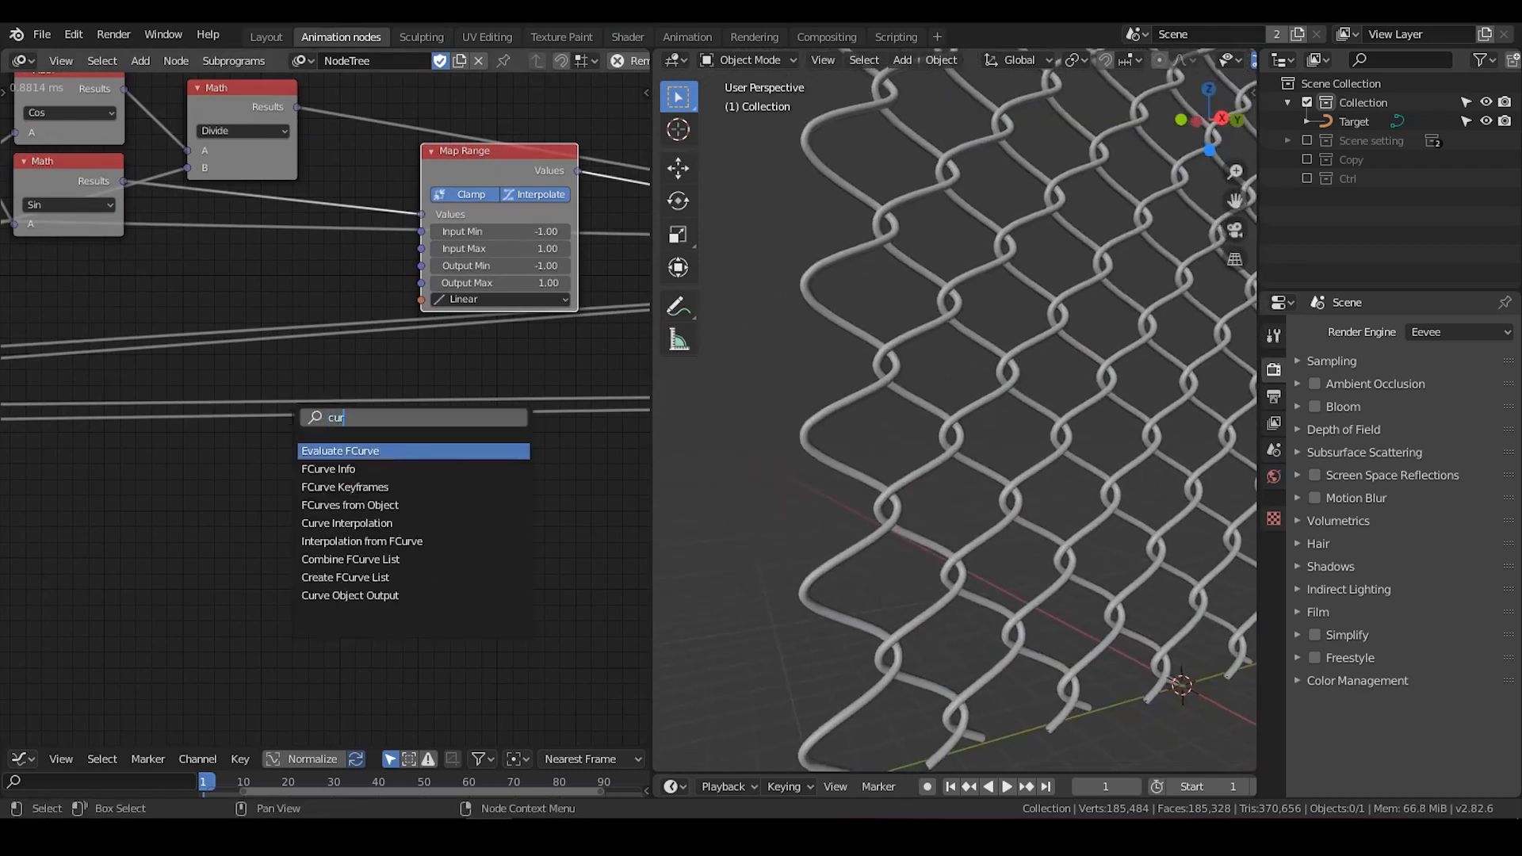
pyautogui.write('ve inter')
pyautogui.press('Return')
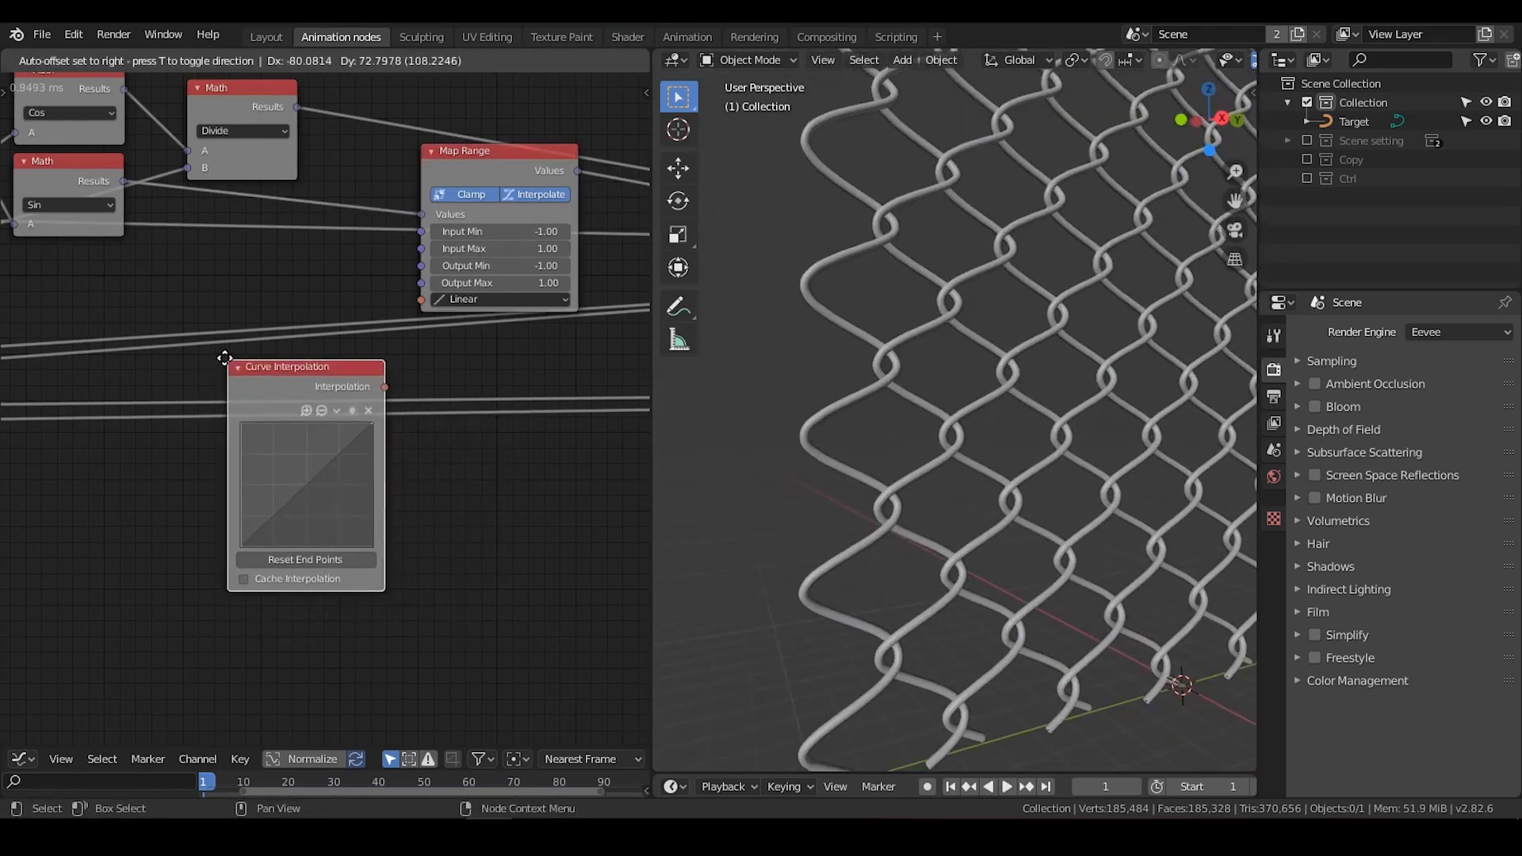
pyautogui.click(217, 357)
pyautogui.moveTo(373, 381); pyautogui.dragTo(421, 301)
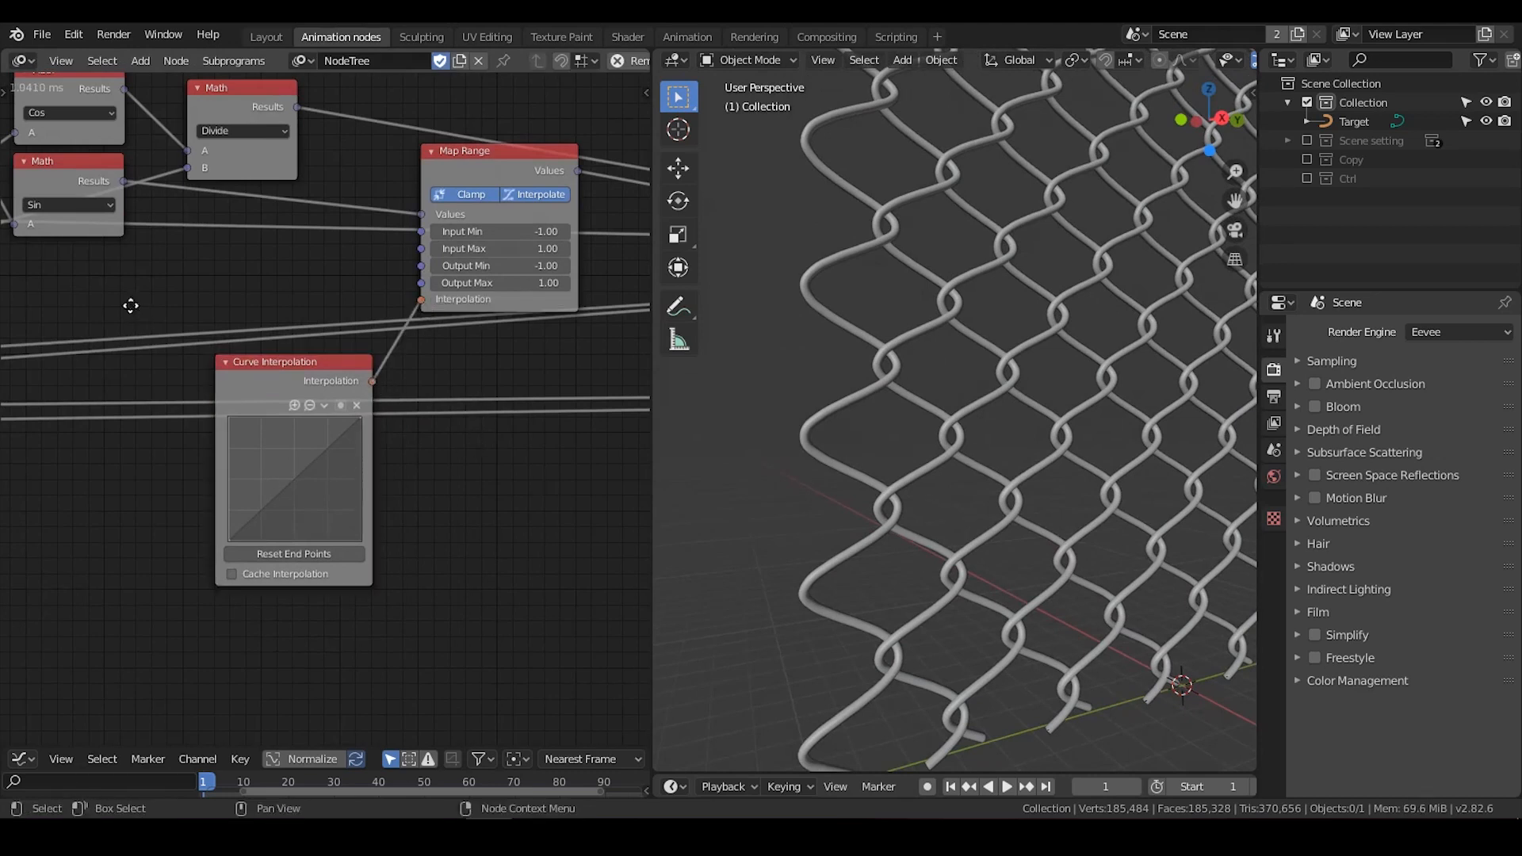
# Examine the node tree's Auto Execution options and its Ctrl collection triggers
pyautogui.moveTo(131, 305); pyautogui.dragTo(167, 395, button='middle')
pyautogui.press('t')
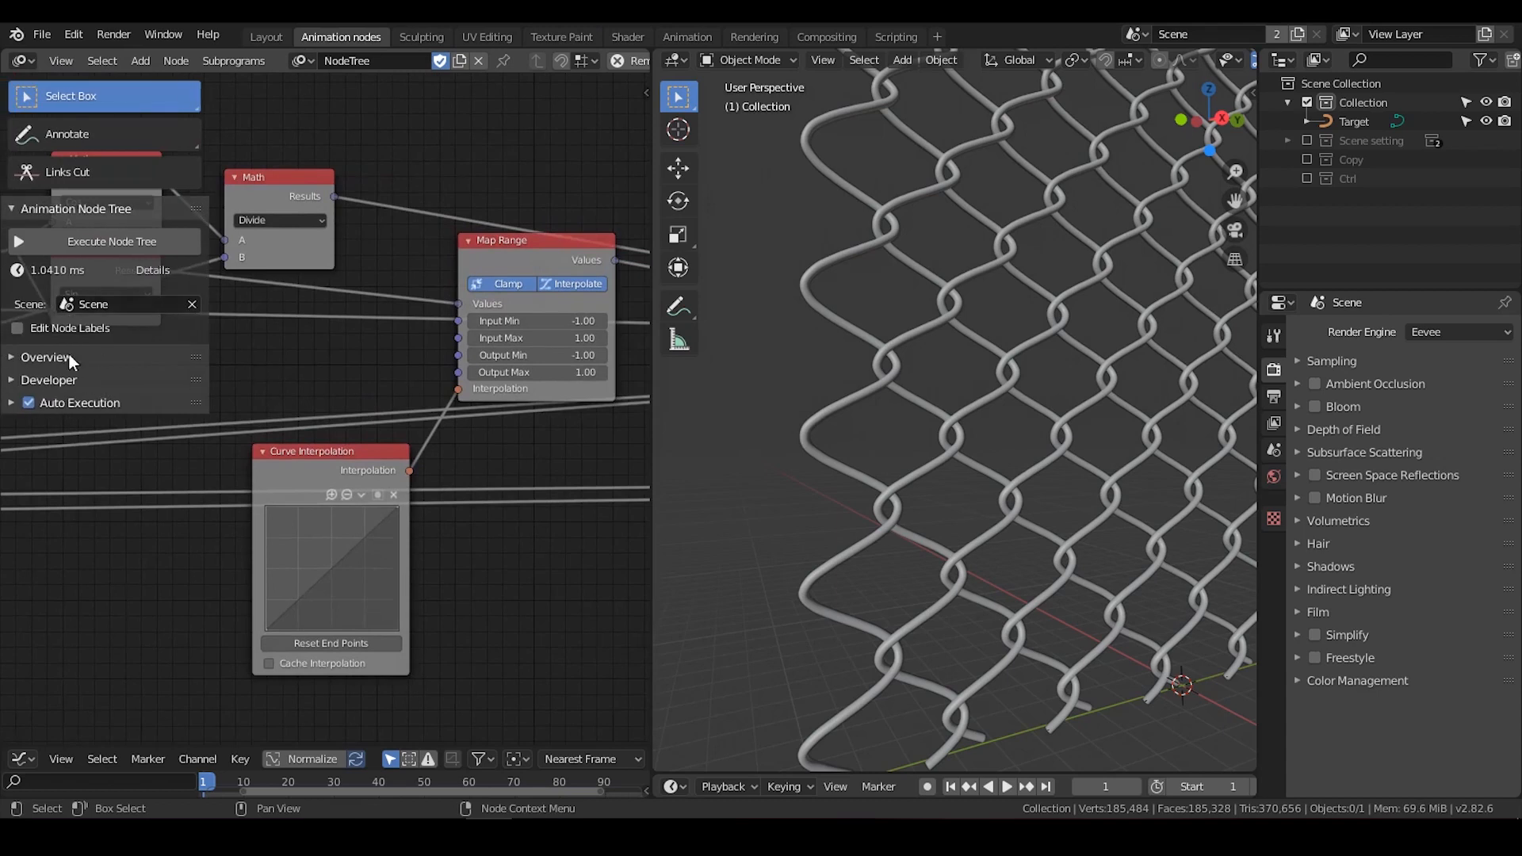
pyautogui.click(16, 209)
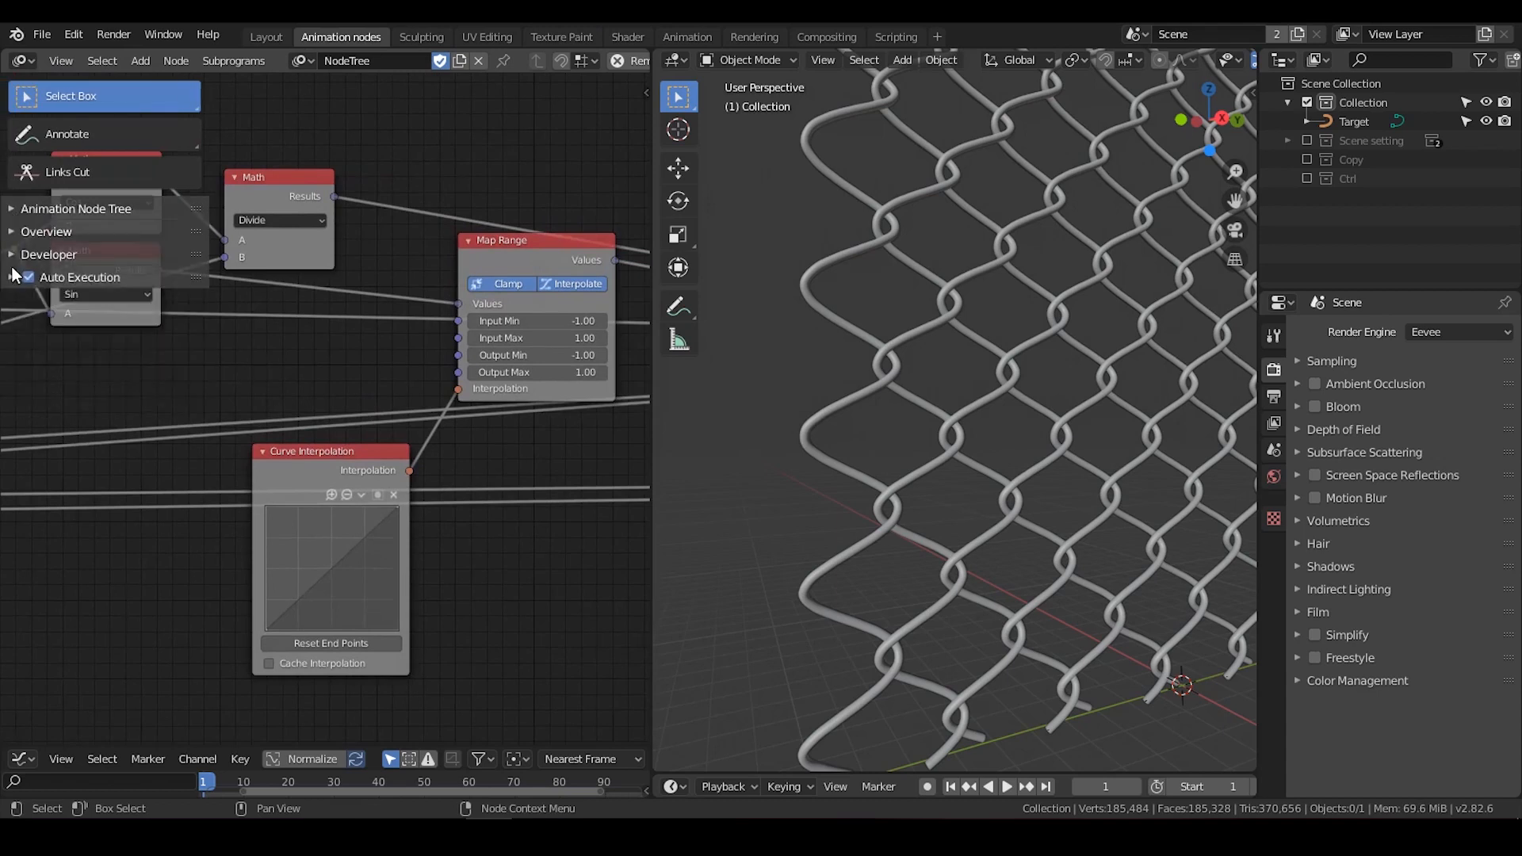
pyautogui.click(17, 277)
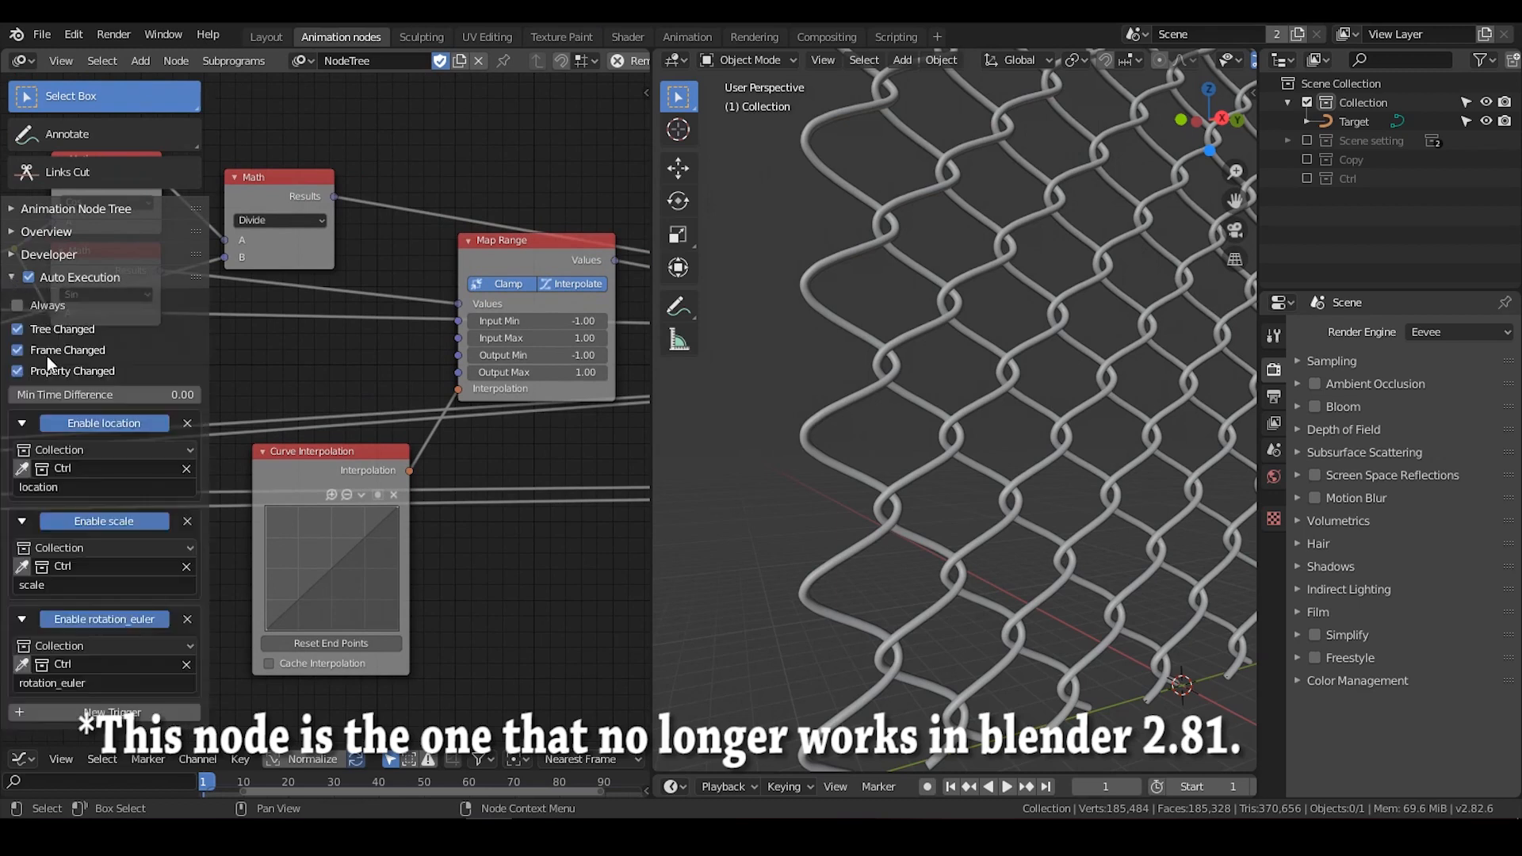
pyautogui.click(13, 280)
# Add a lower and an upper control point to the Curve Interpolation curve to form an S-shape, and advance to frame 2 to refresh the fence
pyautogui.moveTo(476, 463); pyautogui.dragTo(580, 271, button='middle')
pyautogui.scroll(4, 516, 330)
pyautogui.moveTo(516, 330); pyautogui.dragTo(453, 334, button='middle')
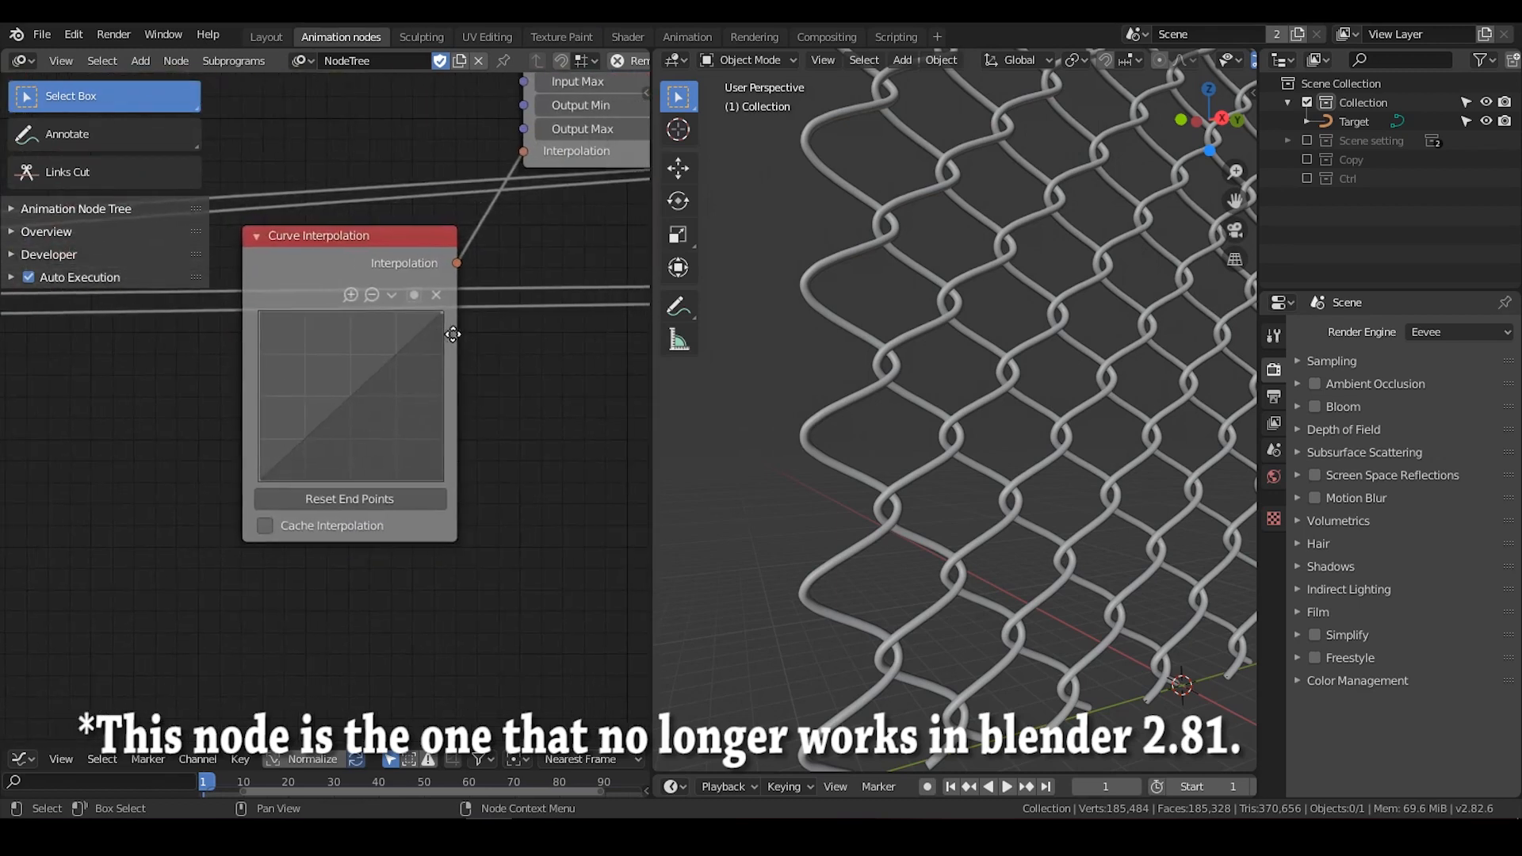
pyautogui.moveTo(370, 246); pyautogui.dragTo(403, 273, button='middle')
pyautogui.moveTo(396, 286); pyautogui.dragTo(398, 278)
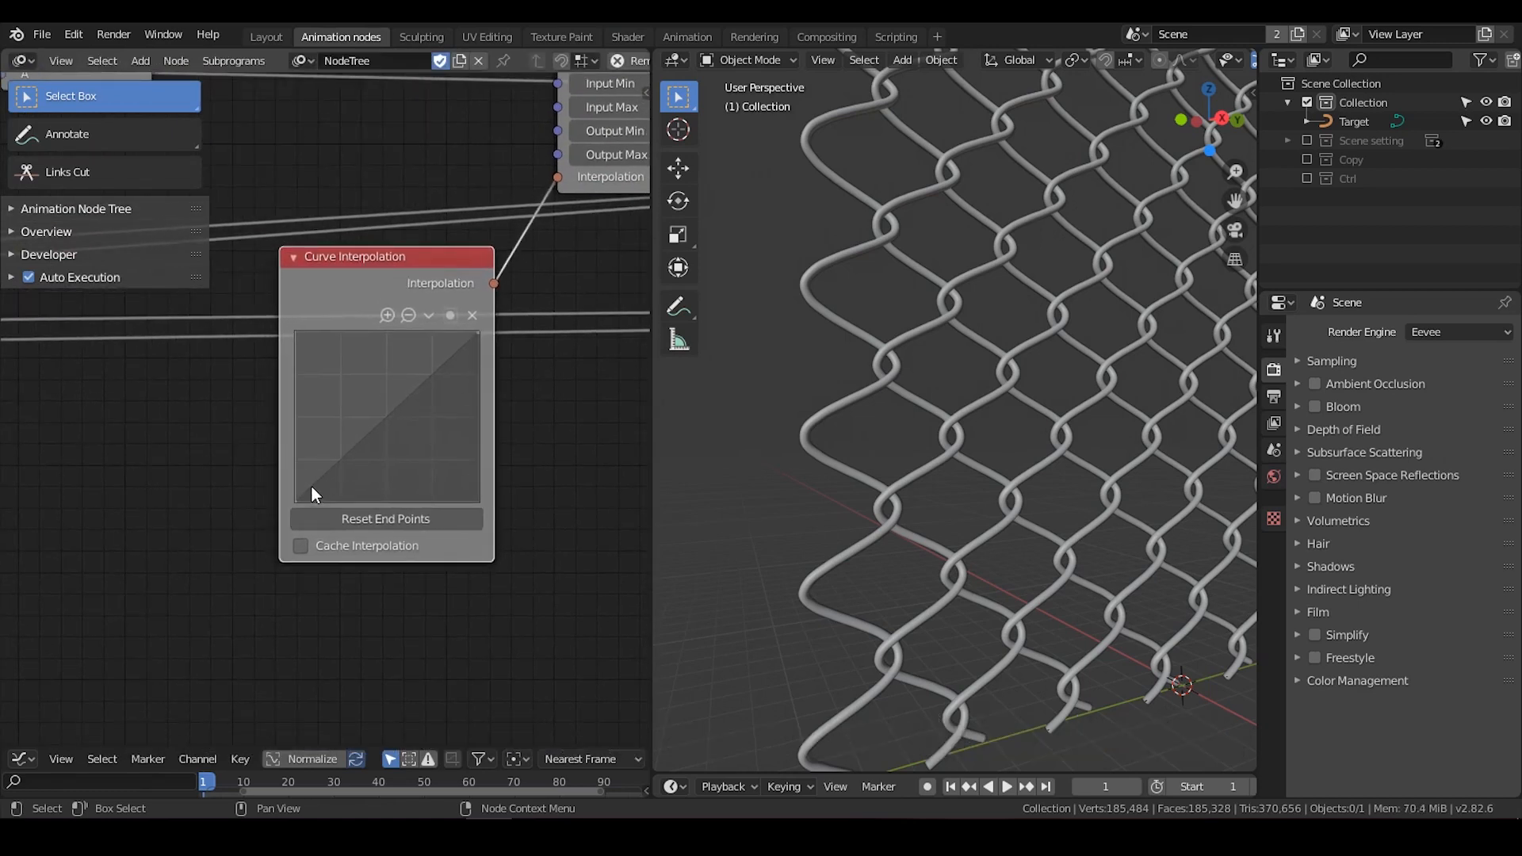
pyautogui.moveTo(328, 485); pyautogui.dragTo(306, 481)
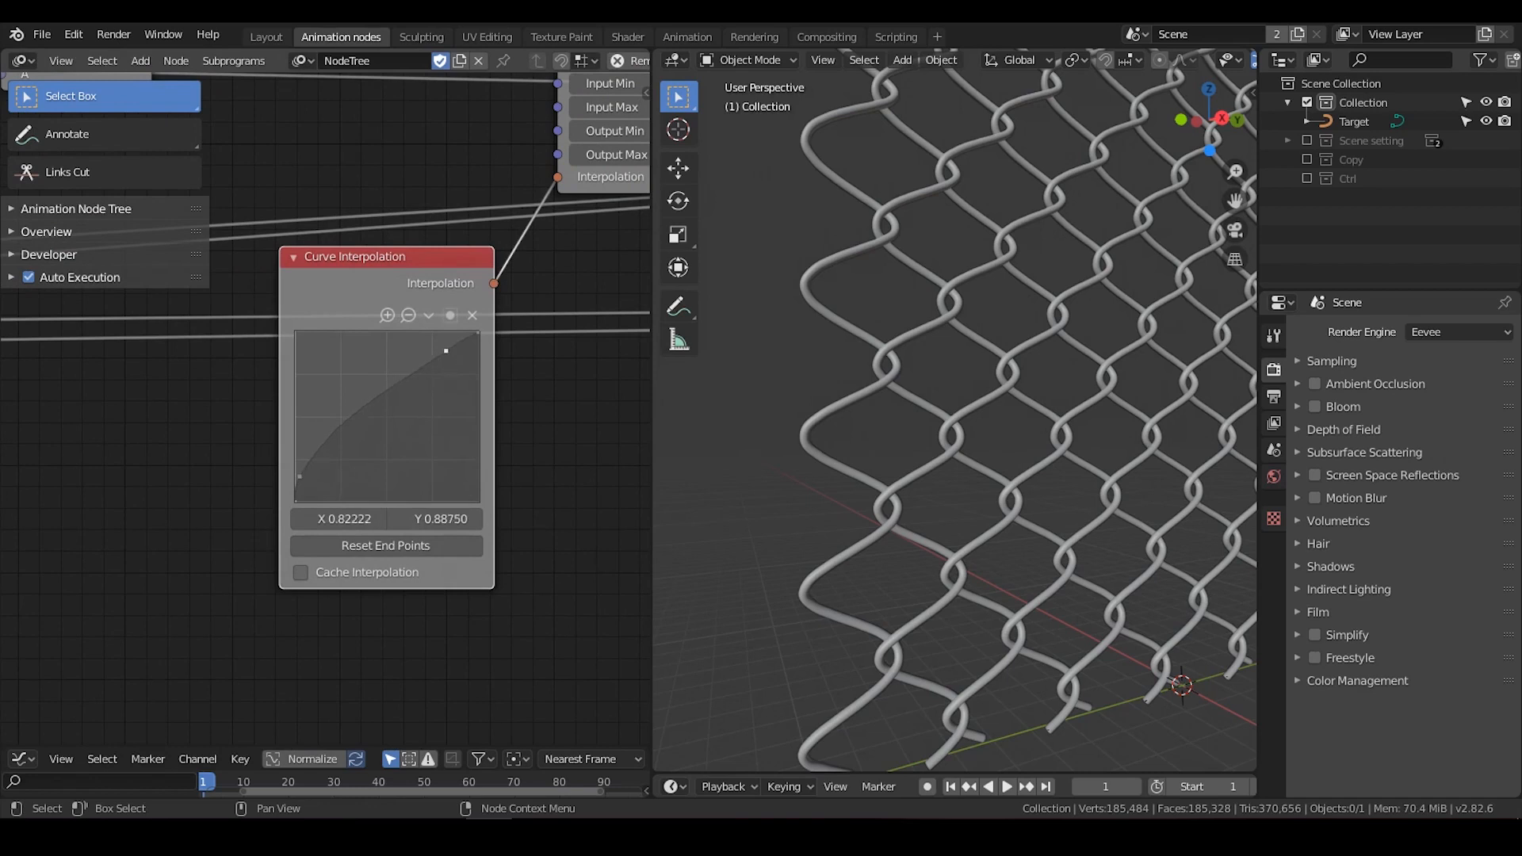
pyautogui.moveTo(446, 351); pyautogui.dragTo(466, 361)
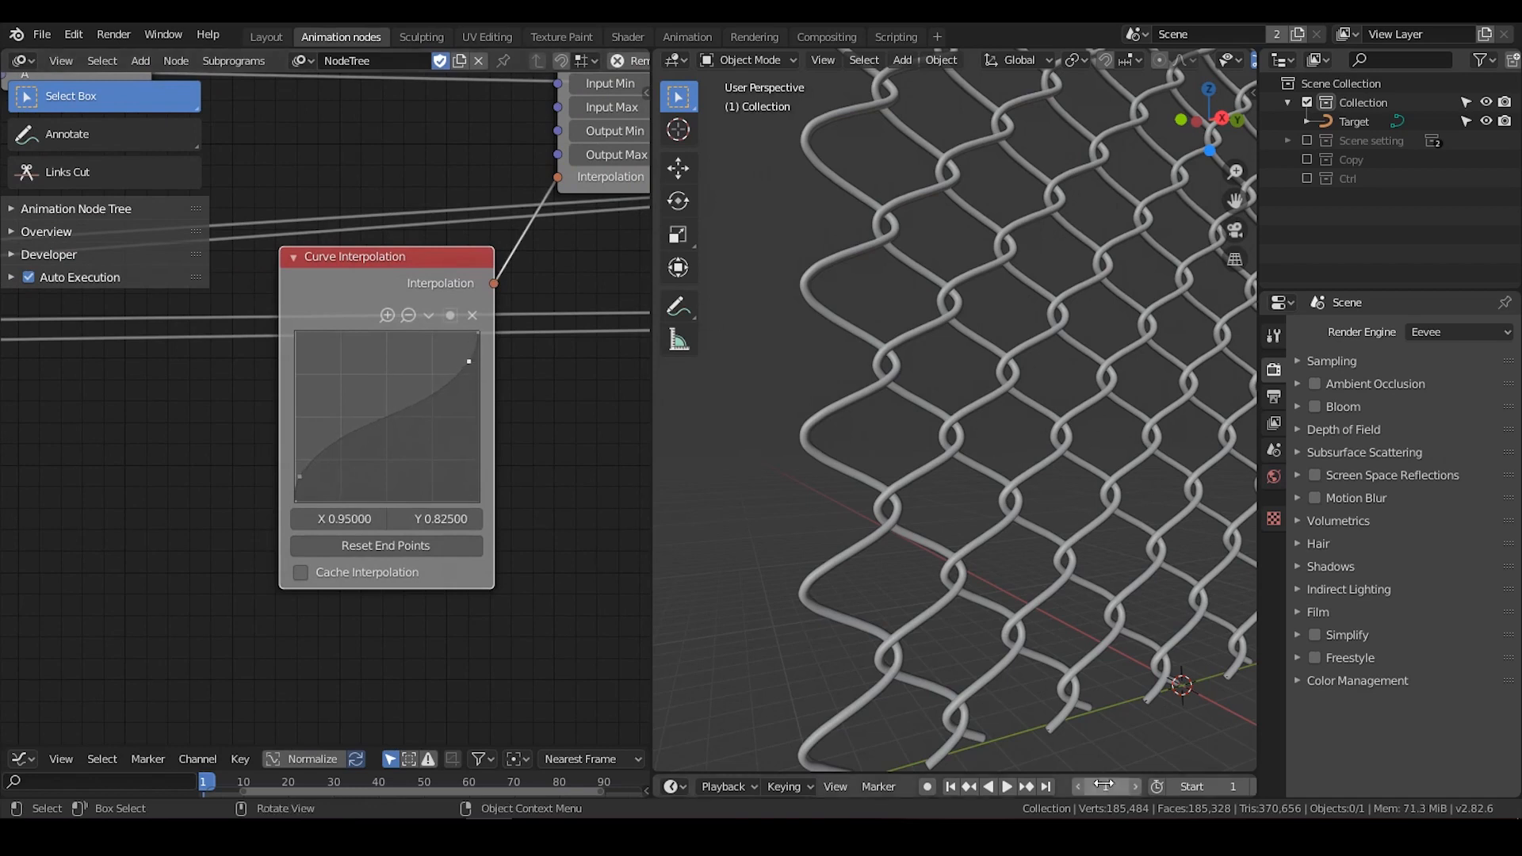
pyautogui.click(1140, 788)
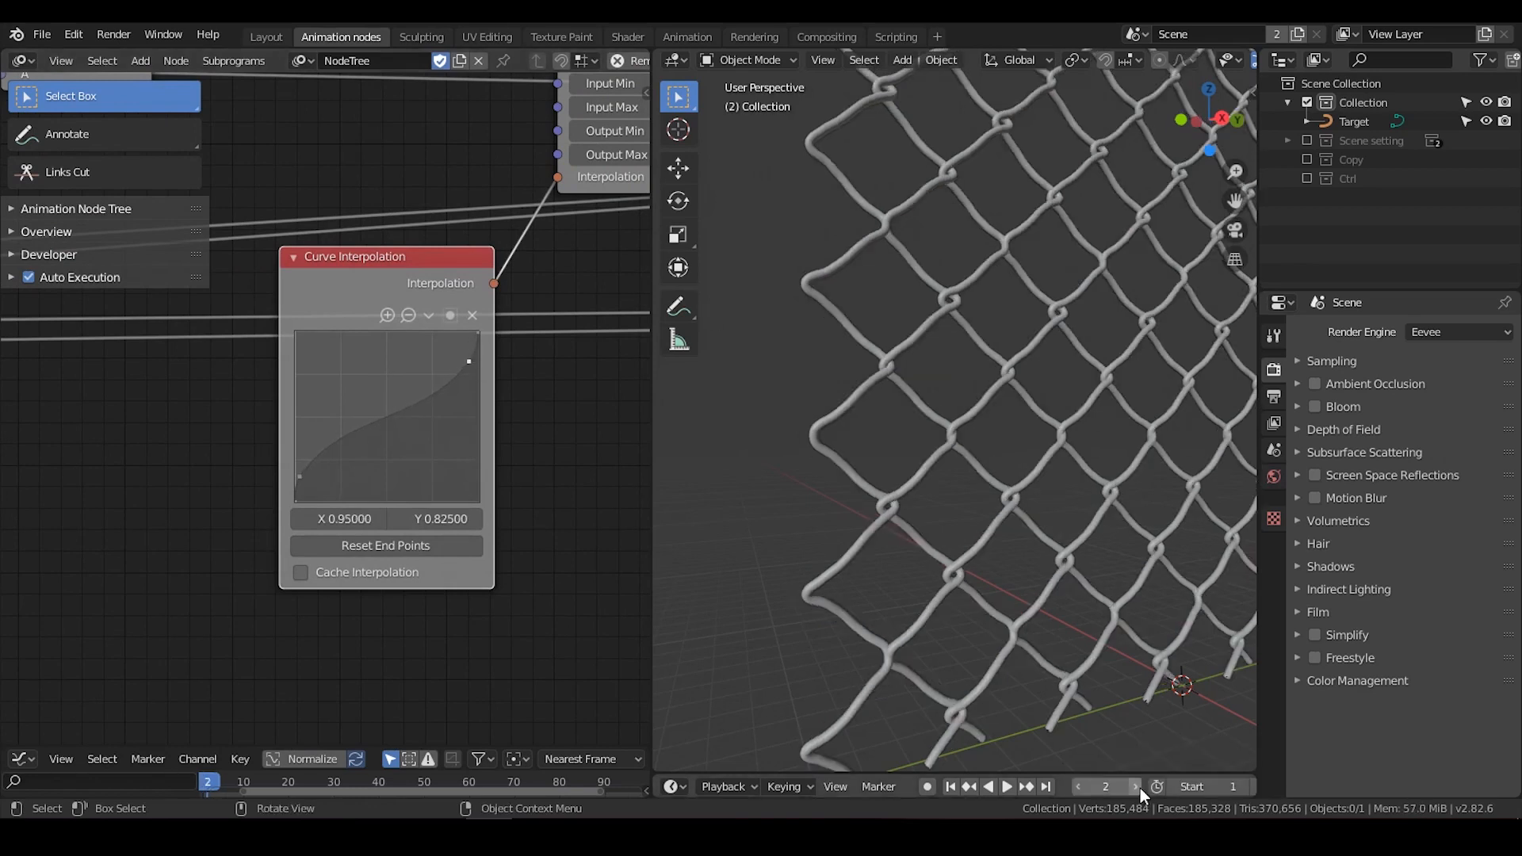
pyautogui.moveTo(1158, 417); pyautogui.dragTo(1152, 421, button='middle')
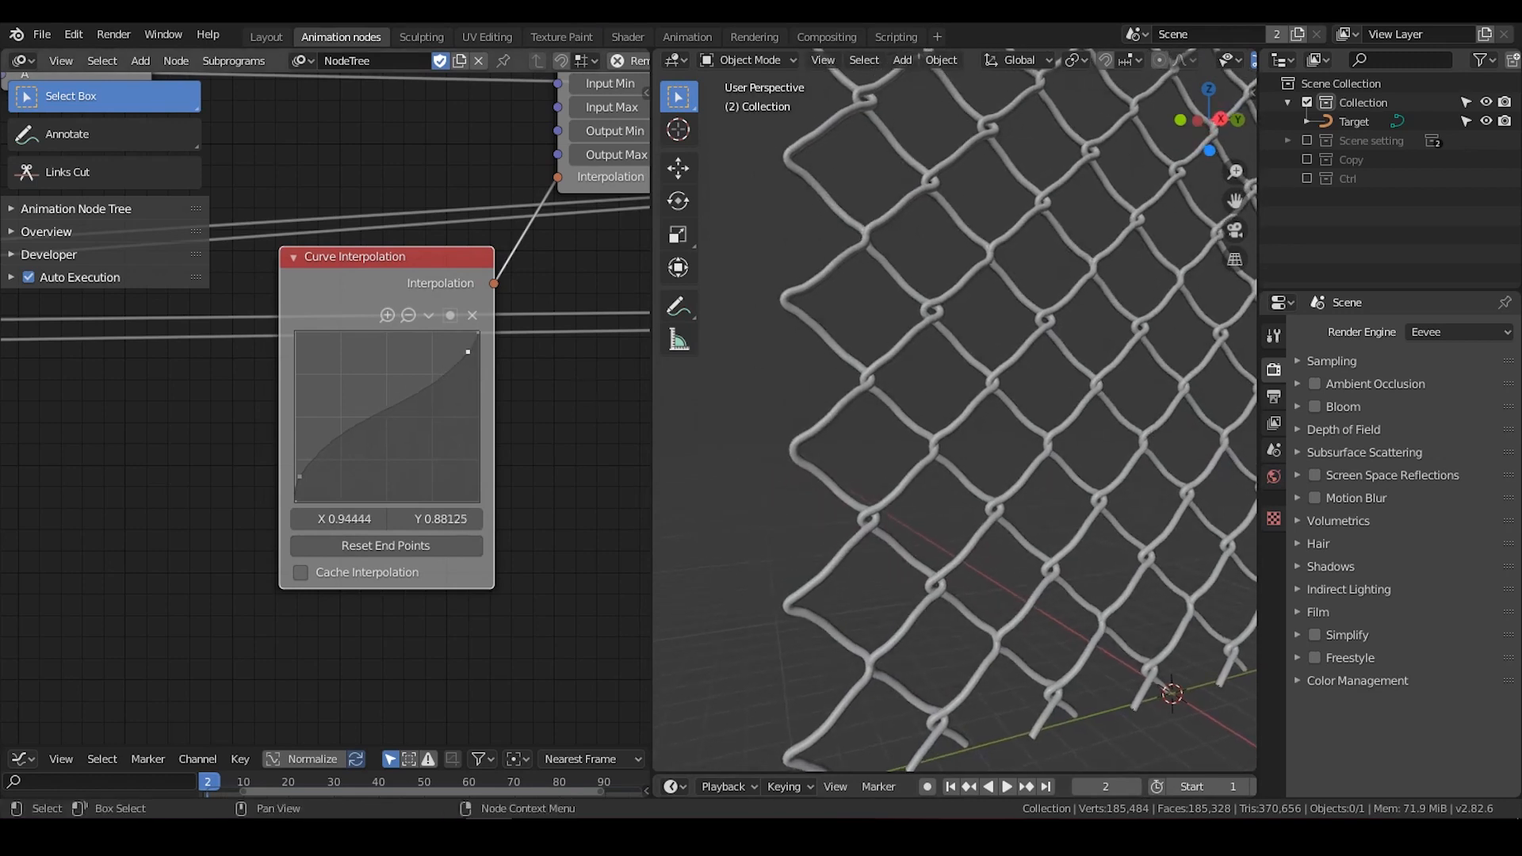
# Enable Always auto execution and adjust the curve points to about X 0.03, Y 0.11 and X 0.96, Y 0.92
pyautogui.click(12, 278)
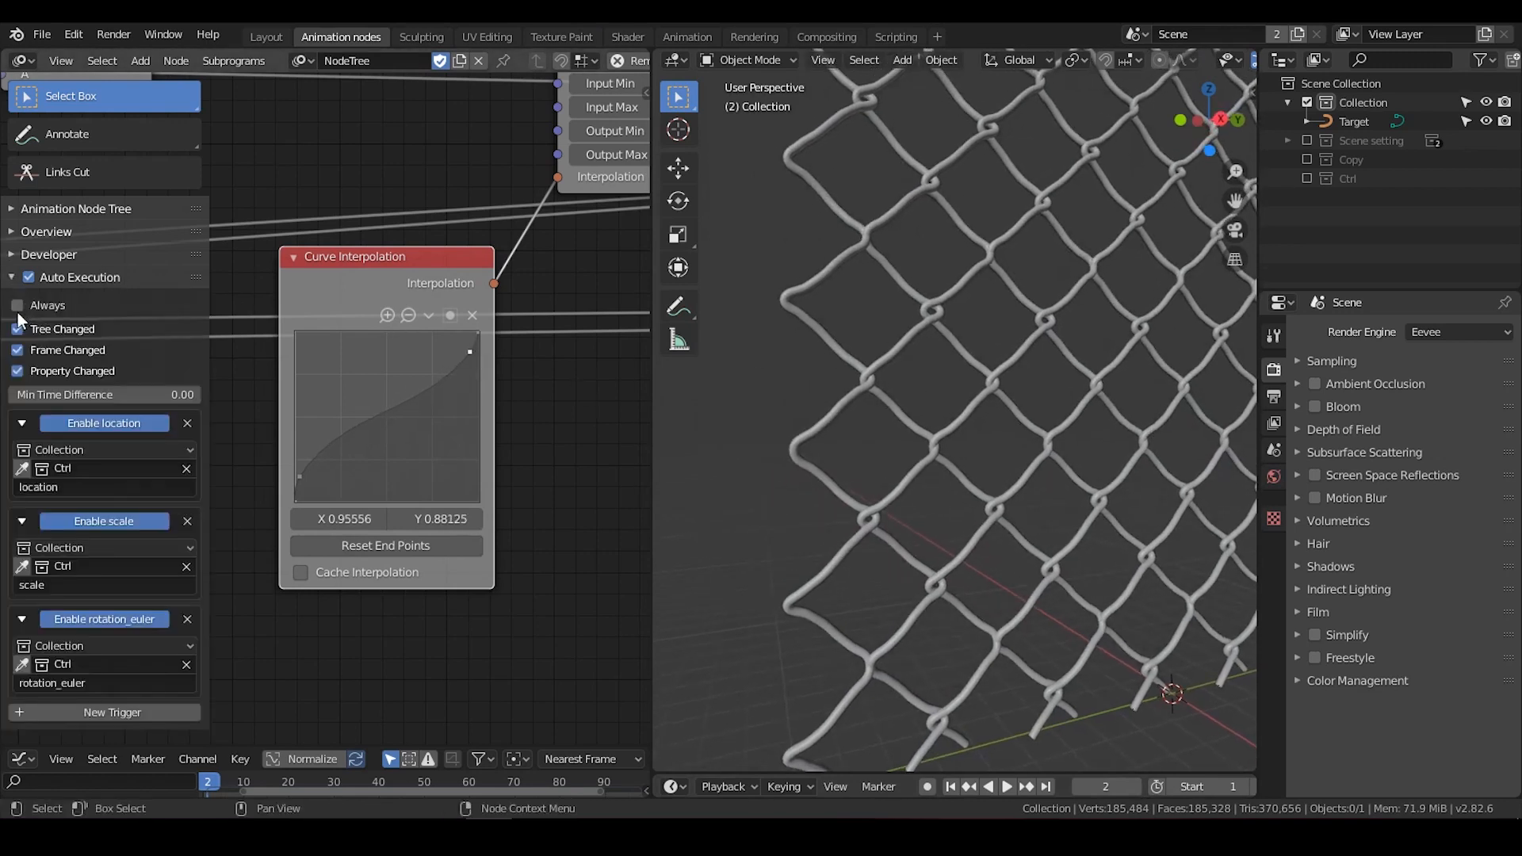
pyautogui.moveTo(300, 478); pyautogui.dragTo(306, 478)
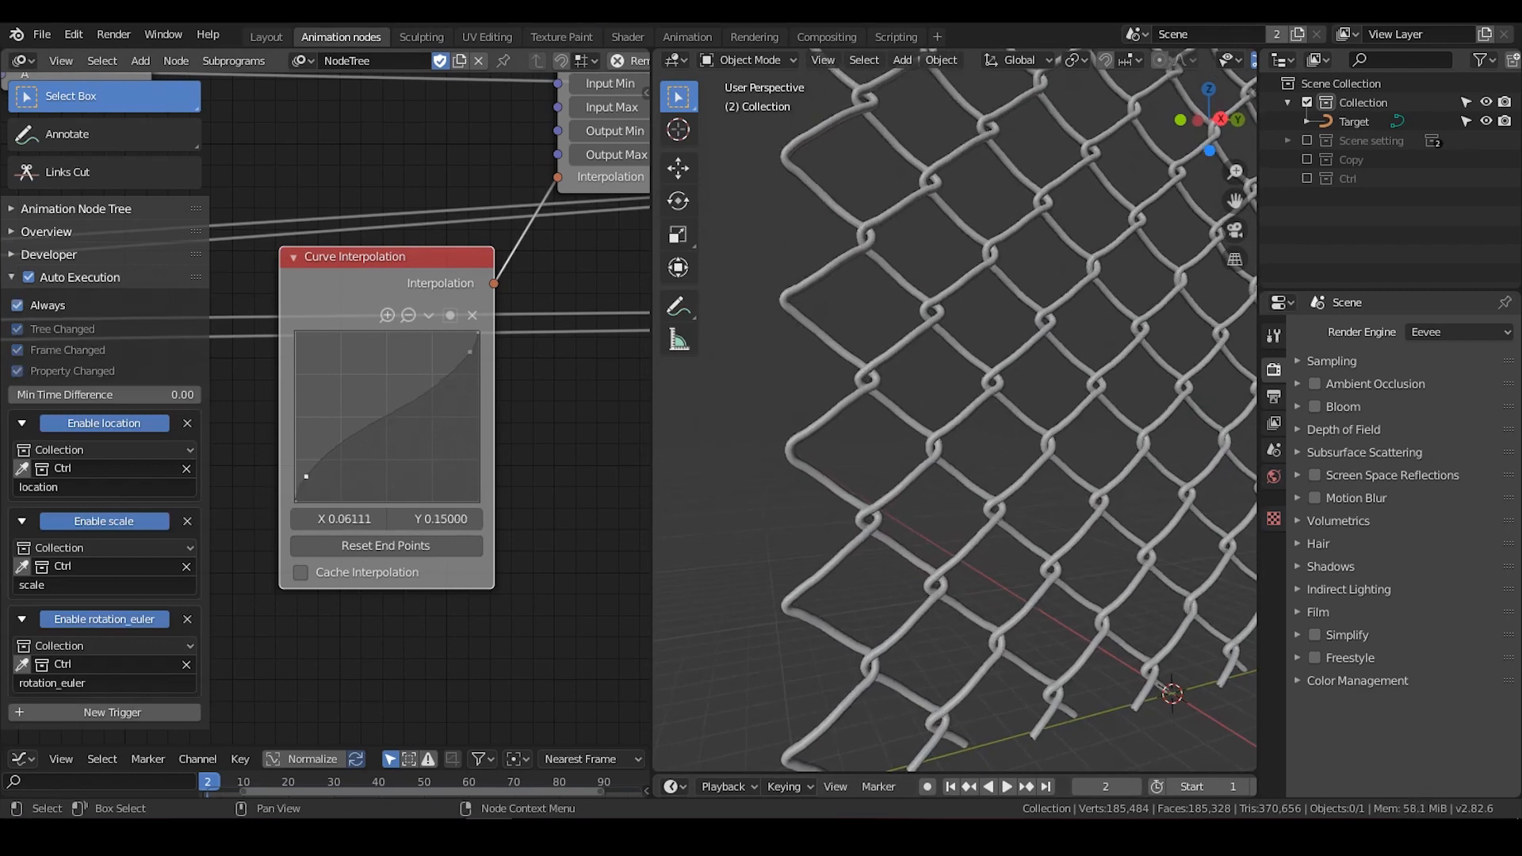
pyautogui.moveTo(466, 358); pyautogui.dragTo(470, 347)
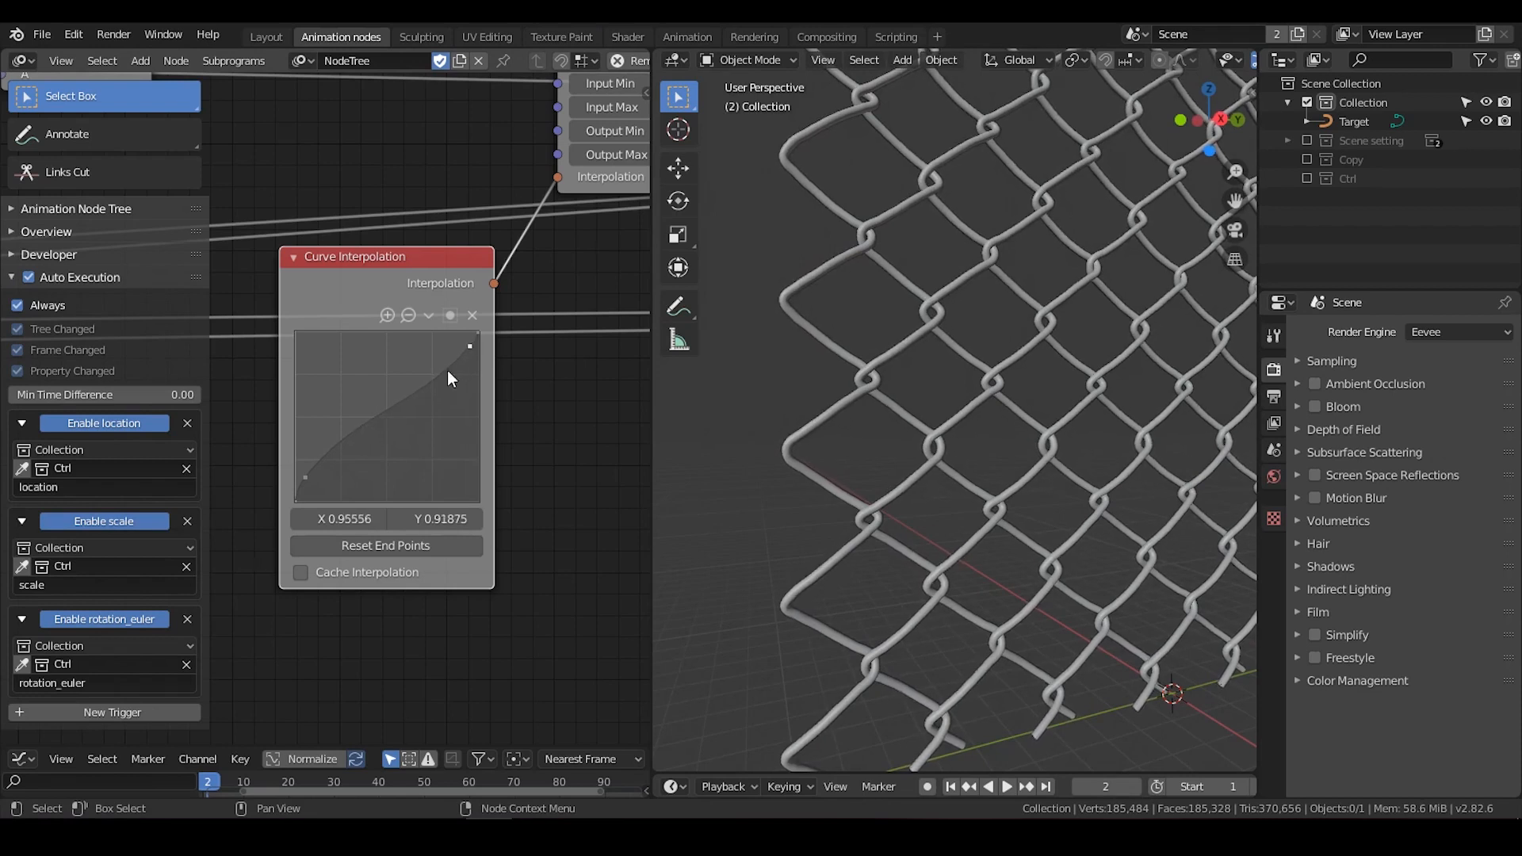
pyautogui.moveTo(308, 479); pyautogui.dragTo(301, 482)
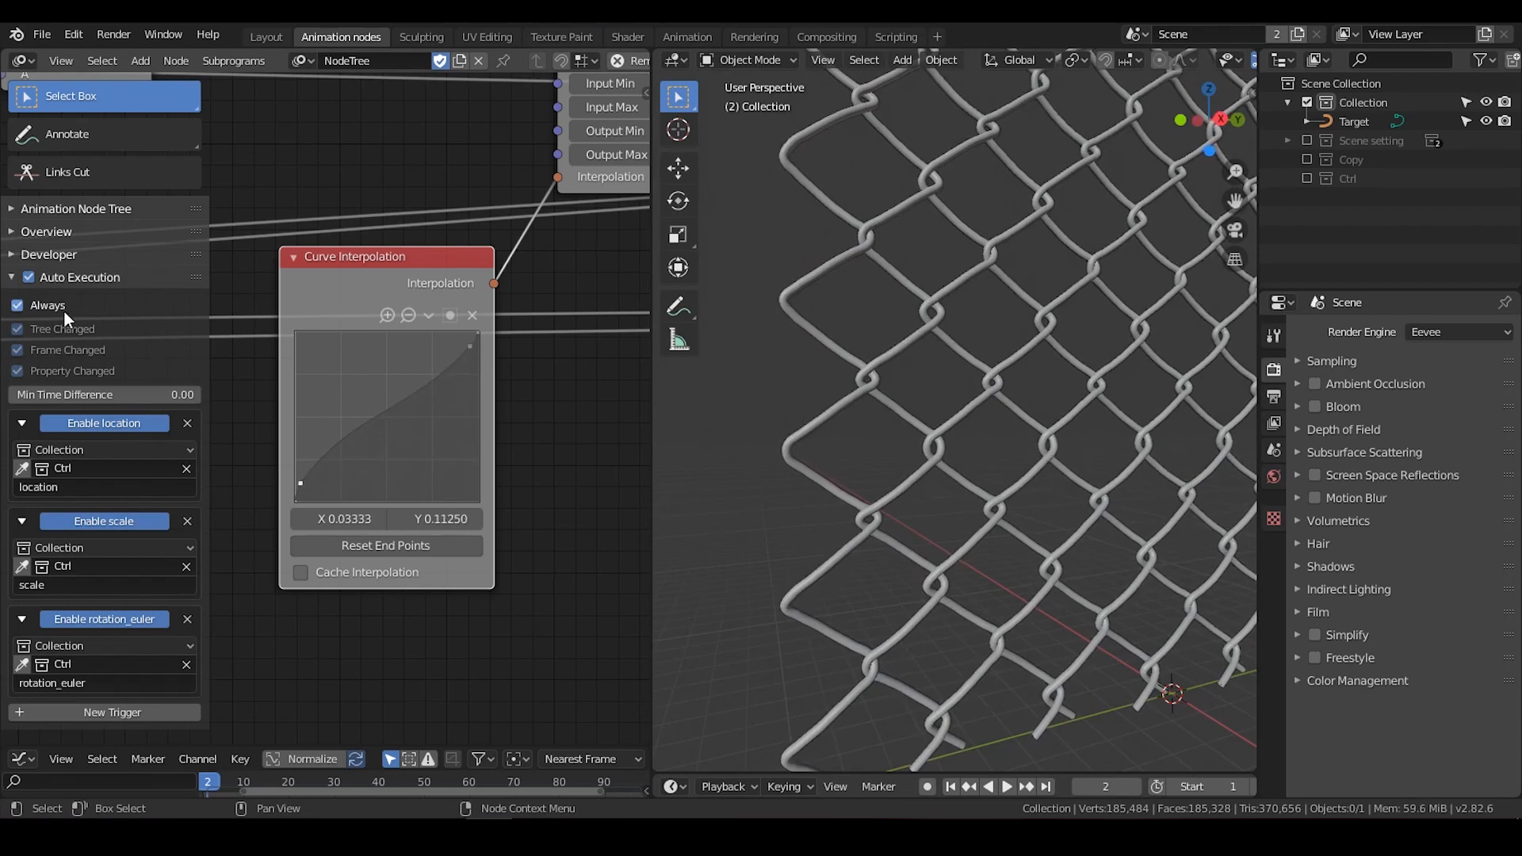
pyautogui.press('t')
# Move the Curve Interpolation node up beside Map Range and collapse both nodes
pyautogui.moveTo(802, 379); pyautogui.dragTo(953, 412, button='middle')
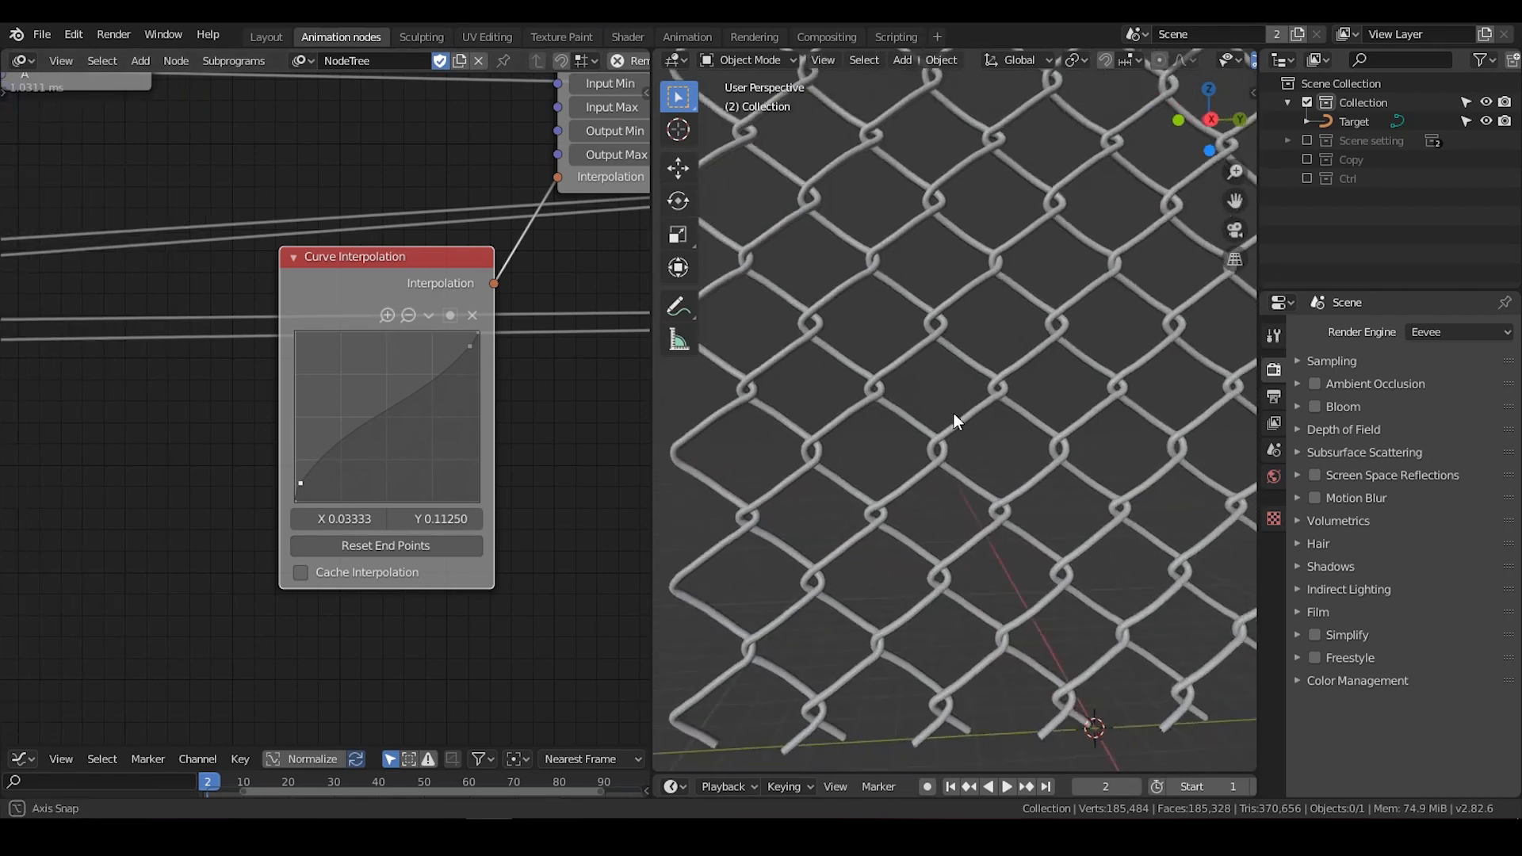
pyautogui.scroll(-5, 971, 430)
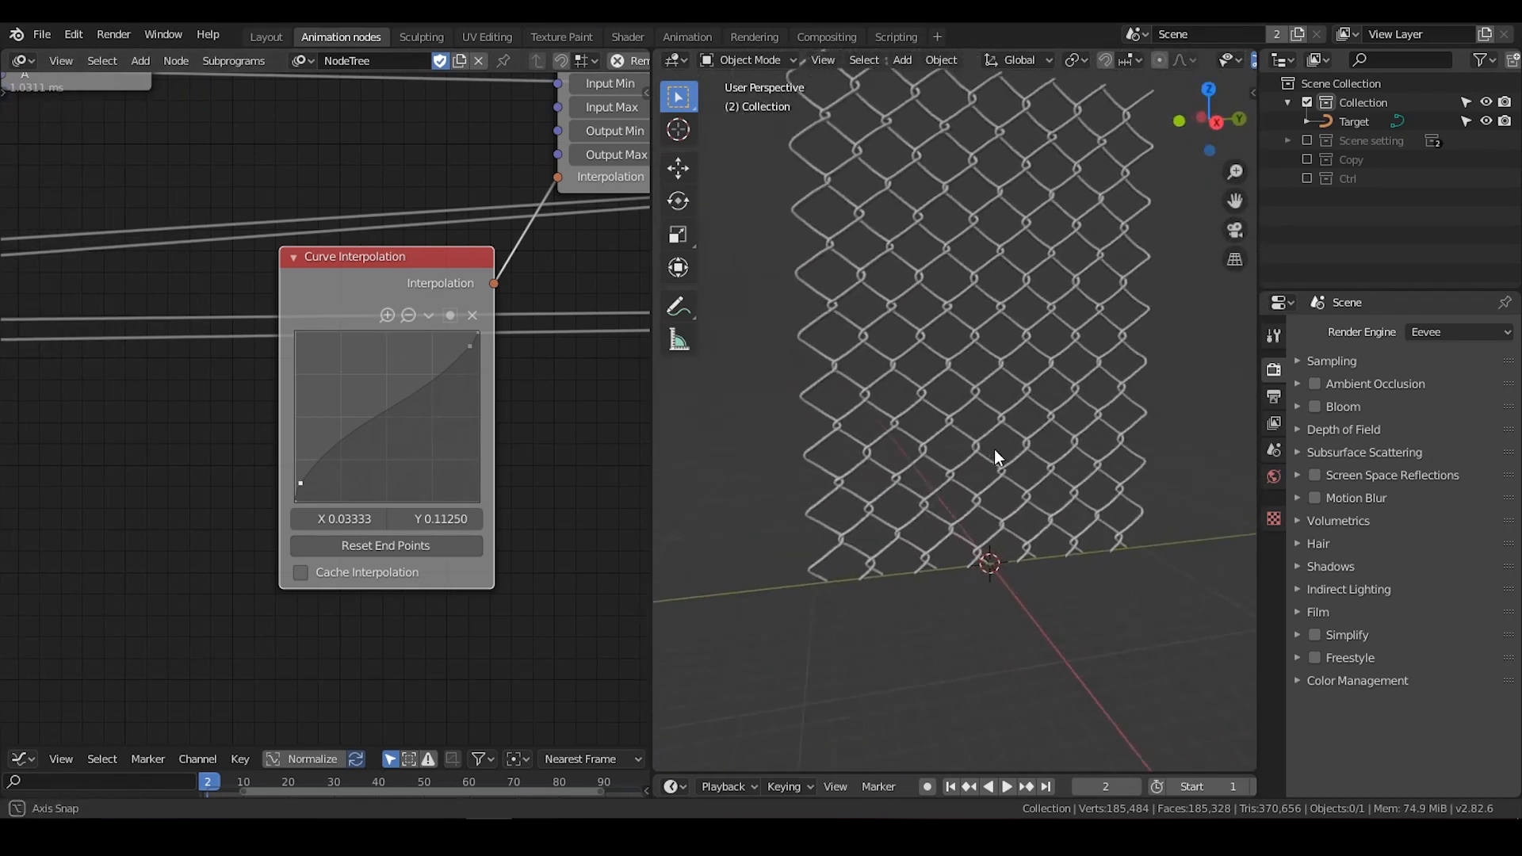
pyautogui.moveTo(1035, 444)
pyautogui.mouseDown(button='middle')
pyautogui.moveTo(1092, 491)
pyautogui.moveTo(988, 445)
pyautogui.moveTo(1033, 462)
pyautogui.mouseUp(button='middle')
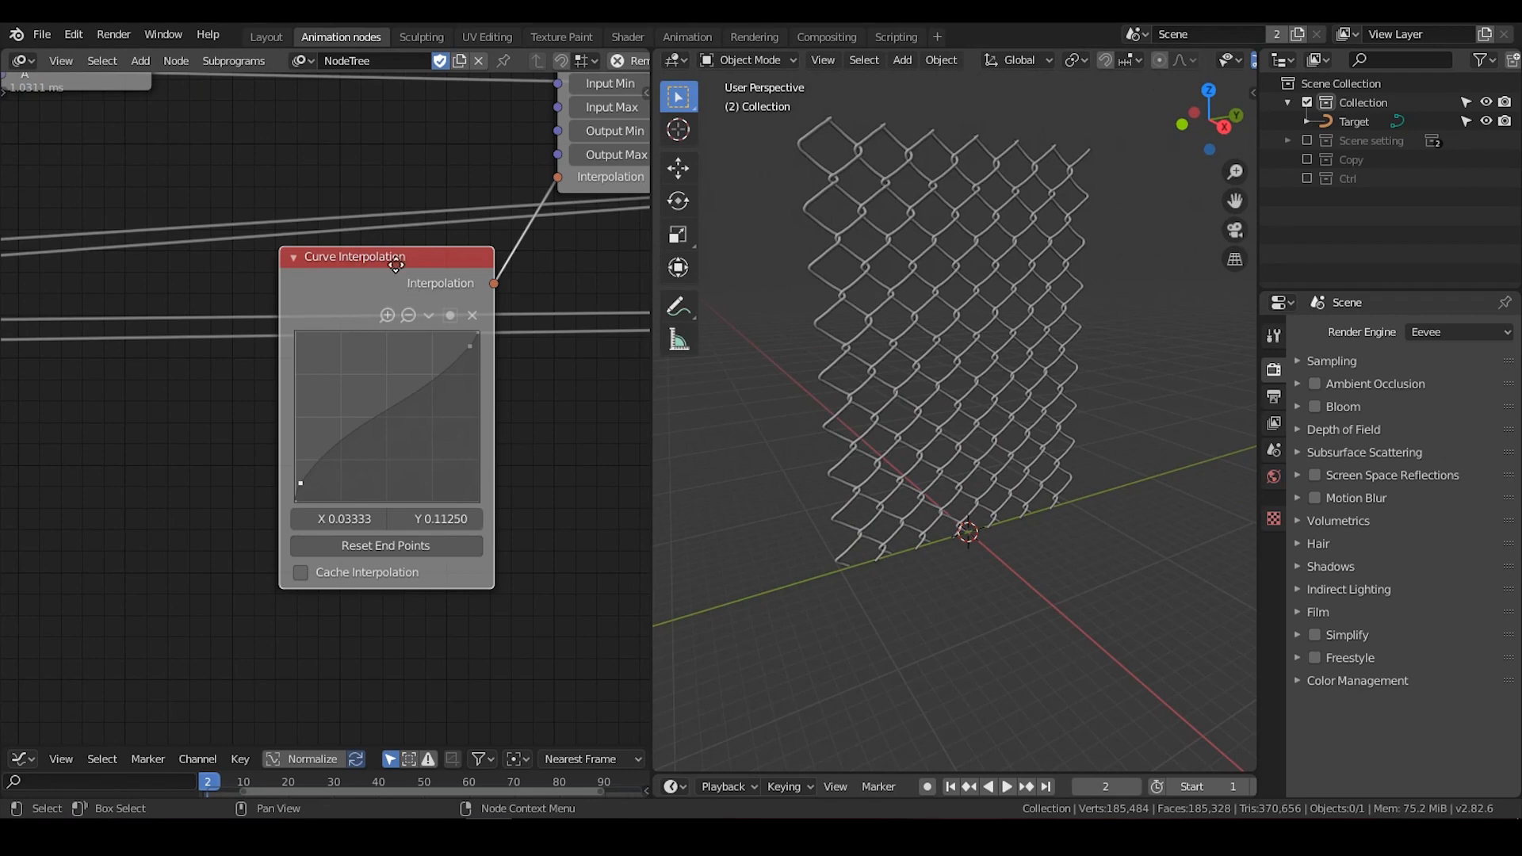
pyautogui.moveTo(396, 265); pyautogui.dragTo(397, 127)
pyautogui.moveTo(553, 156); pyautogui.dragTo(542, 260, button='middle')
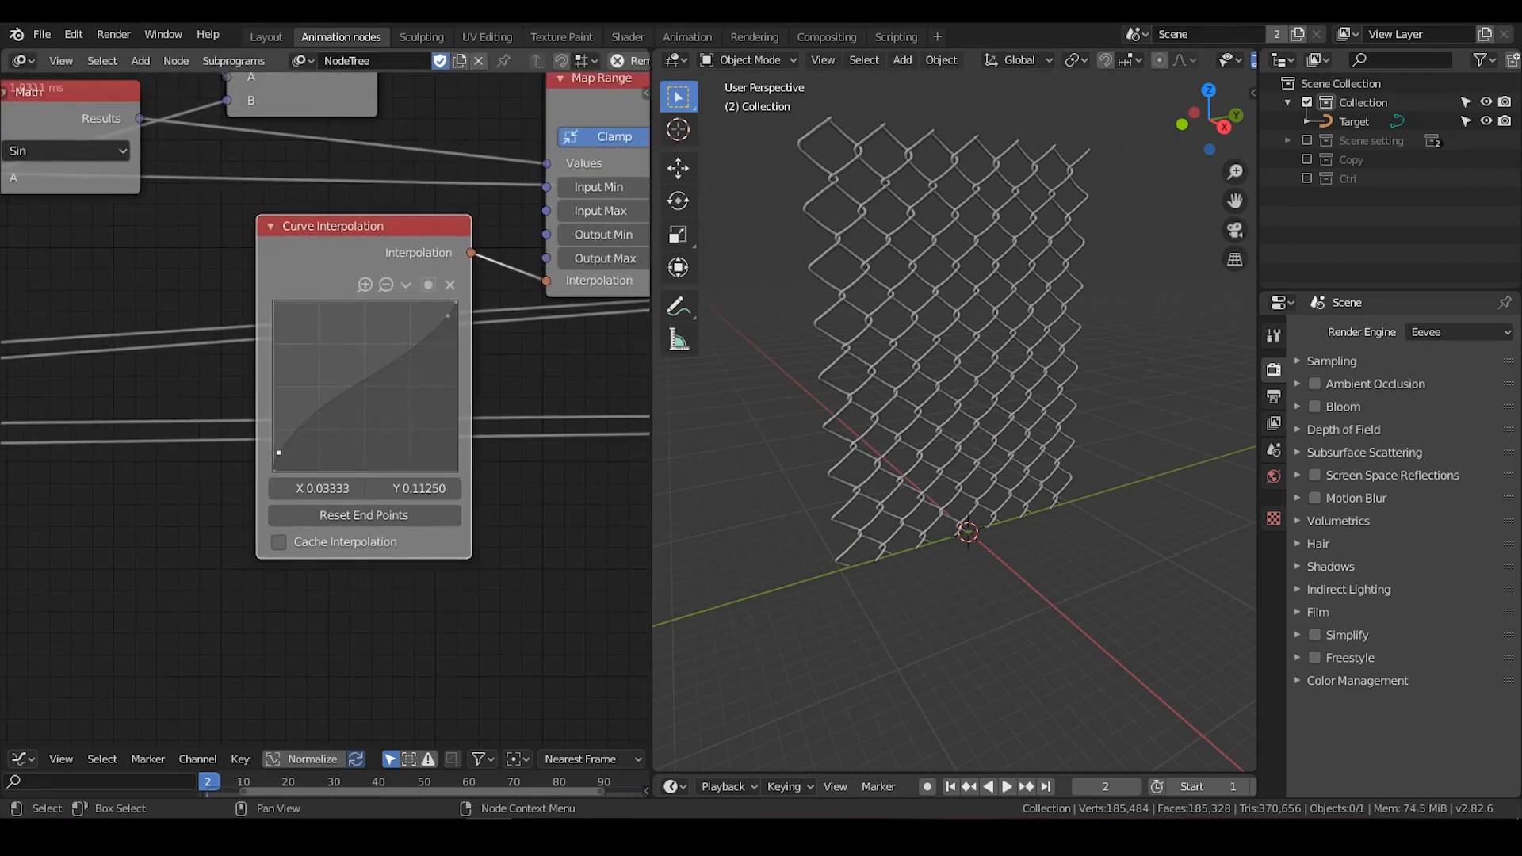
pyautogui.moveTo(374, 235); pyautogui.dragTo(374, 255)
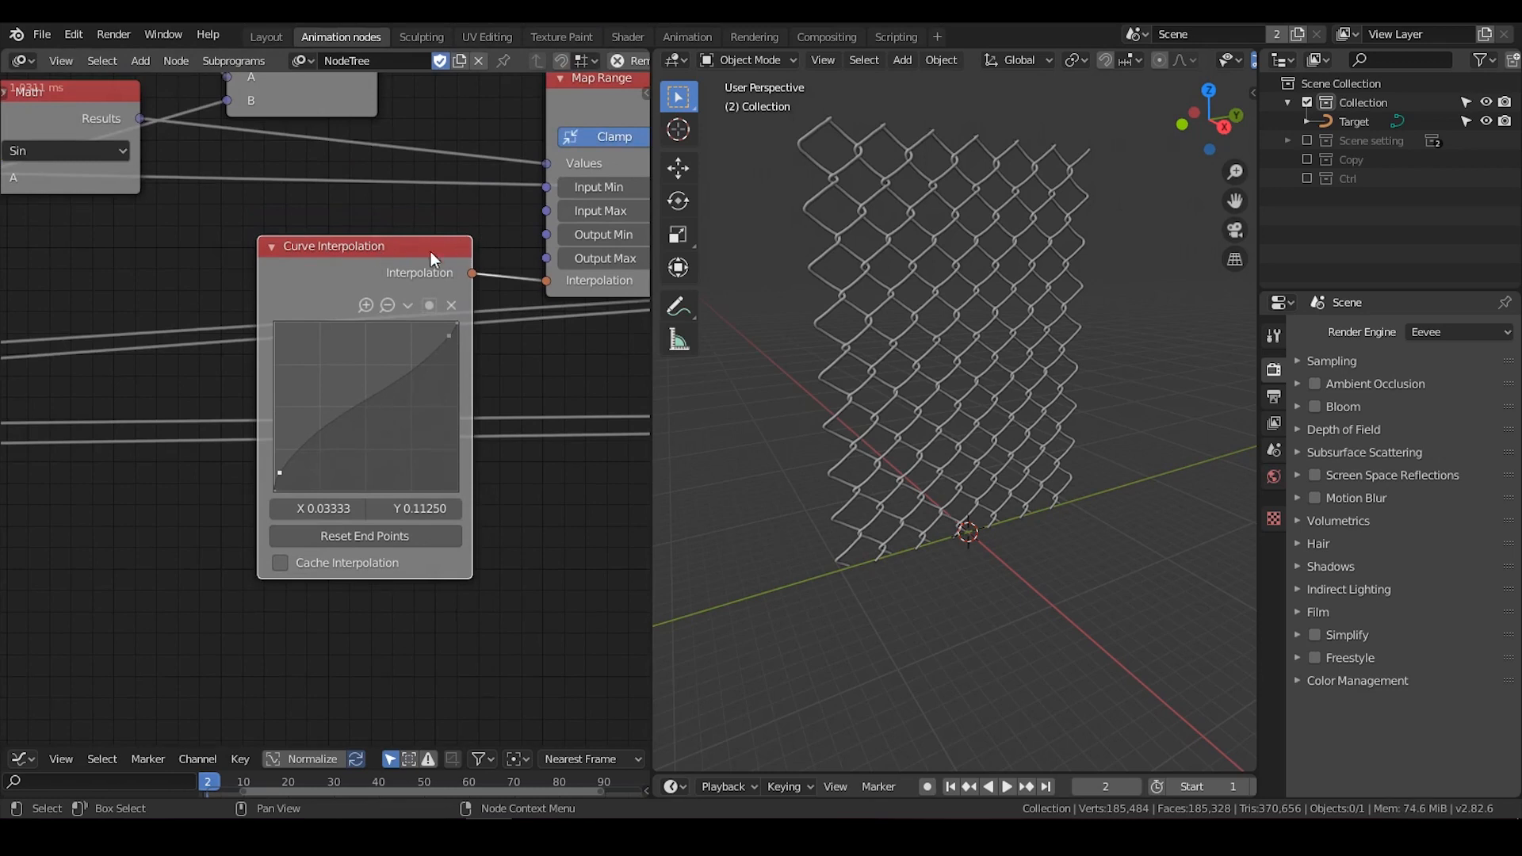
pyautogui.click(276, 252)
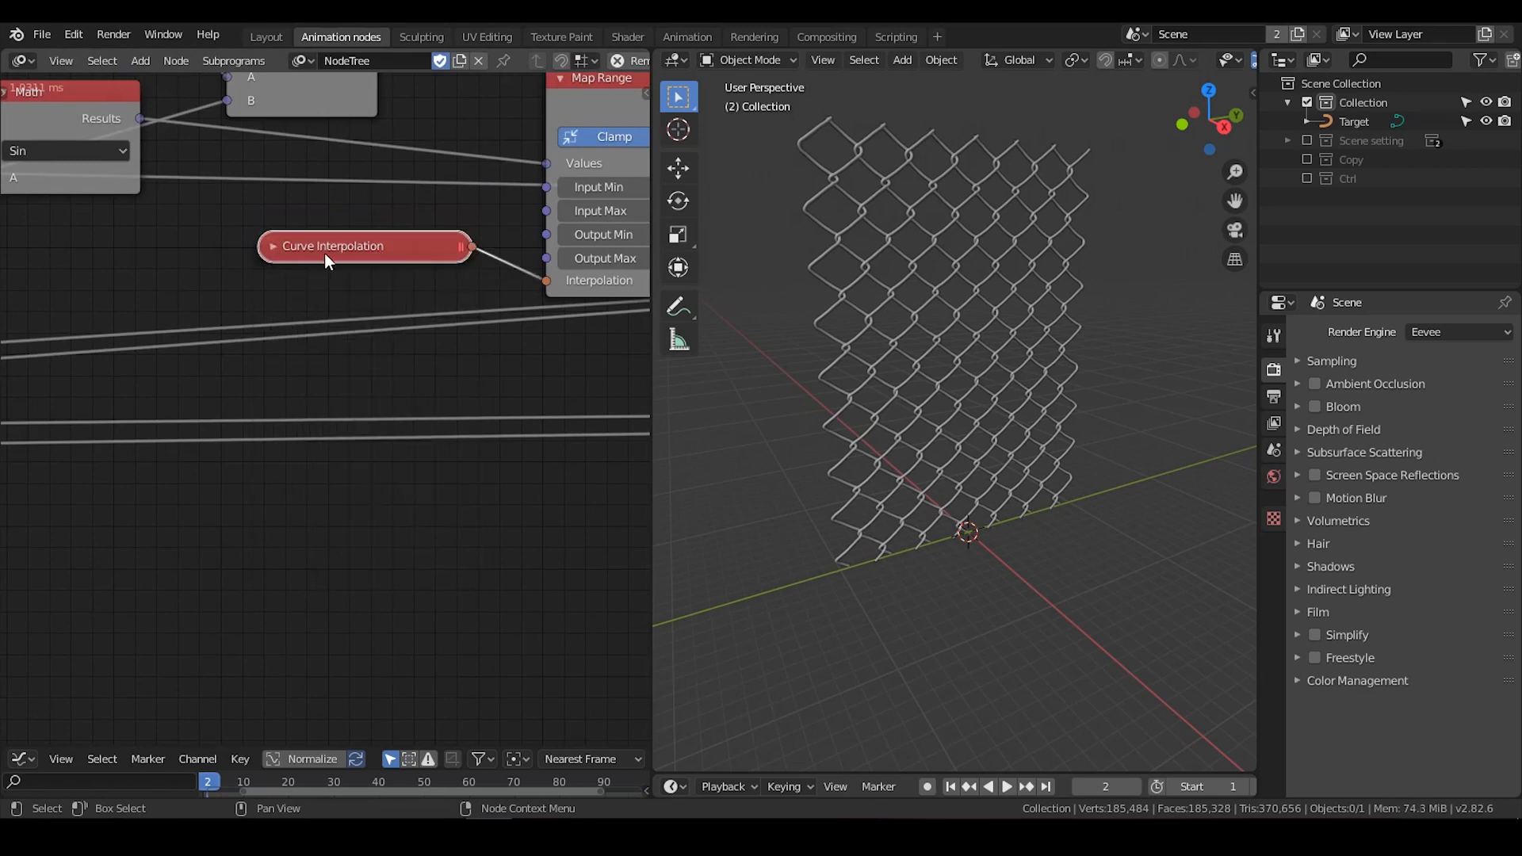
pyautogui.moveTo(395, 316); pyautogui.dragTo(213, 458, button='middle')
pyautogui.click(379, 244)
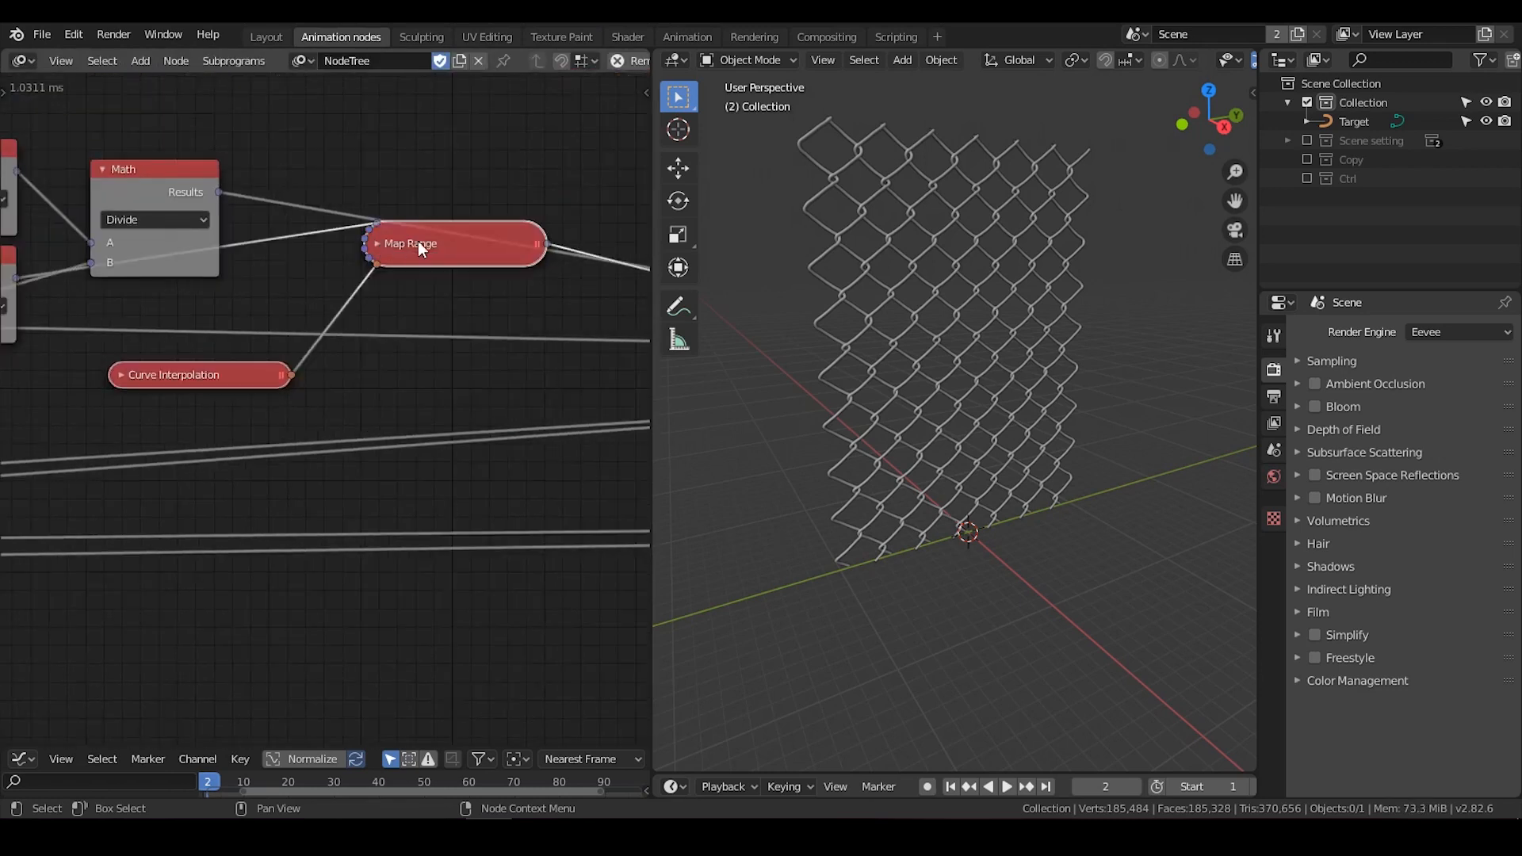
pyautogui.moveTo(417, 241); pyautogui.dragTo(419, 298)
# Shift the Viewport Input, Float Range, Math, Map Range and Curve Interpolation nodes together closer to Combine Vector
pyautogui.scroll(-3, 422, 378)
pyautogui.scroll(-4, 422, 387)
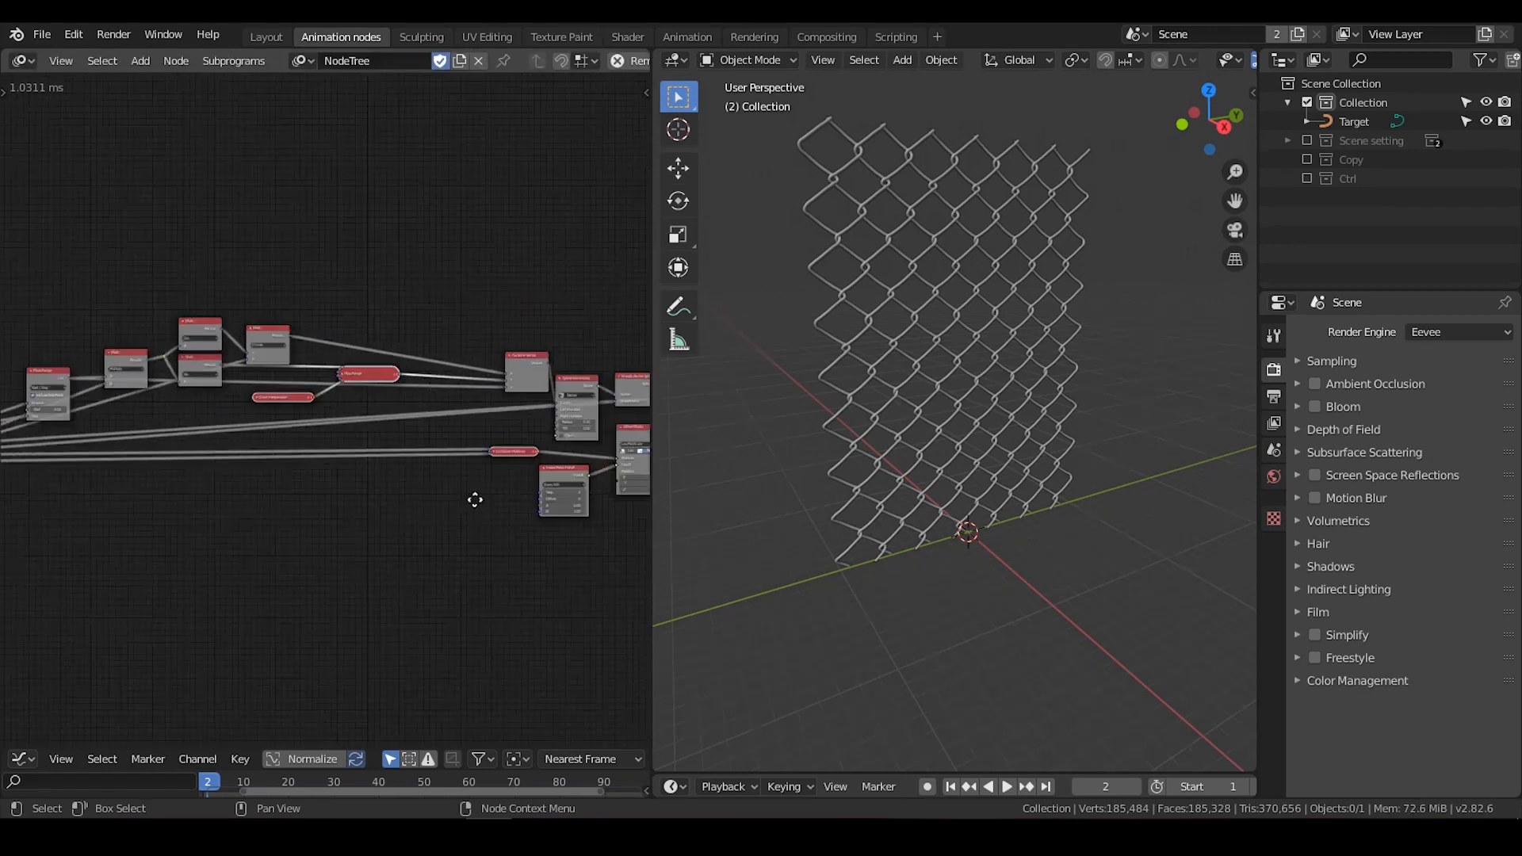
pyautogui.moveTo(386, 247); pyautogui.dragTo(4, 570)
pyautogui.press('g')
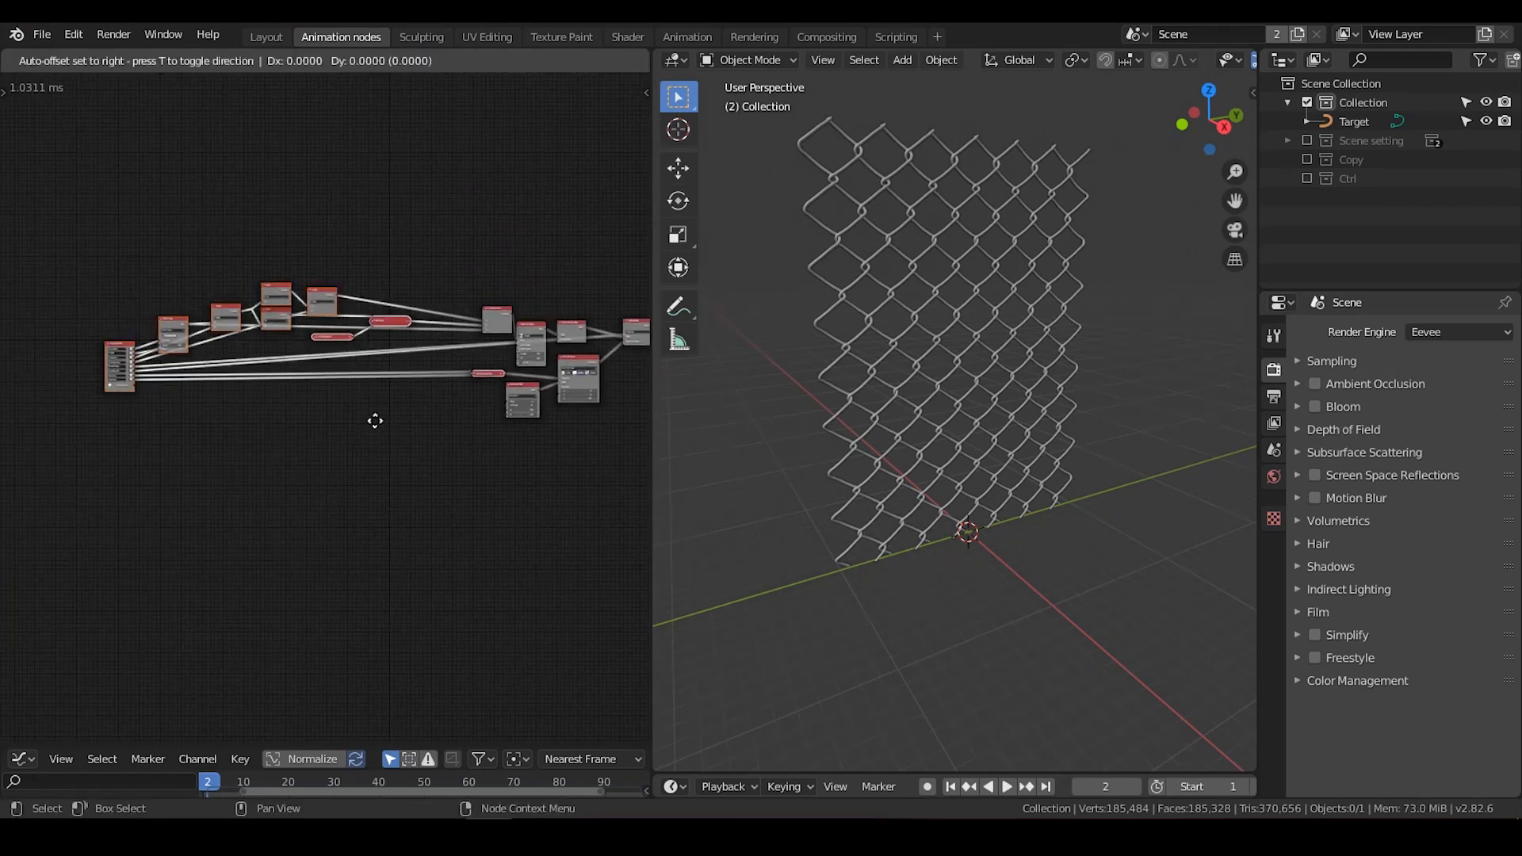
pyautogui.click(431, 415)
# Move Curve Object Output farther from Replicate Spline to make room between them
pyautogui.moveTo(506, 455); pyautogui.dragTo(376, 466, button='middle')
pyautogui.scroll(1, 389, 459)
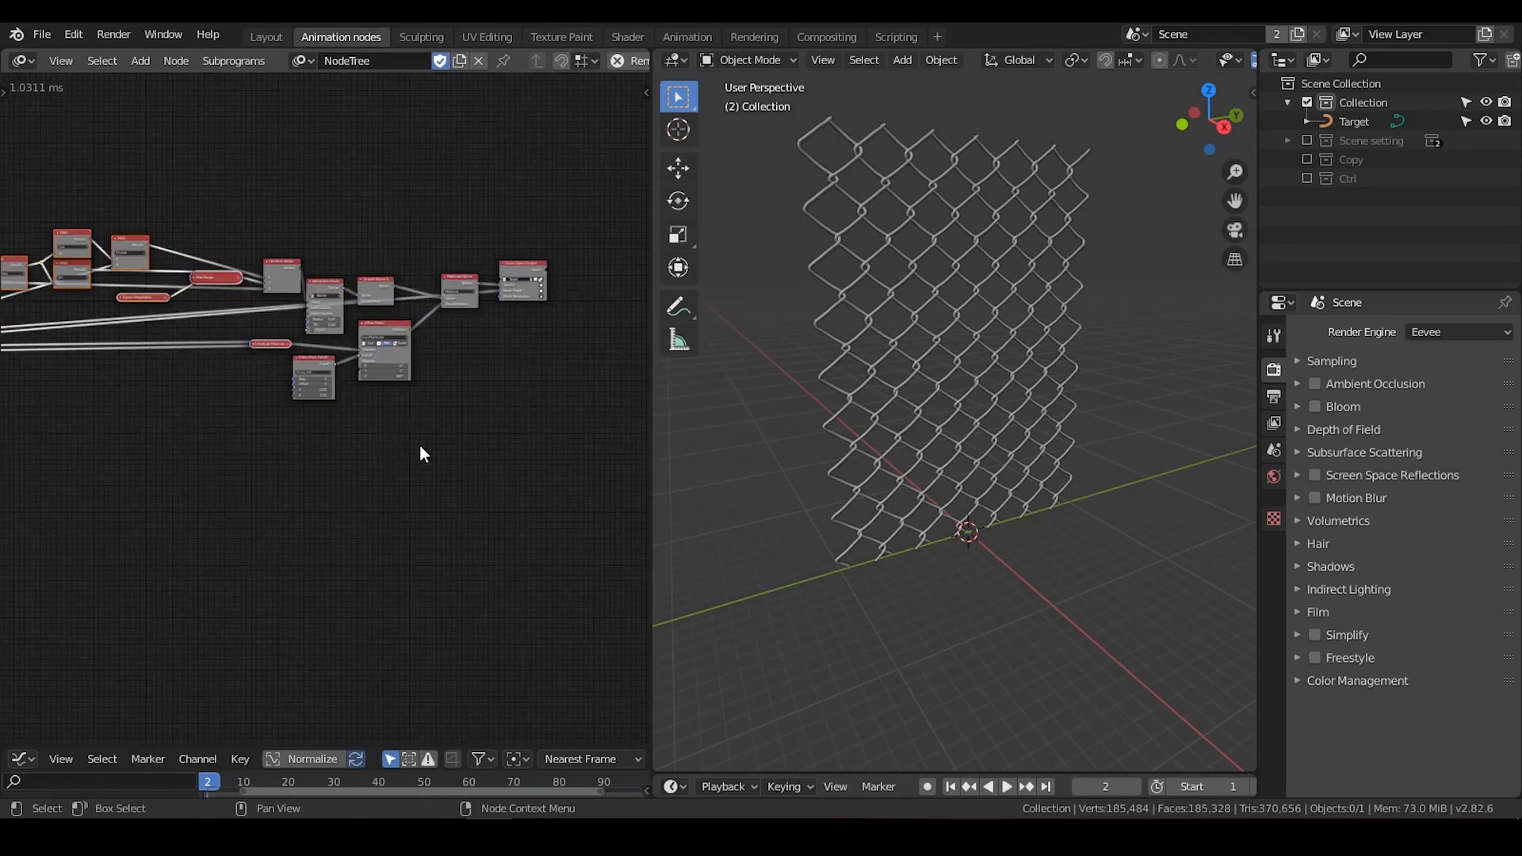
pyautogui.moveTo(888, 470); pyautogui.dragTo(938, 452, button='middle')
pyautogui.moveTo(539, 264); pyautogui.dragTo(591, 260)
pyautogui.moveTo(517, 381); pyautogui.dragTo(360, 428, button='middle')
pyautogui.scroll(8, 359, 428)
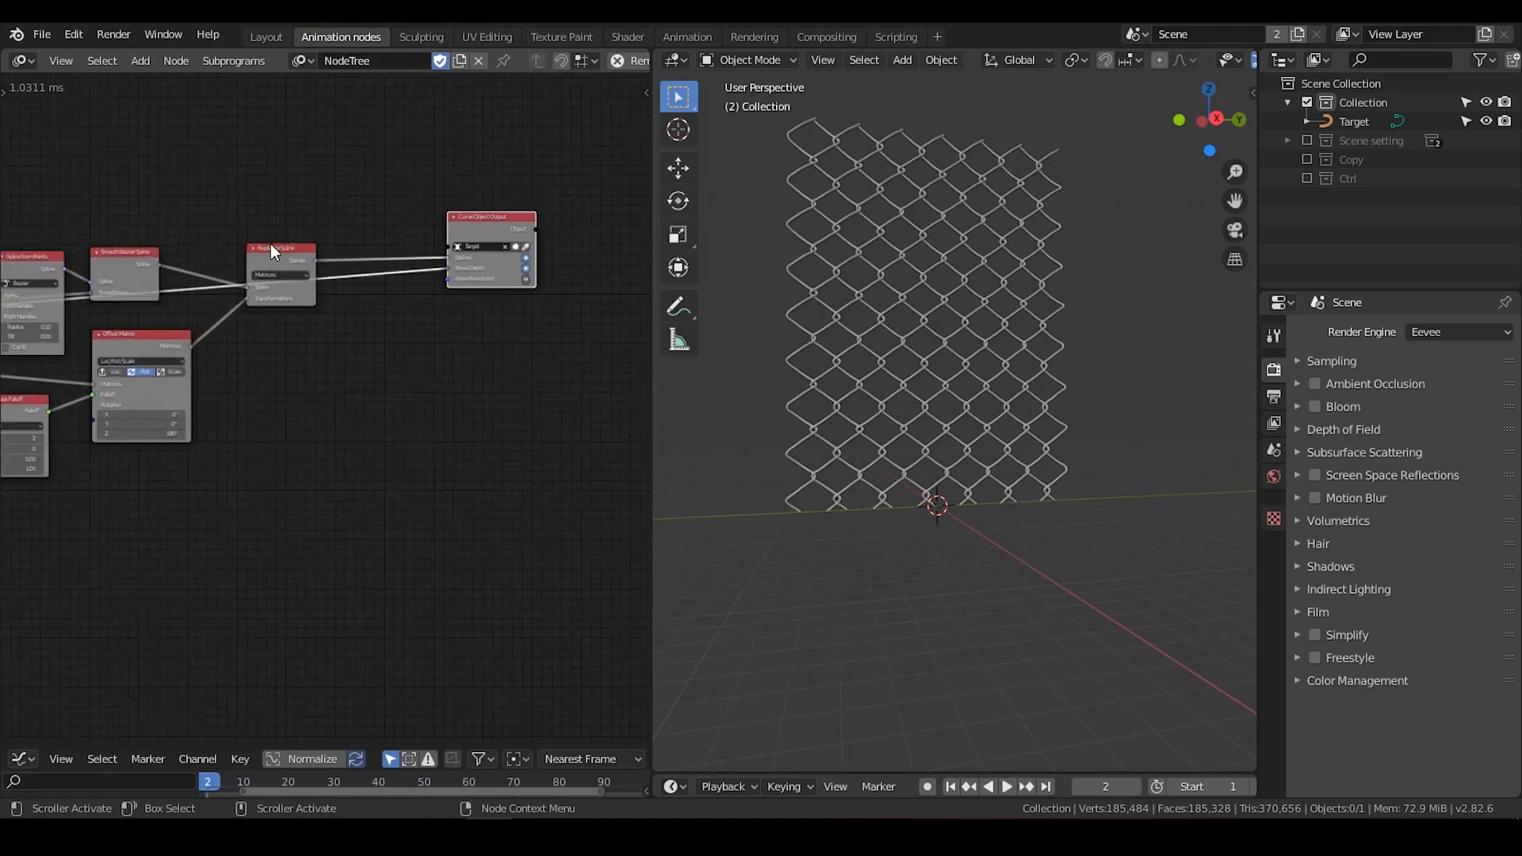
pyautogui.scroll(3, 317, 345)
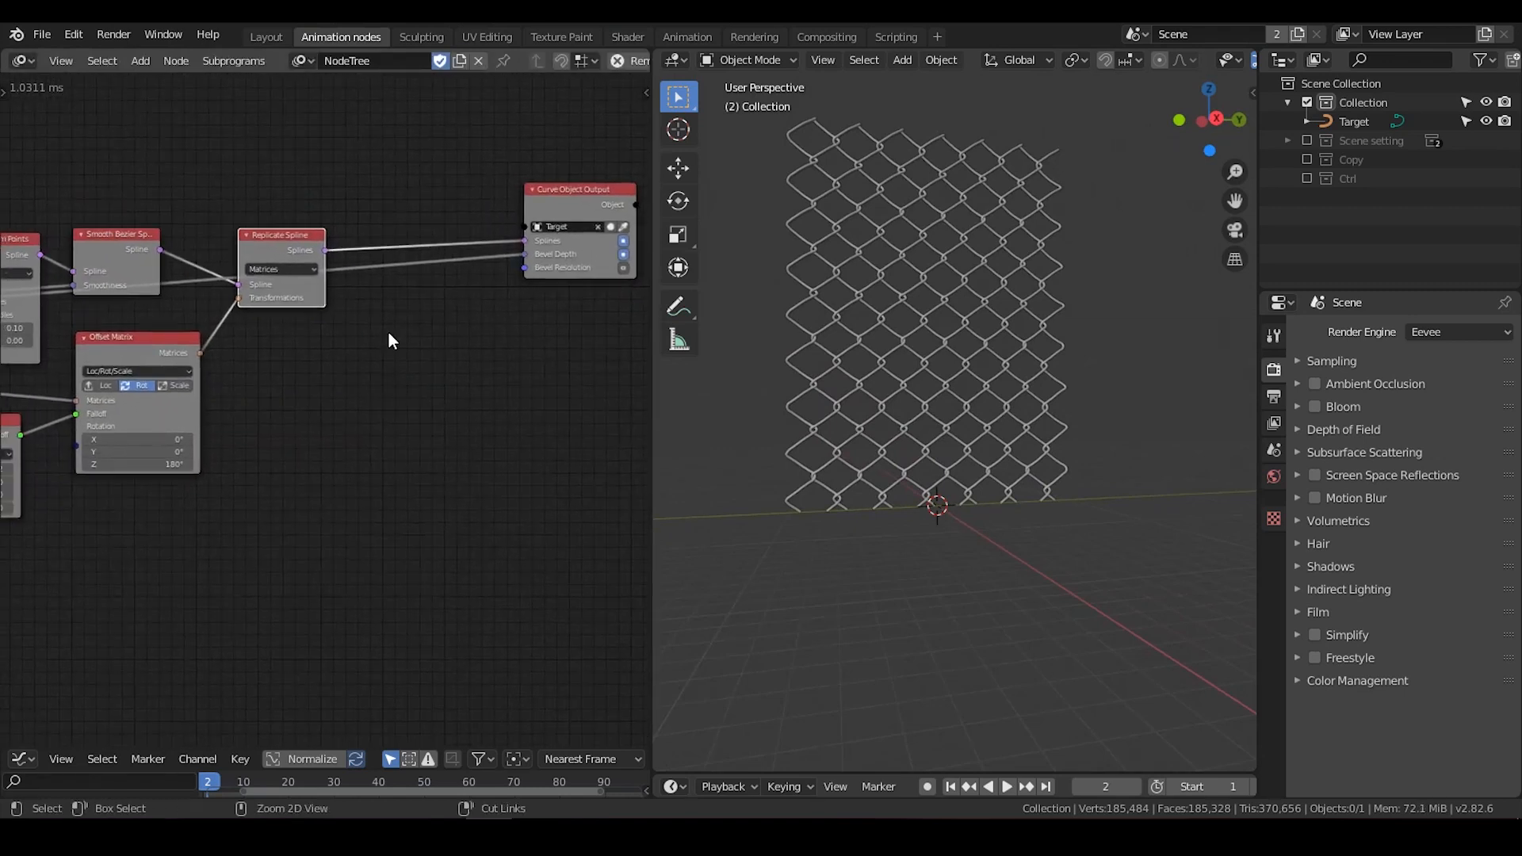
# Insert a Transform Spline node between Replicate Spline and Curve Object Output
pyautogui.hotkey('ctrl', 'a')
pyautogui.write('transform sp')
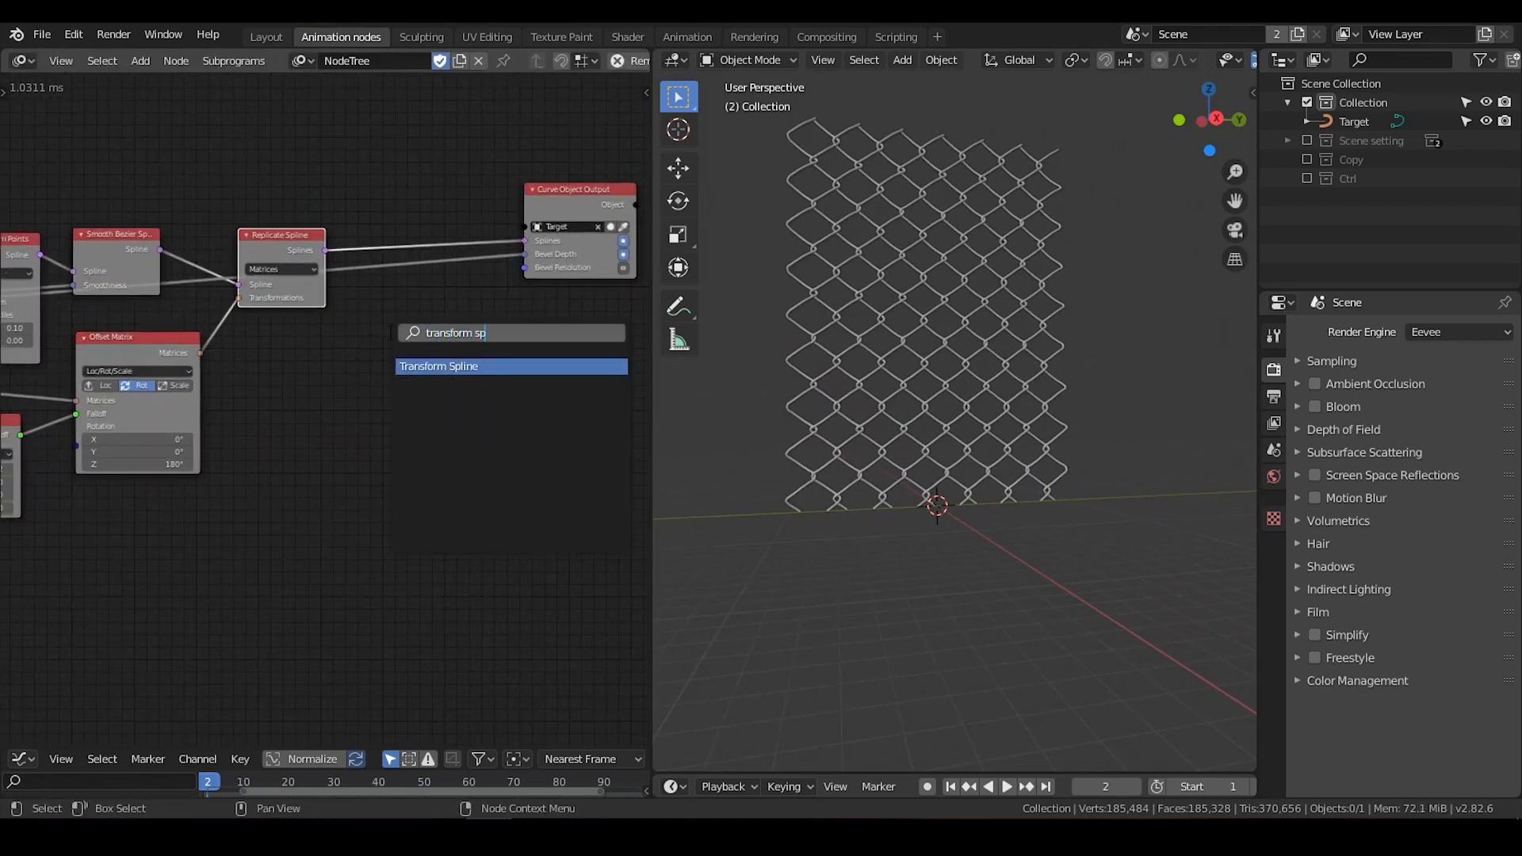
pyautogui.press('Return')
pyautogui.click(435, 241)
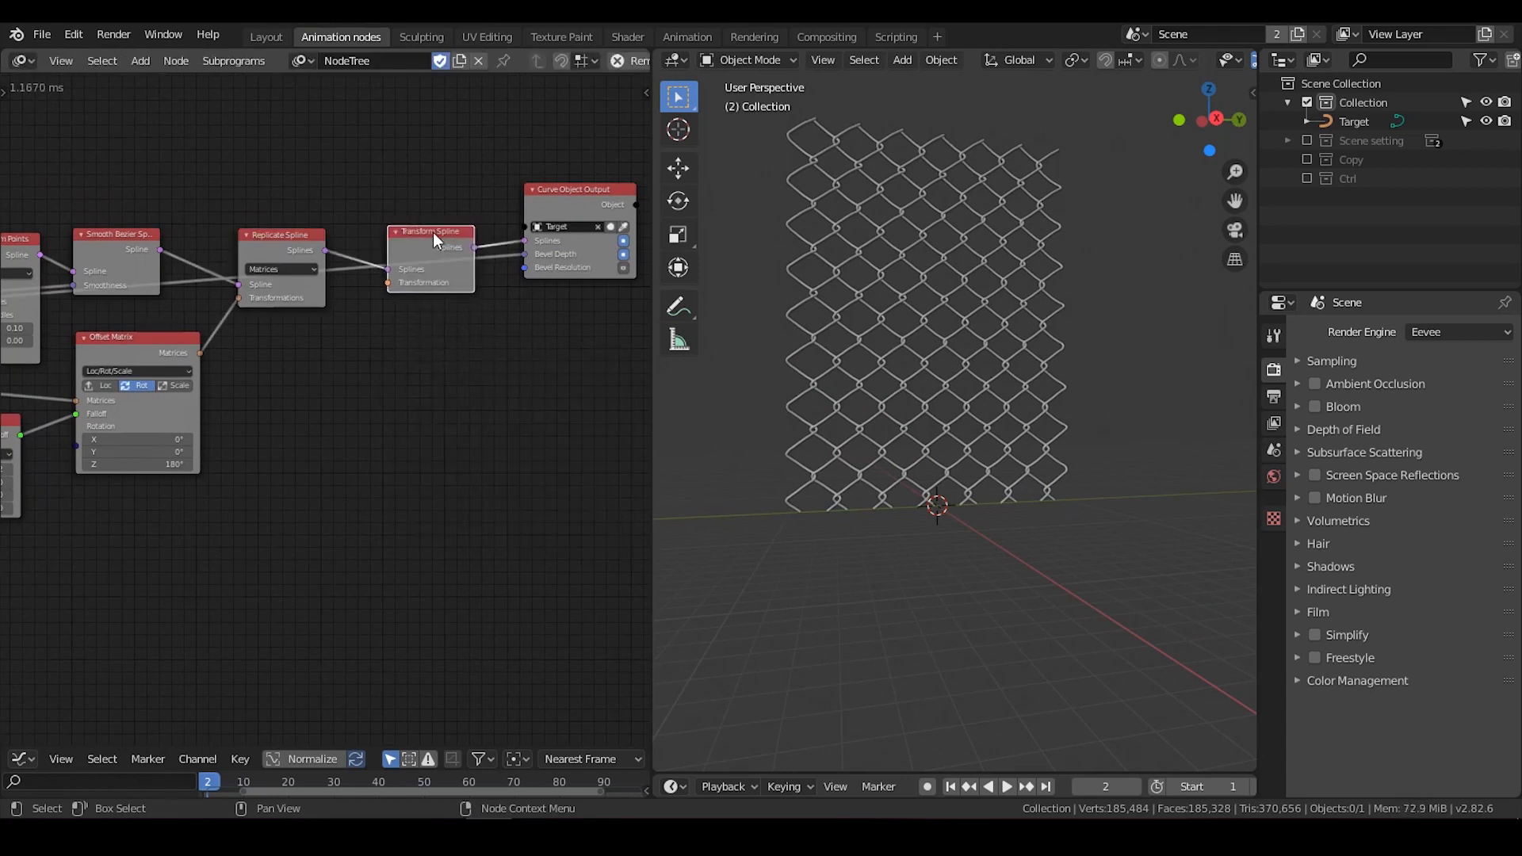
# Add an Object Matrix Input node below Replicate Spline
pyautogui.scroll(2, 420, 383)
pyautogui.hotkey('ctrl', 'a')
pyautogui.write('o')
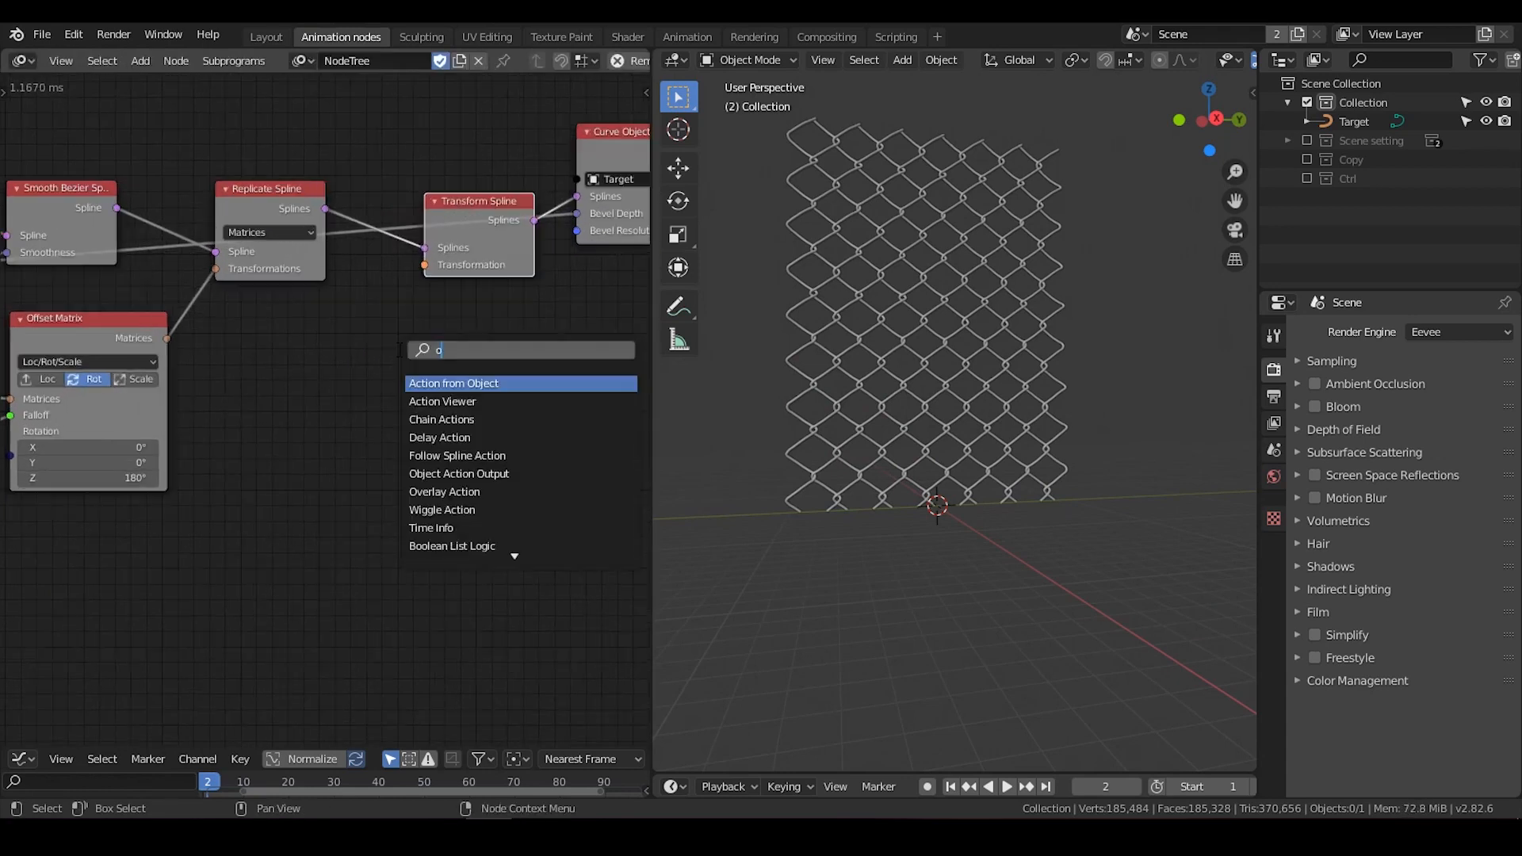
pyautogui.write('bject')
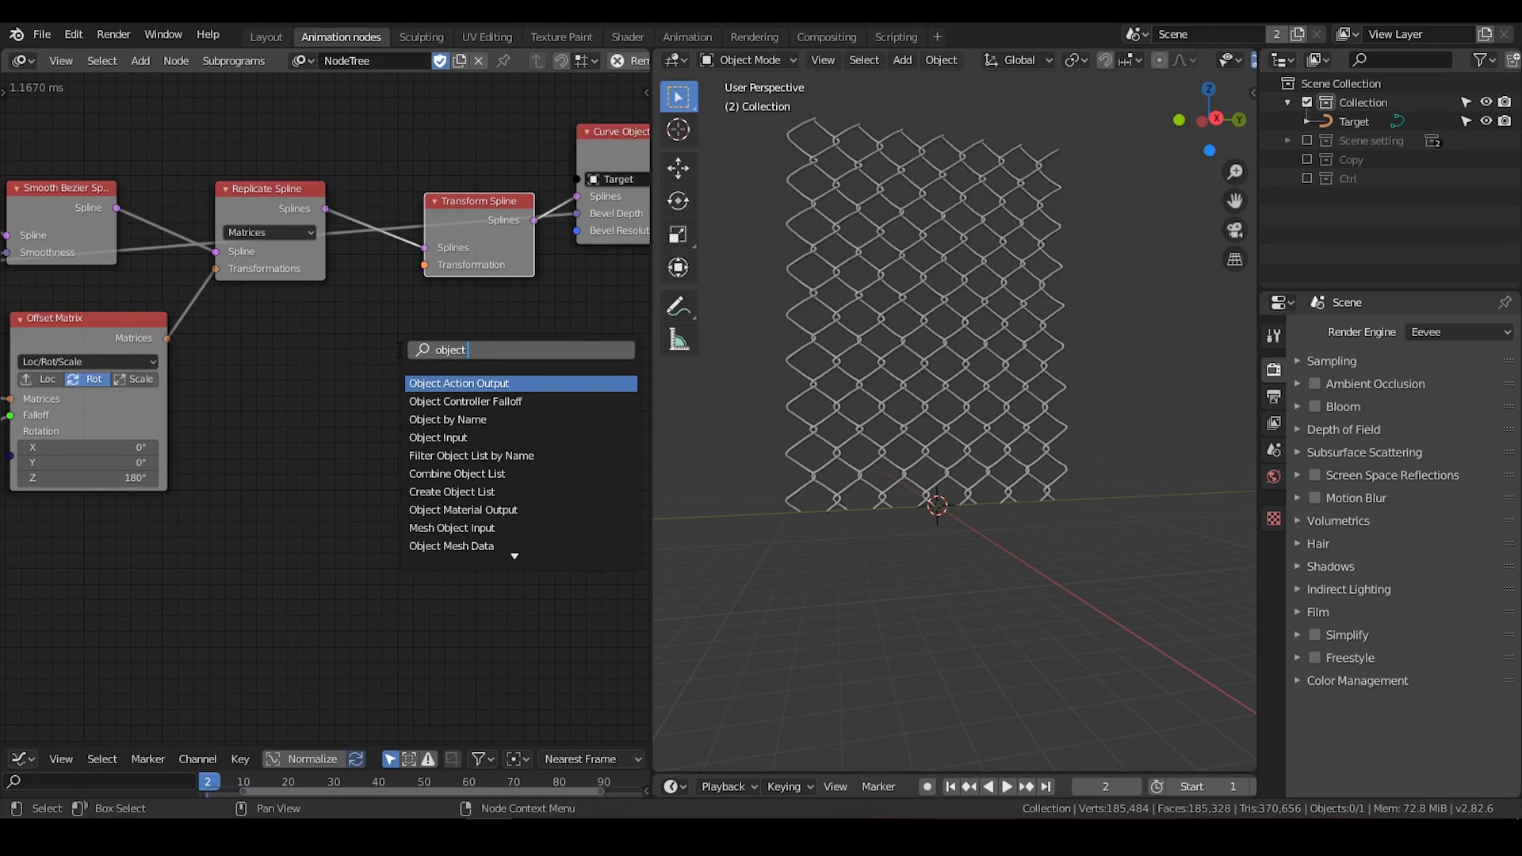
pyautogui.write(' tran')
pyautogui.press('BackSpace')
pyautogui.press('BackSpace')
pyautogui.press('BackSpace')
pyautogui.press('BackSpace')
pyautogui.write('matr')
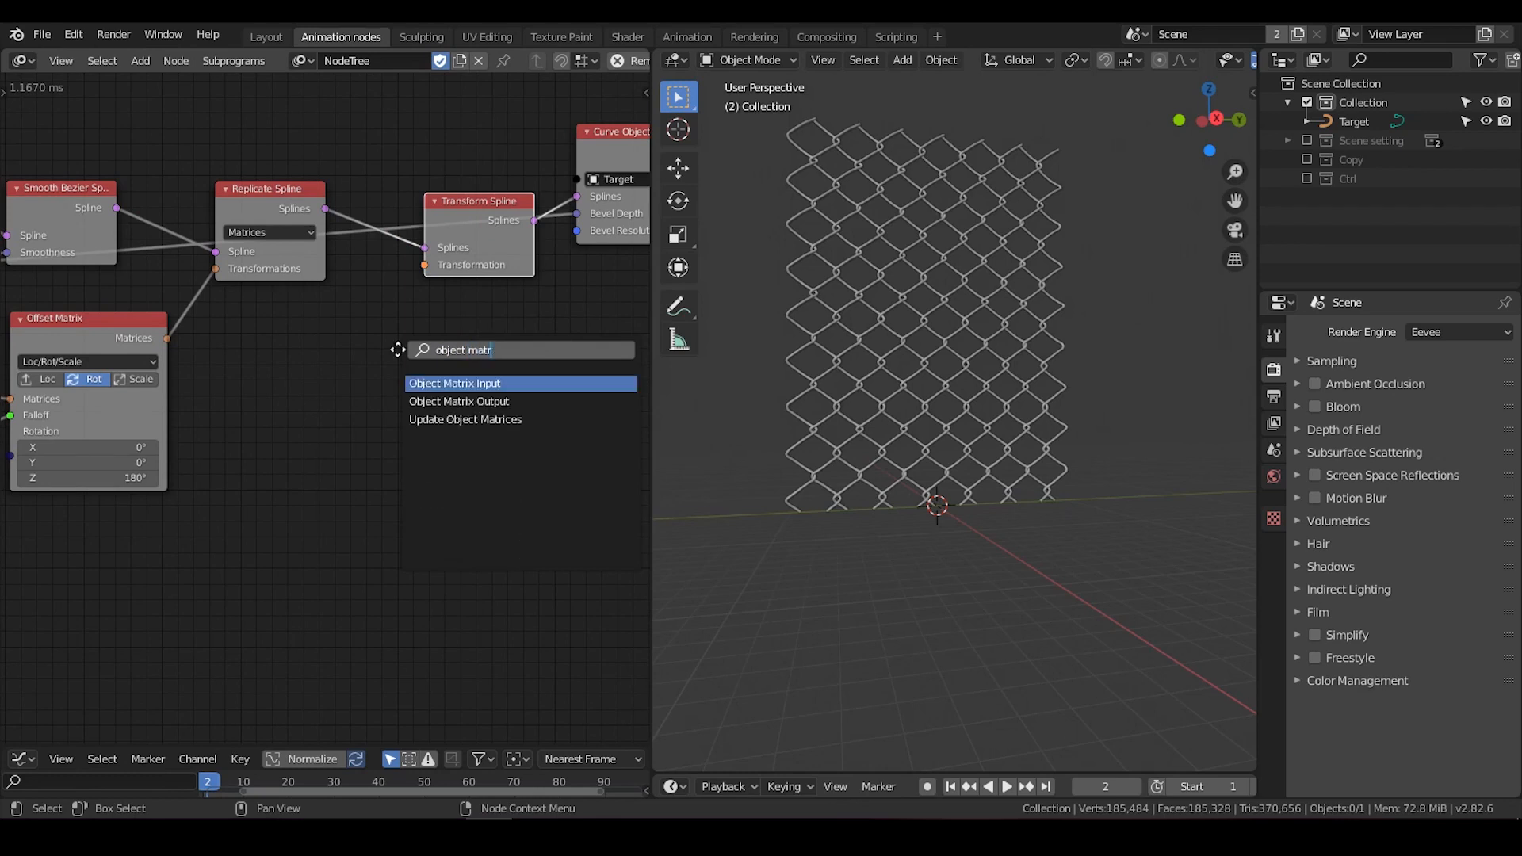
pyautogui.press('Return')
pyautogui.click(253, 282)
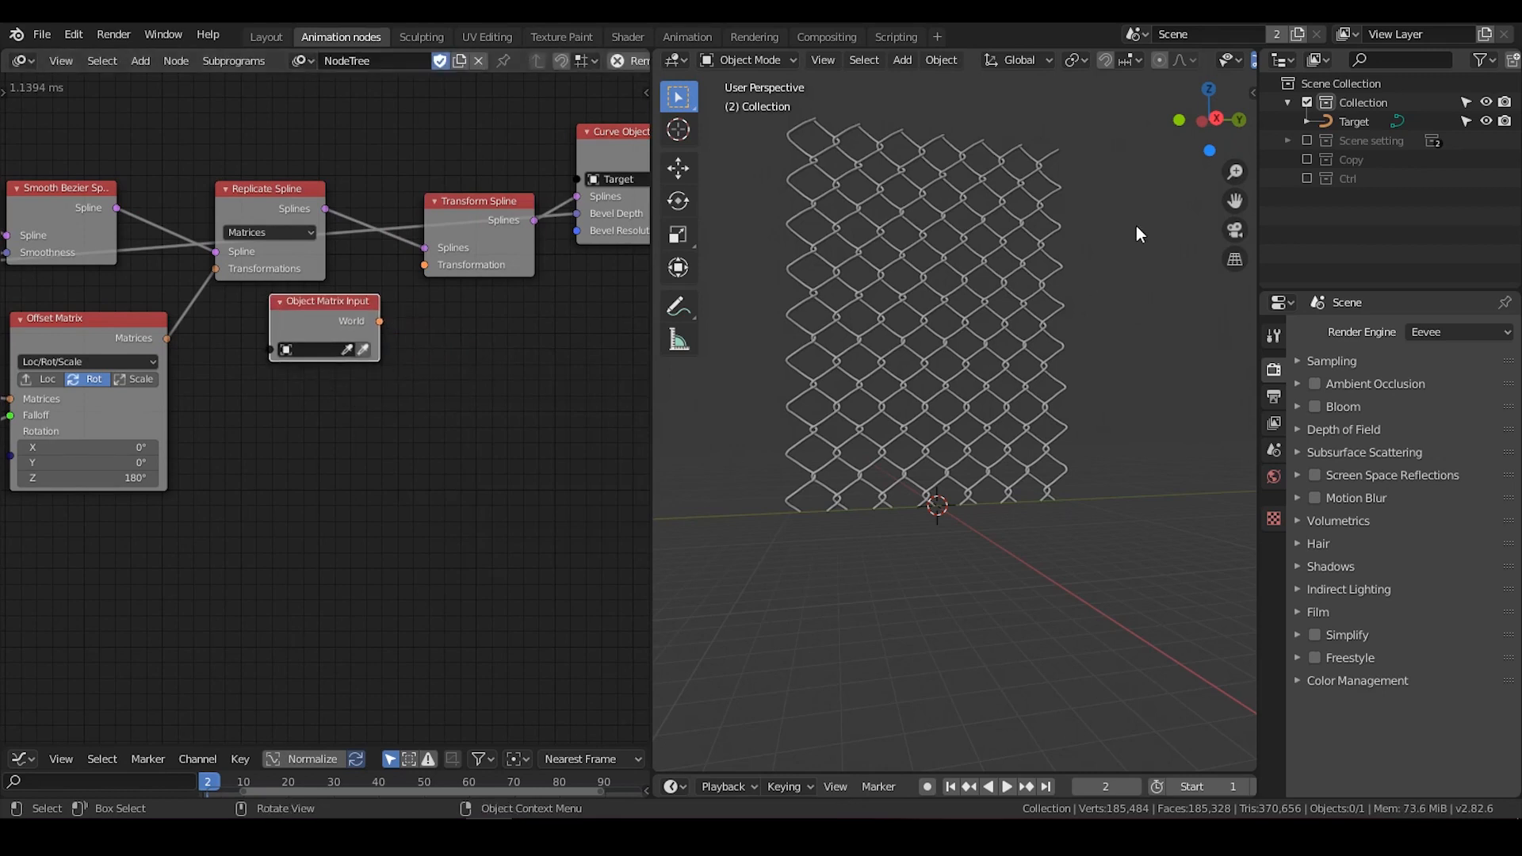
# Add an Empty to Collection and use it in Object Matrix Input, with World linked to Transform Spline's Transformation
pyautogui.click(1362, 102)
pyautogui.hotkey('shift', 'a')
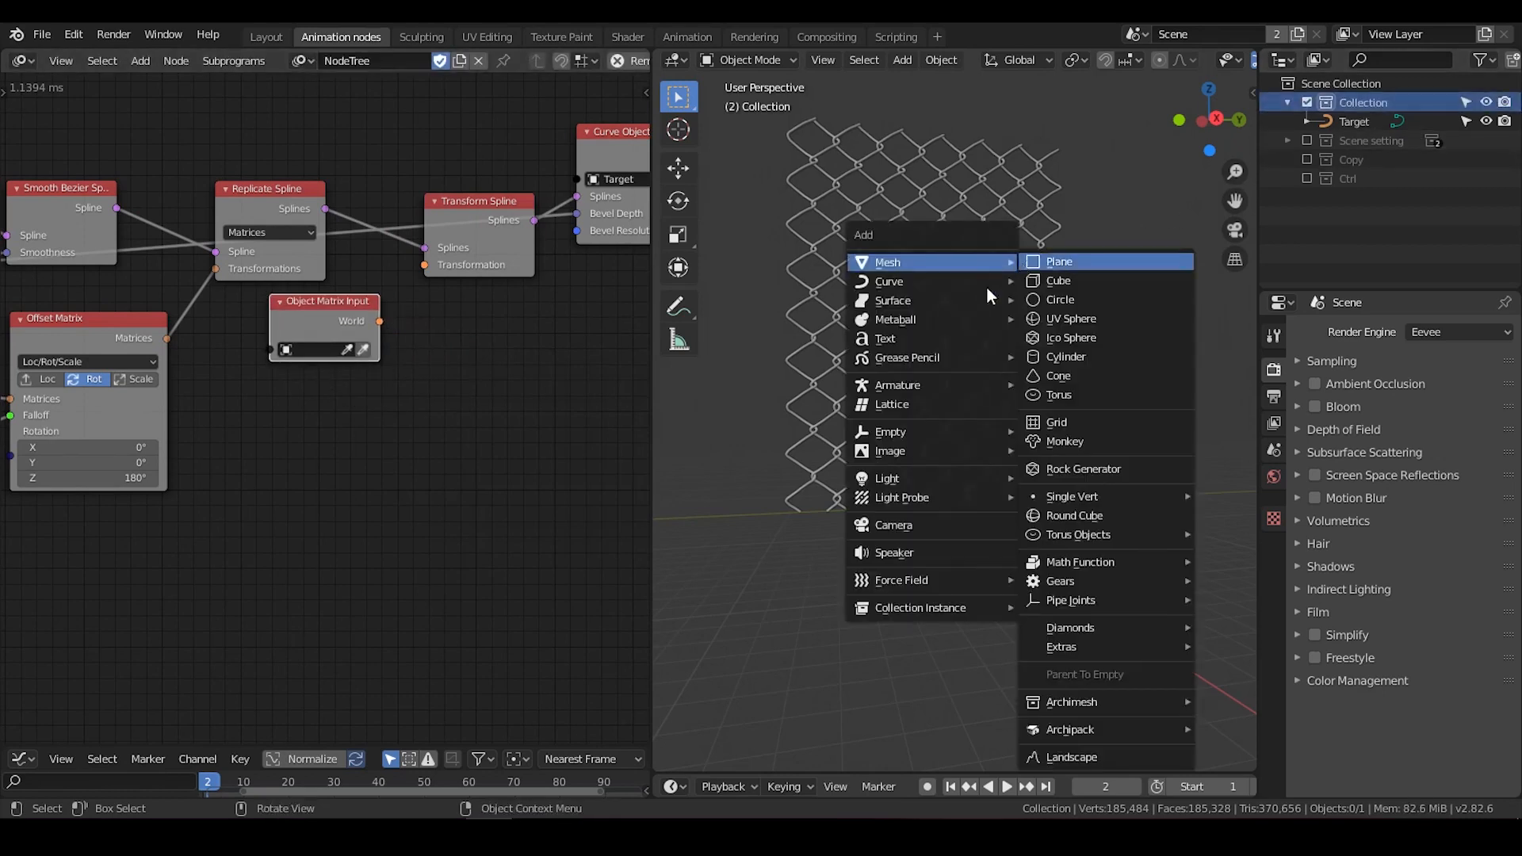
pyautogui.moveTo(976, 432)
pyautogui.click(1031, 430)
pyautogui.moveTo(976, 468); pyautogui.dragTo(950, 491, button='middle')
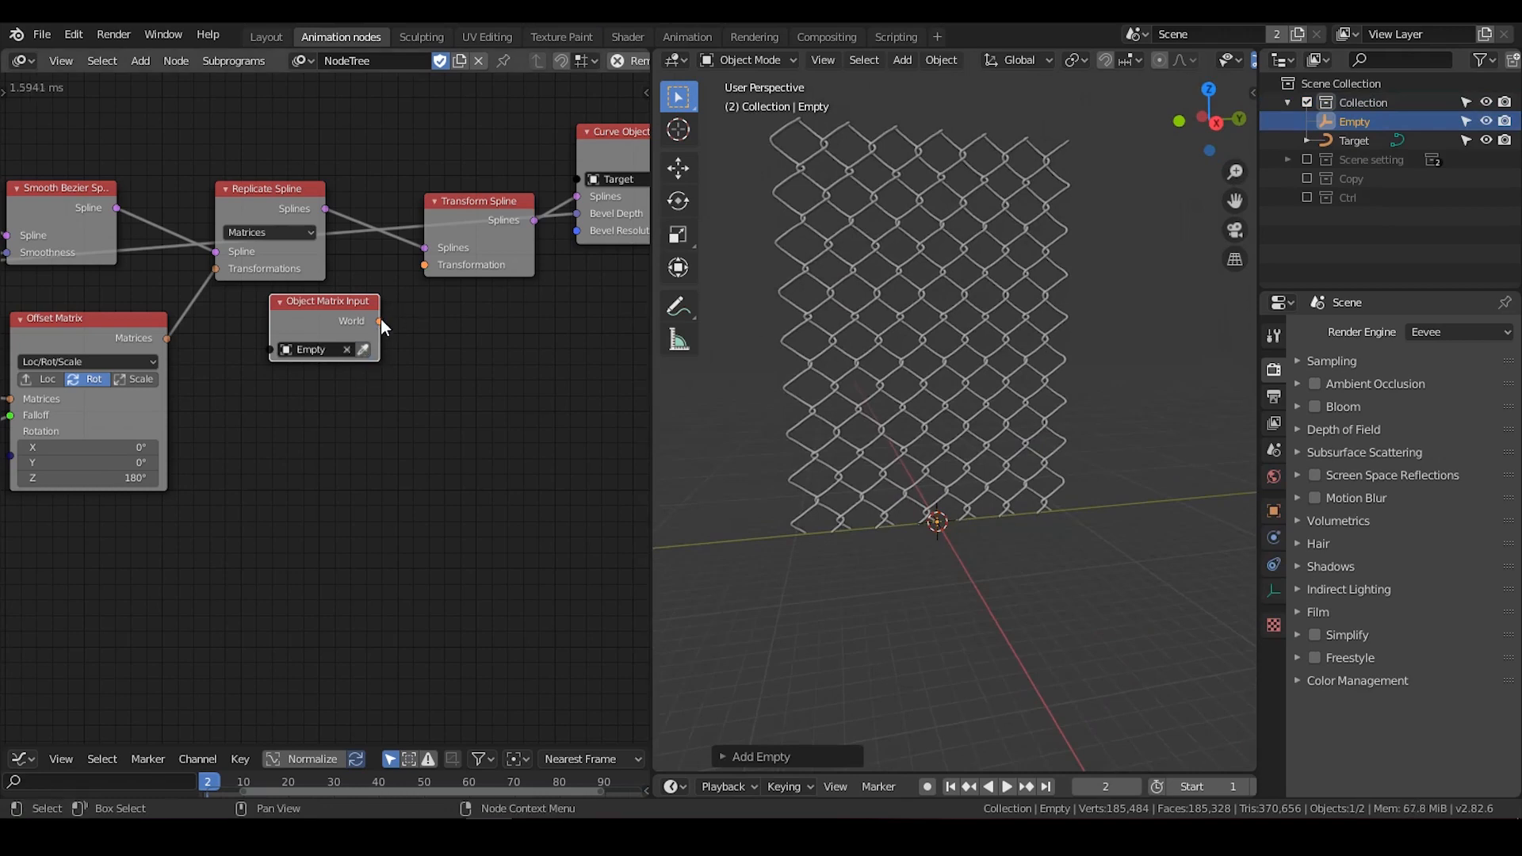
pyautogui.moveTo(381, 321); pyautogui.dragTo(425, 264)
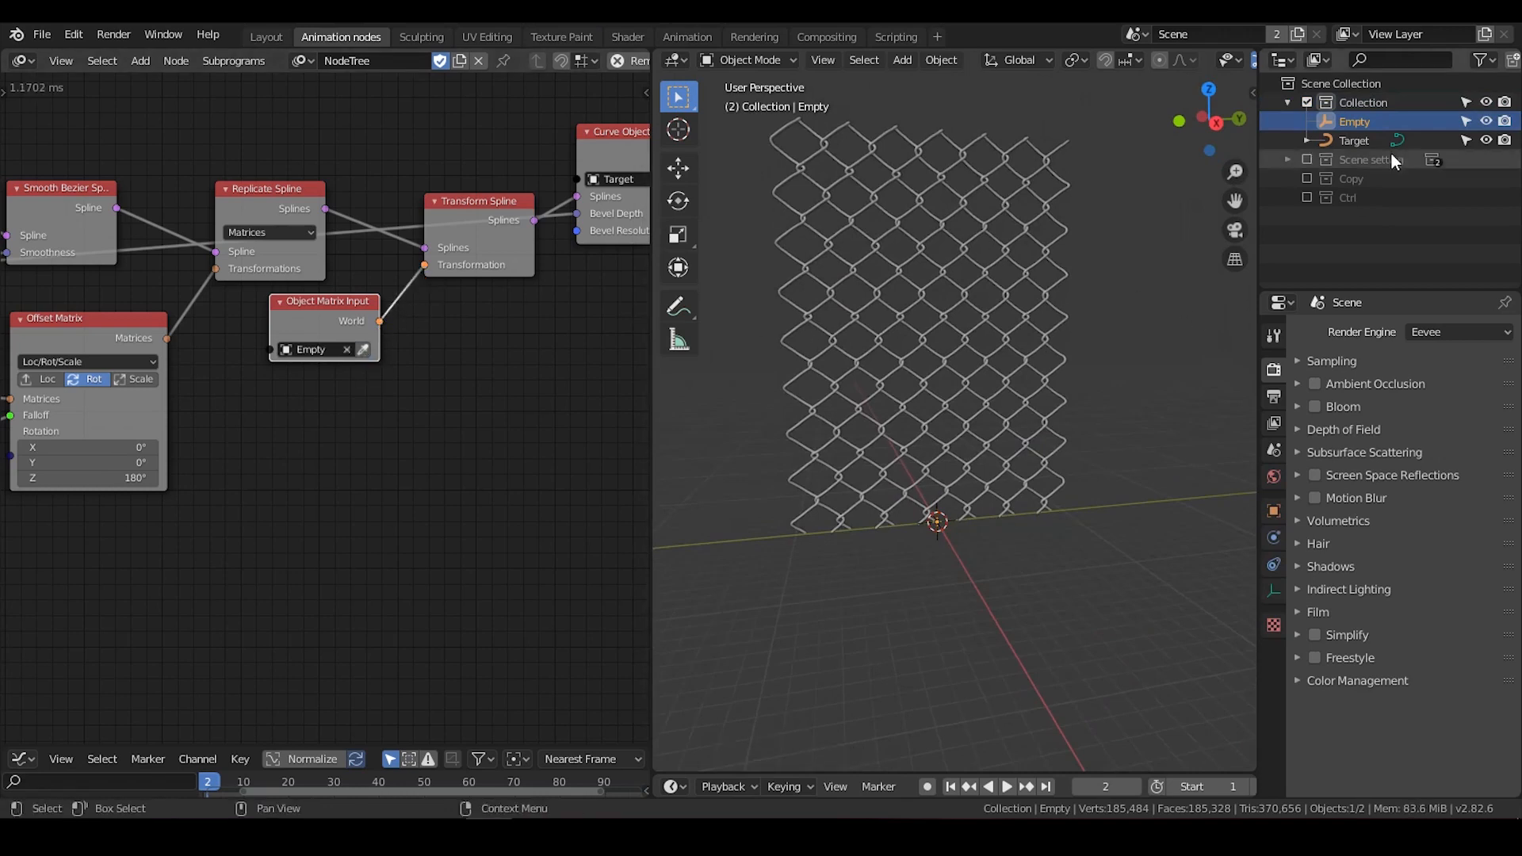
# Enable the Ctrl collection and move the Empty into it
pyautogui.click(1307, 198)
pyautogui.moveTo(1353, 122); pyautogui.dragTo(1364, 195)
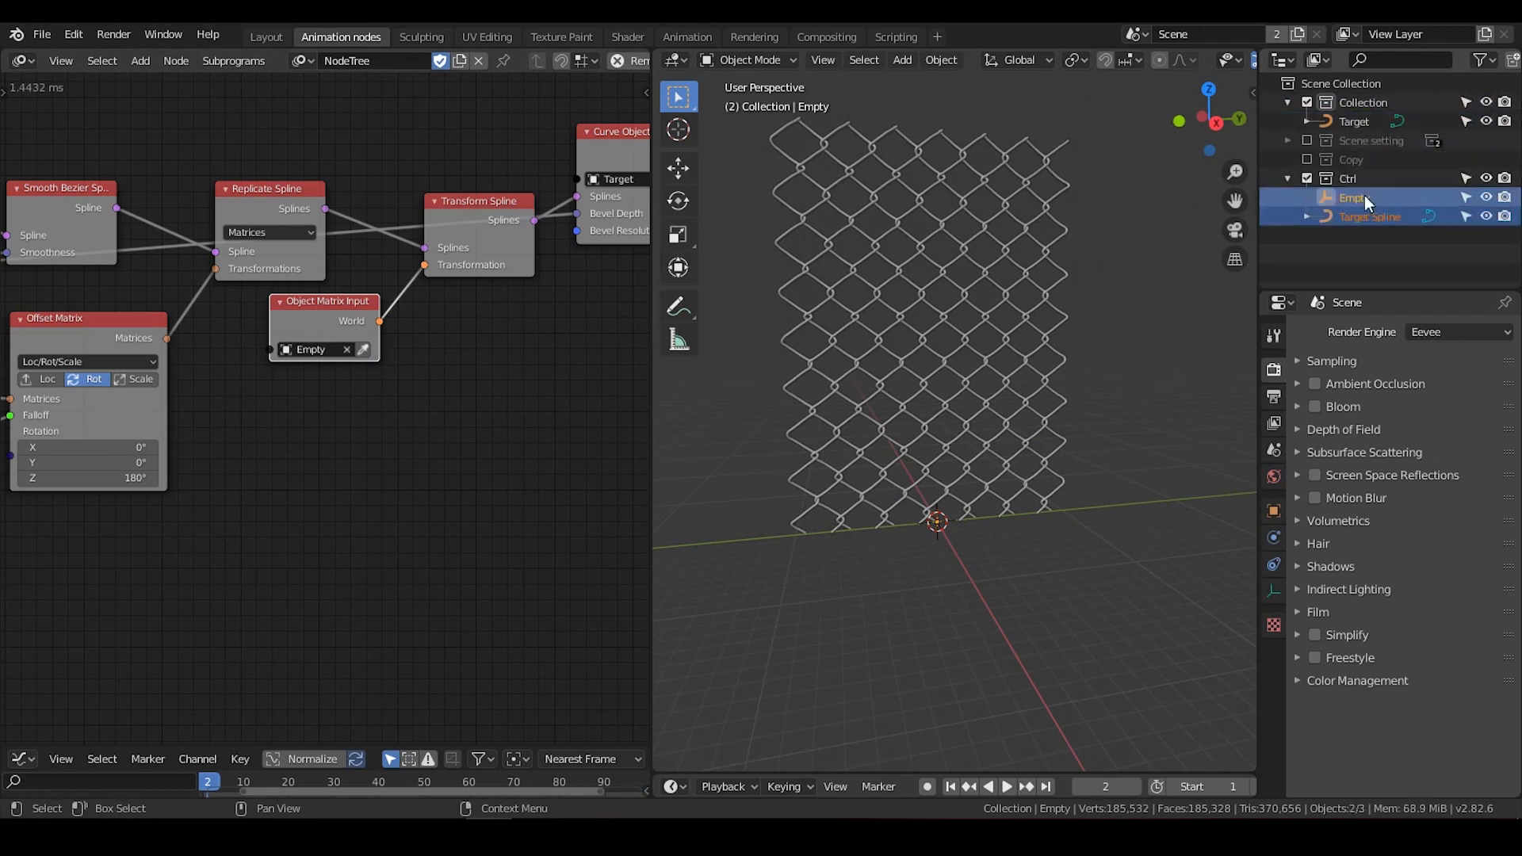
# Hide Target Spline in the viewport, make the Empty the only selected object, and collapse the node tree's Auto Execution settings
pyautogui.click(1487, 217)
pyautogui.press('t')
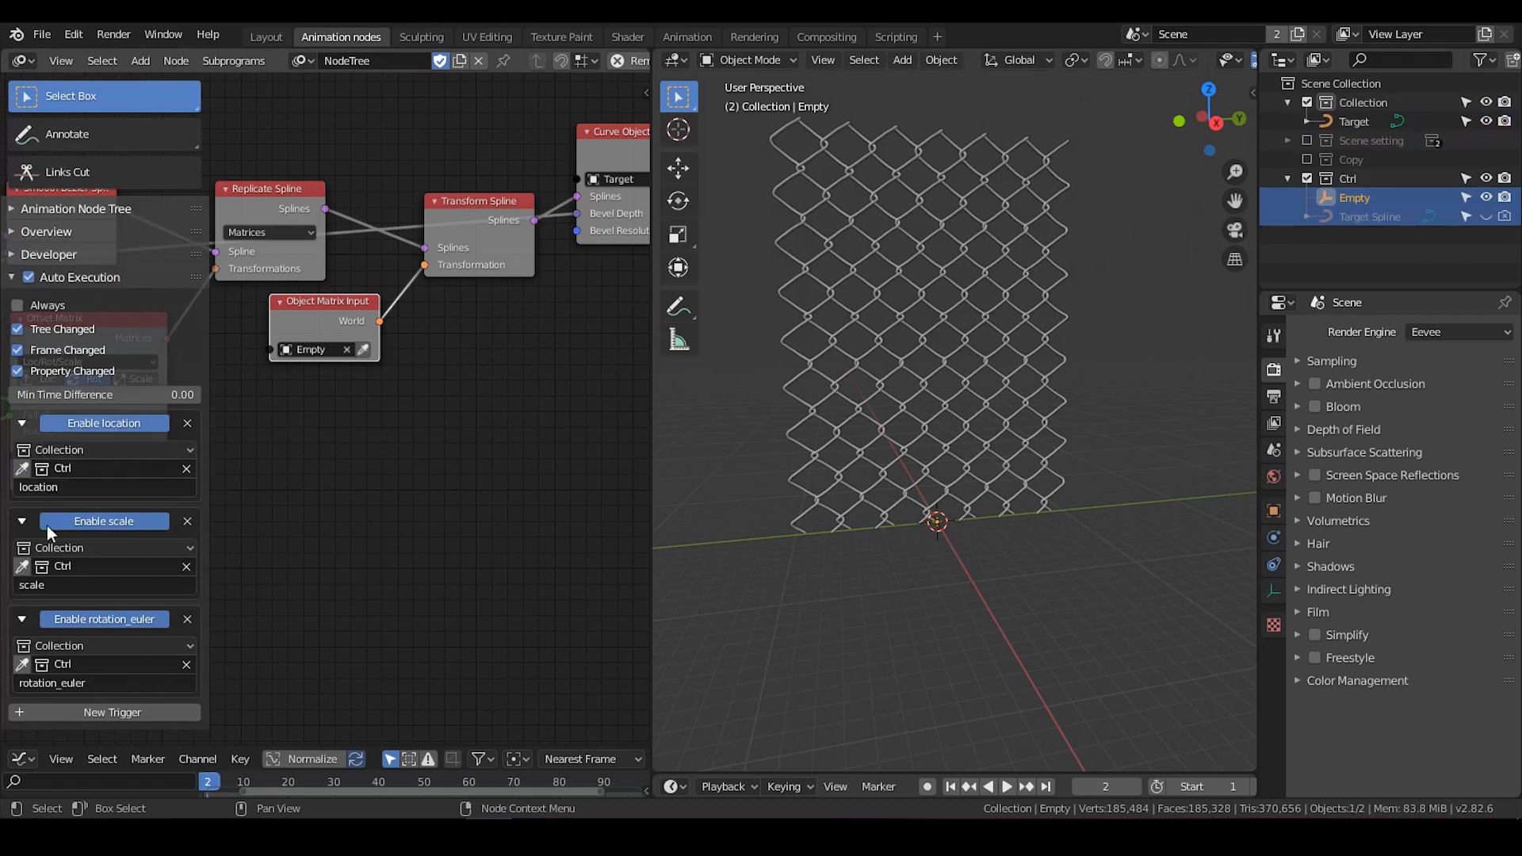
pyautogui.click(1369, 179)
pyautogui.click(1378, 195)
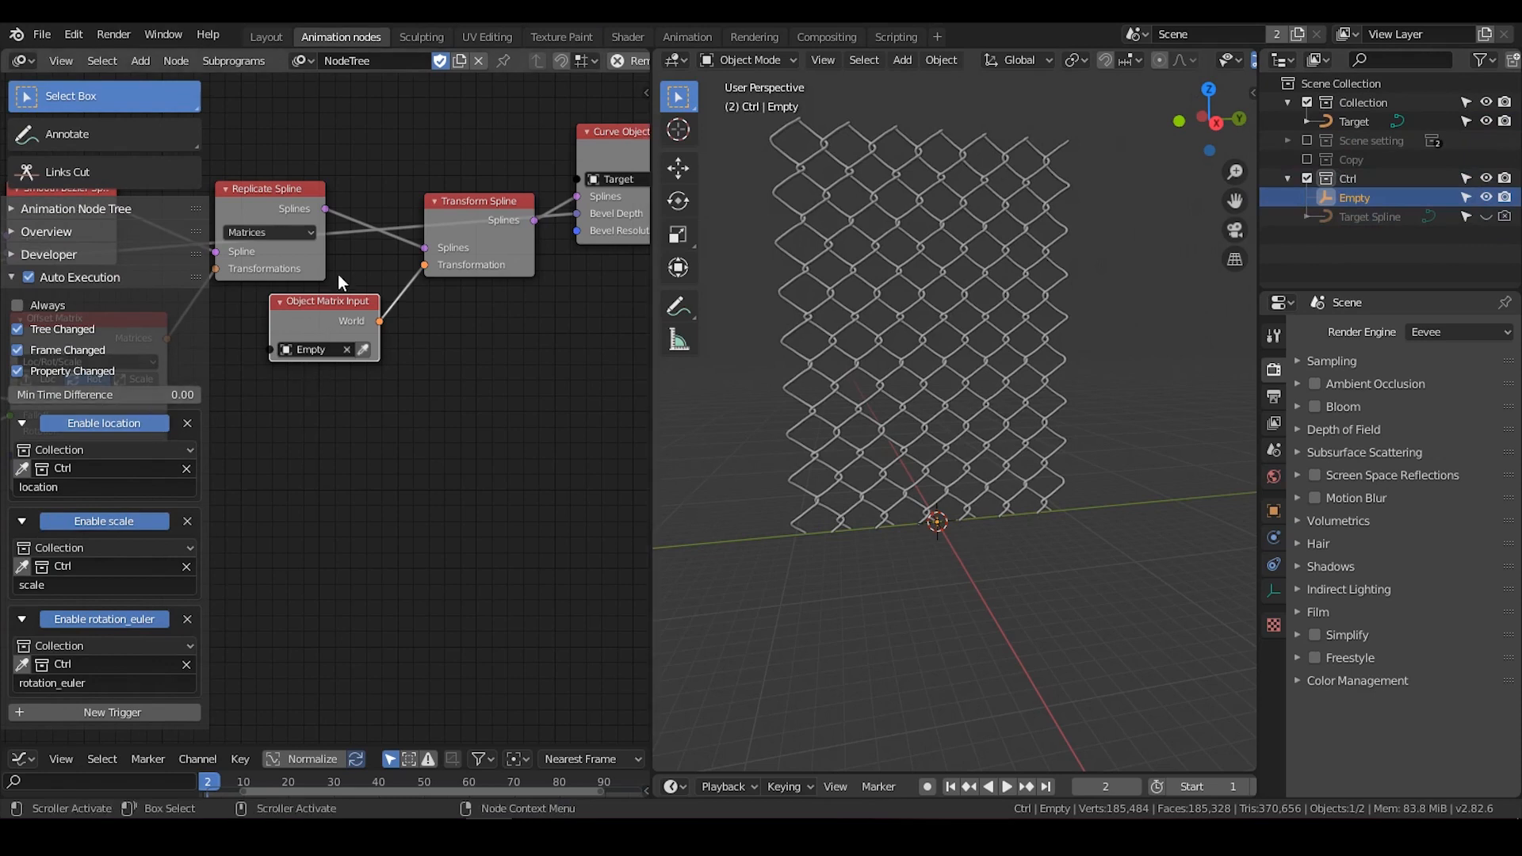
pyautogui.moveTo(323, 286)
pyautogui.mouseDown(button='middle')
pyautogui.moveTo(365, 283)
pyautogui.moveTo(302, 279)
pyautogui.mouseUp(button='middle')
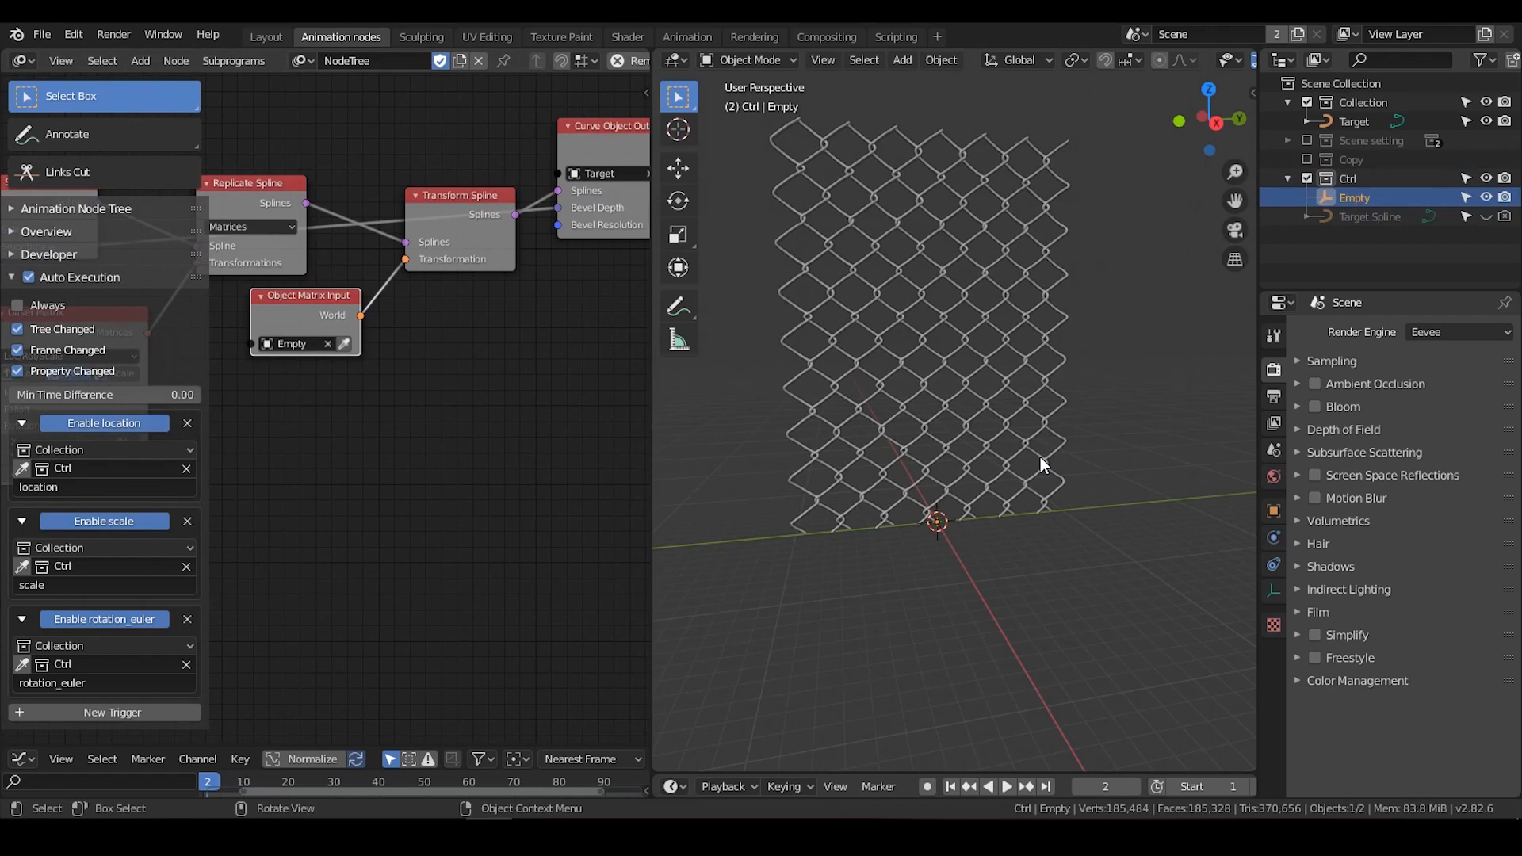
pyautogui.click(20, 282)
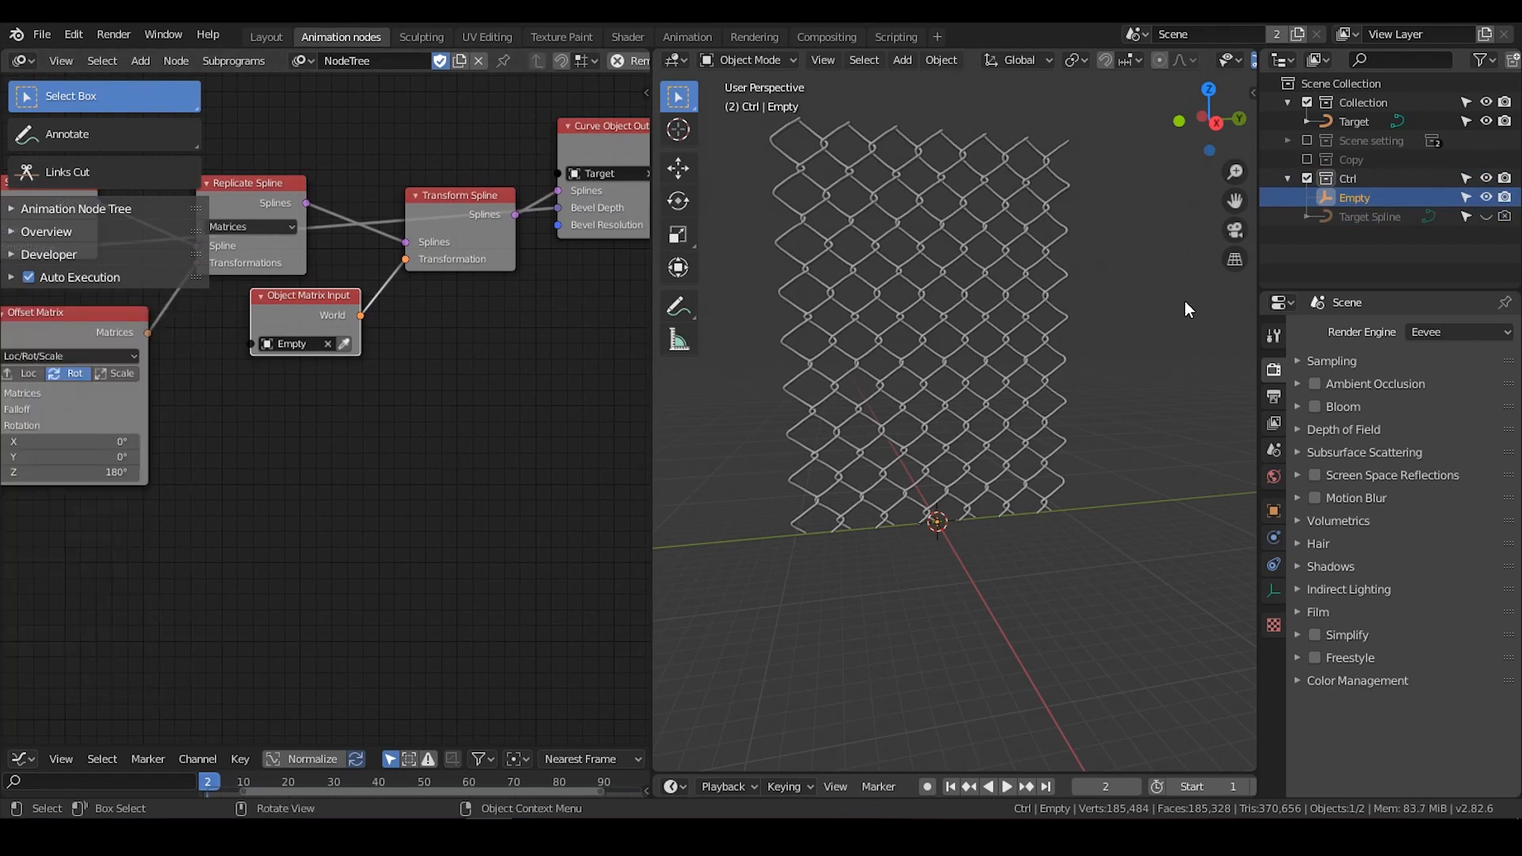
# Raise the Empty along the global Z axis to lift the fence above the ground grid
pyautogui.press('g')
pyautogui.press('z')
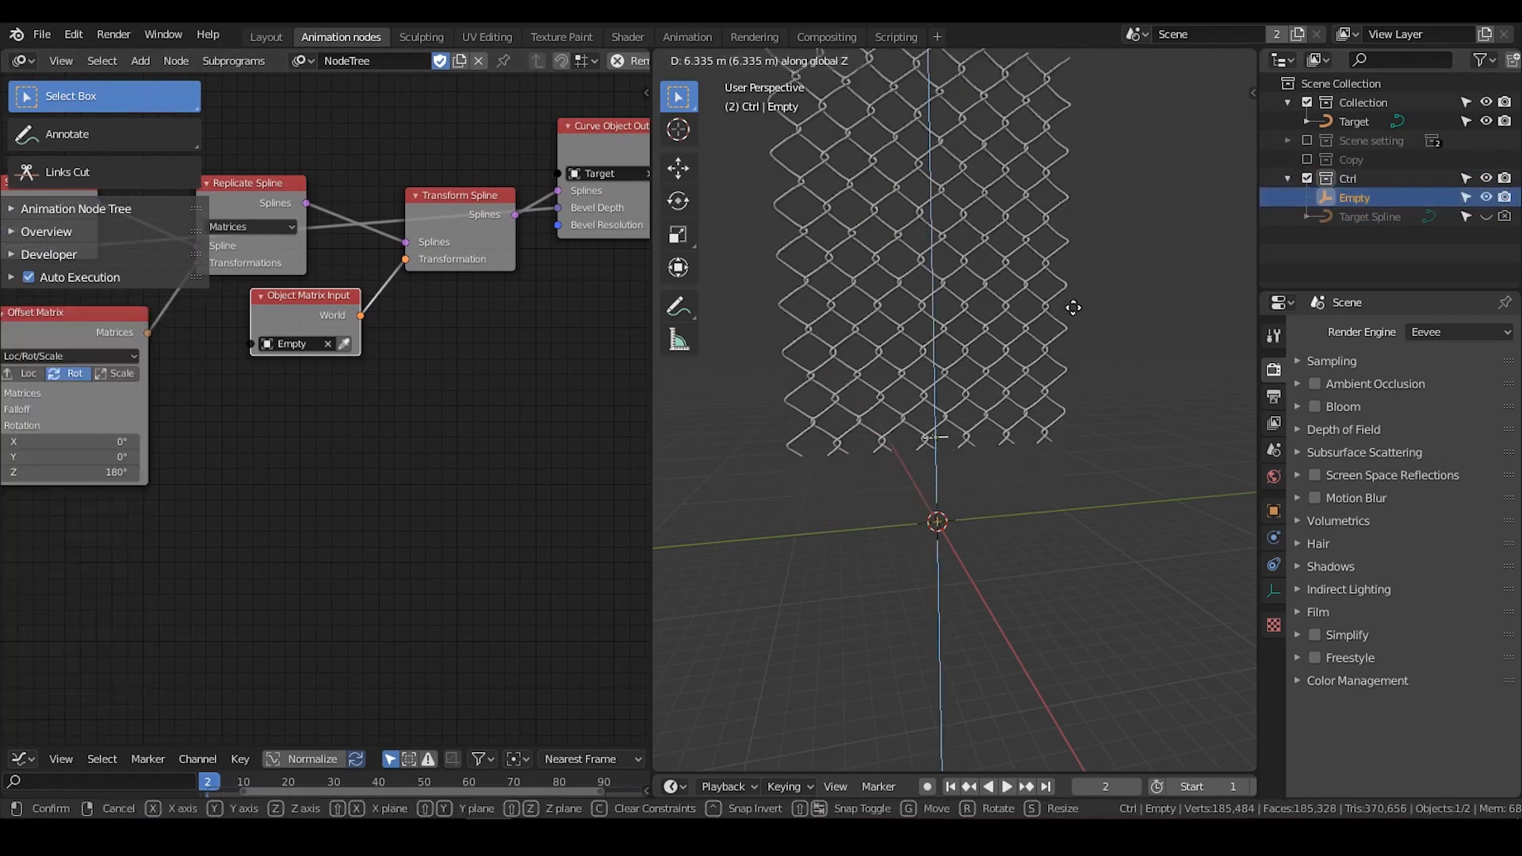
pyautogui.click(1060, 354)
pyautogui.scroll(-2, 1059, 404)
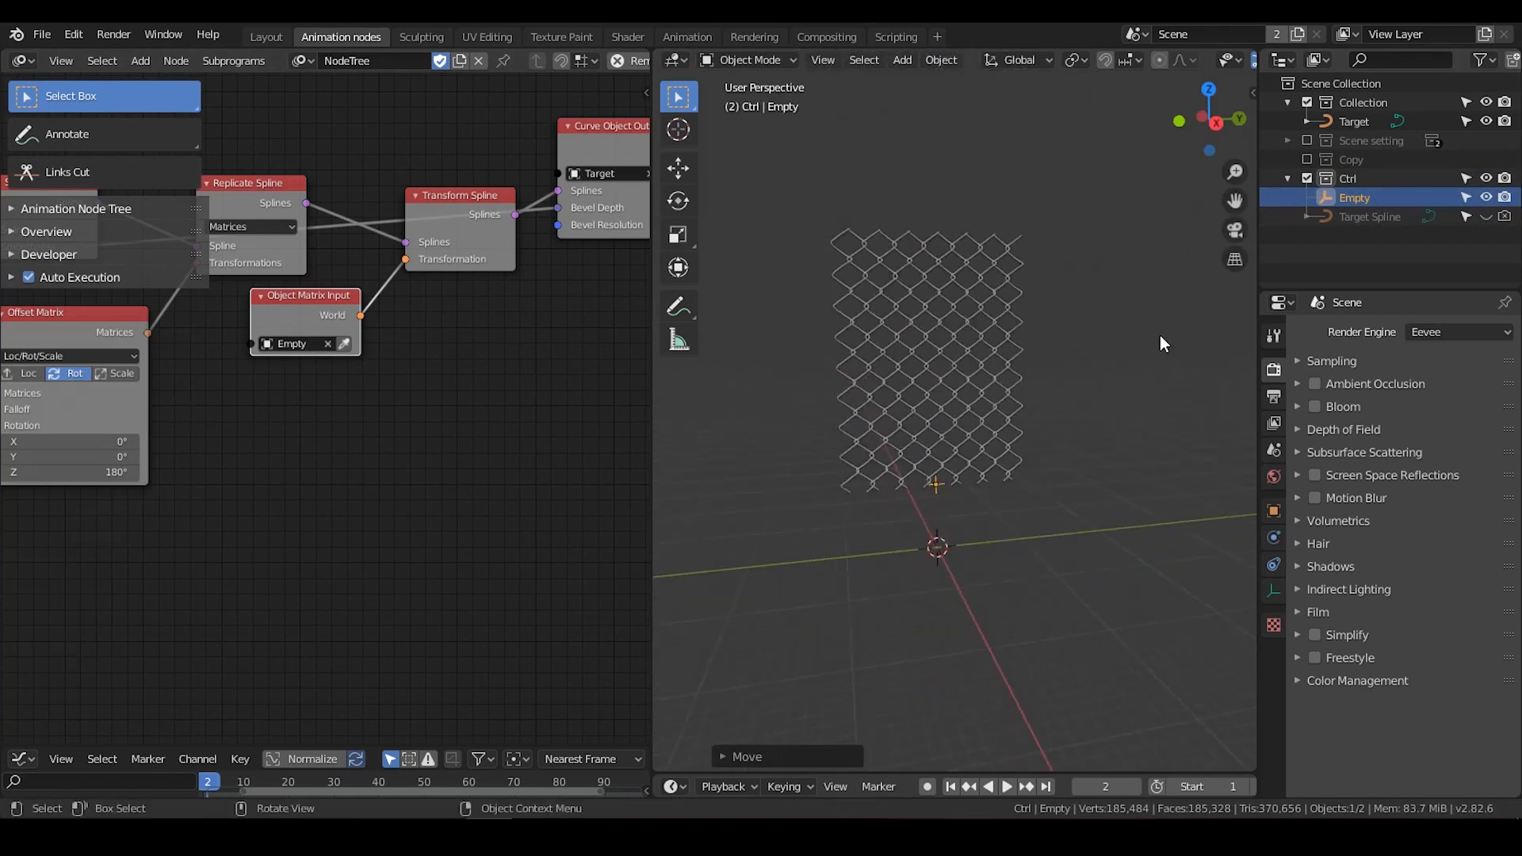
# Scale the Empty up uniformly and stretch it further along the global X axis
pyautogui.press('s')
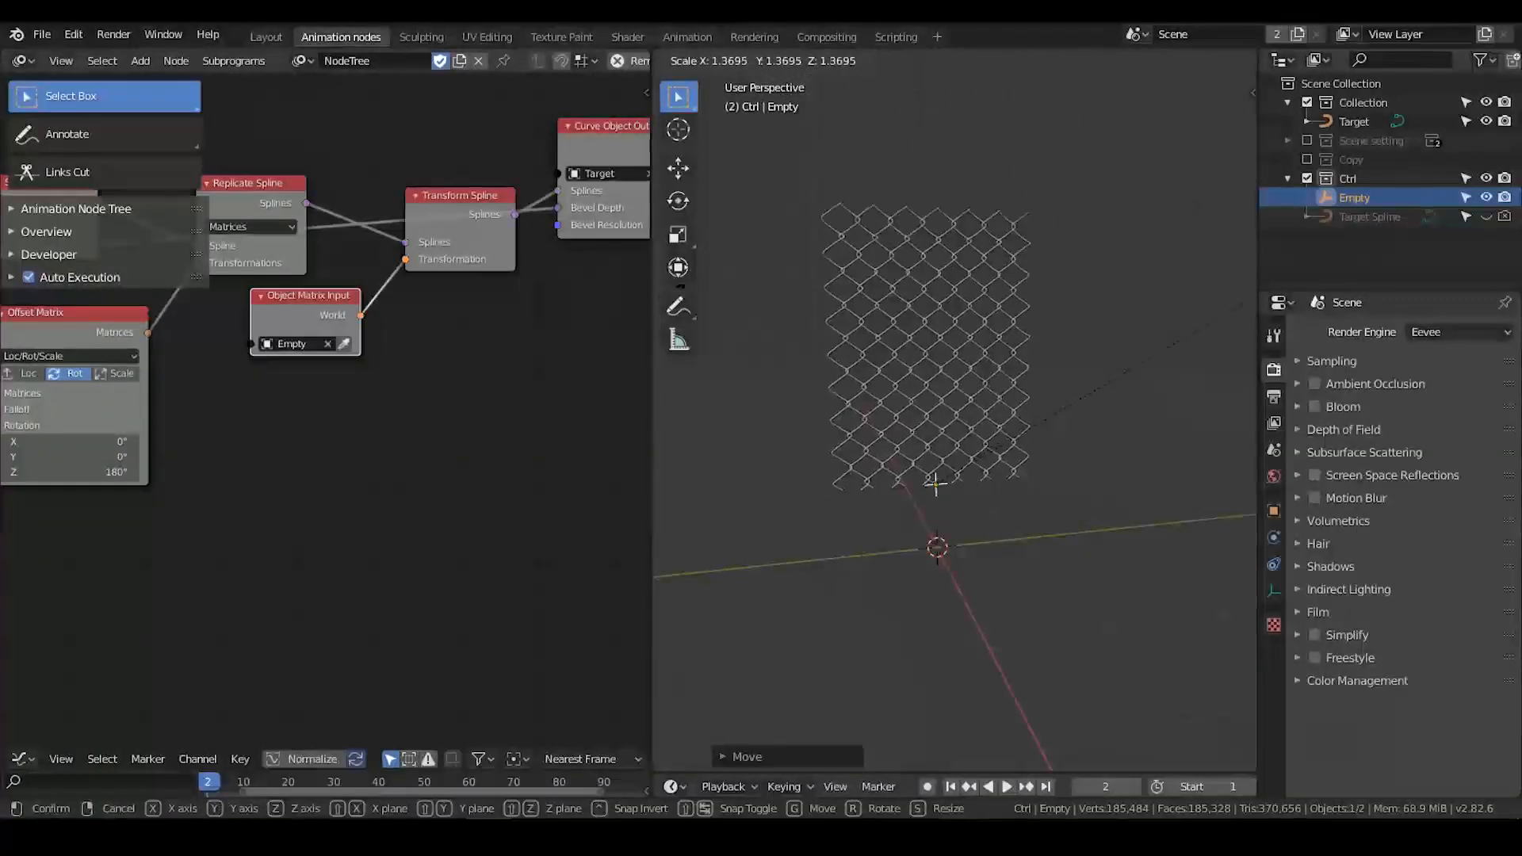
pyautogui.click(1127, 366)
pyautogui.press('s')
pyautogui.press('x')
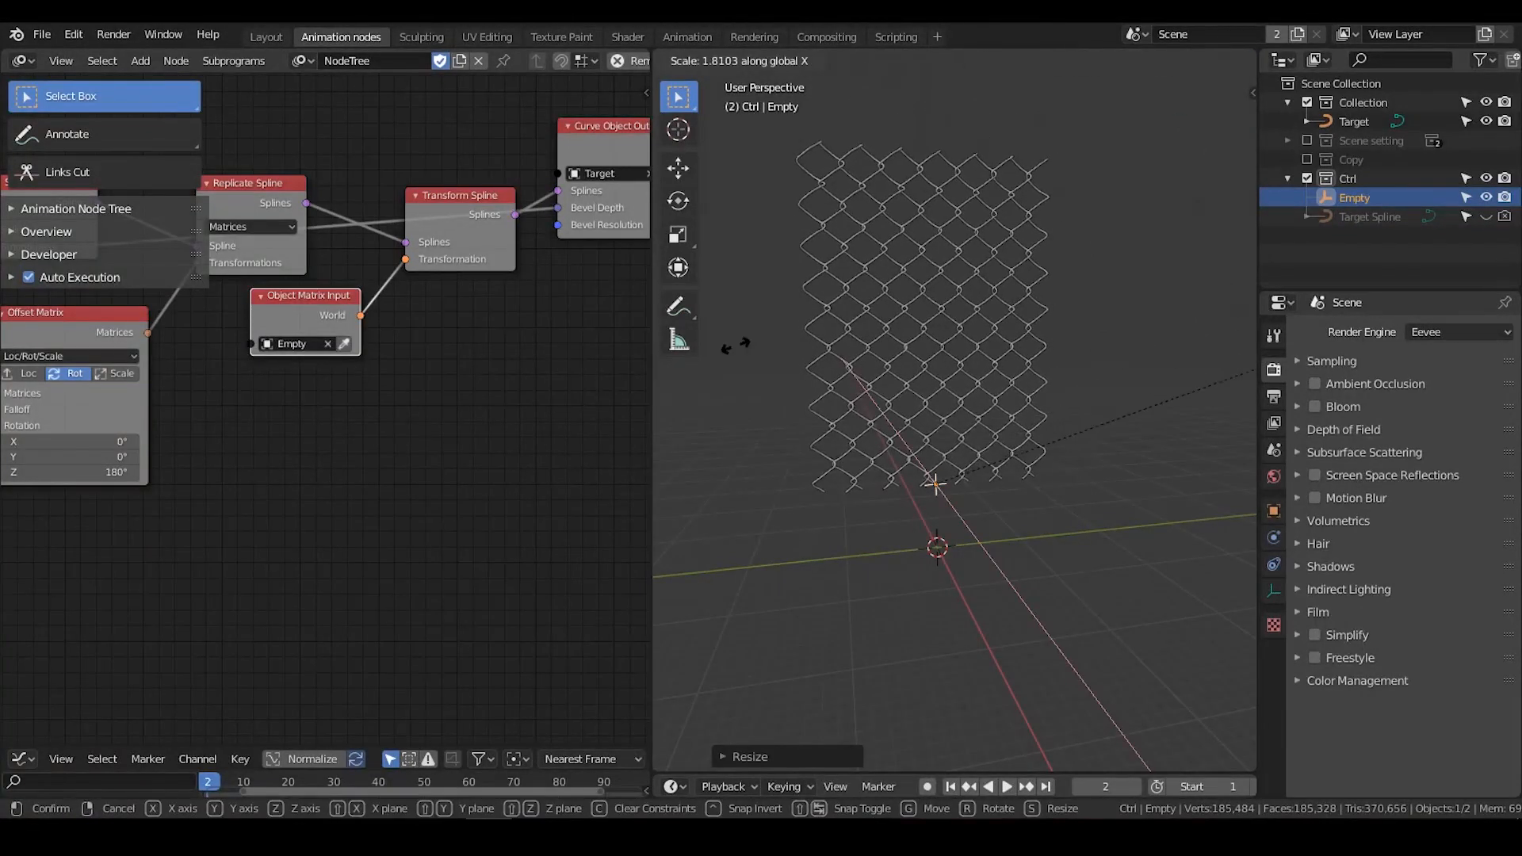
pyautogui.click(901, 388)
# Rotate the Empty about the global Z axis to turn the fence
pyautogui.moveTo(900, 389); pyautogui.dragTo(915, 431, button='middle')
pyautogui.press('r')
pyautogui.press('z')
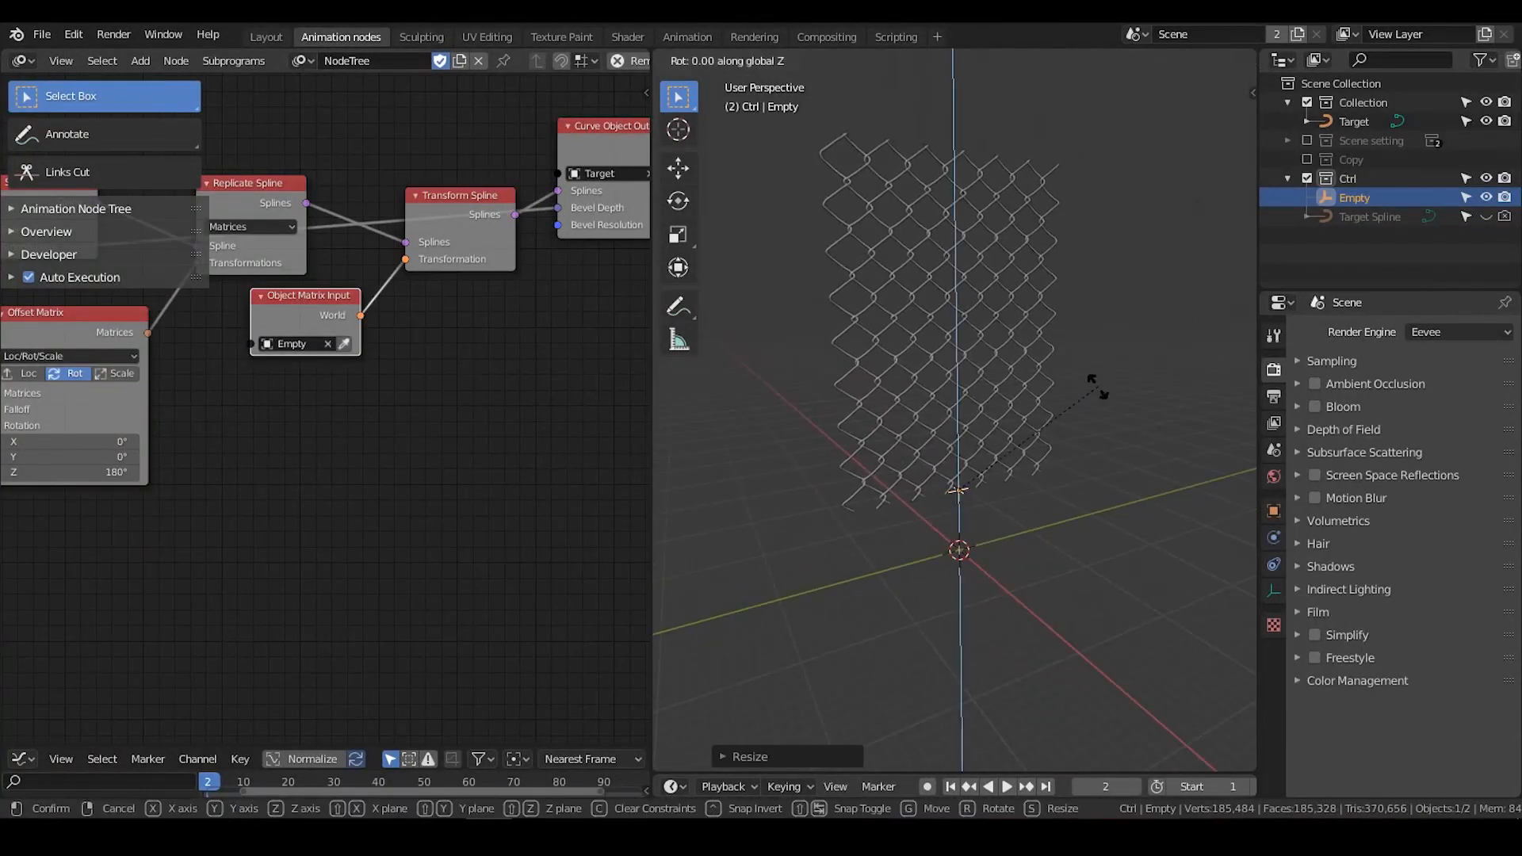
pyautogui.click(991, 577)
# Try to move the Empty along the global Y axis, and clear its location and rotation
pyautogui.moveTo(1049, 517); pyautogui.dragTo(993, 550, button='middle')
pyautogui.press('g')
pyautogui.press('y')
pyautogui.rightClick(942, 519)
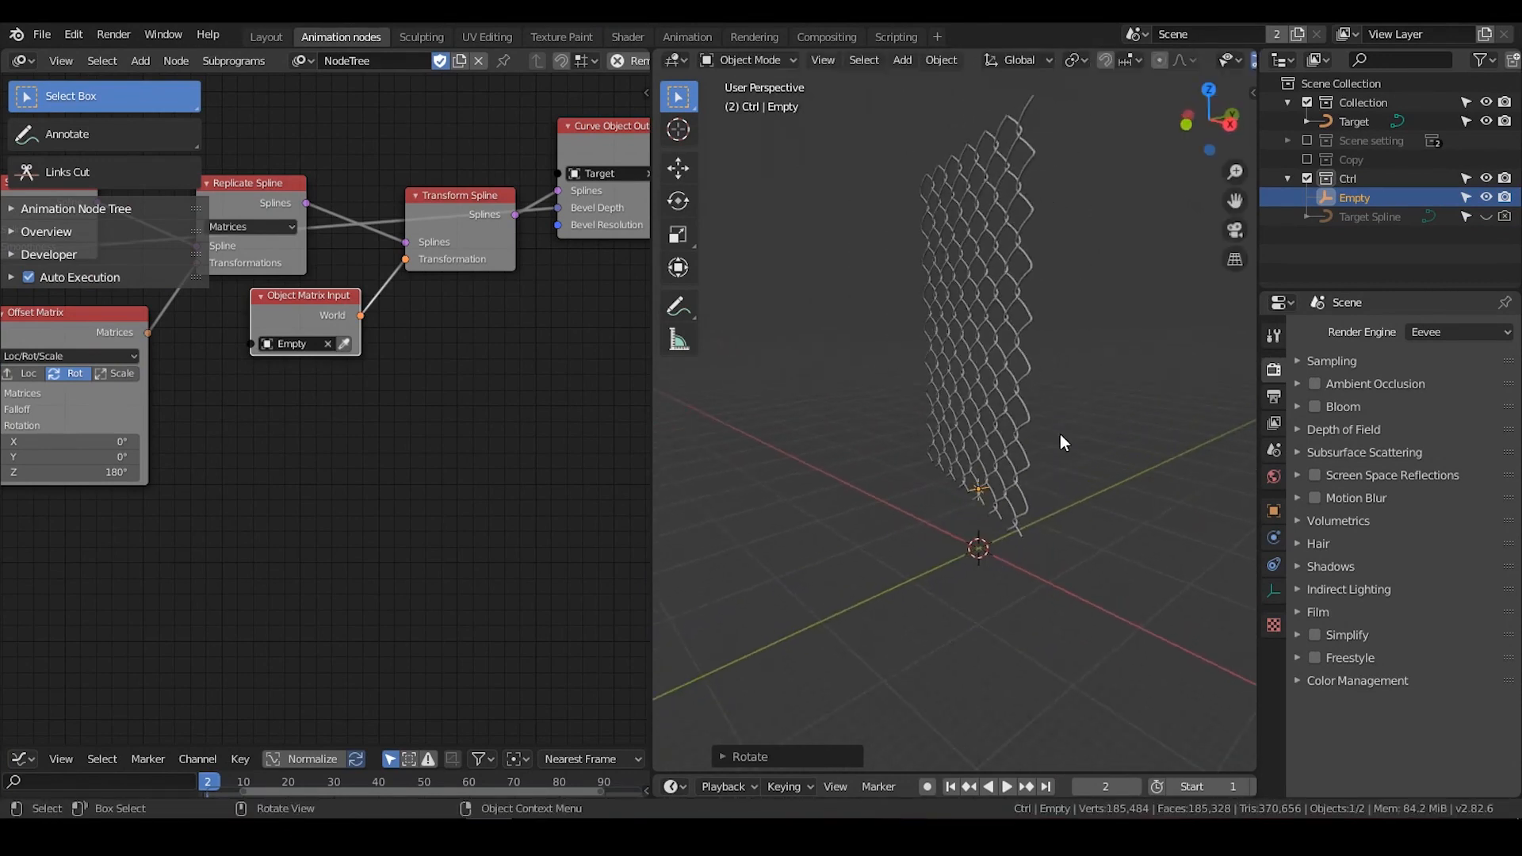
pyautogui.hotkey('alt', 'g')
pyautogui.hotkey('alt', 'r')
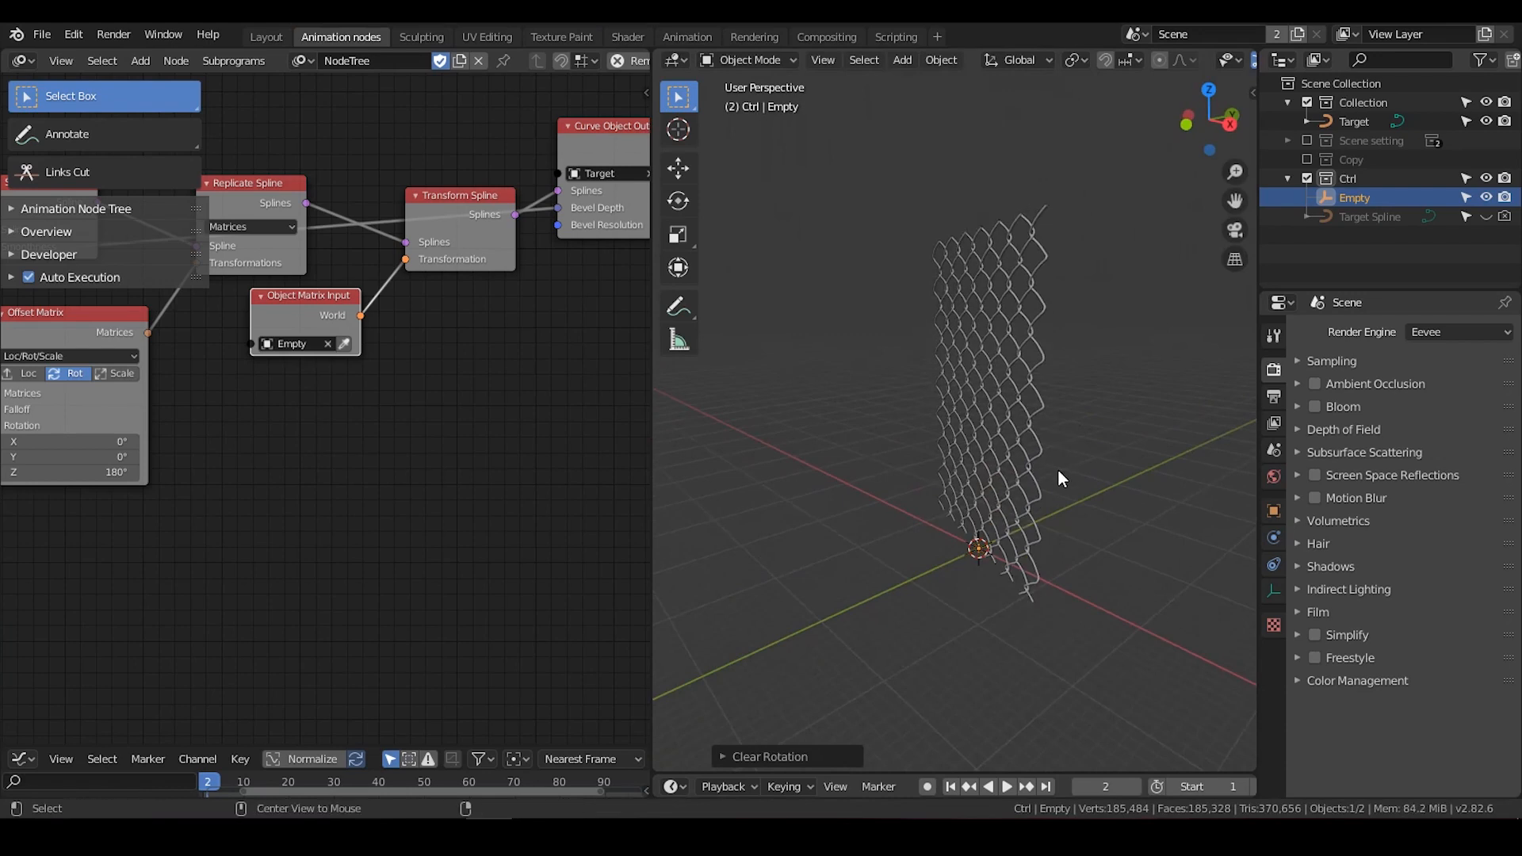
# Make a linked duplicate of the Empty, offset about -13.15 m along the global X axis
pyautogui.hotkey('shift', 'd')
pyautogui.press('x')
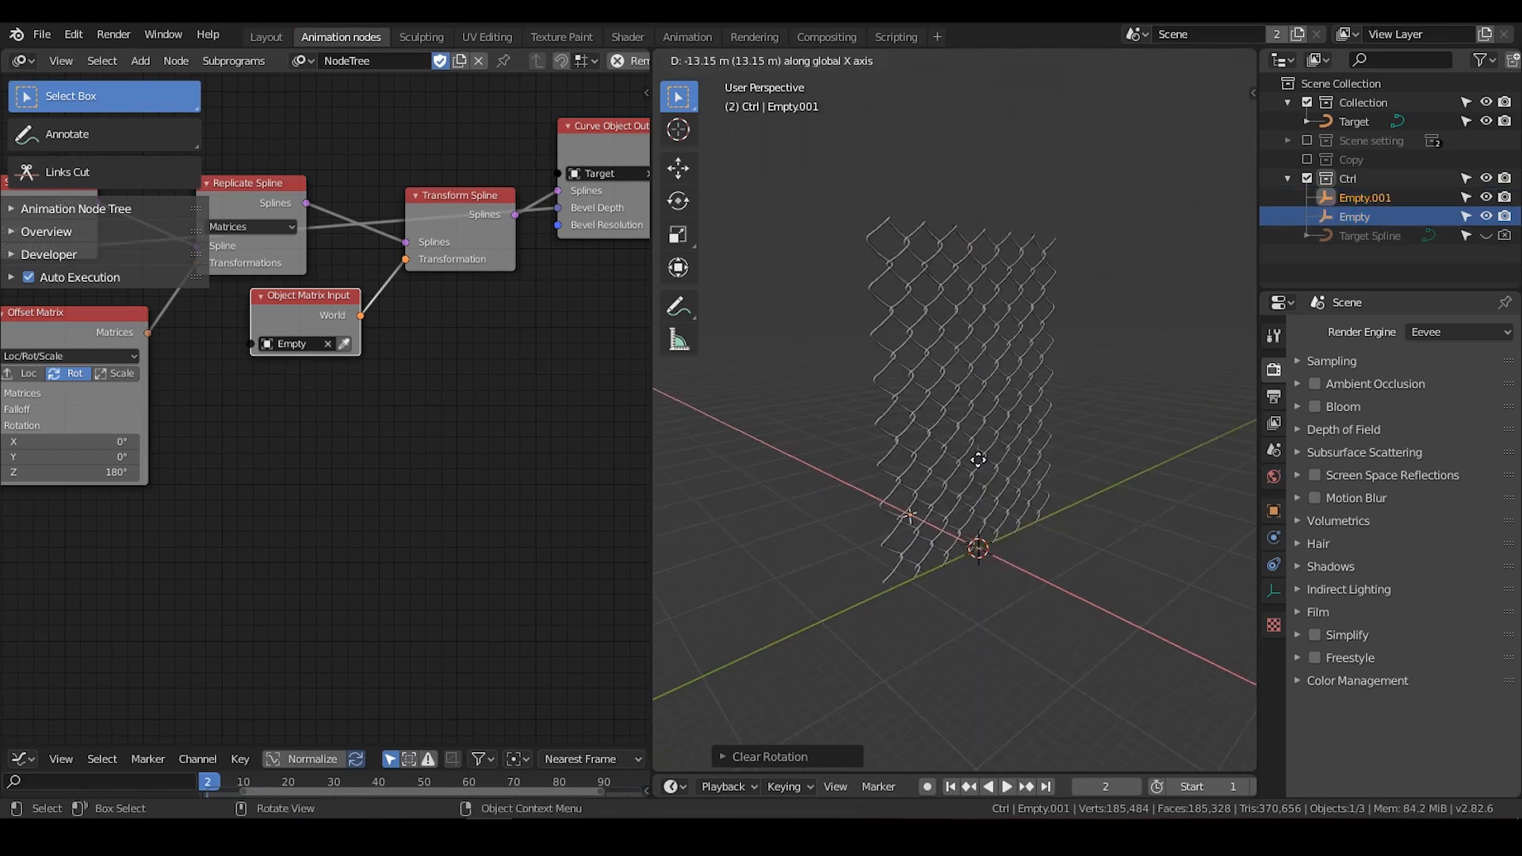
pyautogui.click(979, 459)
pyautogui.moveTo(1063, 526); pyautogui.dragTo(1067, 482, button='middle')
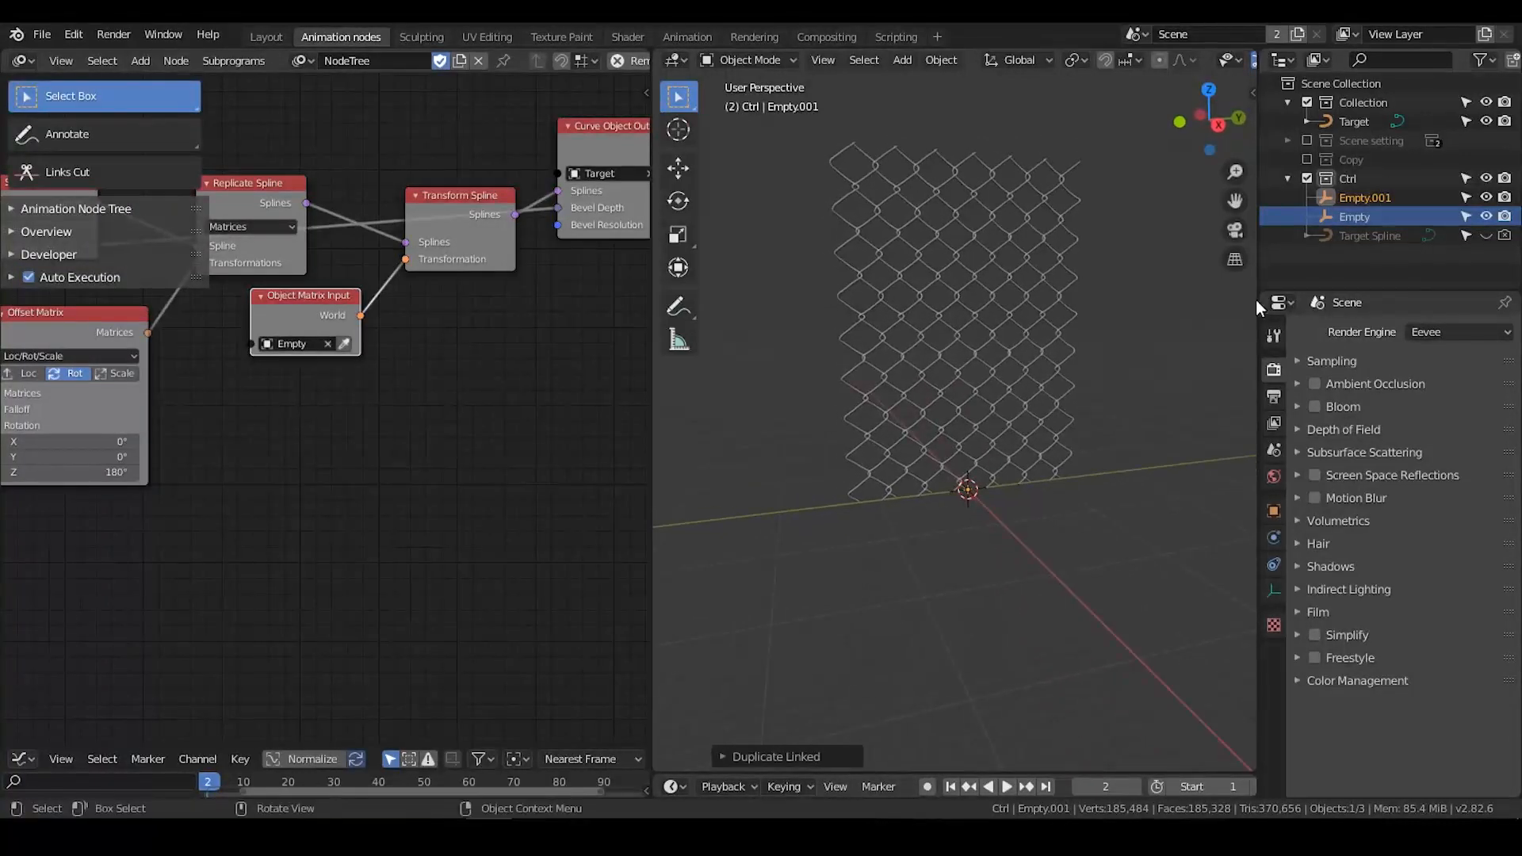
# Delete the duplicated Empty.001 from the Ctrl collection
pyautogui.click(1340, 198)
pyautogui.rightClick(1340, 198)
pyautogui.click(1321, 203)
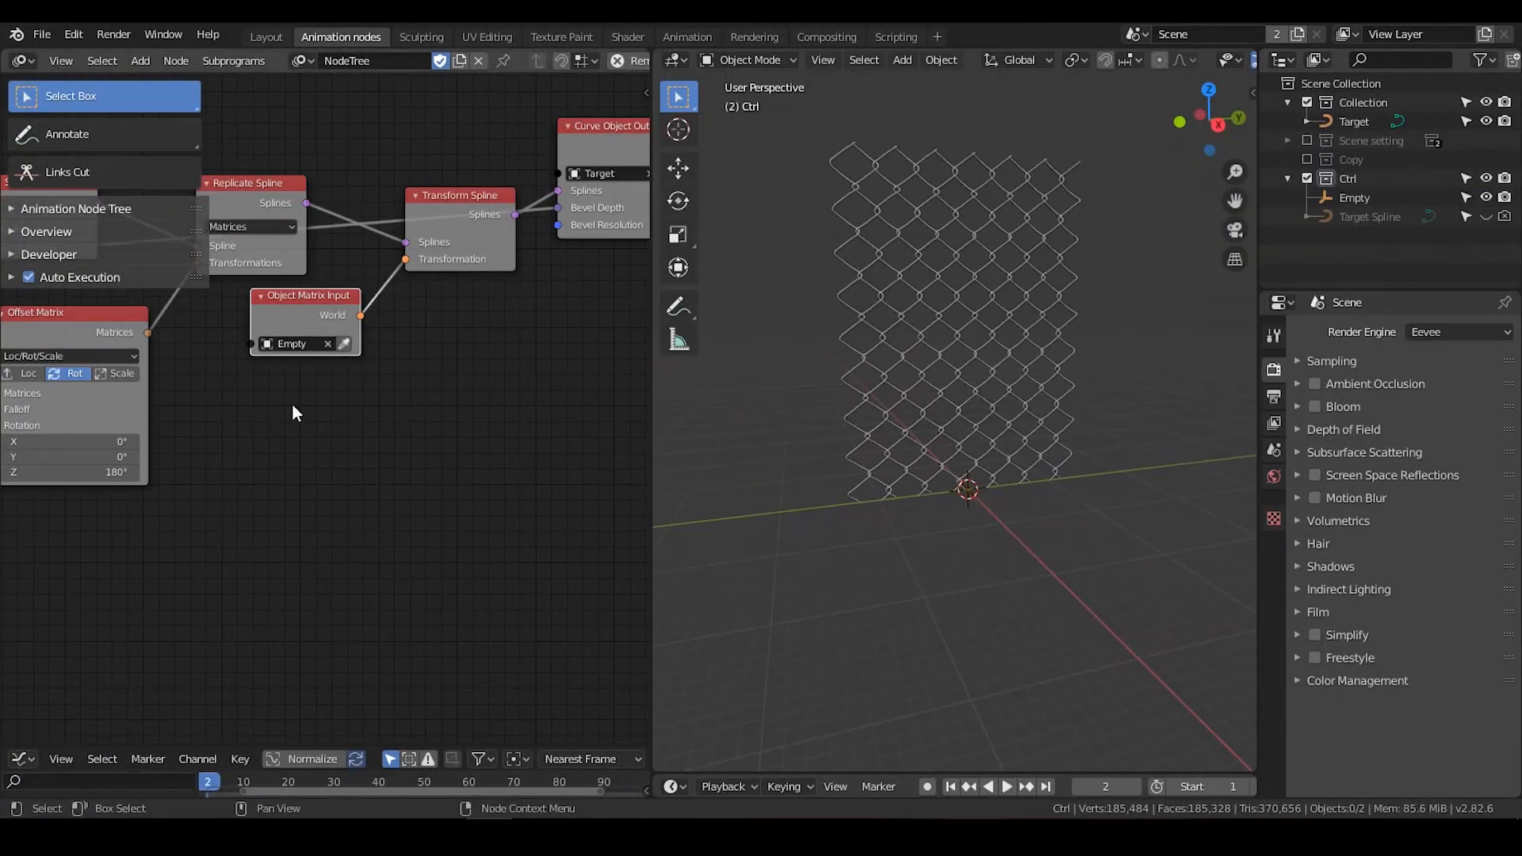
pyautogui.scroll(-5, 293, 405)
pyautogui.moveTo(323, 414); pyautogui.dragTo(417, 433, button='middle')
pyautogui.press('t')
pyautogui.scroll(-5, 314, 473)
pyautogui.moveTo(338, 486); pyautogui.dragTo(463, 442, button='middle')
pyautogui.scroll(-2, 403, 446)
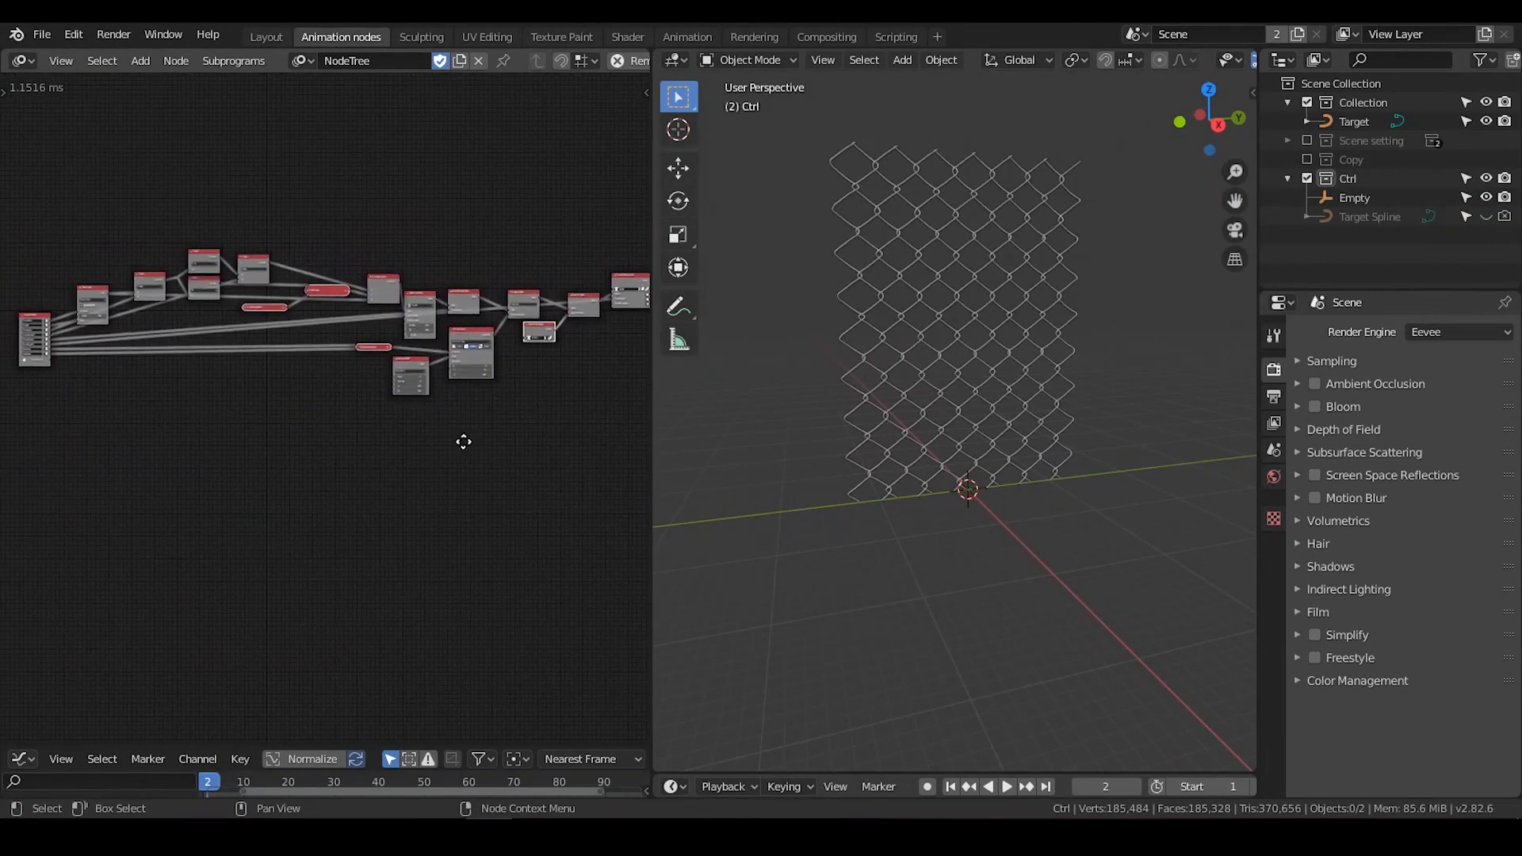